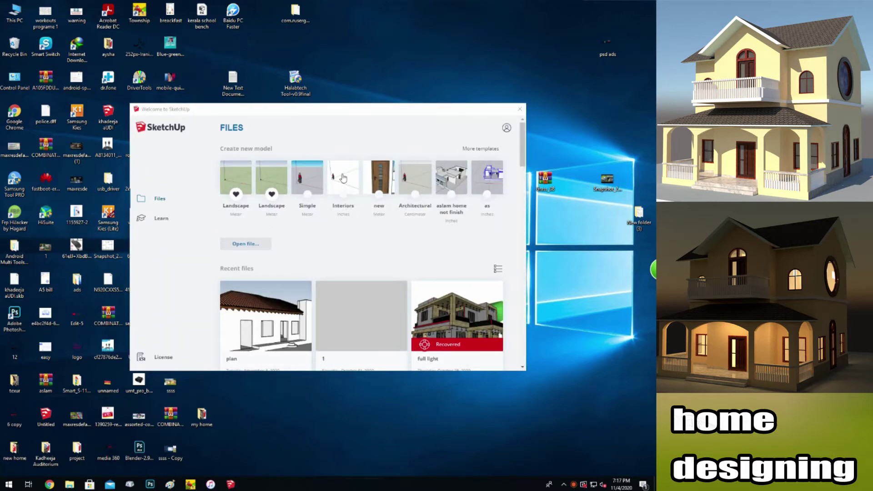
# Start a new model from a Welcome-screen template and draw a large base rectangle.
pyautogui.click(338, 175)
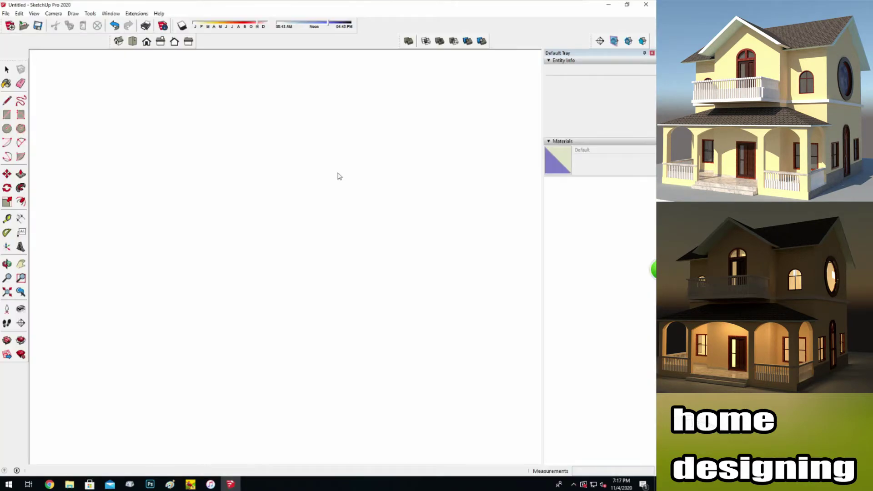
pyautogui.press('r')
pyautogui.click(121, 275)
pyautogui.scroll(-2, 462, 238)
pyautogui.press('Escape')
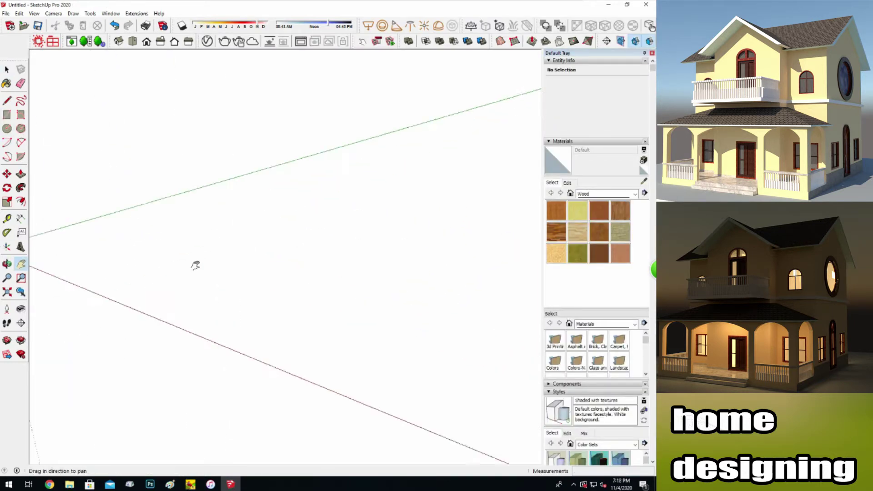
pyautogui.click(68, 258)
pyautogui.click(490, 242)
# Pull the rectangle up into a thin slab, delete the scale figure, and view from the top.
pyautogui.press('p')
pyautogui.moveTo(130, 239); pyautogui.dragTo(130, 230)
pyautogui.rightClick(75, 234)
pyautogui.click(97, 252)
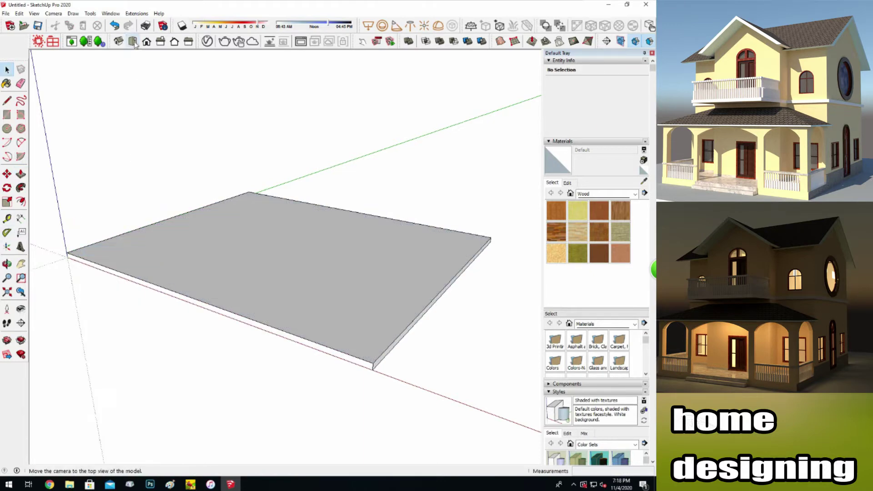
pyautogui.press('space')
pyautogui.press('t')
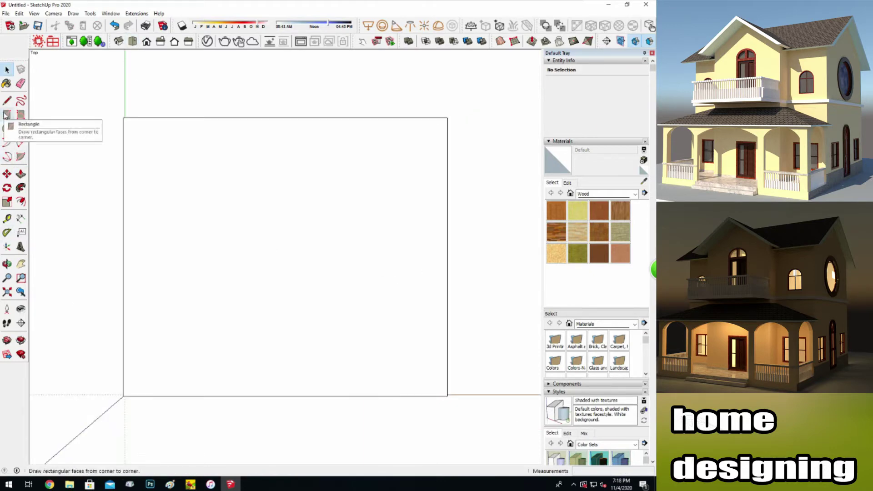
# Place guide lines inset from the slab's left, right and top edges.
pyautogui.press('t')
pyautogui.click(122, 258)
pyautogui.click(204, 263)
pyautogui.click(123, 262)
pyautogui.click(372, 292)
pyautogui.click(294, 117)
pyautogui.click(341, 140)
pyautogui.click(300, 118)
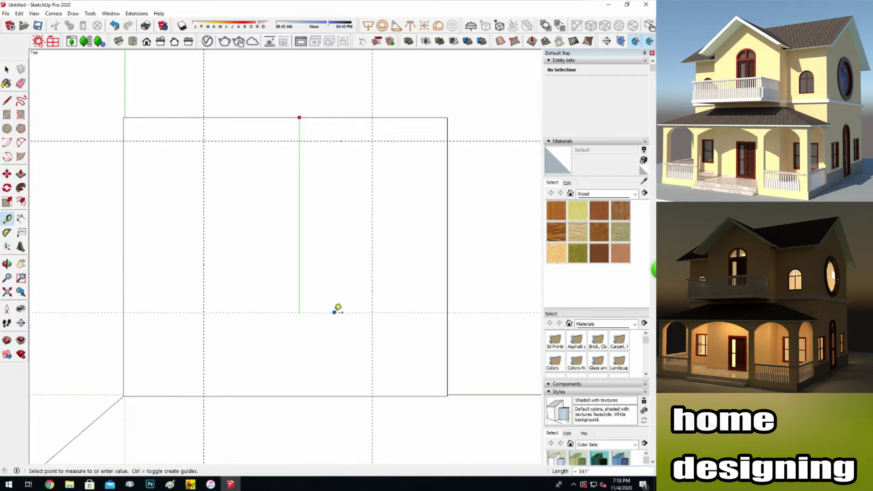
pyautogui.click(339, 312)
# Add vertical guides beside the left and right wall guides.
pyautogui.scroll(2, 344, 136)
pyautogui.scroll(3, 82, 338)
pyautogui.click(96, 316)
pyautogui.click(408, 325)
pyautogui.click(234, 131)
pyautogui.click(98, 131)
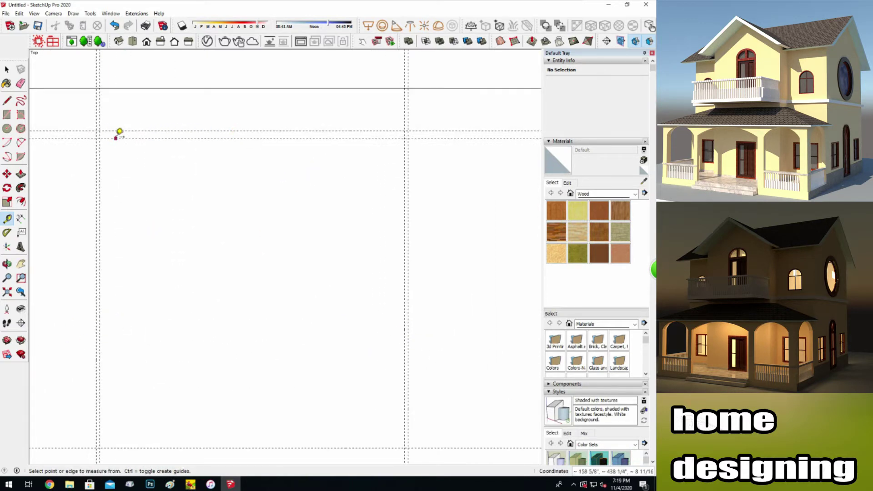
pyautogui.click(190, 448)
pyautogui.click(191, 132)
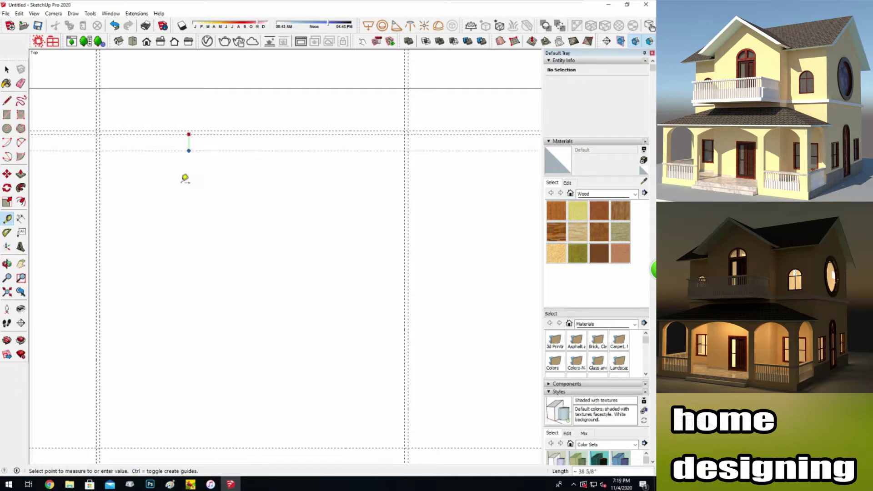
# Add a horizontal guide above the bottom guide and a vertical interior-wall guide.
pyautogui.click(173, 444)
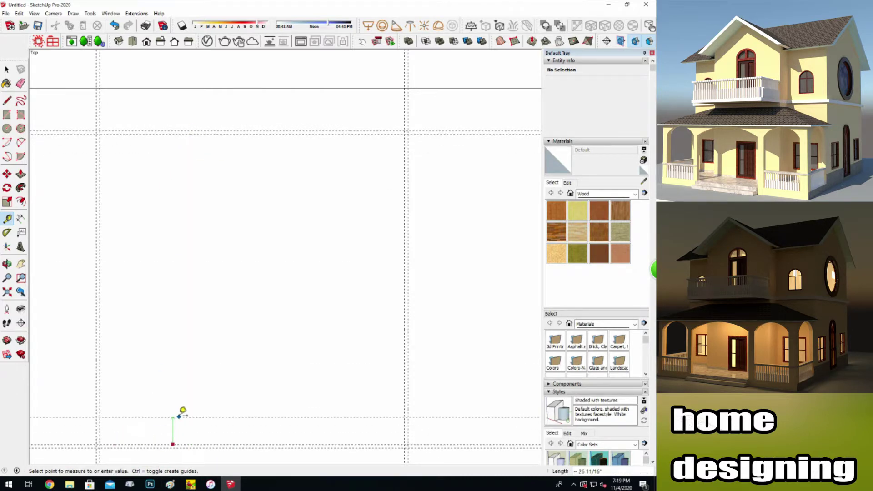
pyautogui.click(180, 397)
pyautogui.click(198, 444)
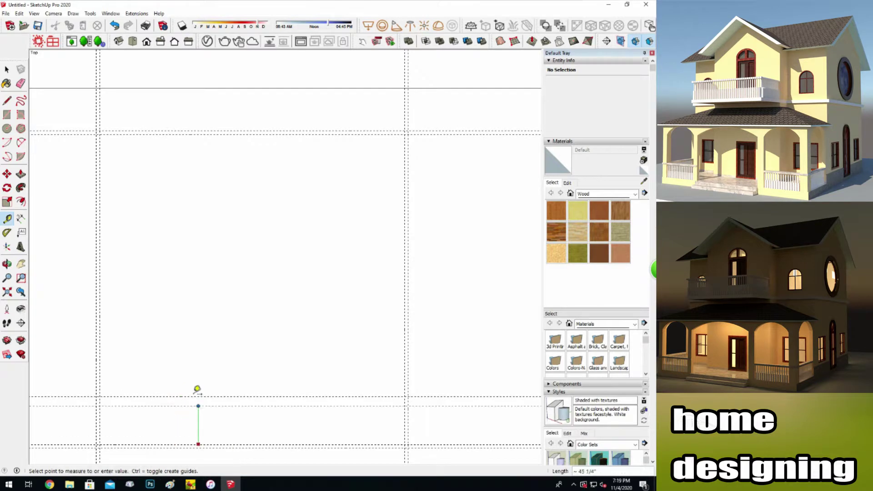
pyautogui.click(193, 388)
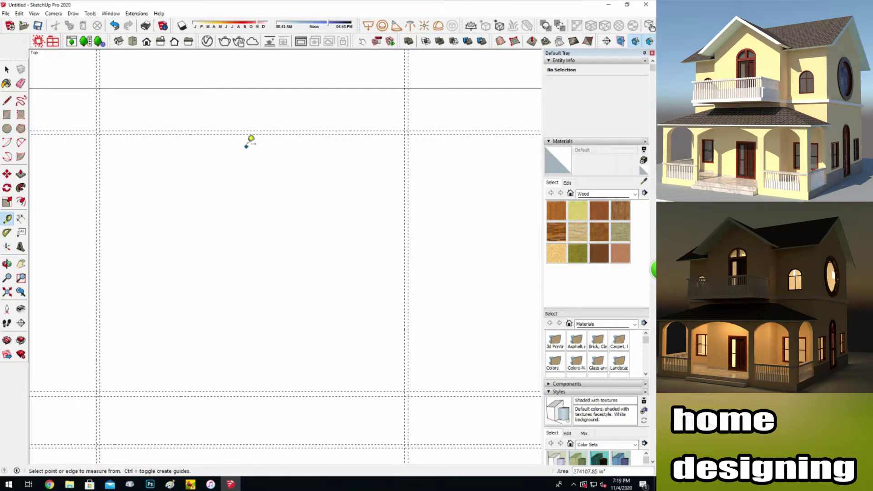
pyautogui.click(99, 246)
pyautogui.click(217, 245)
pyautogui.click(360, 242)
# Place guides for the upper rooms, including one splitting the upper-left area 53 3/8" in.
pyautogui.click(325, 135)
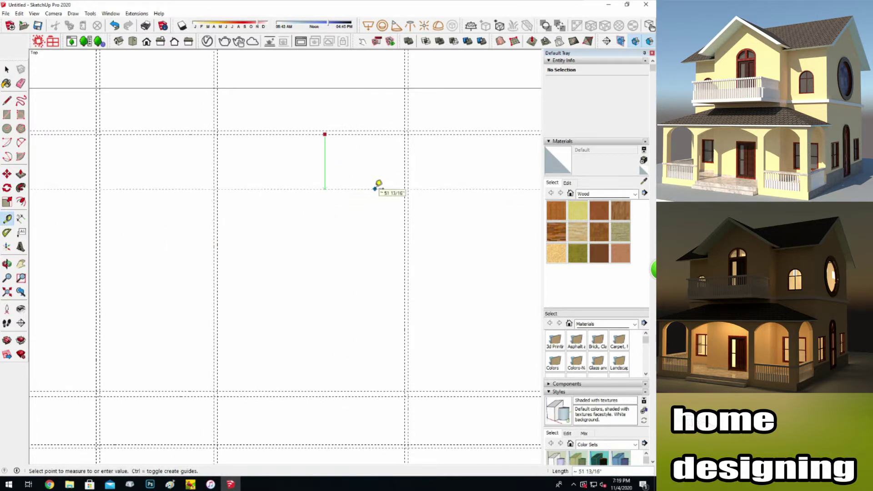
pyautogui.press('Escape')
pyautogui.click(325, 134)
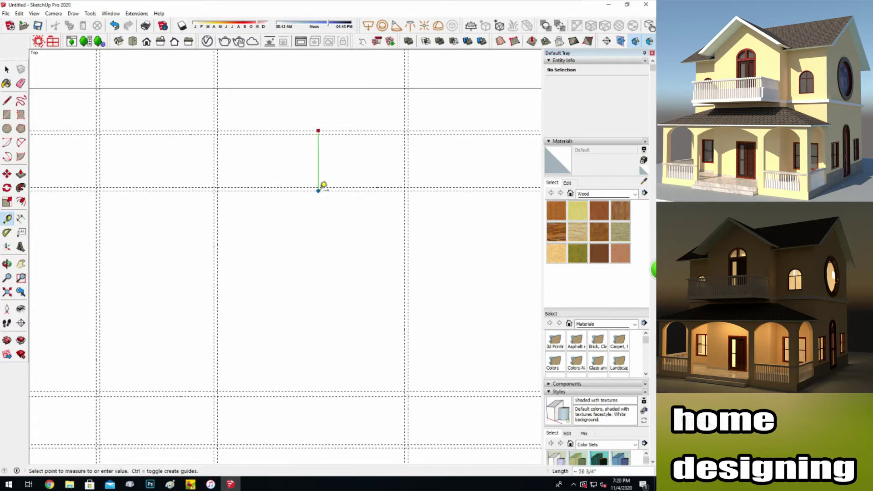
pyautogui.click(325, 188)
pyautogui.click(98, 175)
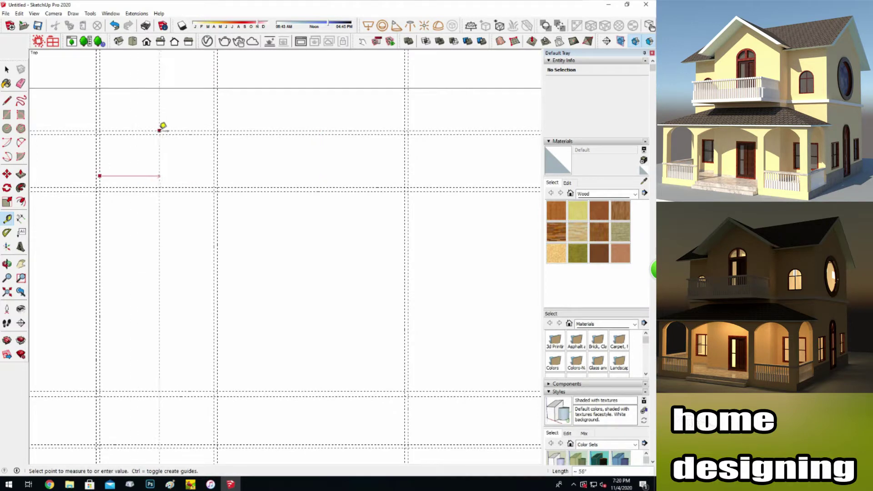
pyautogui.click(153, 137)
pyautogui.click(99, 168)
pyautogui.click(156, 162)
# Add a vertical guide marking the middle room wall.
pyautogui.click(217, 264)
pyautogui.click(305, 264)
pyautogui.click(217, 270)
pyautogui.click(309, 270)
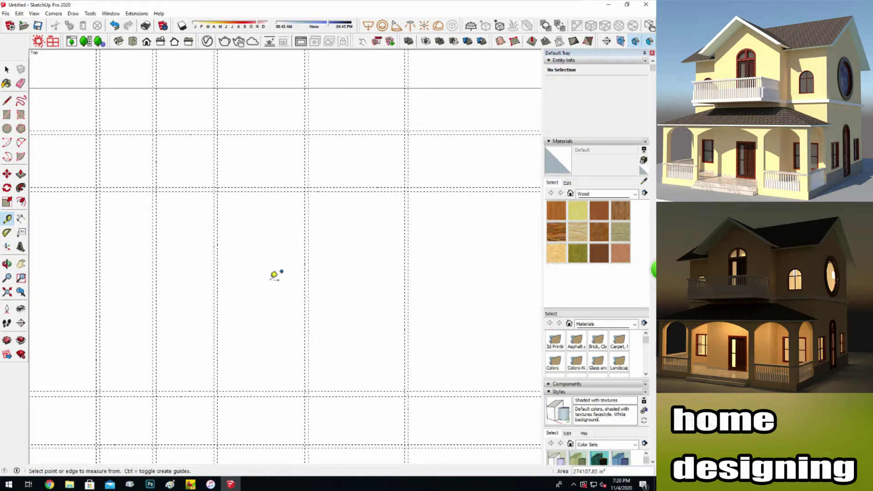
pyautogui.press('r')
pyautogui.click(97, 132)
# Draw the outer wall rectangle, two small top-left rooms, and thin horizontal and vertical walls.
pyautogui.click(98, 445)
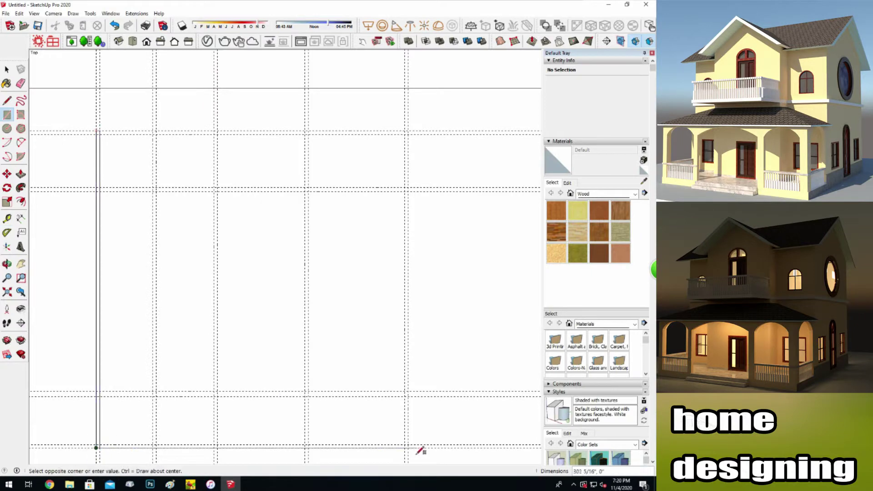
pyautogui.click(406, 130)
pyautogui.click(97, 131)
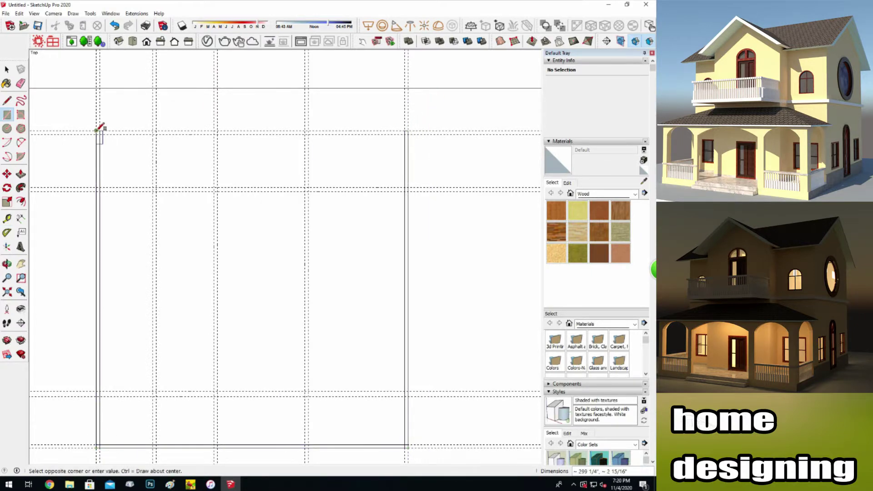
pyautogui.click(157, 187)
pyautogui.click(217, 191)
pyautogui.click(97, 394)
pyautogui.click(407, 394)
pyautogui.click(306, 132)
pyautogui.click(308, 394)
# Erase the guide lines and place a new horizontal guide near the bottom.
pyautogui.press('e')
pyautogui.moveTo(162, 241)
pyautogui.mouseDown()
pyautogui.moveTo(68, 189)
pyautogui.moveTo(203, 89)
pyautogui.moveTo(323, 99)
pyautogui.moveTo(449, 419)
pyautogui.moveTo(437, 388)
pyautogui.moveTo(76, 384)
pyautogui.mouseUp()
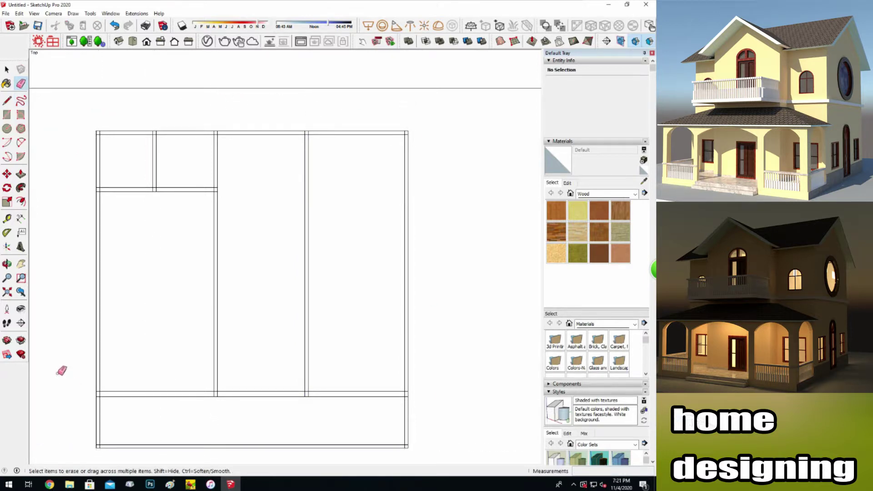
pyautogui.scroll(1, 143, 449)
pyautogui.click(7, 218)
pyautogui.click(249, 442)
pyautogui.click(246, 377)
# Draw a new bottom line along the guide, erase the old line and stubs, and recentre the plan.
pyautogui.press('l')
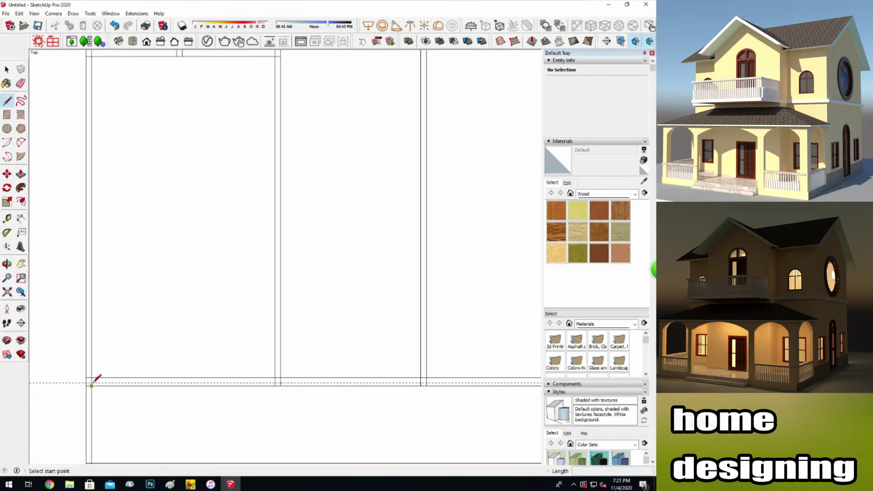
pyautogui.click(43, 381)
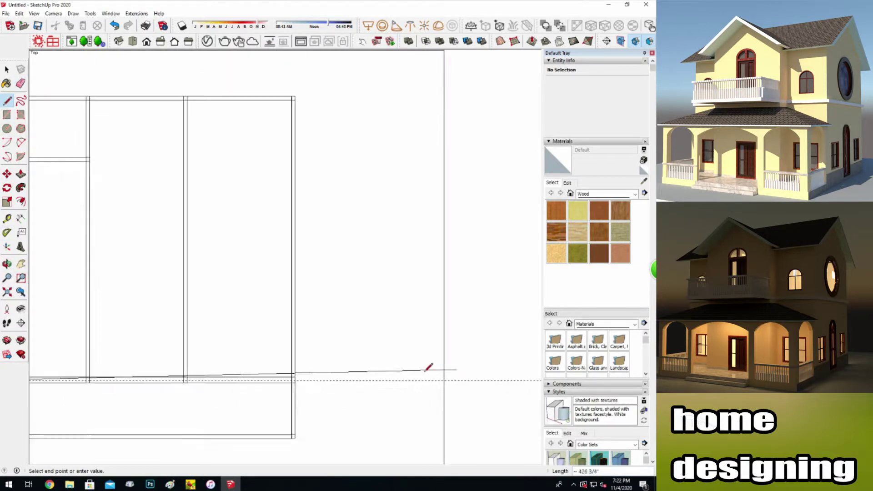
pyautogui.click(290, 382)
pyautogui.press('e')
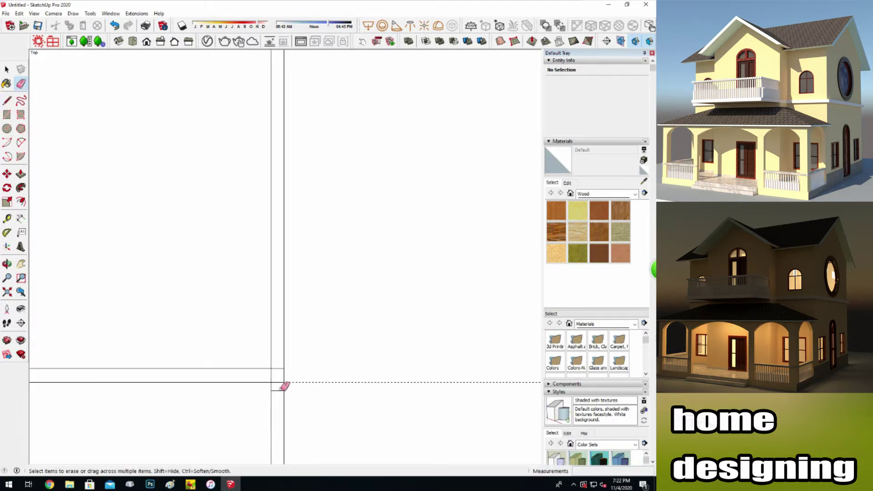
pyautogui.scroll(-2, 254, 360)
pyautogui.scroll(-2, 137, 375)
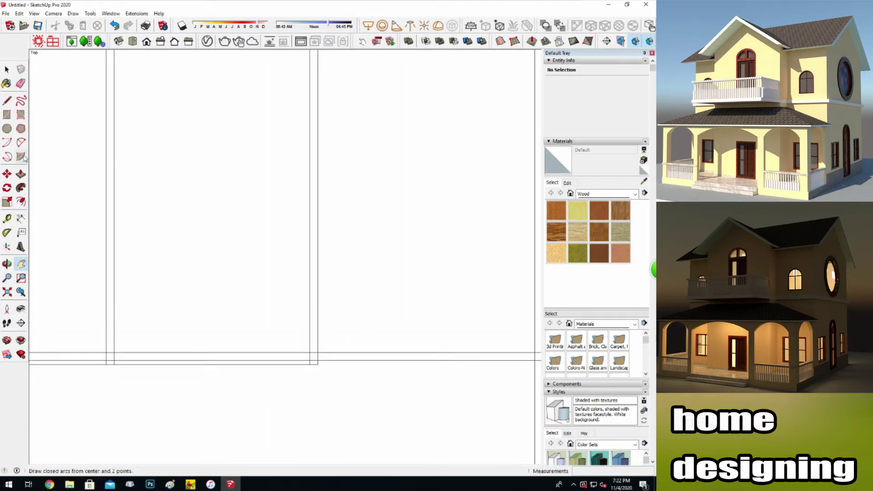
pyautogui.click(320, 362)
pyautogui.moveTo(140, 357); pyautogui.dragTo(109, 362)
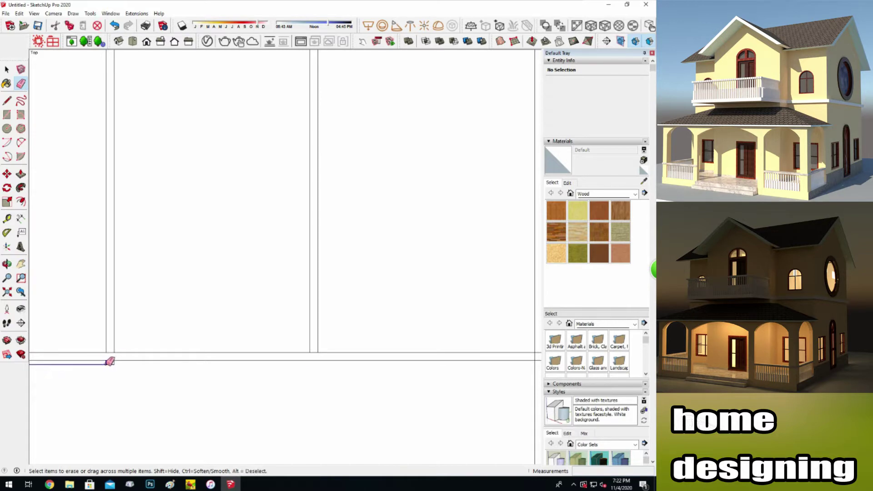
pyautogui.scroll(2, 143, 353)
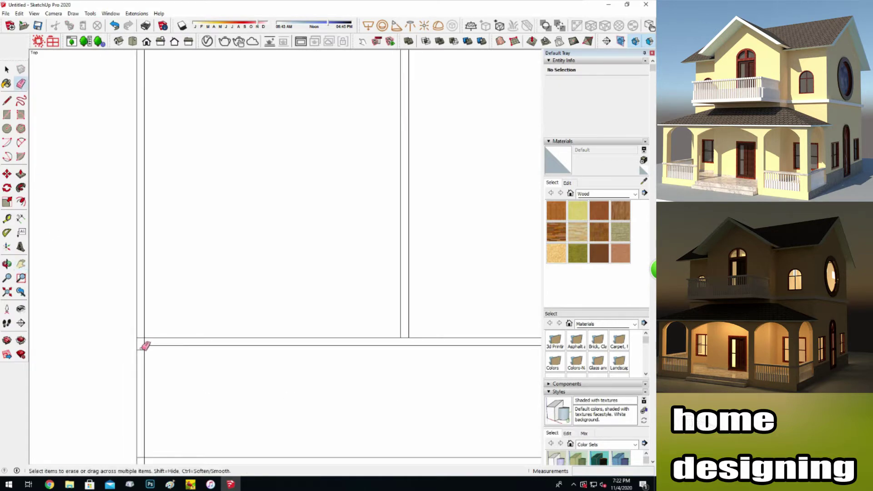
pyautogui.scroll(-3, 82, 329)
pyautogui.press('h')
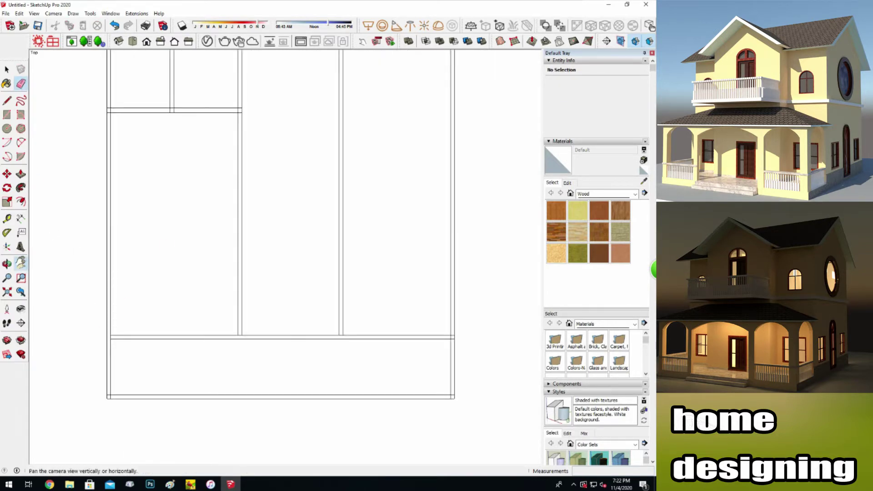
pyautogui.moveTo(187, 230); pyautogui.dragTo(187, 274)
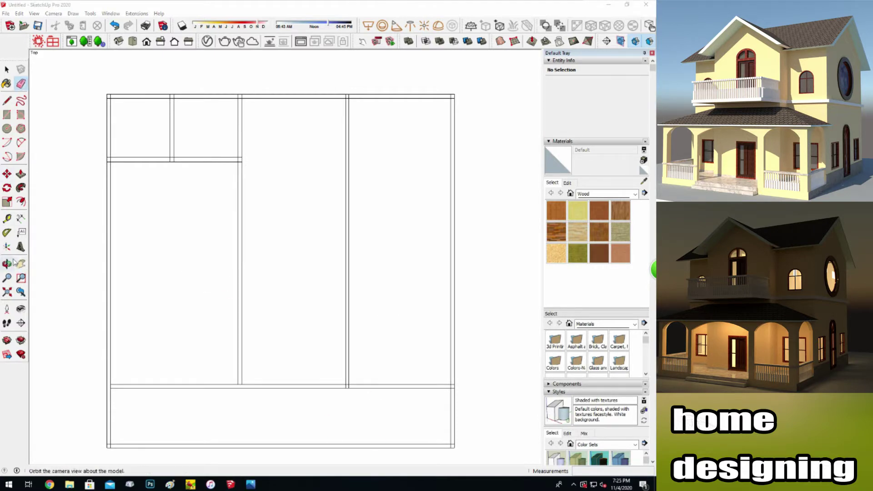
# Place two guides and draw short cross walls in the middle and right rooms.
pyautogui.press('t')
pyautogui.click(294, 98)
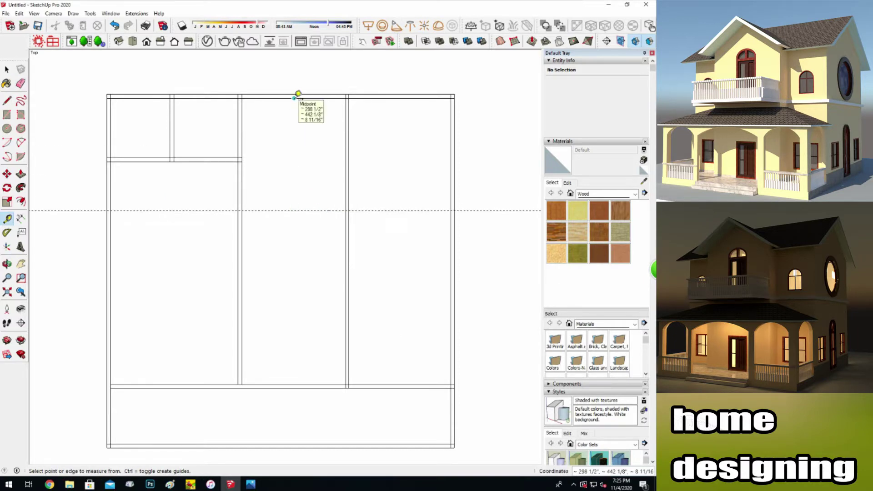
pyautogui.click(279, 205)
pyautogui.click(402, 210)
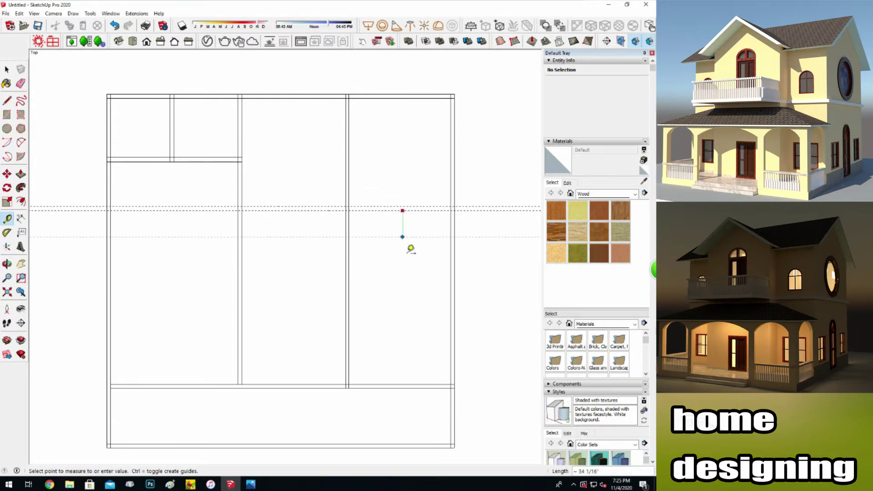
pyautogui.click(408, 273)
pyautogui.click(7, 114)
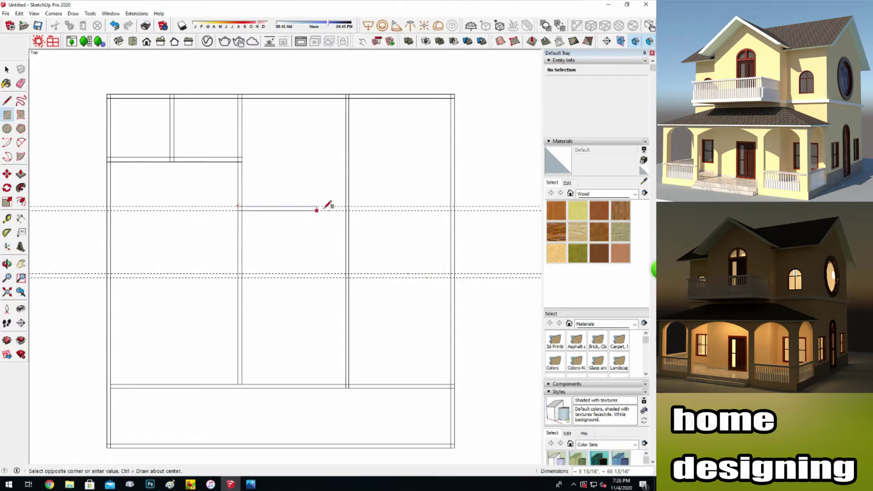
pyautogui.click(347, 275)
pyautogui.click(454, 277)
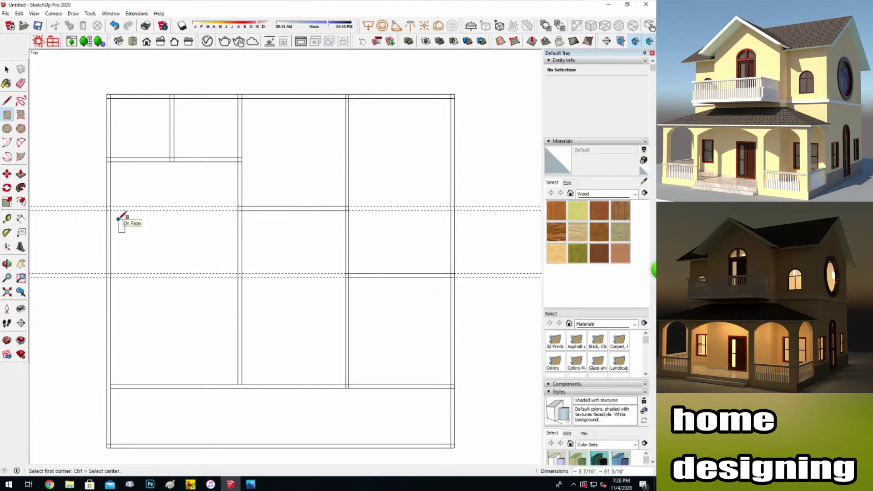
# Erase both helper guides and place a new guide about 110" below the top wall.
pyautogui.press('e')
pyautogui.click(194, 208)
pyautogui.click(193, 276)
pyautogui.press('t')
pyautogui.click(410, 97)
pyautogui.click(411, 227)
pyautogui.click(408, 98)
pyautogui.click(375, 226)
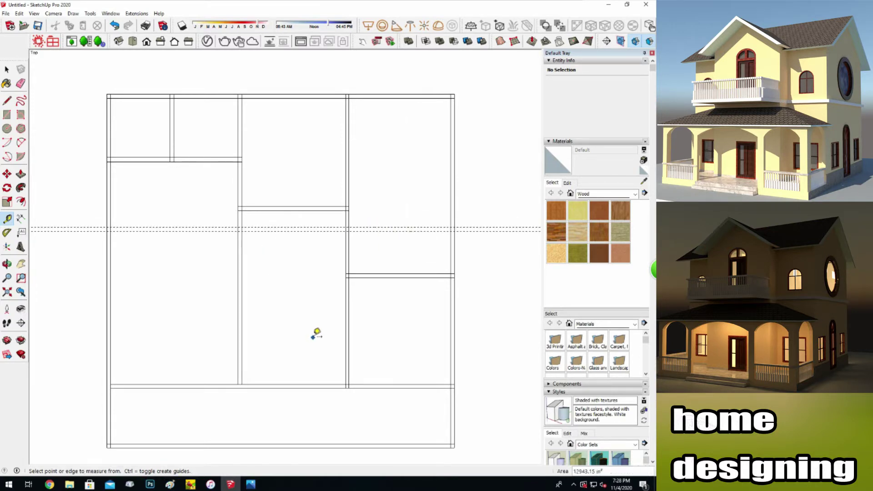
# Close a wall corner with a line and erase the short wall edge between rooms.
pyautogui.press('r')
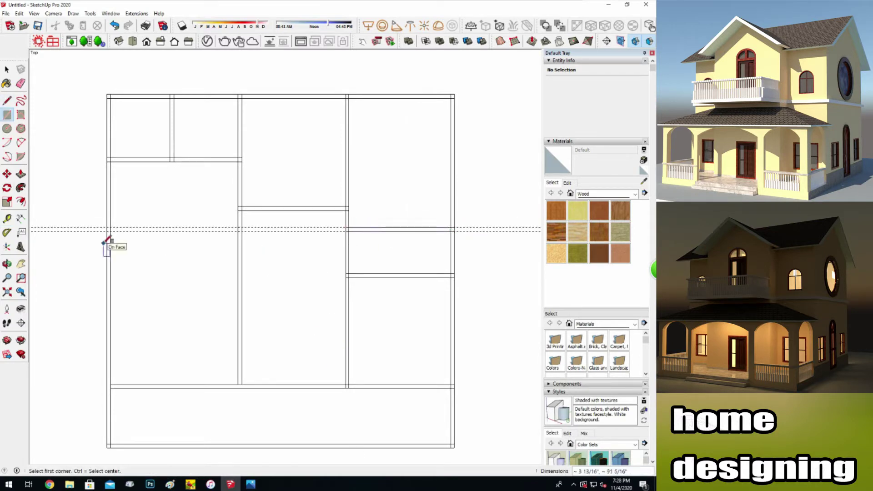
pyautogui.press('e')
pyautogui.scroll(2, 341, 102)
pyautogui.scroll(3, 351, 210)
pyautogui.scroll(-3, 327, 363)
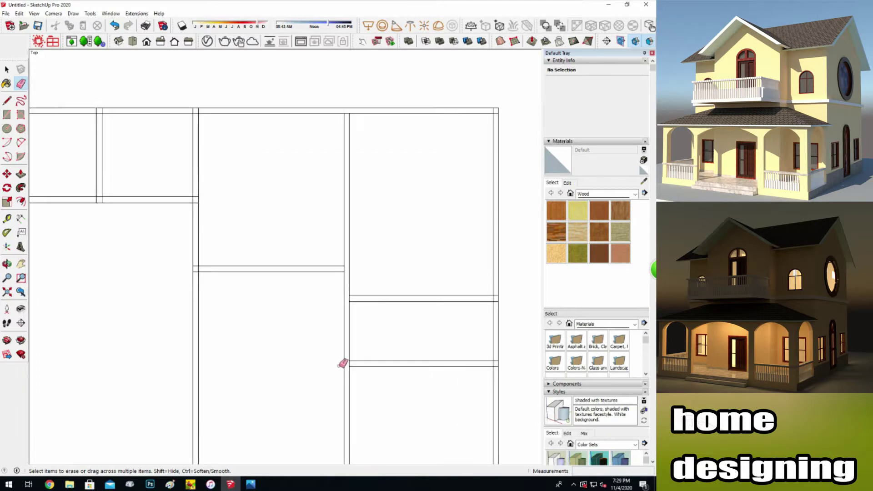
pyautogui.scroll(1, 537, 287)
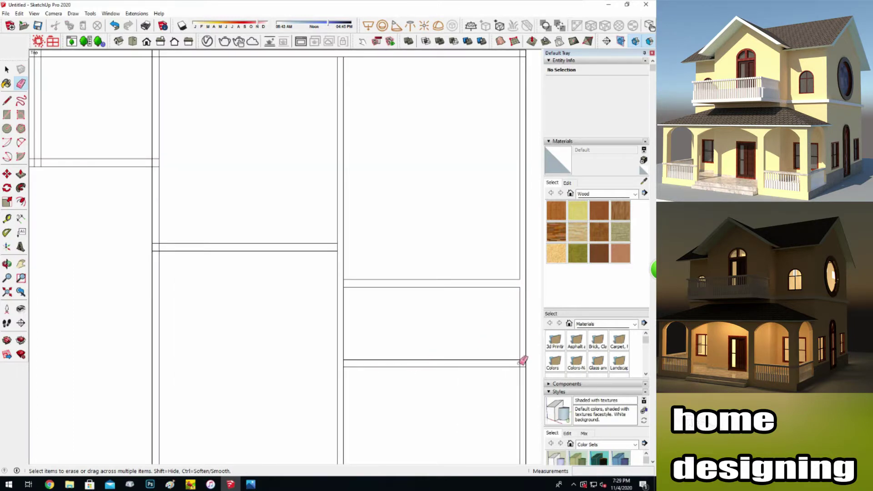
pyautogui.press('l')
pyautogui.click(337, 287)
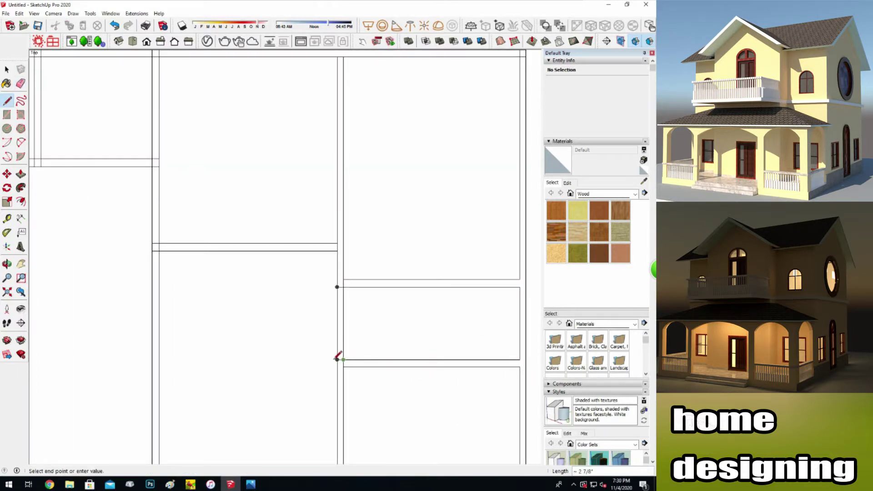
pyautogui.press('e')
pyautogui.click(345, 305)
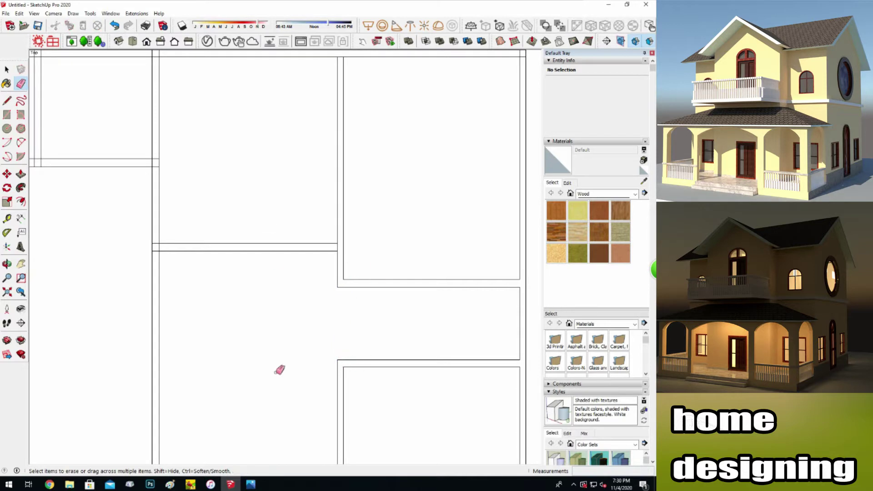
# Recentre and zoom the plan to review the cleaned-up wall junctions.
pyautogui.scroll(-1, 224, 300)
pyautogui.scroll(-1, 185, 324)
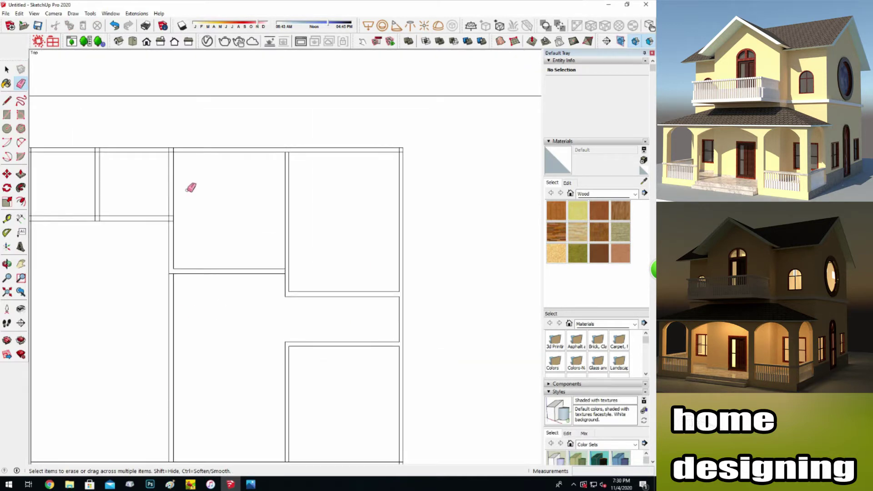
pyautogui.keyDown('shift'); pyautogui.moveTo(189, 189); pyautogui.dragTo(249, 254, button='middle'); pyautogui.keyUp('shift')
pyautogui.click(21, 83)
pyautogui.scroll(2, 216, 147)
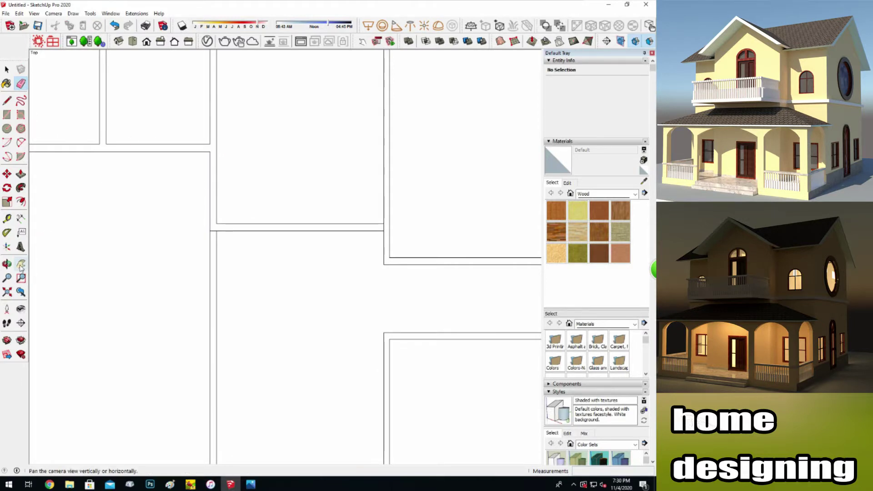
pyautogui.keyDown('shift'); pyautogui.moveTo(54, 141); pyautogui.dragTo(101, 144, button='middle'); pyautogui.keyUp('shift')
pyautogui.scroll(-1, 115, 151)
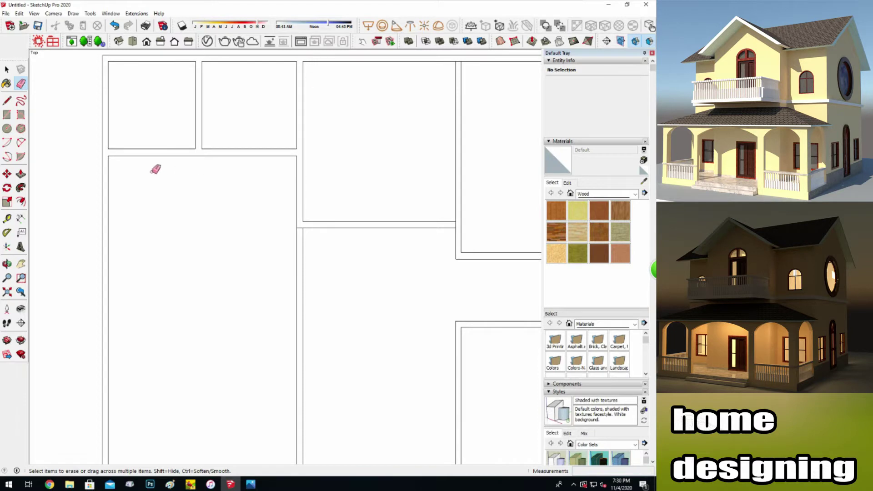
pyautogui.scroll(-1, 154, 170)
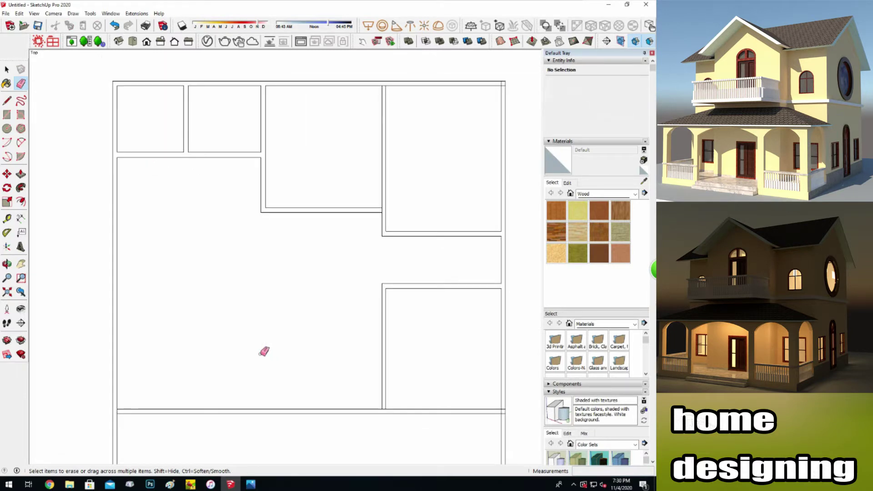
pyautogui.scroll(-1, 209, 336)
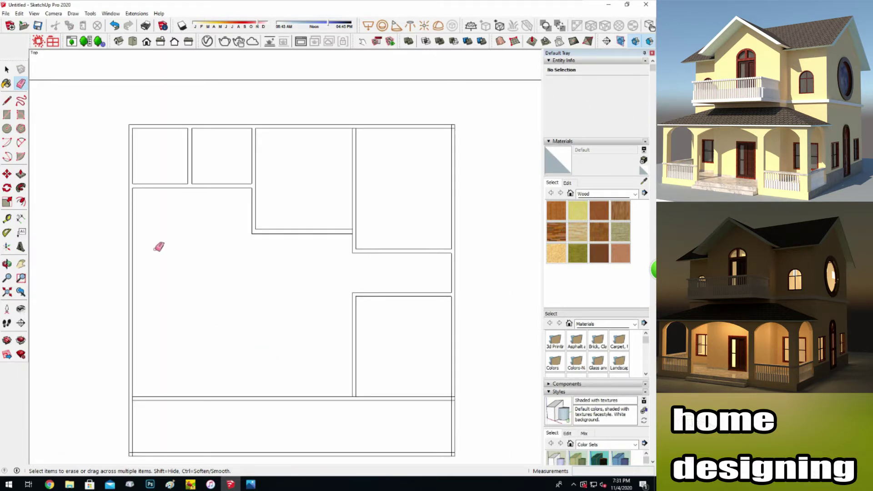
# Place horizontal and vertical guides offset from the left-room walls for the new wall.
pyautogui.press('t')
pyautogui.click(132, 229)
pyautogui.click(253, 220)
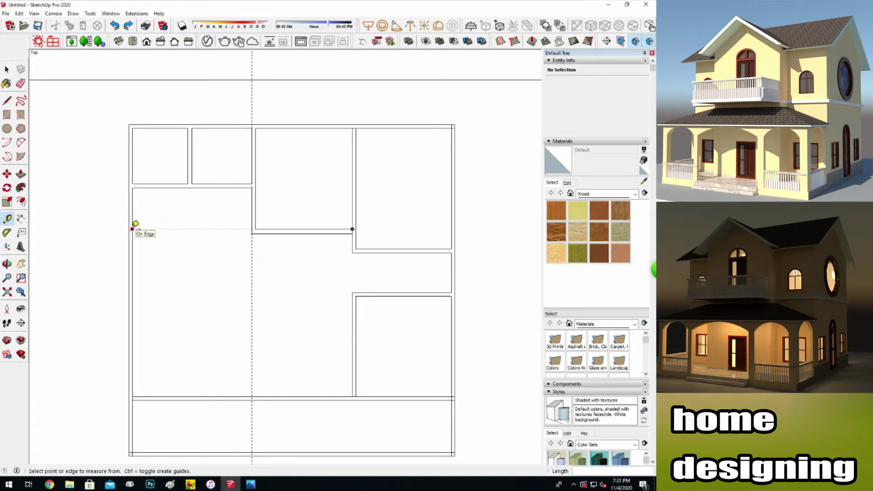
pyautogui.click(212, 186)
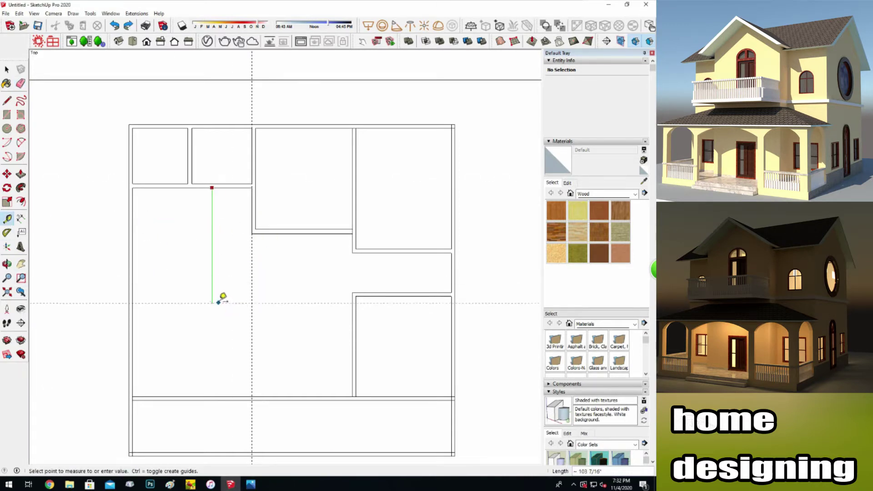
pyautogui.click(370, 296)
pyautogui.click(210, 188)
pyautogui.click(389, 293)
pyautogui.click(132, 249)
pyautogui.click(256, 223)
# Draw the thin wall rectangle along the guides, then erase the guides and extra edges.
pyautogui.press('r')
pyautogui.click(133, 294)
pyautogui.click(253, 296)
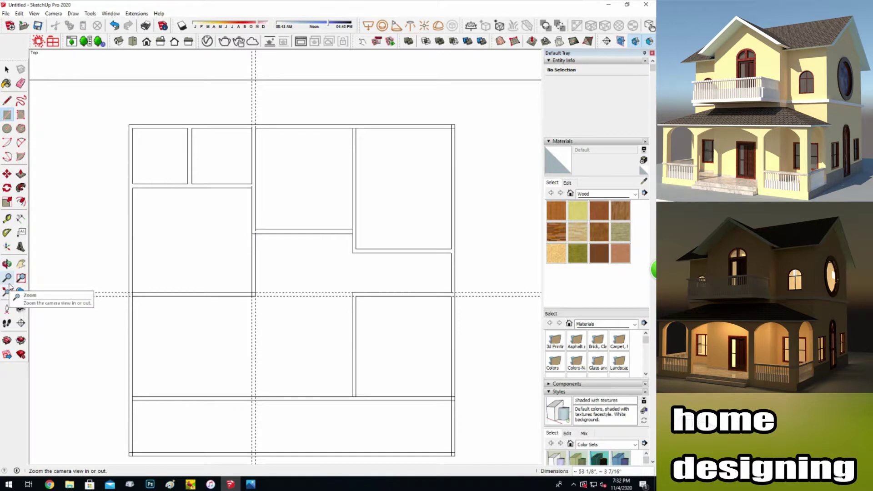
pyautogui.press('e')
pyautogui.moveTo(292, 306); pyautogui.dragTo(259, 286)
pyautogui.scroll(2, 259, 250)
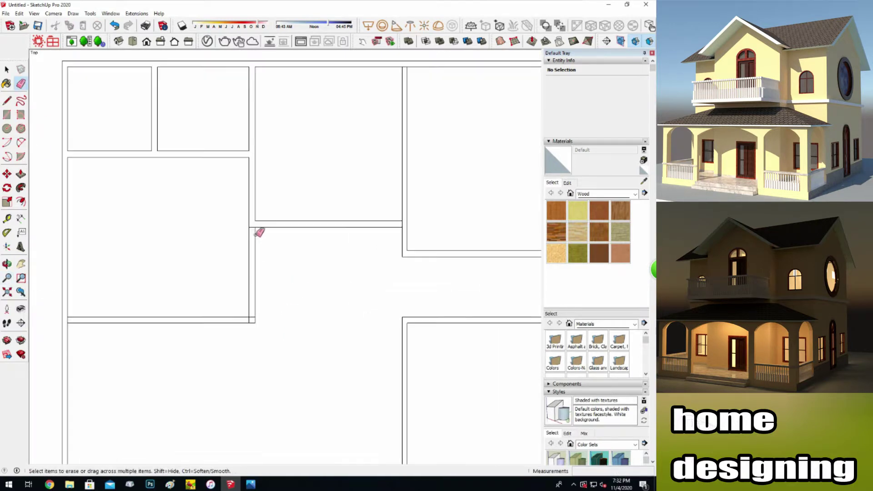
pyautogui.scroll(-5, 204, 324)
pyautogui.moveTo(237, 360)
pyautogui.keyDown('shift'); pyautogui.mouseDown(button='middle')
pyautogui.moveTo(240, 312)
pyautogui.moveTo(243, 323)
pyautogui.mouseUp(button='middle'); pyautogui.keyUp('shift')
pyautogui.press('l')
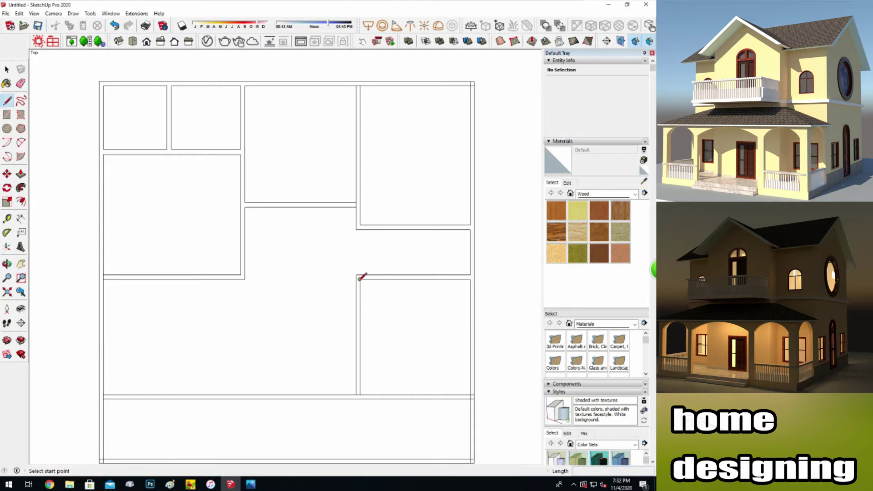
pyautogui.scroll(3, 364, 277)
pyautogui.scroll(1, 360, 277)
pyautogui.click(357, 278)
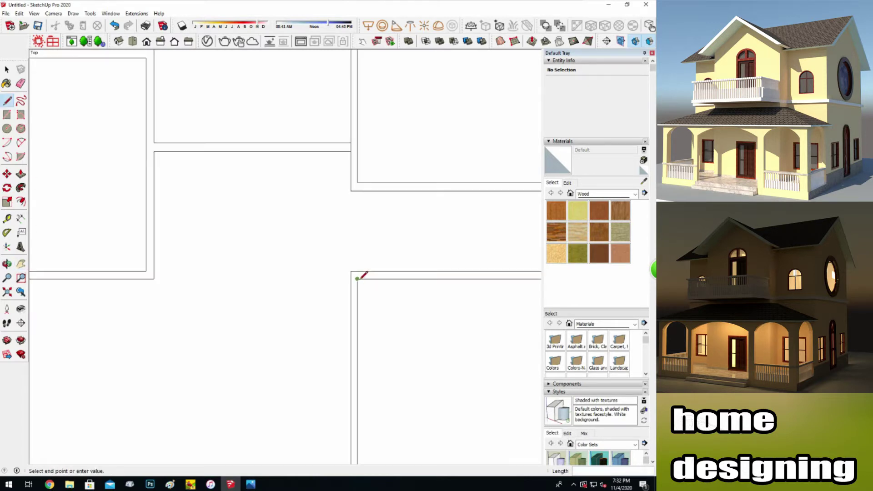
# Draw short cross lines on the lower walls to mark opening positions.
pyautogui.scroll(-2, 354, 371)
pyautogui.click(348, 361)
pyautogui.click(353, 240)
pyautogui.click(353, 245)
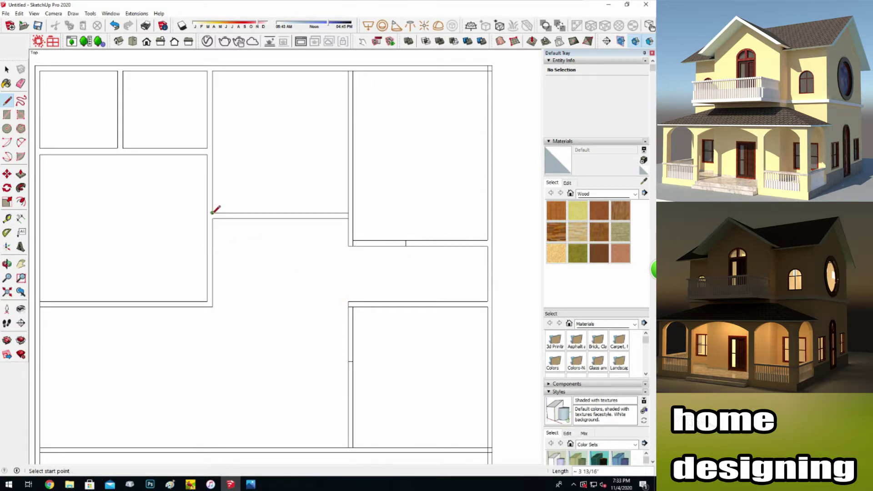
pyautogui.click(20, 83)
pyautogui.press('l')
pyautogui.click(150, 301)
# Split the left and right outer walls with short cross lines, then pan the plan upward.
pyautogui.click(35, 180)
pyautogui.click(40, 180)
pyautogui.click(487, 246)
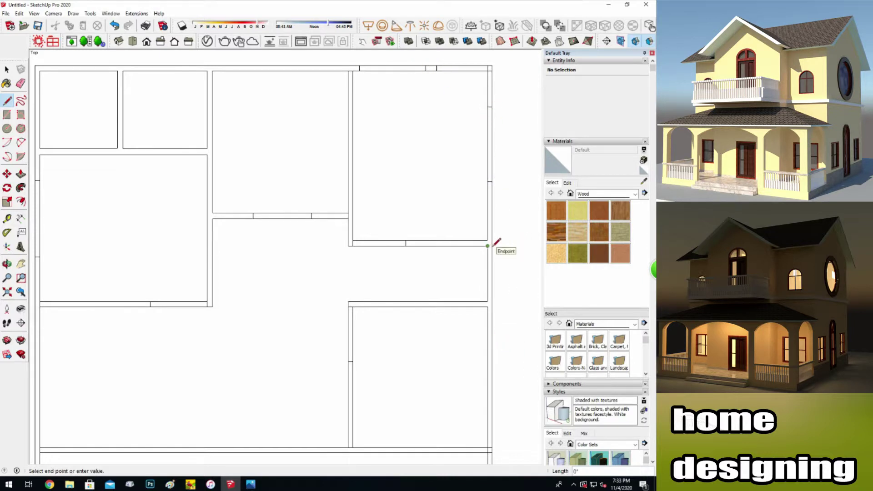
pyautogui.click(492, 245)
pyautogui.scroll(-1, 483, 334)
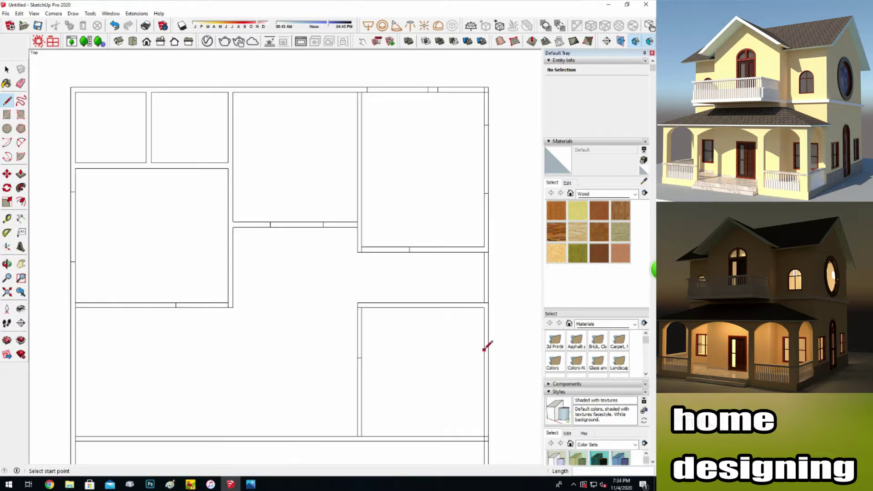
pyautogui.moveTo(241, 386)
pyautogui.keyDown('shift'); pyautogui.mouseDown(button='middle')
pyautogui.moveTo(247, 331)
pyautogui.moveTo(262, 316)
pyautogui.mouseUp(button='middle'); pyautogui.keyUp('shift')
pyautogui.press('l')
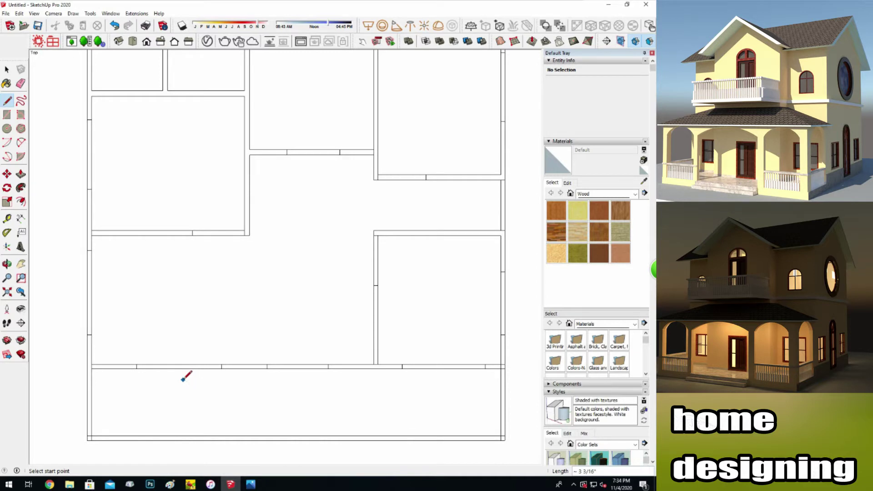
pyautogui.click(21, 83)
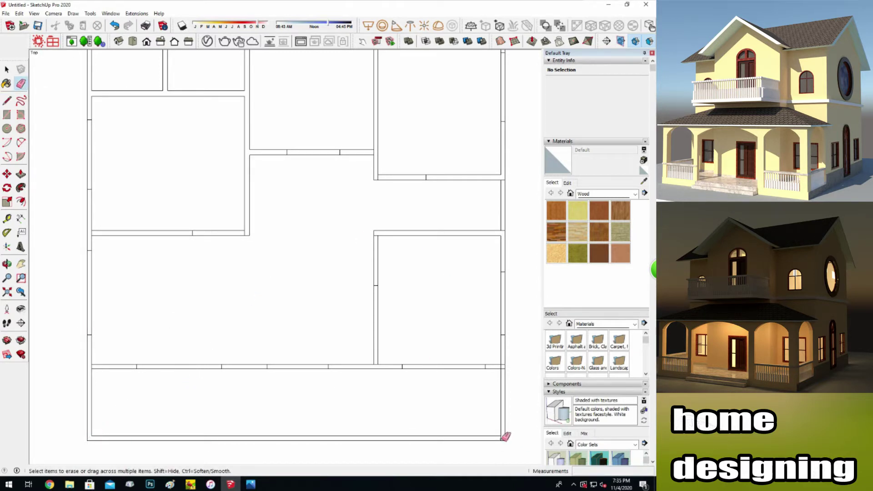
# Draw the final split line across the right outer wall.
pyautogui.press('l')
pyautogui.click(90, 368)
pyautogui.click(502, 367)
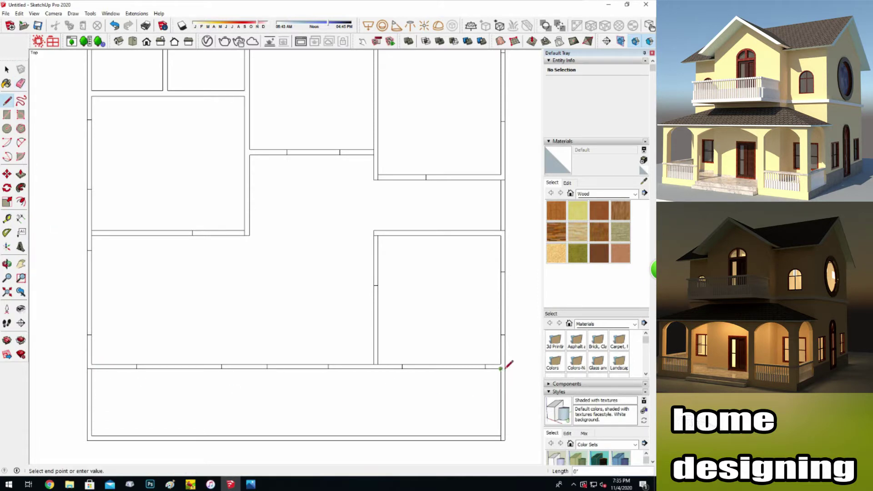
# Bring the whole floor plan into view and orbit it into a tilted 3D perspective.
pyautogui.scroll(-2, 145, 277)
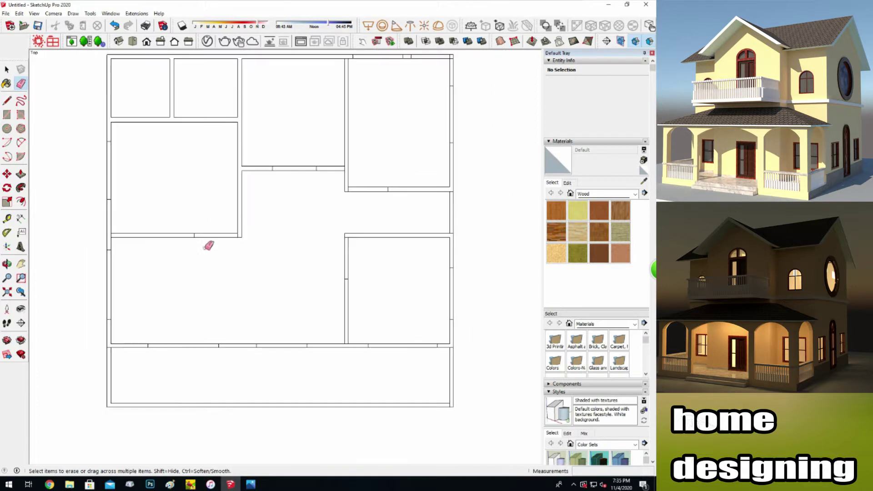
pyautogui.keyDown('shift'); pyautogui.moveTo(130, 276); pyautogui.dragTo(151, 300, button='middle'); pyautogui.keyUp('shift')
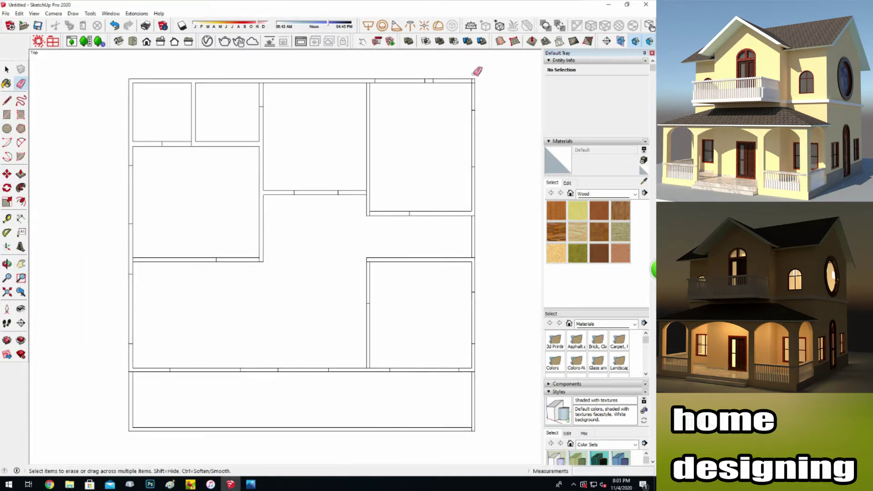
pyautogui.scroll(2, 485, 70)
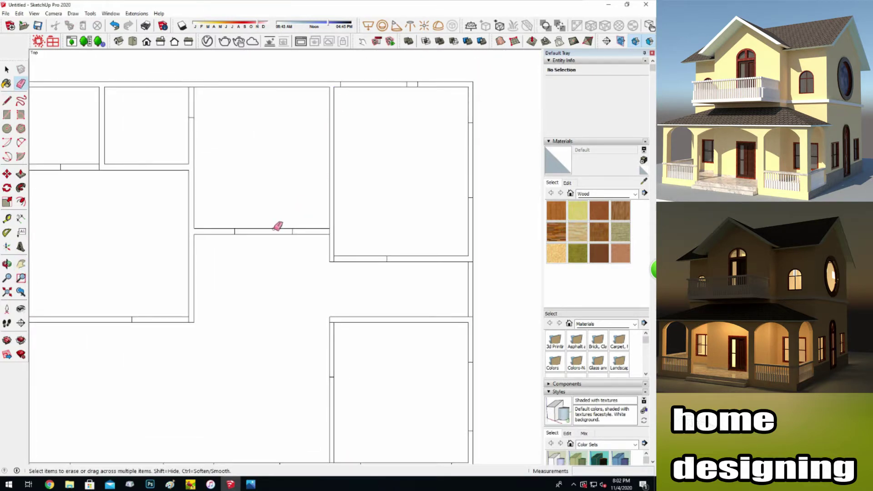
pyautogui.scroll(-2, 114, 223)
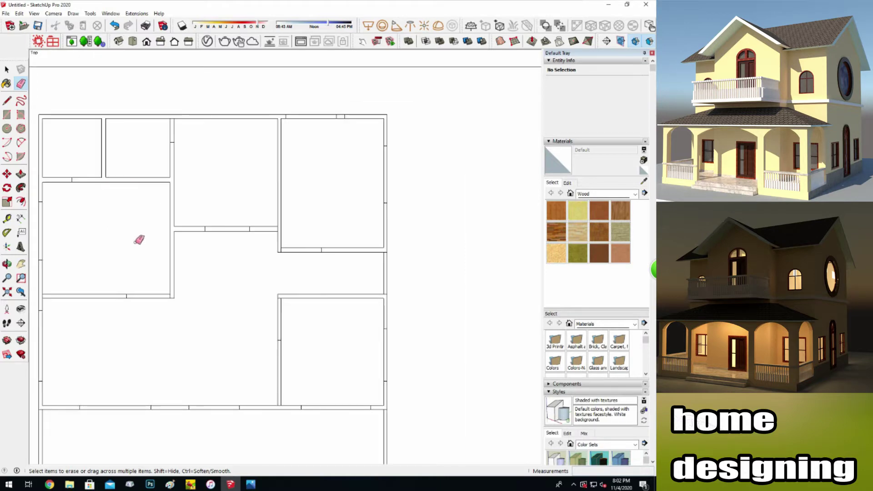
pyautogui.moveTo(198, 286)
pyautogui.mouseDown()
pyautogui.moveTo(232, 225)
pyautogui.moveTo(181, 294)
pyautogui.mouseUp()
# Push/Pull the first wall segment up and repeat that height on the top wall strips.
pyautogui.click(241, 218)
pyautogui.press('p')
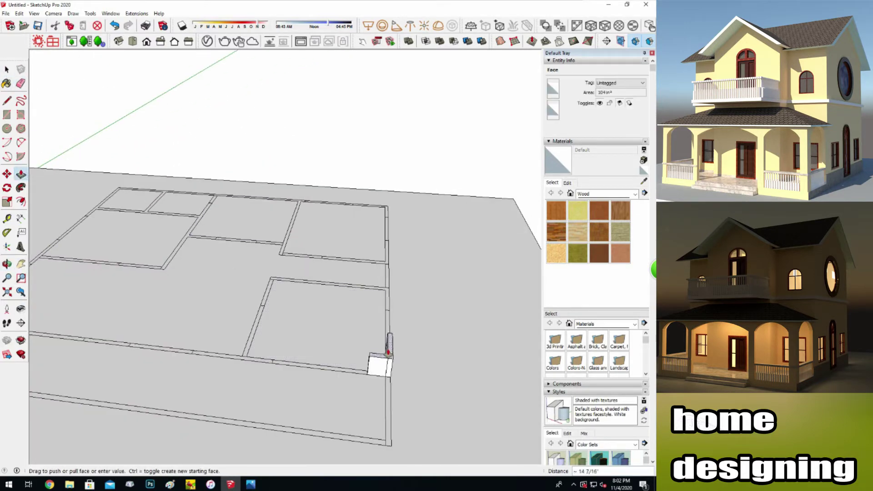
pyautogui.click(343, 366)
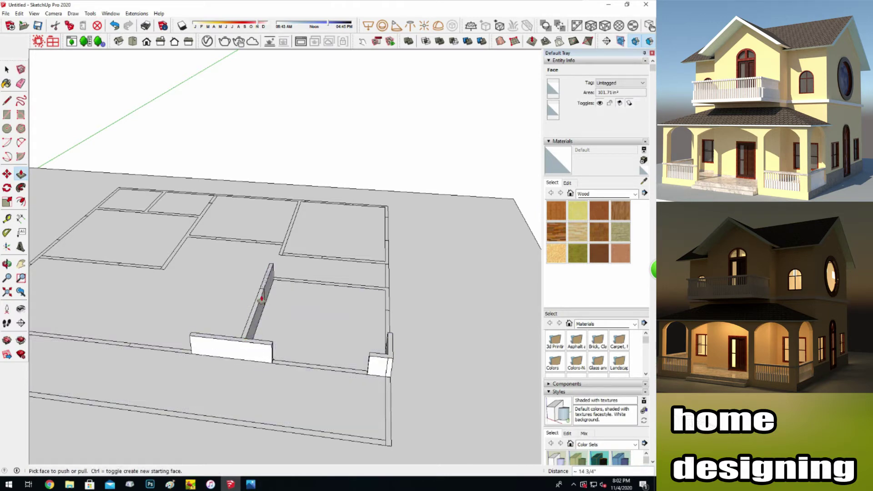
pyautogui.click(261, 298)
pyautogui.doubleClick(268, 279)
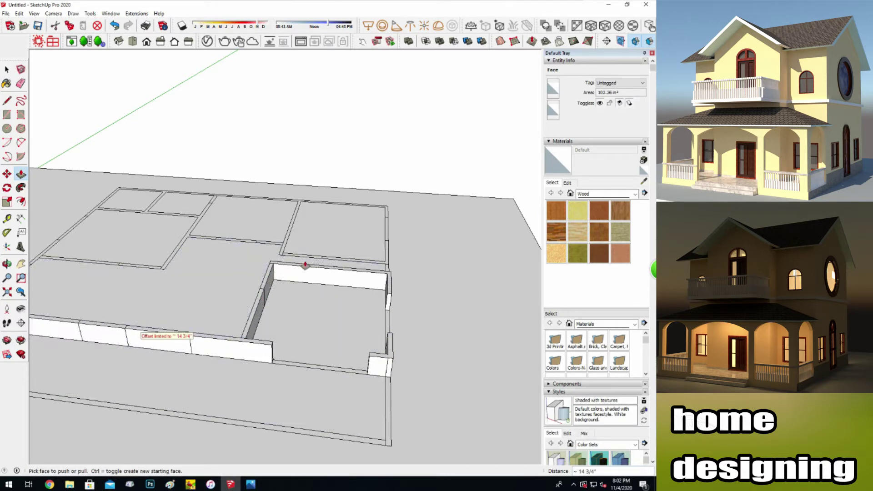
pyautogui.doubleClick(293, 268)
pyautogui.doubleClick(332, 269)
pyautogui.moveTo(331, 316); pyautogui.dragTo(3, 177, button='middle')
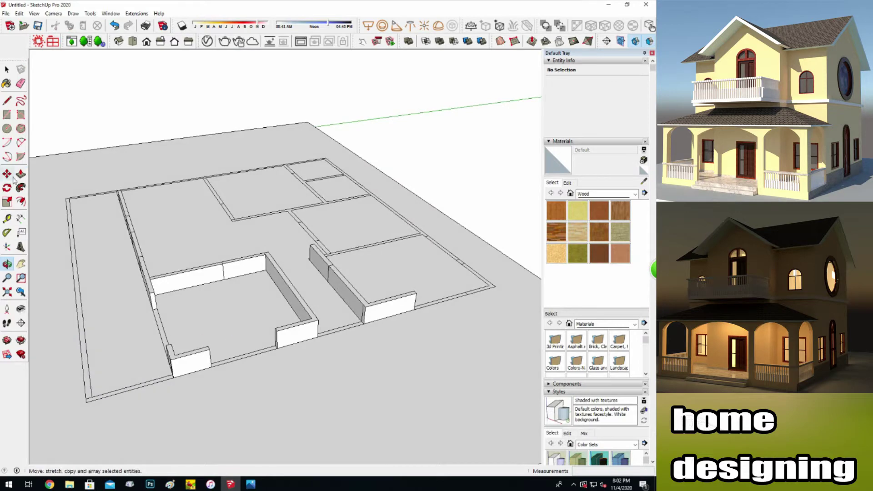
# Raise the low wall strip and remaining right-side strips to full wall height.
pyautogui.click(21, 174)
pyautogui.click(218, 351)
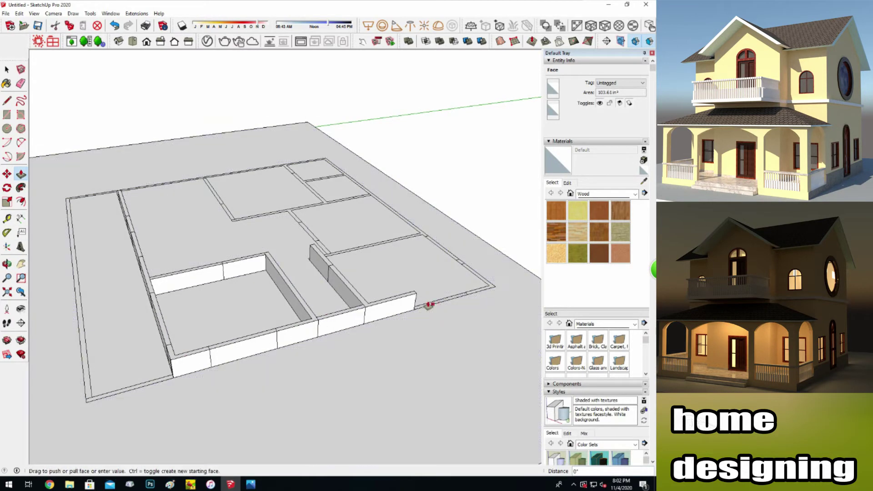
pyautogui.doubleClick(480, 293)
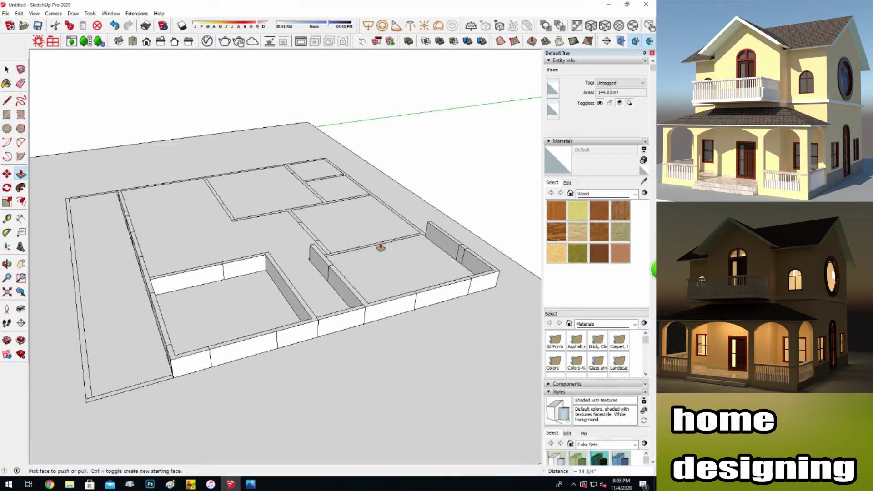
pyautogui.doubleClick(382, 246)
pyautogui.moveTo(351, 241)
pyautogui.mouseDown(button='middle')
pyautogui.moveTo(431, 314)
pyautogui.moveTo(146, 166)
pyautogui.mouseUp(button='middle')
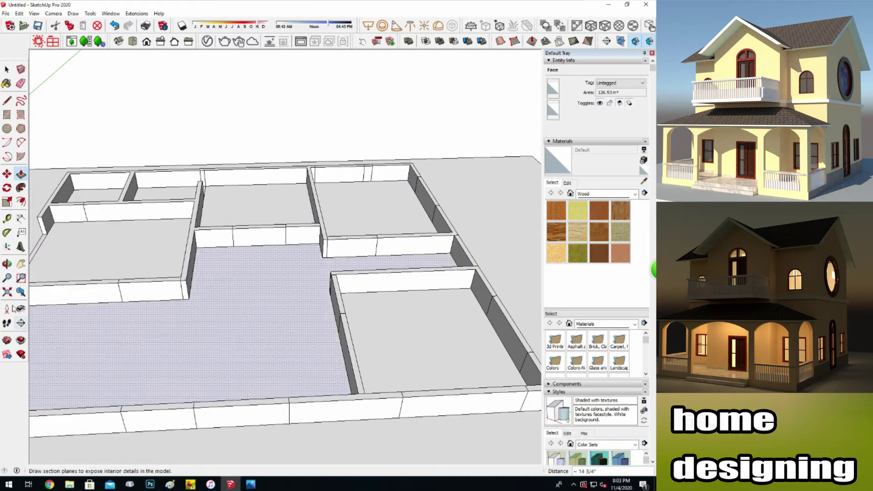
pyautogui.moveTo(54, 327); pyautogui.dragTo(318, 297, button='middle')
# Lengthen the front wall strip and fill two small left rooms flush with the walls.
pyautogui.click(177, 377)
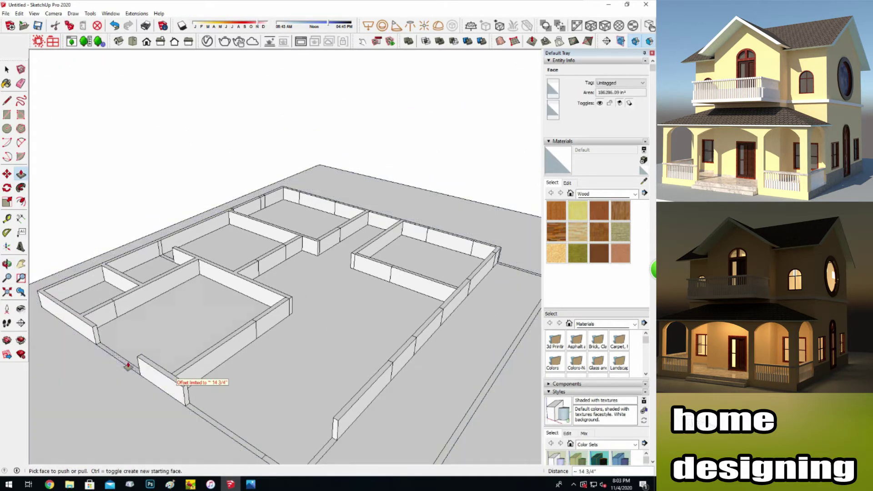
pyautogui.click(262, 445)
pyautogui.doubleClick(88, 300)
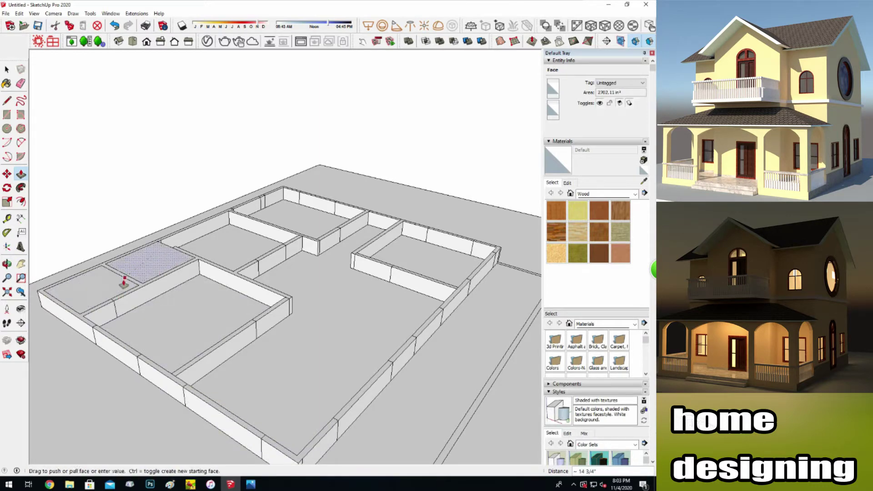
pyautogui.doubleClick(137, 260)
pyautogui.press('t')
pyautogui.moveTo(318, 273)
pyautogui.mouseDown(button='middle')
pyautogui.moveTo(273, 171)
pyautogui.moveTo(136, 189)
pyautogui.mouseUp(button='middle')
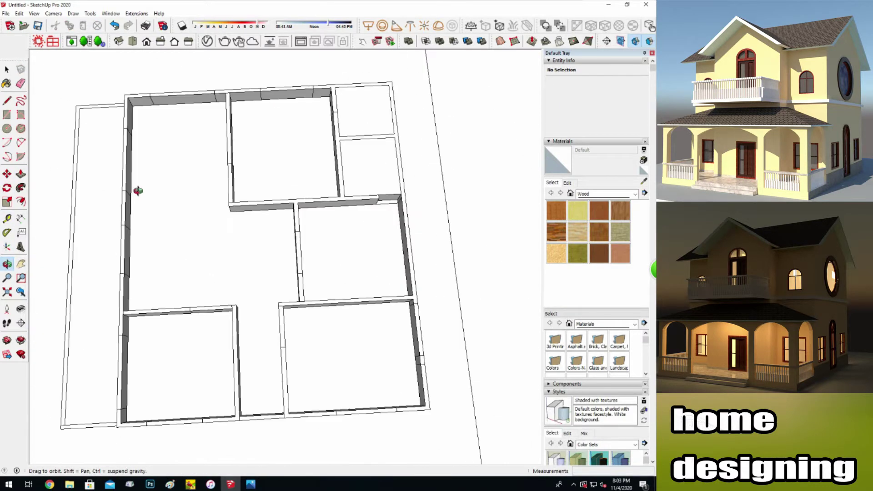
# Fill the six remaining room floors flush with the wall tops.
pyautogui.doubleClick(282, 150)
pyautogui.doubleClick(172, 196)
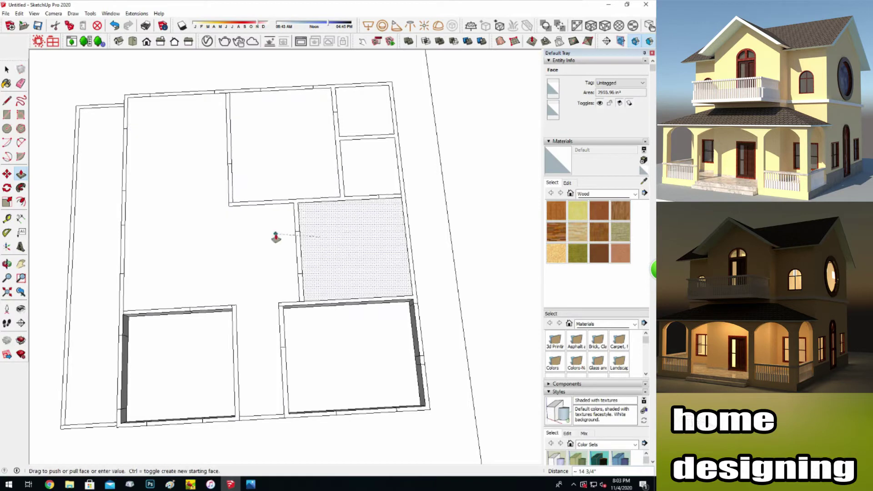
pyautogui.doubleClick(350, 250)
pyautogui.doubleClick(351, 359)
pyautogui.doubleClick(182, 364)
pyautogui.doubleClick(93, 263)
pyautogui.moveTo(204, 316); pyautogui.dragTo(140, 305)
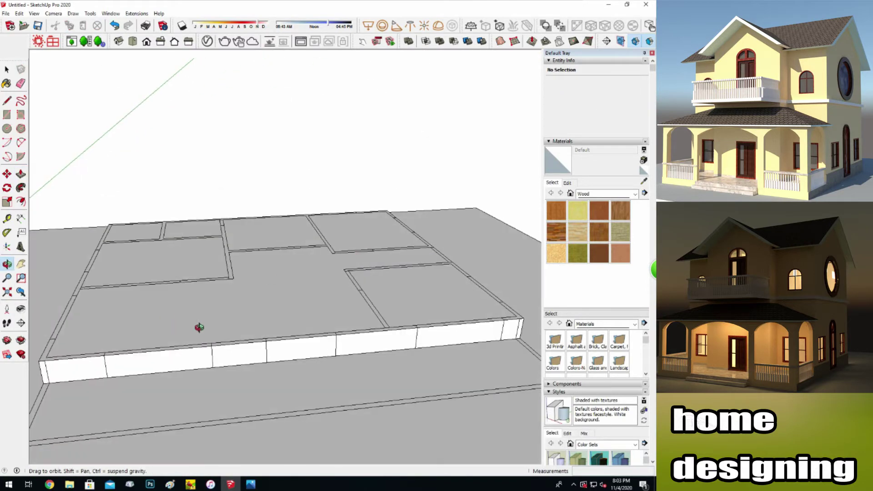
# Pull the lower front step up into a ledge at wall height.
pyautogui.click(173, 391)
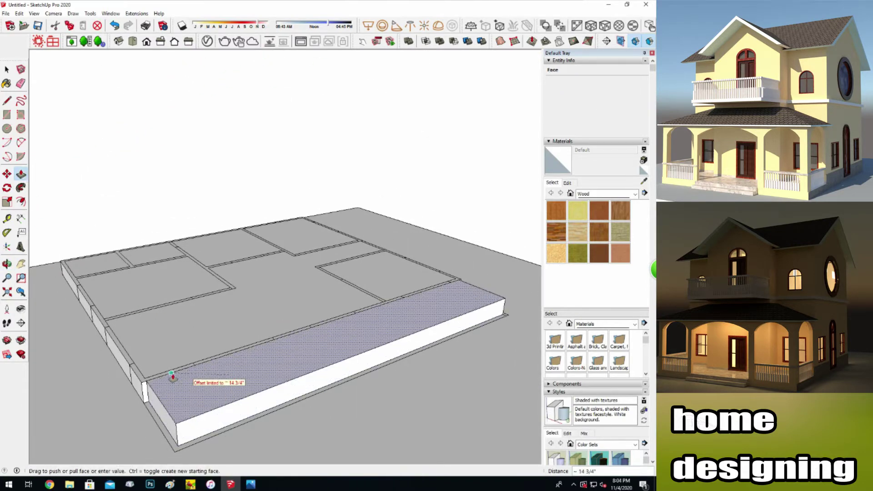
pyautogui.click(180, 412)
pyautogui.moveTo(180, 412); pyautogui.dragTo(129, 281, button='middle')
pyautogui.press('p')
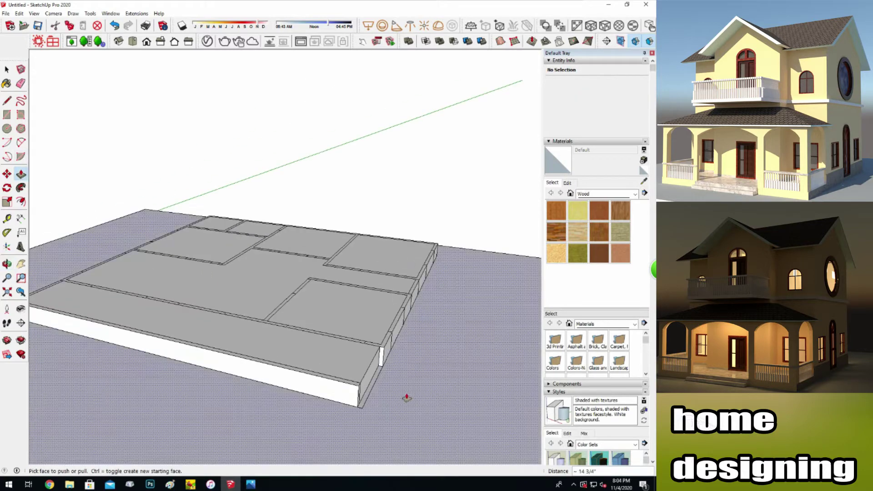
pyautogui.moveTo(160, 371); pyautogui.dragTo(97, 282, button='middle')
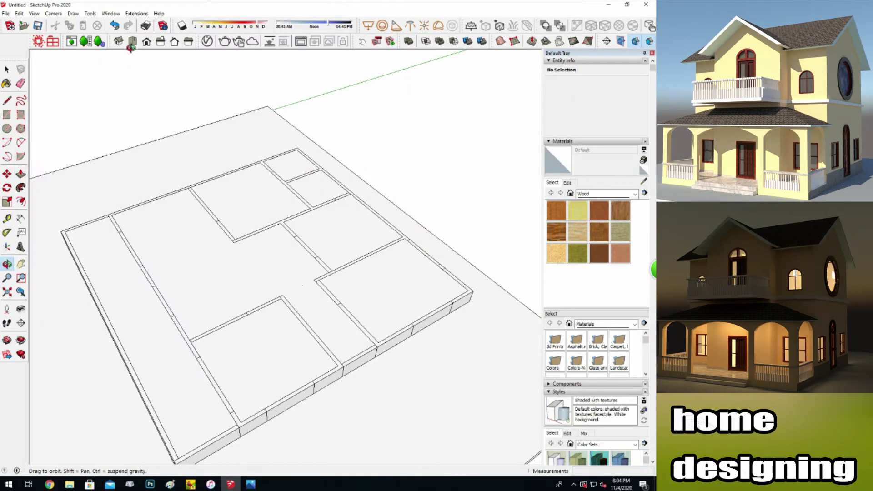
# Snap to Top view and briefly open File > Export for a 2D image.
pyautogui.click(132, 44)
pyautogui.moveTo(385, 255); pyautogui.dragTo(282, 211)
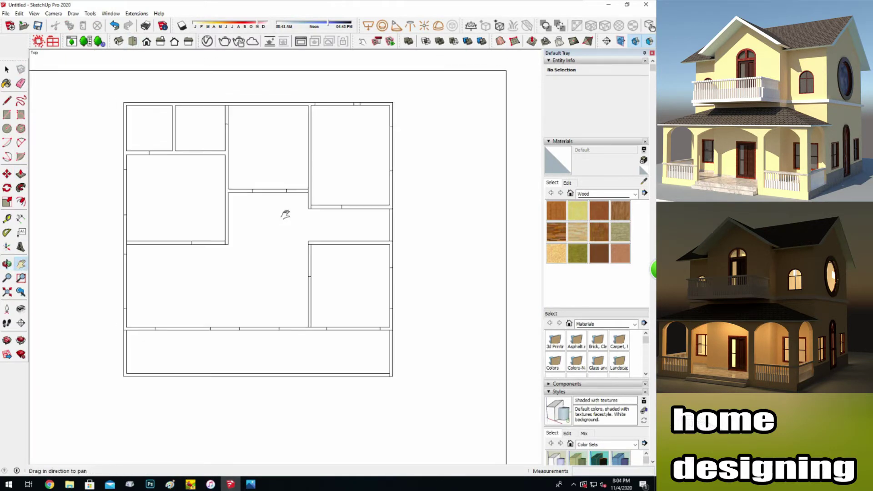
pyautogui.click(6, 13)
pyautogui.click(317, 270)
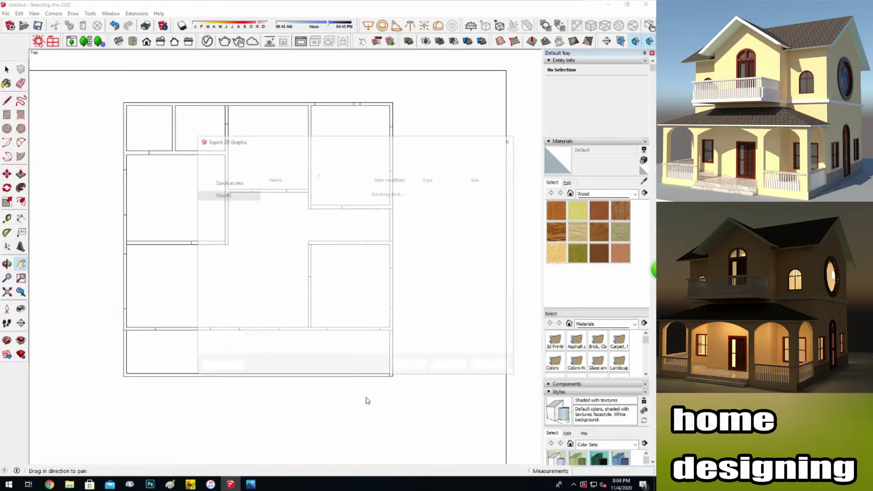
pyautogui.moveTo(151, 191)
pyautogui.mouseDown(button='middle')
pyautogui.moveTo(179, 298)
pyautogui.moveTo(155, 293)
pyautogui.mouseUp(button='middle')
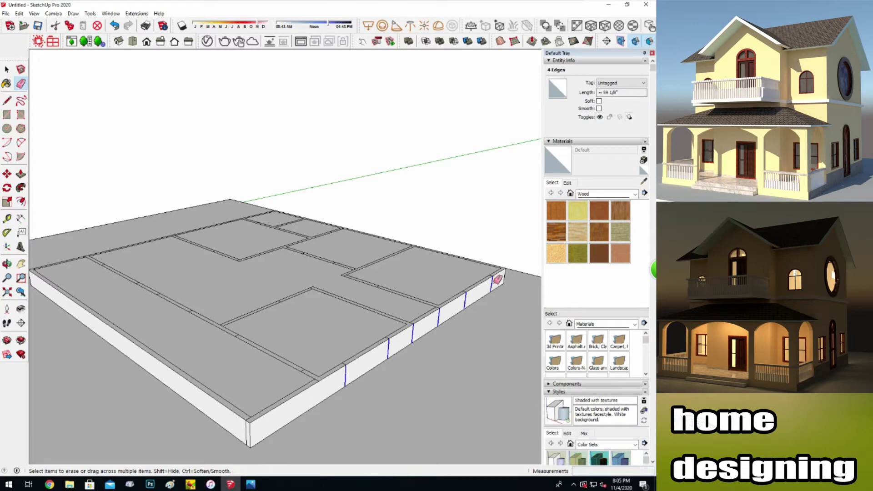
# Erase the stray vertical edges along the slab's side.
pyautogui.moveTo(498, 280); pyautogui.dragTo(249, 425)
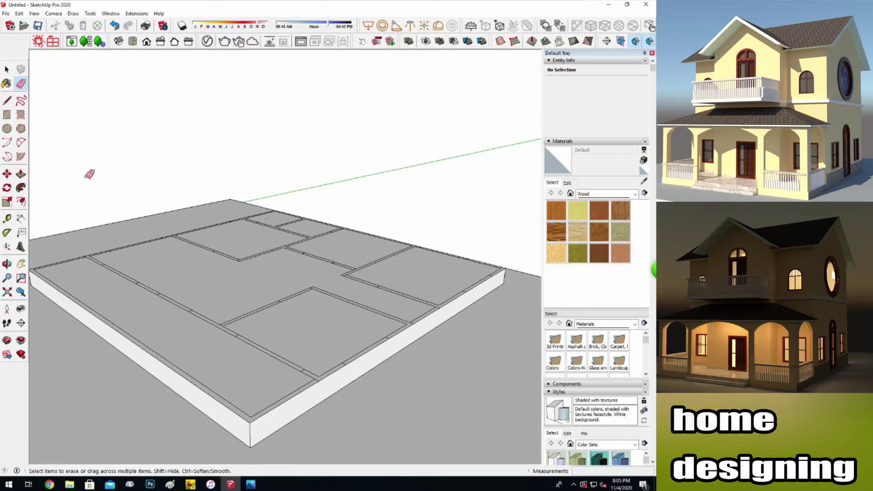
pyautogui.scroll(3, 227, 324)
pyautogui.scroll(-3, 196, 313)
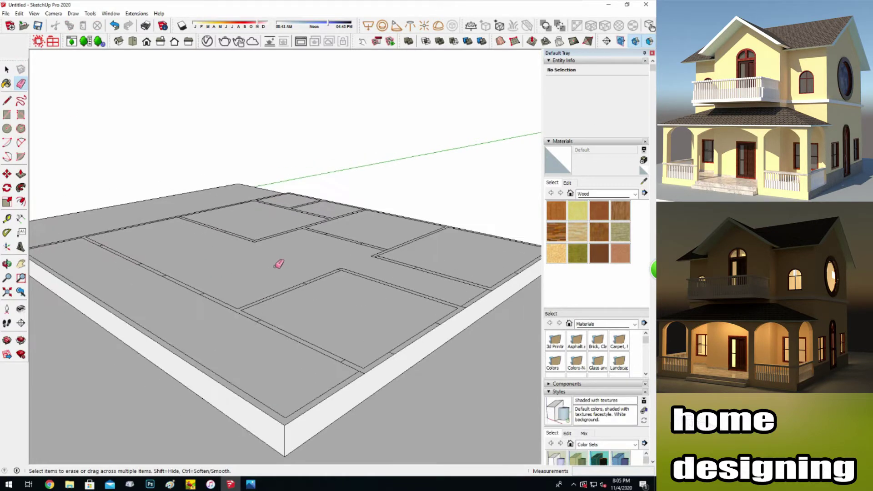
# Pull the first room strips up into walls 37 9/16" tall.
pyautogui.press('p')
pyautogui.moveTo(274, 322); pyautogui.dragTo(260, 252)
pyautogui.moveTo(354, 369); pyautogui.dragTo(377, 344)
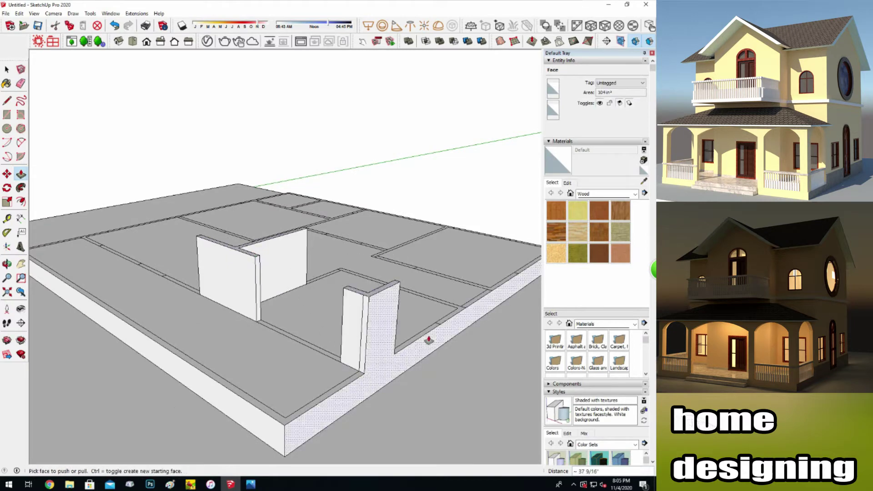
pyautogui.doubleClick(428, 301)
pyautogui.moveTo(335, 279)
pyautogui.mouseDown(button='middle')
pyautogui.moveTo(289, 306)
pyautogui.moveTo(358, 341)
pyautogui.moveTo(84, 261)
pyautogui.mouseUp(button='middle')
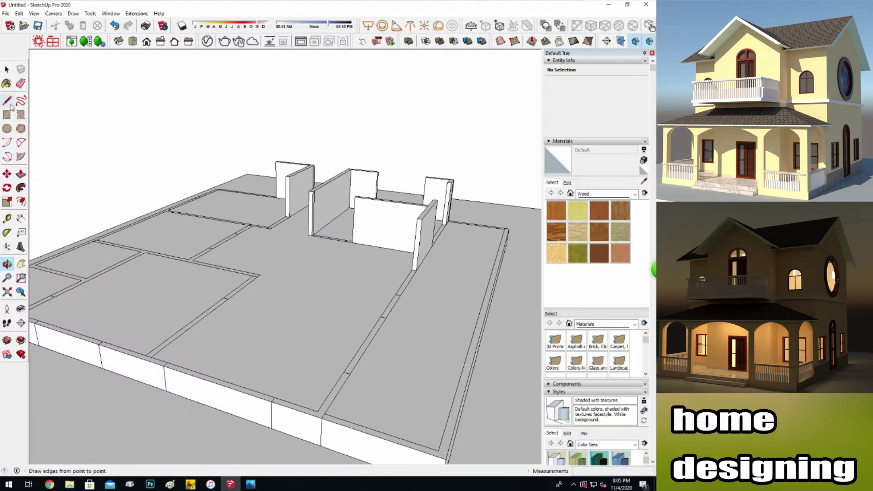
# Repeat the 37 9/16" wall height on the front and left strips.
pyautogui.press('p')
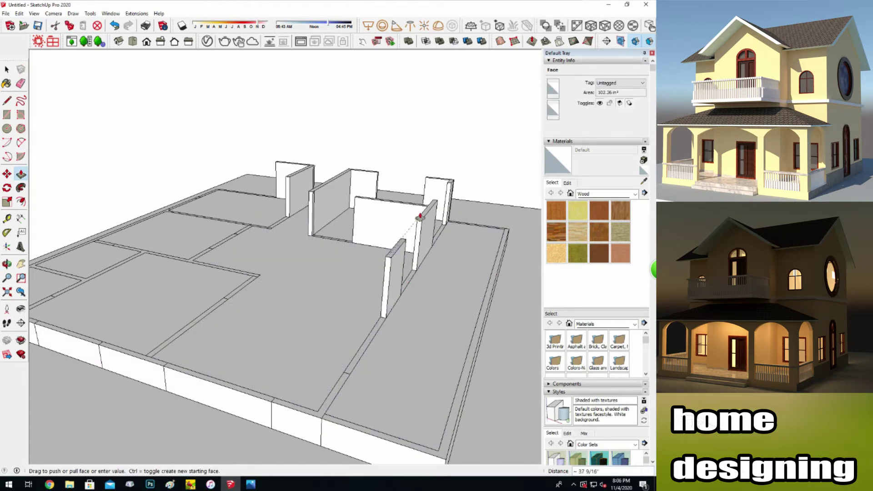
pyautogui.doubleClick(296, 407)
pyautogui.doubleClick(146, 361)
pyautogui.scroll(-2, 66, 322)
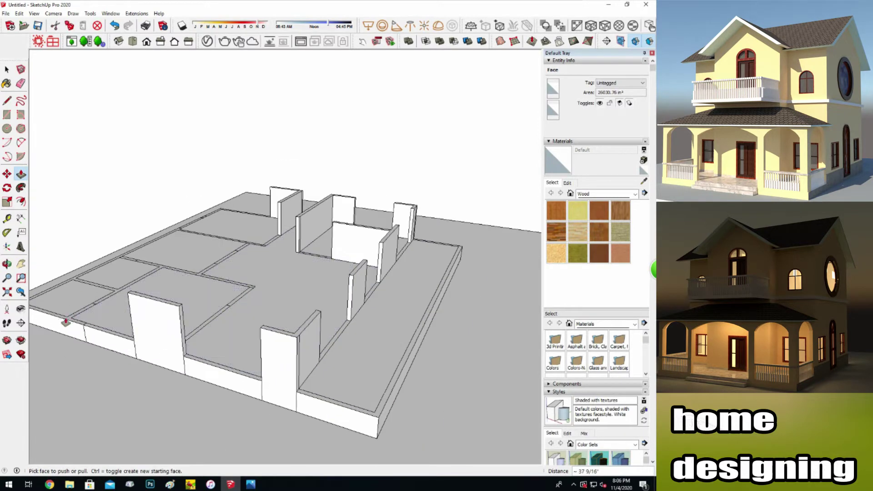
pyautogui.doubleClick(66, 322)
pyautogui.moveTo(142, 309); pyautogui.dragTo(355, 335, button='middle')
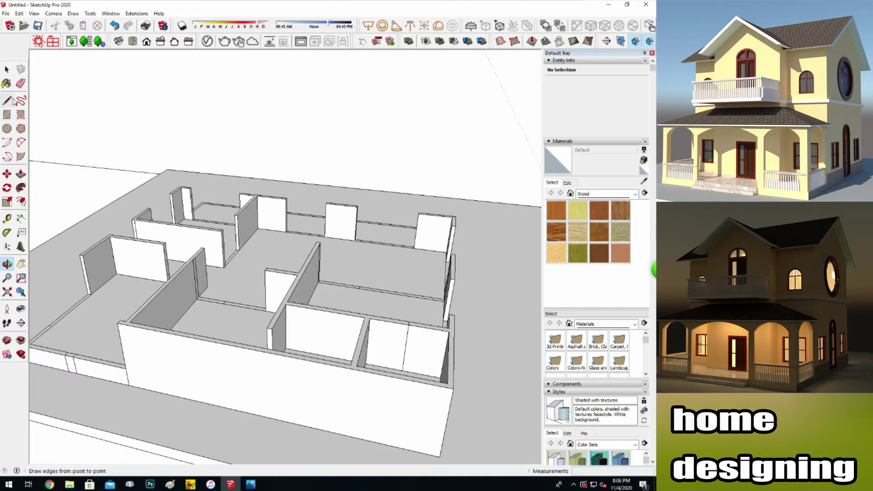
# Push a wall face back down to leave an opening.
pyautogui.press('p')
pyautogui.click(391, 364)
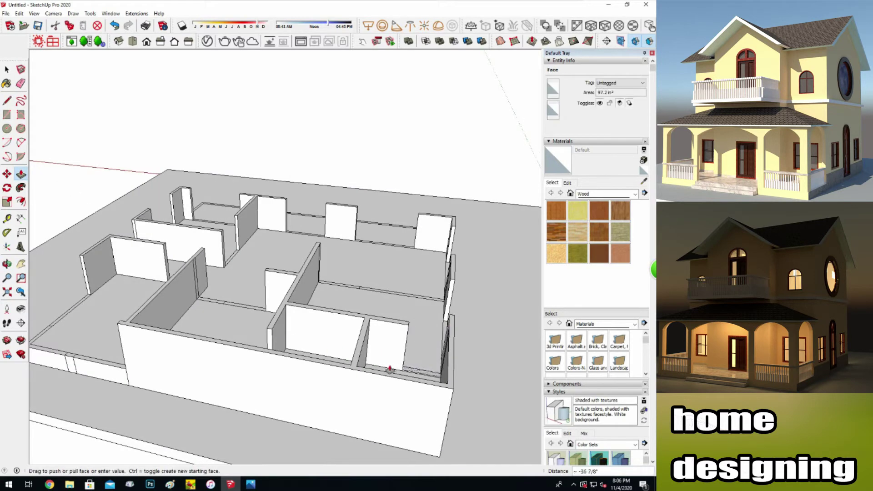
pyautogui.click(301, 349)
pyautogui.moveTo(372, 322); pyautogui.dragTo(119, 341, button='middle')
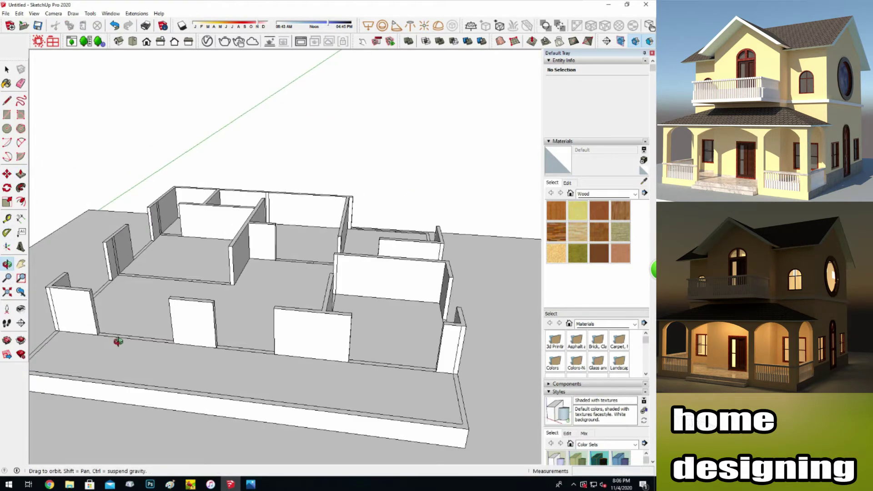
pyautogui.moveTo(371, 483); pyautogui.dragTo(255, 307, button='middle')
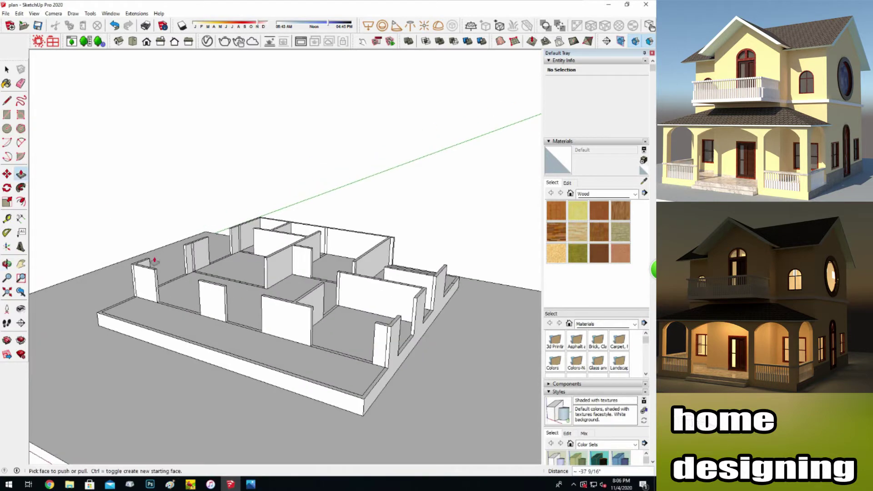
# Nudge a wall face inward and raise a floor strip to wall height.
pyautogui.click(151, 288)
pyautogui.click(147, 287)
pyautogui.moveTo(147, 287); pyautogui.dragTo(46, 212, button='middle')
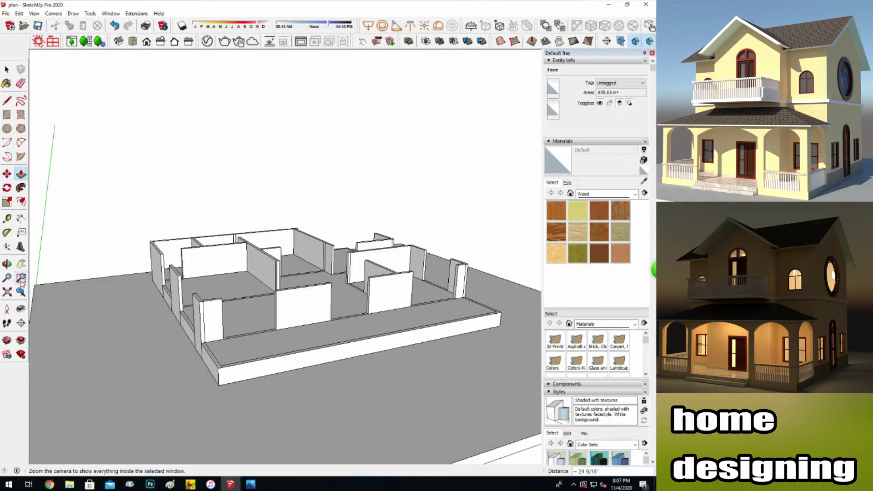
pyautogui.moveTo(369, 332)
pyautogui.mouseDown(button='middle')
pyautogui.moveTo(353, 347)
pyautogui.moveTo(148, 364)
pyautogui.moveTo(175, 346)
pyautogui.moveTo(59, 249)
pyautogui.mouseUp(button='middle')
pyautogui.press('p')
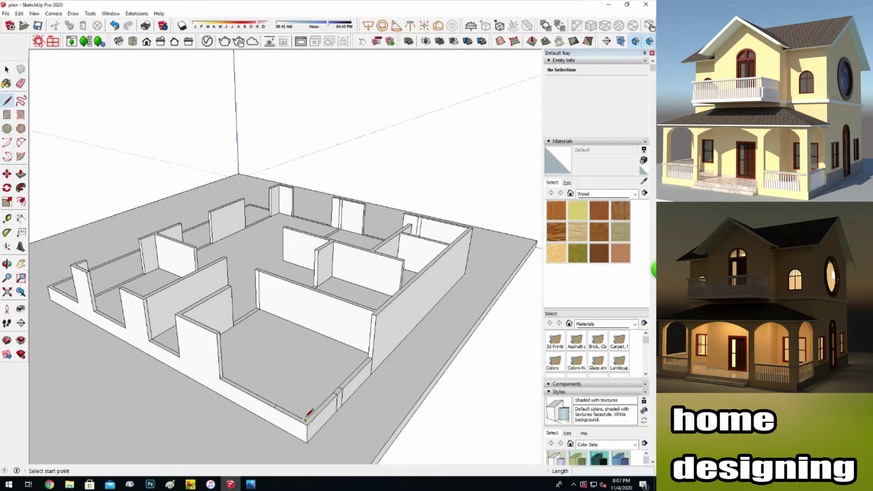
pyautogui.scroll(2, 307, 417)
pyautogui.scroll(2, 315, 419)
pyautogui.click(20, 174)
pyautogui.click(245, 390)
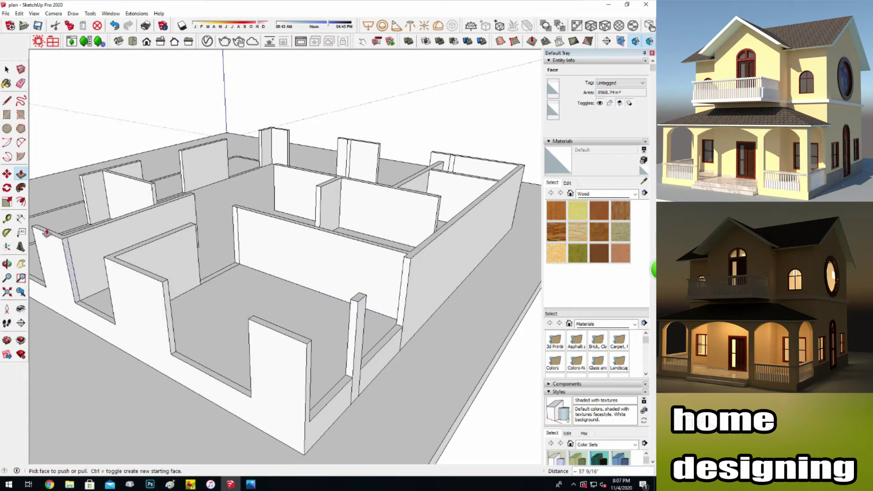
# Pull a wall end face out slightly and reframe the view over the walls.
pyautogui.moveTo(445, 239); pyautogui.dragTo(350, 382, button='middle')
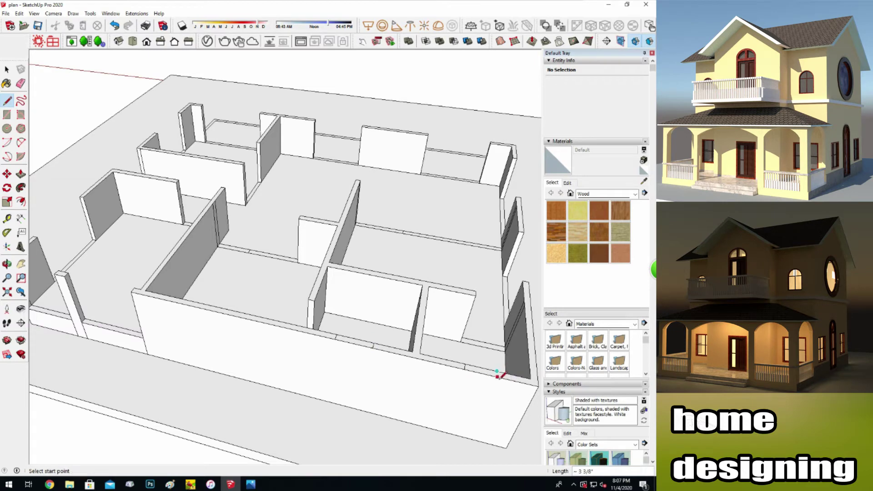
pyautogui.moveTo(351, 347)
pyautogui.mouseDown(button='middle')
pyautogui.moveTo(332, 264)
pyautogui.moveTo(146, 286)
pyautogui.mouseUp(button='middle')
pyautogui.press('p')
pyautogui.click(232, 355)
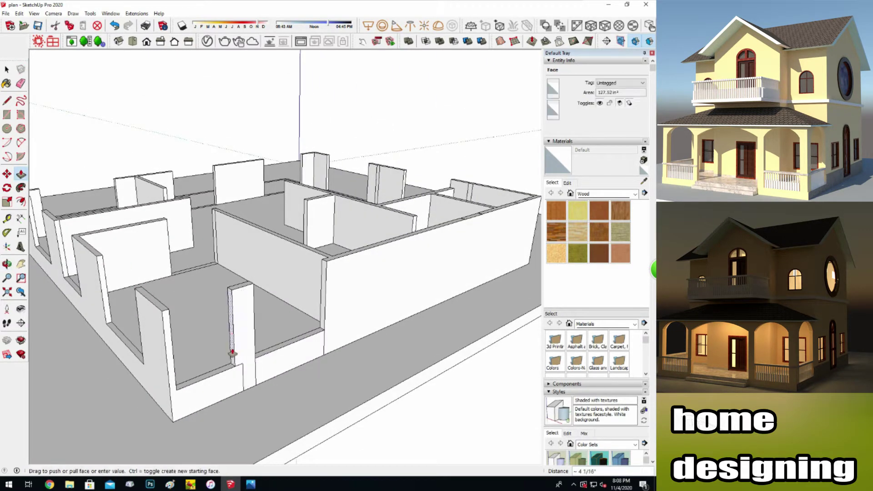
pyautogui.press('e')
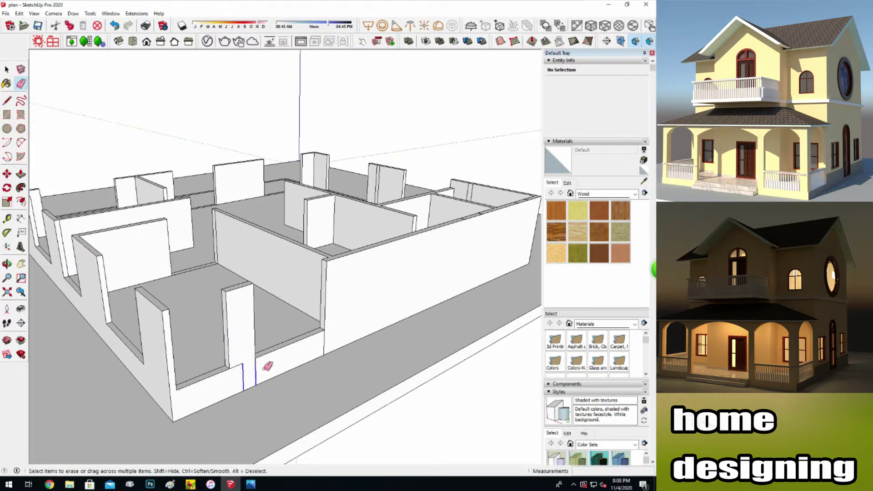
pyautogui.click(7, 264)
pyautogui.moveTo(275, 306)
pyautogui.mouseDown()
pyautogui.moveTo(322, 308)
pyautogui.moveTo(117, 374)
pyautogui.moveTo(373, 484)
pyautogui.mouseUp()
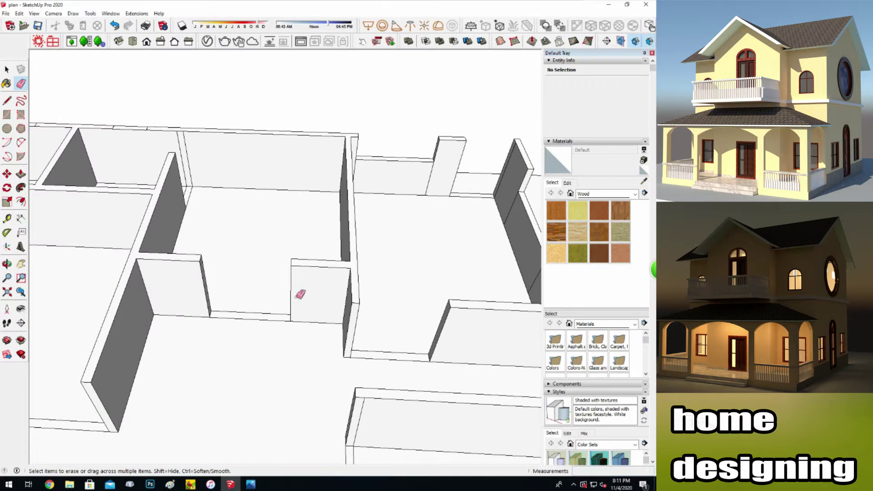
pyautogui.scroll(-3, 292, 276)
pyautogui.moveTo(293, 275); pyautogui.dragTo(188, 325)
pyautogui.click(20, 263)
pyautogui.moveTo(254, 259); pyautogui.dragTo(269, 266)
pyautogui.press('p')
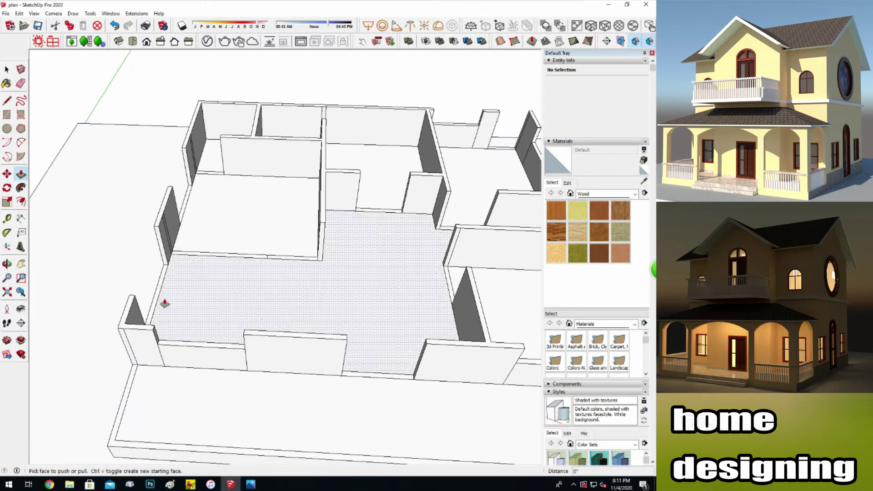
# Pull a low wall piece up to full wall height.
pyautogui.click(209, 221)
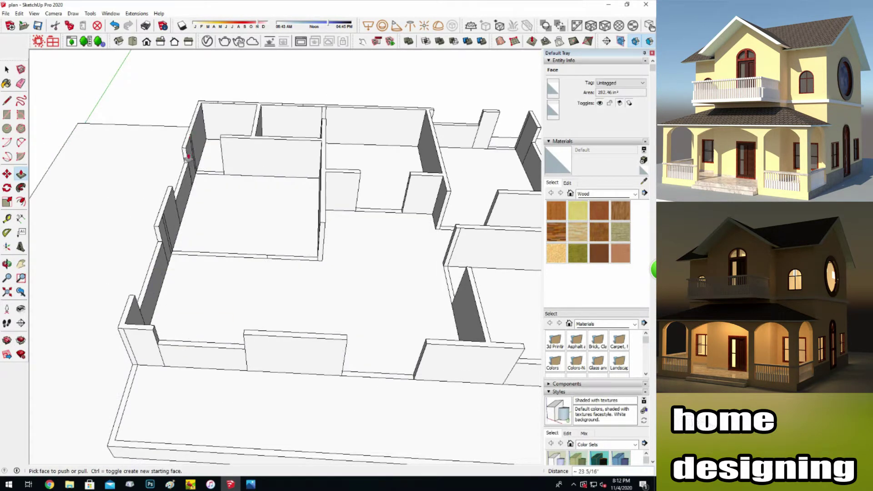
pyautogui.press('e')
pyautogui.scroll(3, 197, 237)
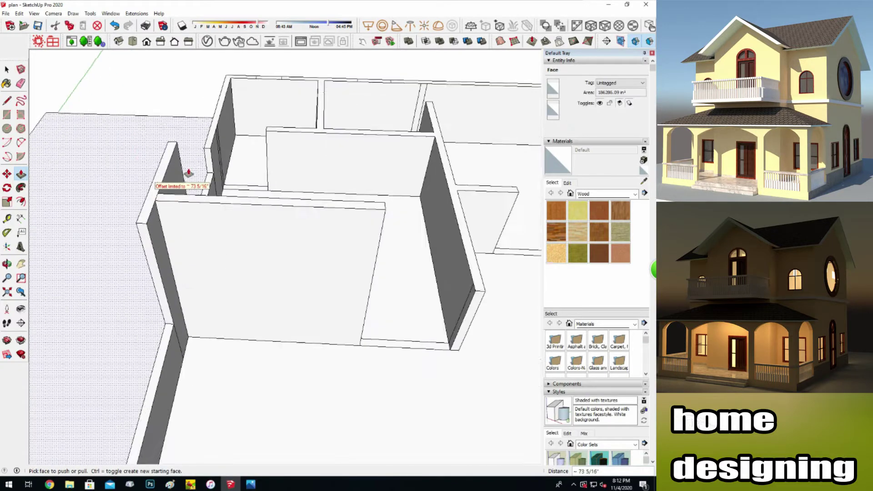
pyautogui.scroll(2, 137, 205)
pyautogui.scroll(-3, 125, 193)
pyautogui.scroll(-2, 384, 271)
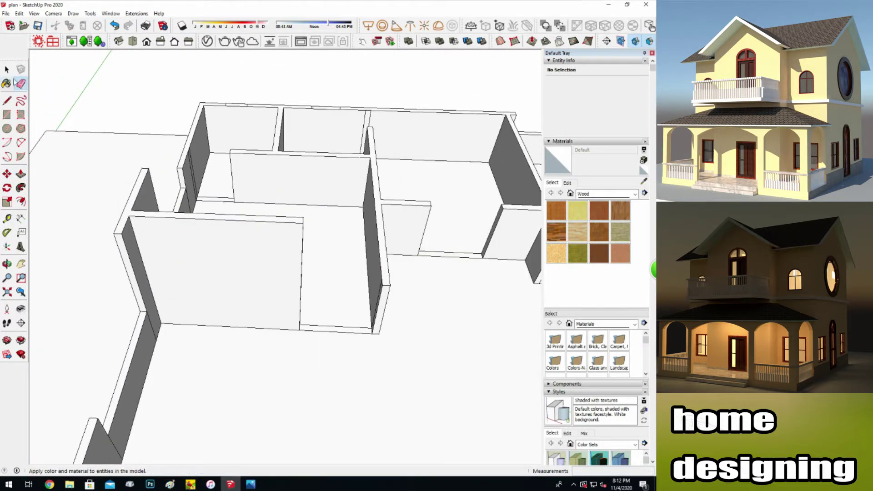
pyautogui.moveTo(382, 266); pyautogui.dragTo(194, 182, button='middle')
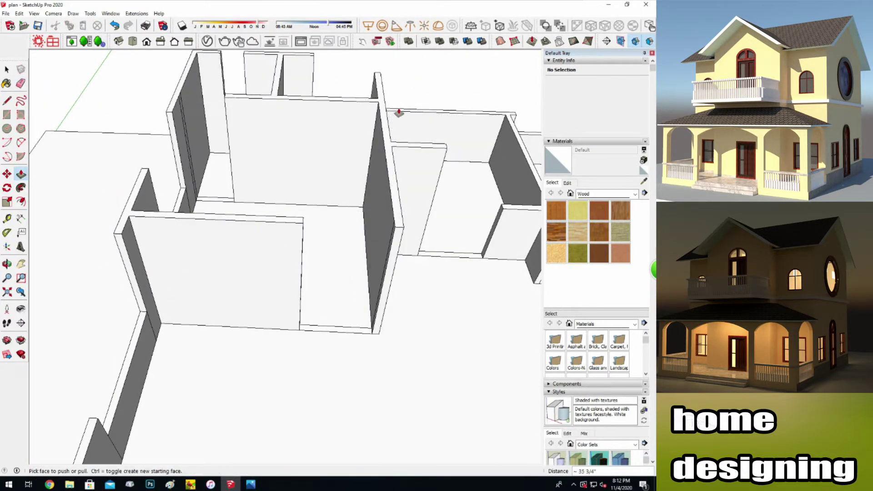
pyautogui.moveTo(373, 104); pyautogui.dragTo(295, 142, button='middle')
pyautogui.scroll(-4, 296, 142)
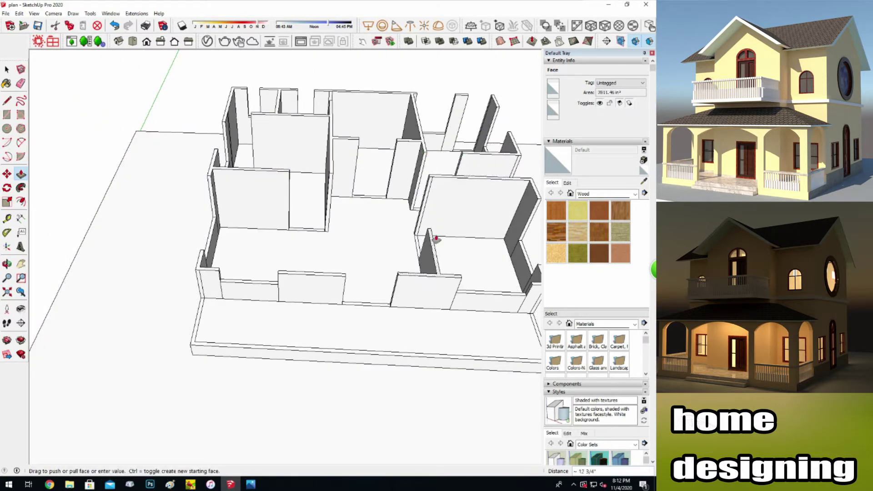
# Extrude the small corner post up to wall height.
pyautogui.moveTo(442, 208); pyautogui.dragTo(470, 277, button='middle')
pyautogui.doubleClick(470, 277)
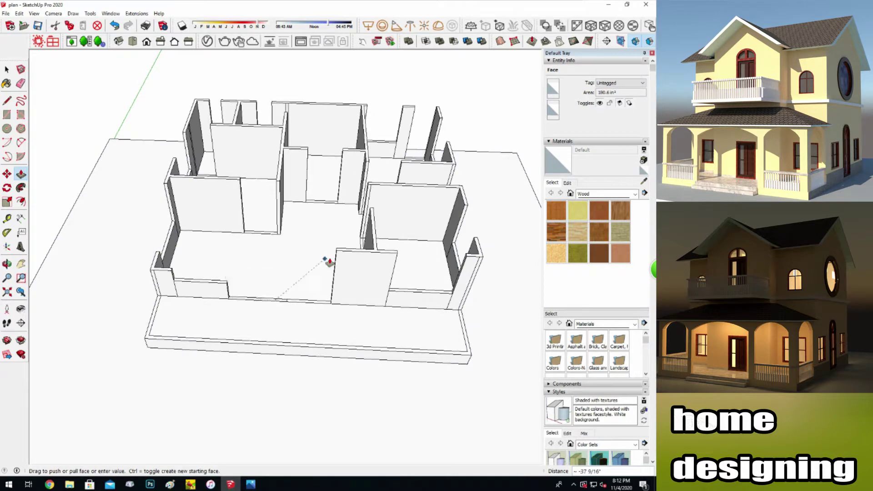
pyautogui.moveTo(234, 260)
pyautogui.mouseDown(button='middle')
pyautogui.moveTo(377, 277)
pyautogui.moveTo(452, 238)
pyautogui.moveTo(291, 214)
pyautogui.mouseUp(button='middle')
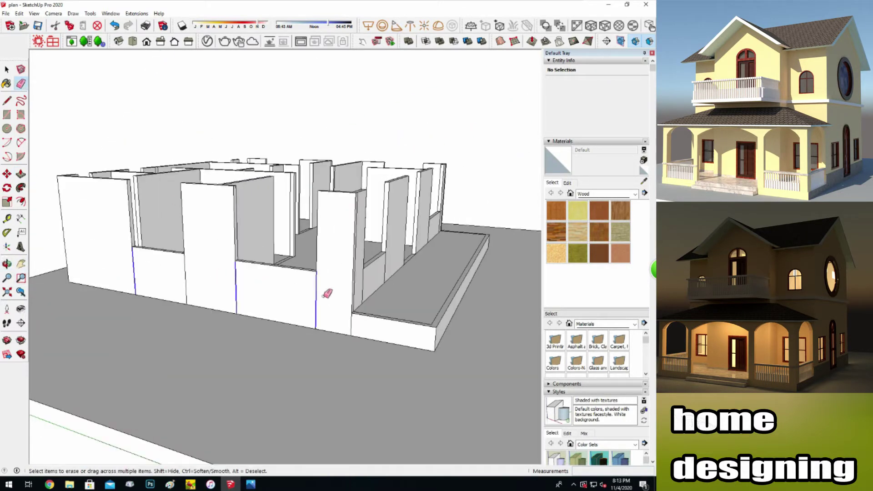
pyautogui.moveTo(362, 263); pyautogui.dragTo(135, 244)
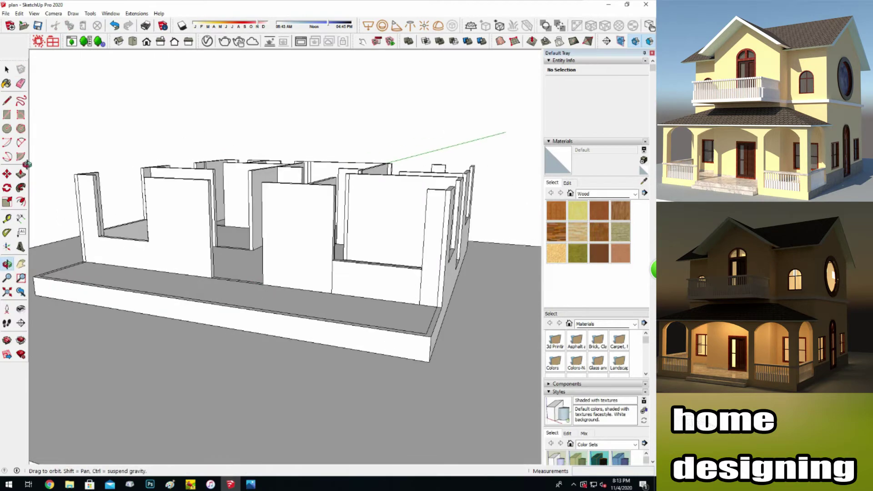
pyautogui.click(7, 264)
pyautogui.moveTo(214, 303)
pyautogui.mouseDown()
pyautogui.moveTo(123, 306)
pyautogui.moveTo(292, 259)
pyautogui.moveTo(148, 279)
pyautogui.moveTo(105, 304)
pyautogui.moveTo(136, 367)
pyautogui.mouseUp()
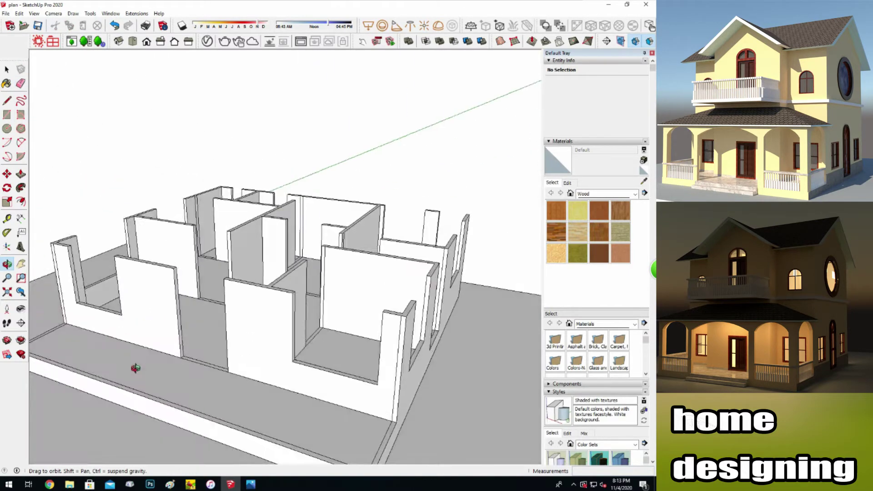
# Raise the left wall piece and the right-side wall faces taller.
pyautogui.press('p')
pyautogui.moveTo(62, 241); pyautogui.dragTo(114, 237)
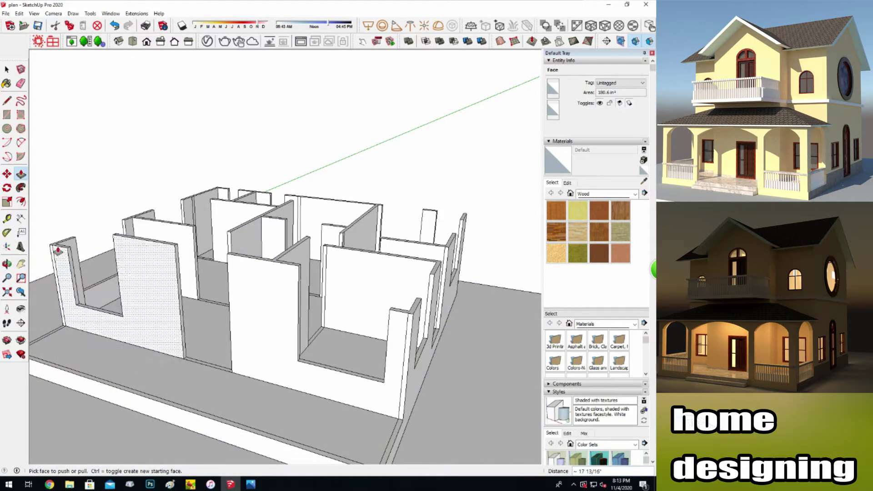
pyautogui.moveTo(418, 278); pyautogui.dragTo(418, 274)
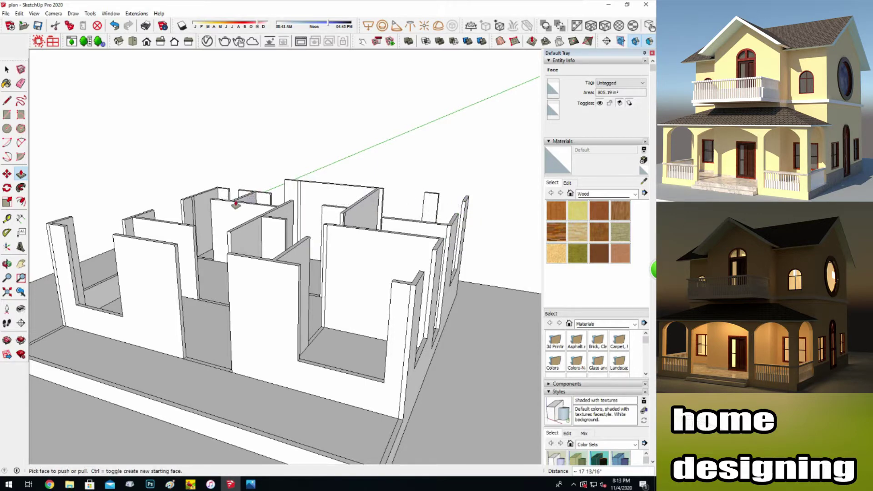
pyautogui.press('o')
pyautogui.moveTo(272, 184); pyautogui.dragTo(99, 286)
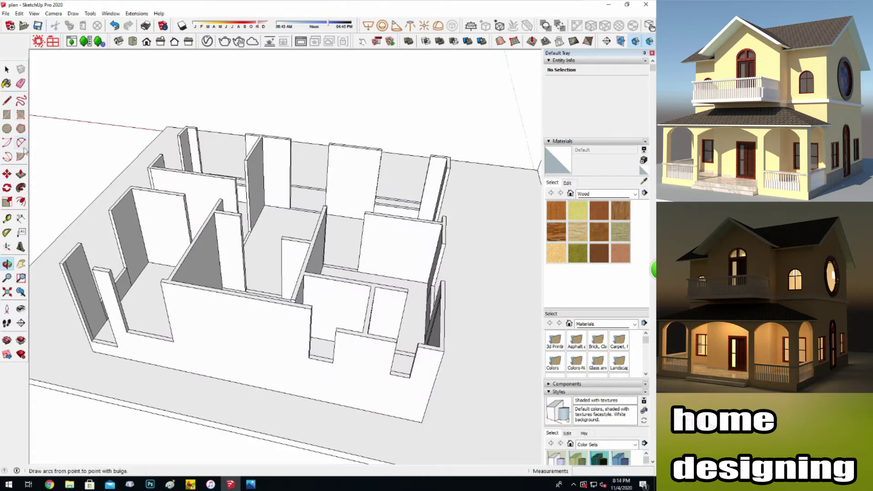
pyautogui.moveTo(293, 296); pyautogui.dragTo(446, 274)
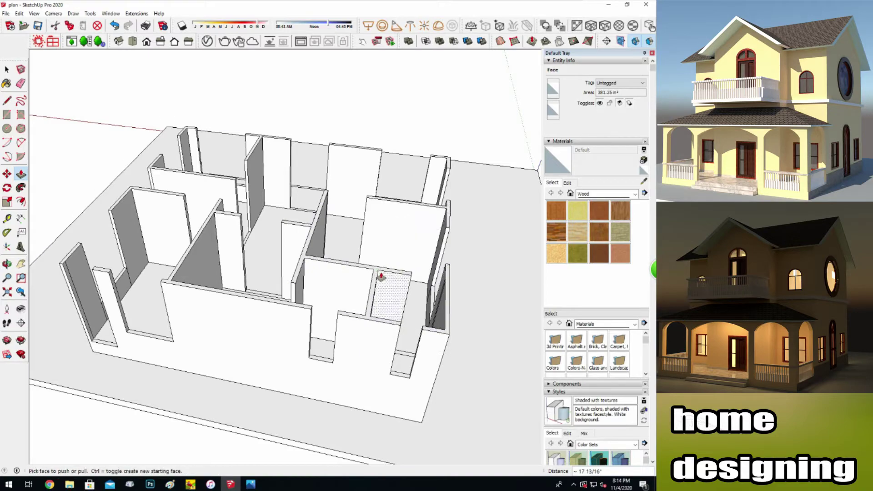
pyautogui.press('o')
pyautogui.moveTo(117, 204); pyautogui.dragTo(235, 358)
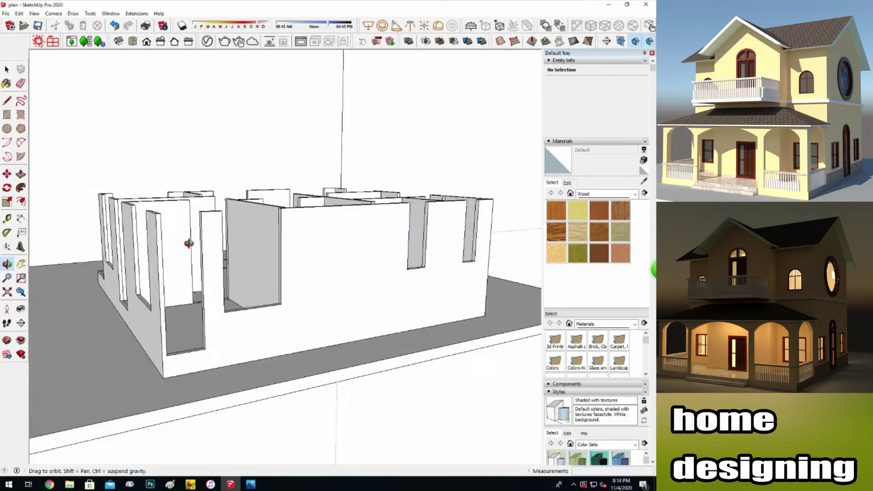
# Zoom in close to the interior partitions and front wall openings, cycling through Line, Eraser and Push/Pull.
pyautogui.scroll(3, 235, 358)
pyautogui.moveTo(254, 318); pyautogui.dragTo(306, 250)
pyautogui.scroll(3, 180, 265)
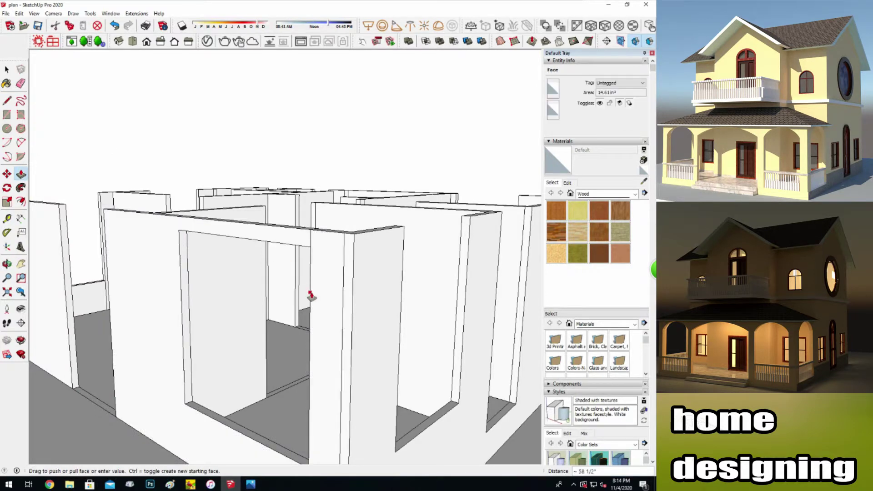
pyautogui.scroll(2, 68, 230)
pyautogui.scroll(2, 68, 230)
pyautogui.press('l')
pyautogui.scroll(-1, 80, 204)
pyautogui.scroll(-2, 156, 254)
pyautogui.press('e')
pyautogui.scroll(-3, 175, 205)
pyautogui.scroll(3, 62, 183)
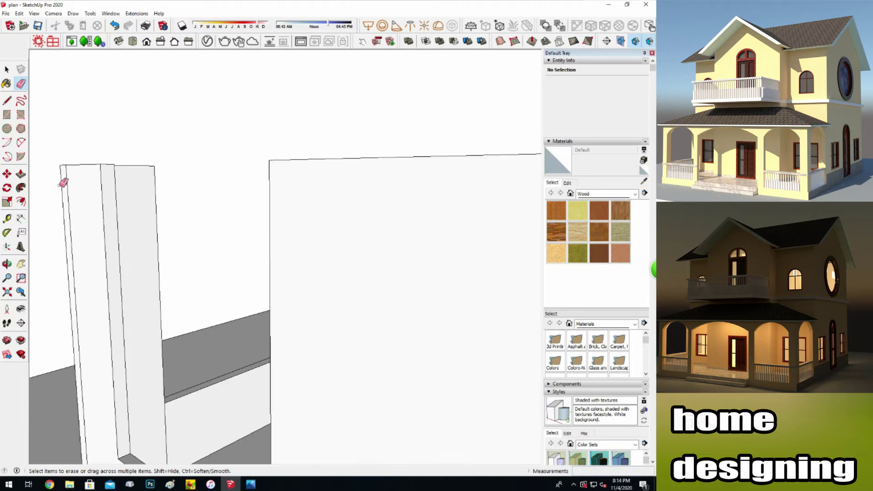
pyautogui.press('p')
pyautogui.scroll(-2, 255, 200)
pyautogui.scroll(-3, 101, 214)
pyautogui.scroll(1, 311, 325)
pyautogui.scroll(3, 311, 325)
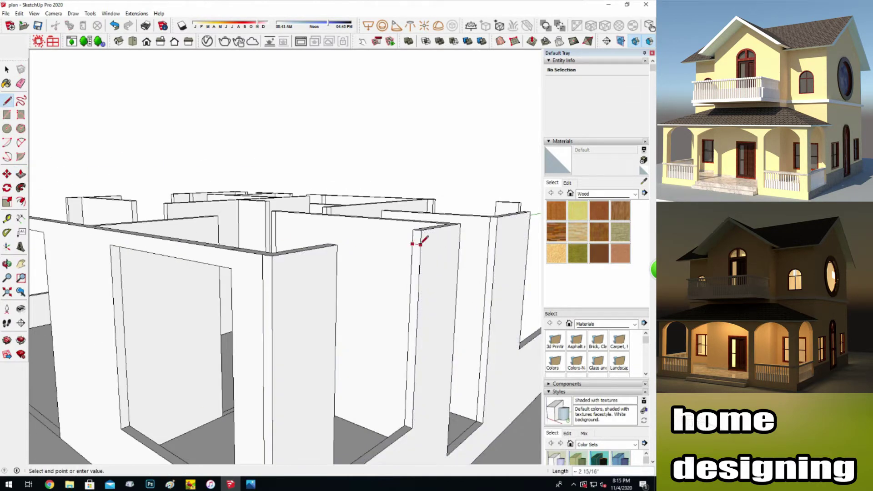
# Undo the unwanted edits, restoring the left doorway with its lintel.
pyautogui.moveTo(337, 276); pyautogui.dragTo(328, 271, button='middle')
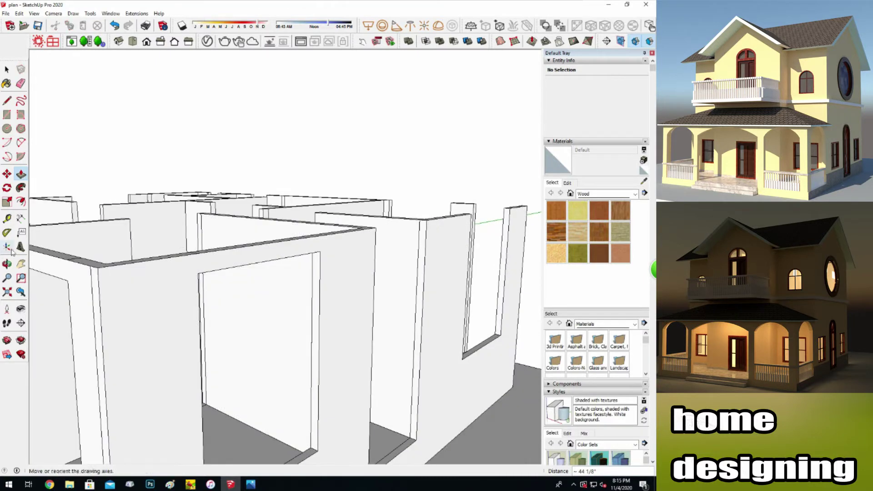
pyautogui.moveTo(328, 272); pyautogui.dragTo(199, 292)
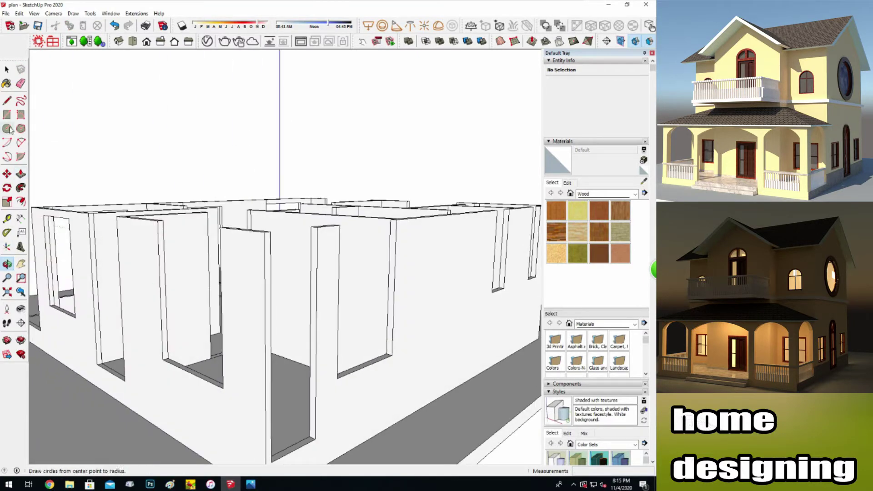
pyautogui.hotkey('ctrl', 'z')
pyautogui.hotkey('ctrl', 'z')
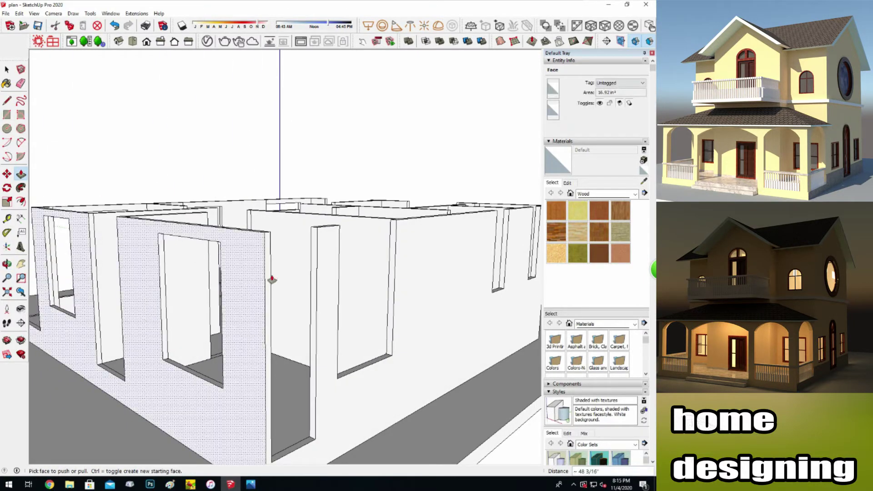
pyautogui.hotkey('ctrl', 'z')
pyautogui.hotkey('ctrl', 'z')
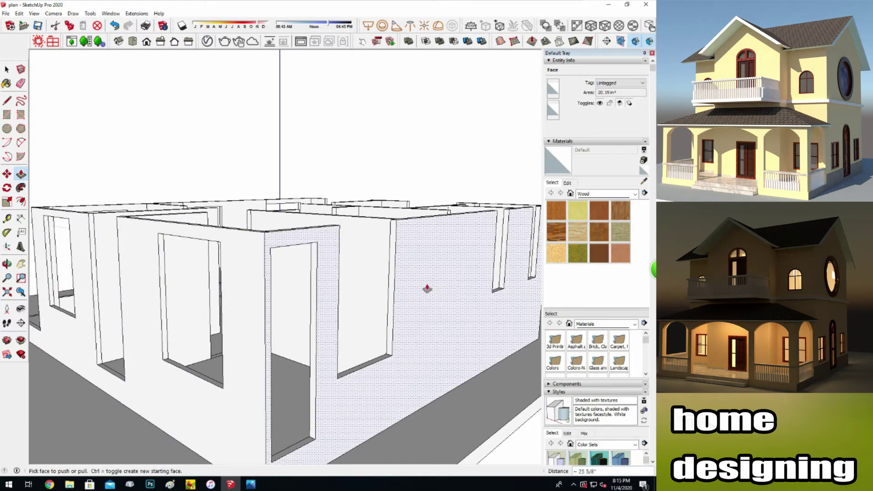
pyautogui.press('l')
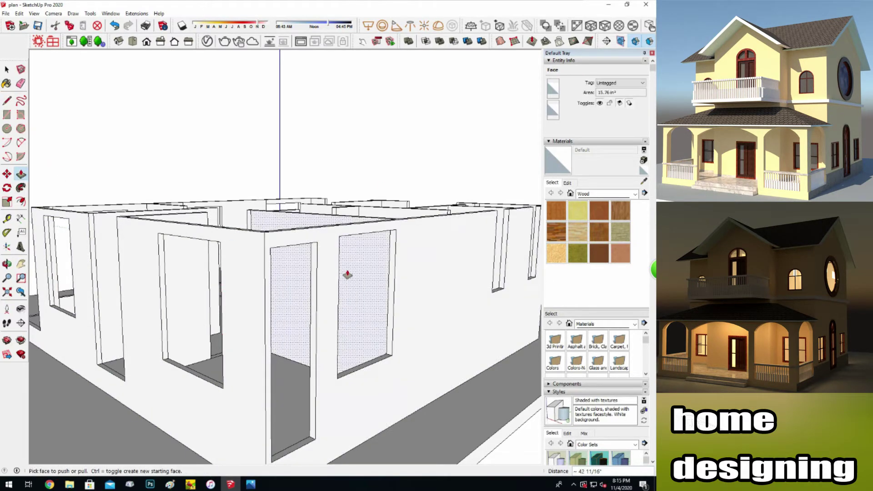
pyautogui.scroll(3, 309, 229)
pyautogui.press('h')
pyautogui.scroll(1, 294, 230)
pyautogui.press('l')
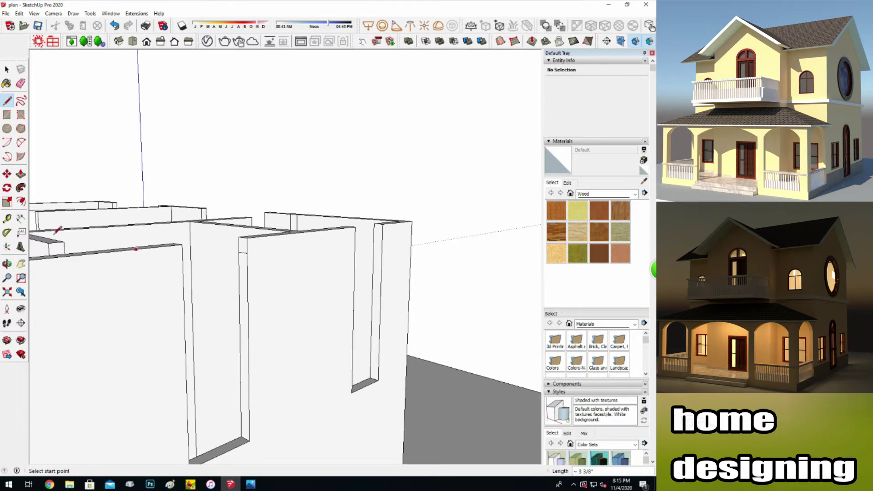
pyautogui.hotkey('ctrl', 'z')
# Raise the left door opening's bottom face with Push/Pull into a window sill.
pyautogui.press('p')
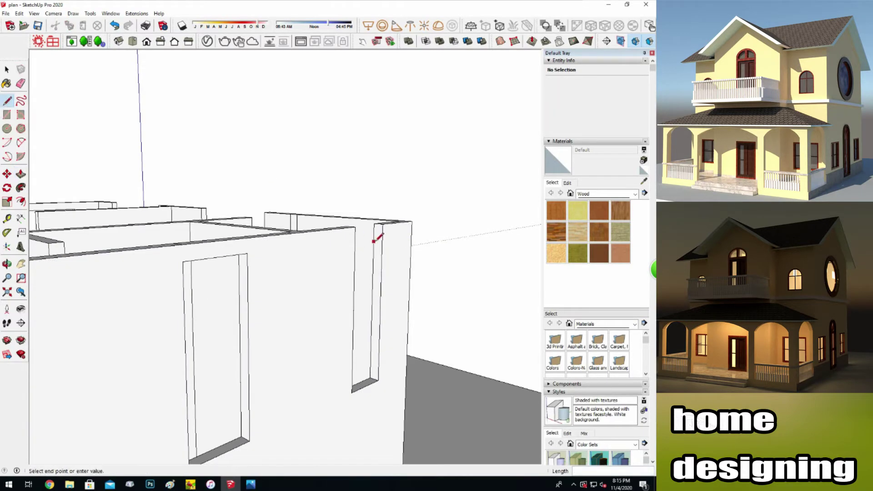
pyautogui.moveTo(217, 445); pyautogui.dragTo(237, 348)
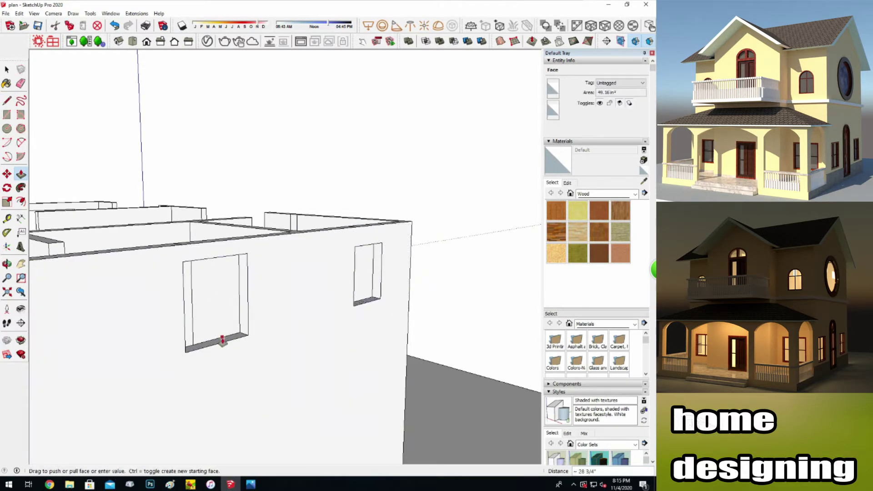
pyautogui.scroll(-3, 222, 341)
pyautogui.moveTo(347, 273)
pyautogui.mouseDown(button='middle')
pyautogui.moveTo(98, 337)
pyautogui.moveTo(169, 228)
pyautogui.mouseUp(button='middle')
pyautogui.scroll(3, 170, 228)
pyautogui.click(6, 114)
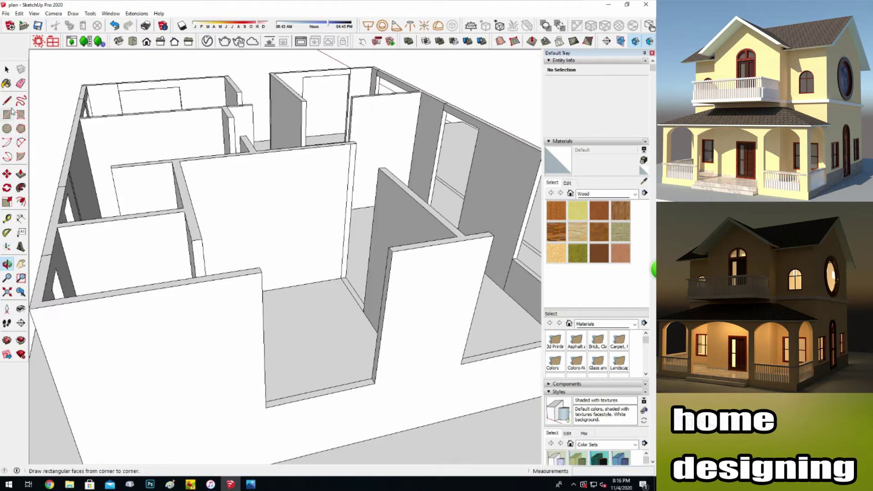
# From a low front elevation, push a lintel across the middle door opening.
pyautogui.press('e')
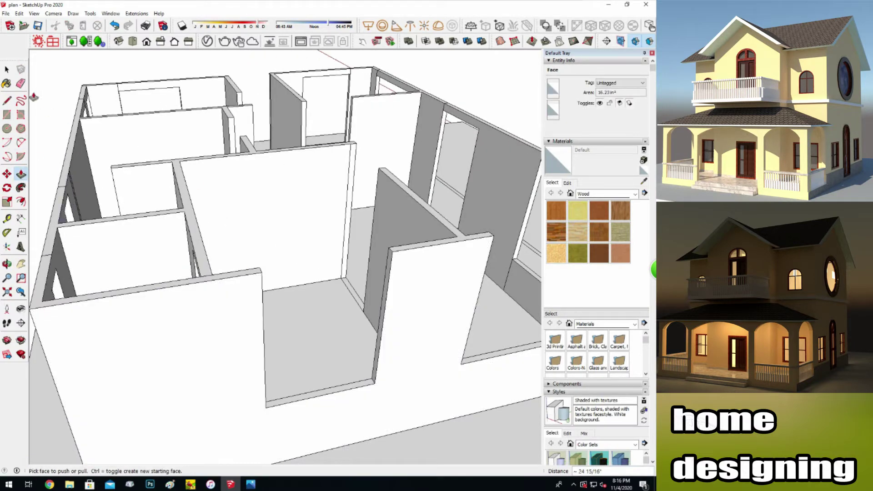
pyautogui.scroll(-2, 341, 395)
pyautogui.moveTo(341, 396)
pyautogui.mouseDown(button='middle')
pyautogui.moveTo(253, 205)
pyautogui.moveTo(202, 322)
pyautogui.moveTo(103, 284)
pyautogui.mouseUp(button='middle')
pyautogui.scroll(3, 235, 201)
pyautogui.scroll(-2, 272, 216)
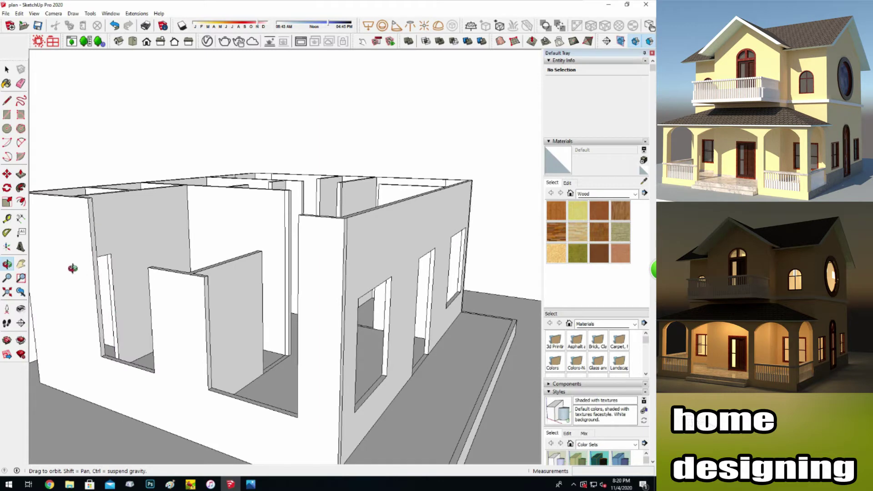
pyautogui.press('p')
pyautogui.moveTo(207, 285); pyautogui.dragTo(296, 292)
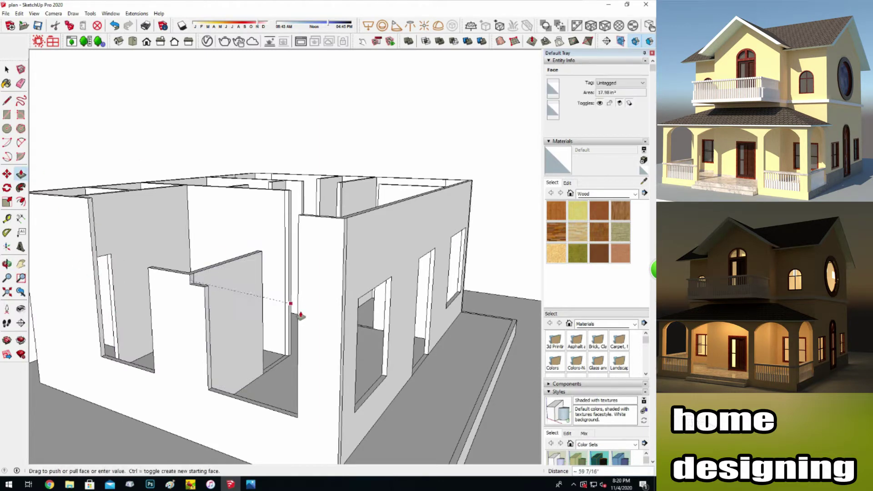
pyautogui.moveTo(309, 309); pyautogui.dragTo(209, 296, button='middle')
# Close the top of the next door opening with a line and push it into a lintel.
pyautogui.press('l')
pyautogui.click(342, 288)
pyautogui.press('p')
pyautogui.moveTo(364, 291); pyautogui.dragTo(306, 312)
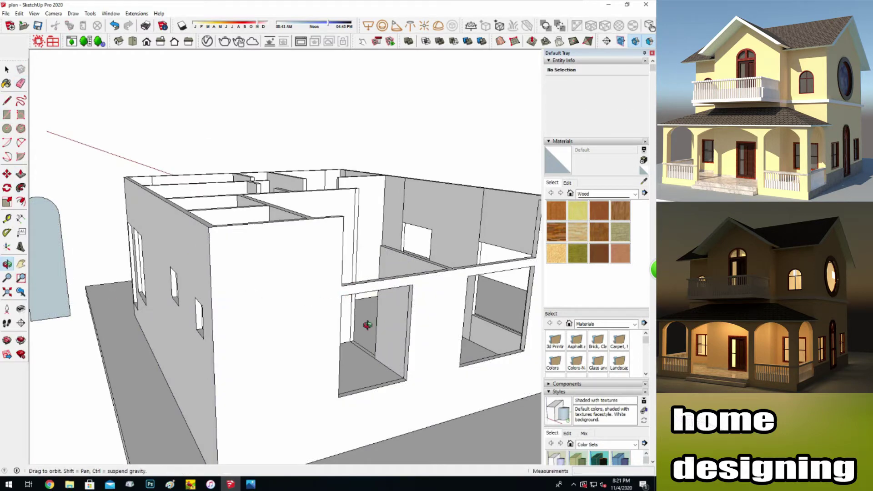
pyautogui.moveTo(165, 284); pyautogui.dragTo(91, 236)
pyautogui.moveTo(206, 338); pyautogui.dragTo(211, 306, button='middle')
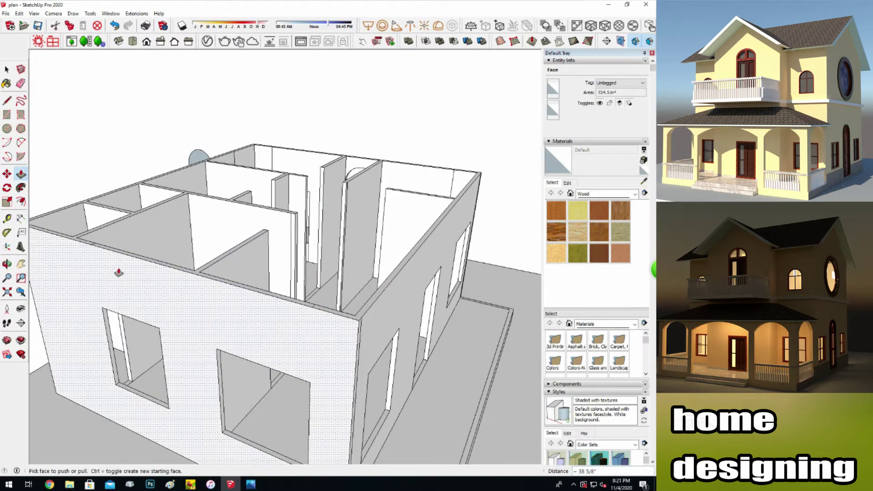
# Push a partition wall face across to close another opening.
pyautogui.scroll(3, 210, 306)
pyautogui.press('e')
pyautogui.moveTo(102, 256)
pyautogui.mouseDown(button='middle')
pyautogui.moveTo(438, 376)
pyautogui.moveTo(307, 362)
pyautogui.mouseUp(button='middle')
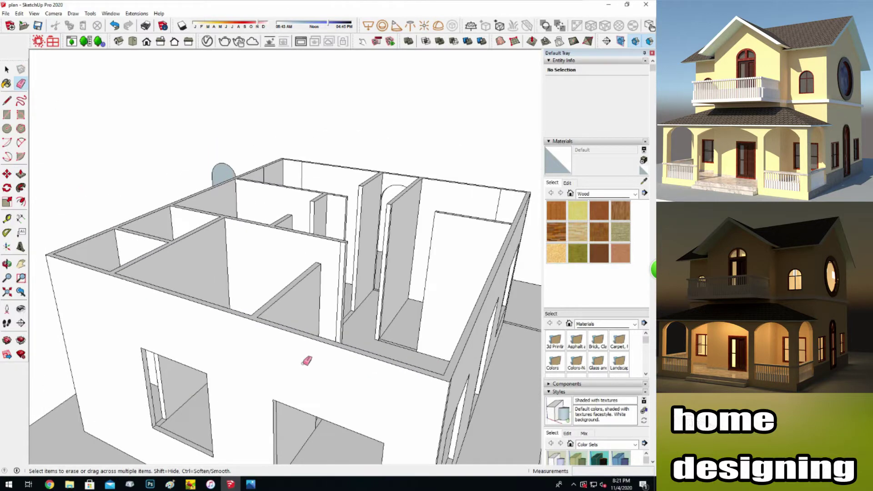
pyautogui.click(7, 264)
pyautogui.moveTo(156, 359)
pyautogui.mouseDown()
pyautogui.moveTo(228, 306)
pyautogui.moveTo(388, 302)
pyautogui.moveTo(324, 326)
pyautogui.mouseUp()
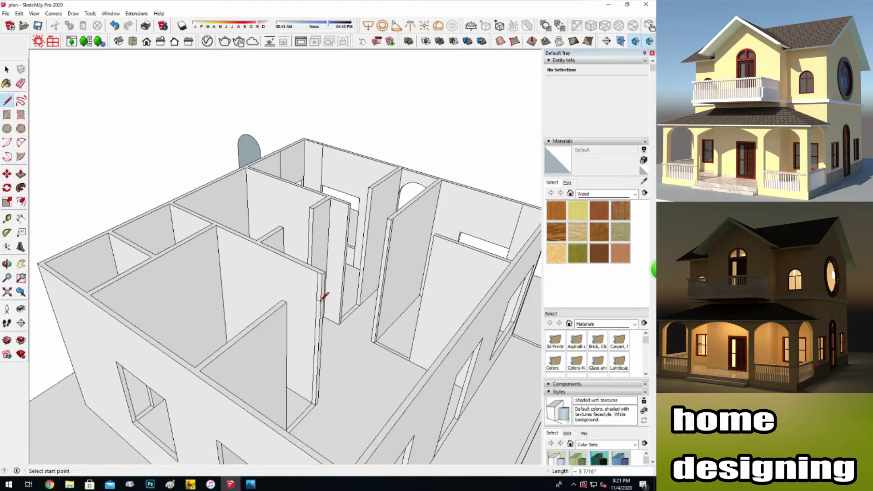
pyautogui.moveTo(321, 293); pyautogui.dragTo(286, 318)
# Extend the wall face further and stretch the thin panel into a long partition wall.
pyautogui.press('e')
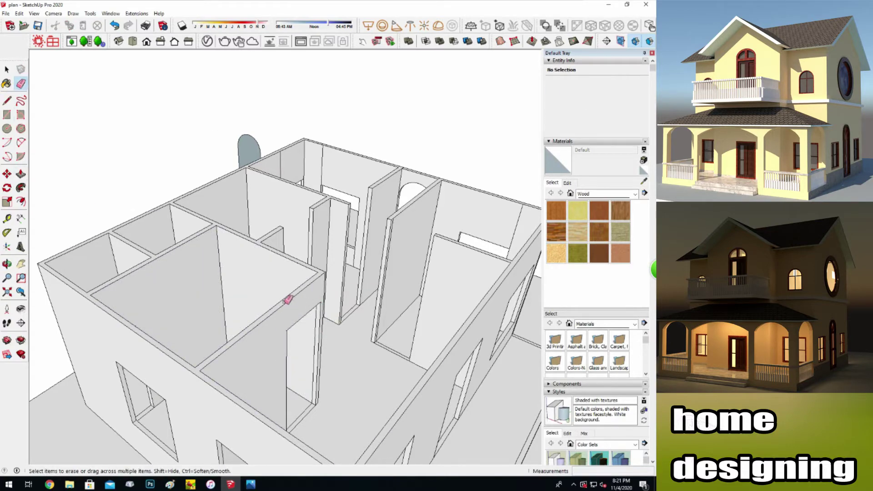
pyautogui.scroll(3, 413, 171)
pyautogui.press('l')
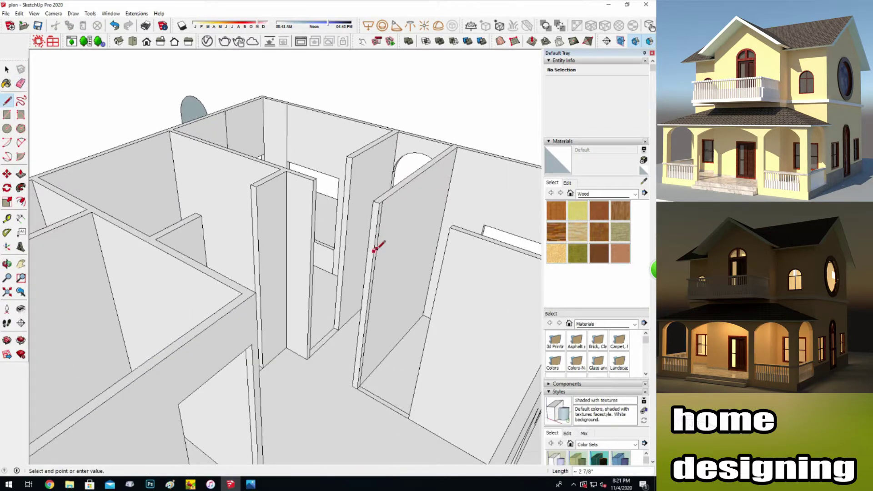
pyautogui.press('p')
pyautogui.moveTo(425, 255); pyautogui.dragTo(438, 238)
pyautogui.press('e')
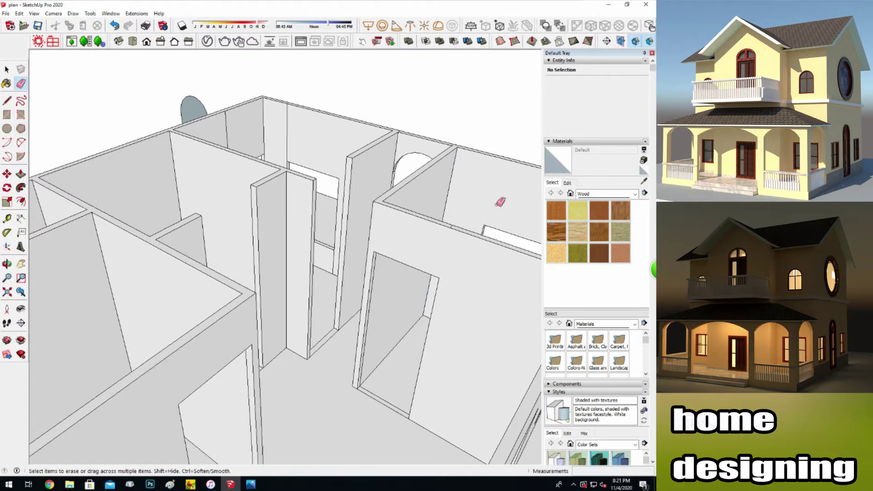
pyautogui.scroll(2, 499, 199)
pyautogui.scroll(-2, 117, 230)
pyautogui.scroll(2, 160, 206)
pyautogui.press('l')
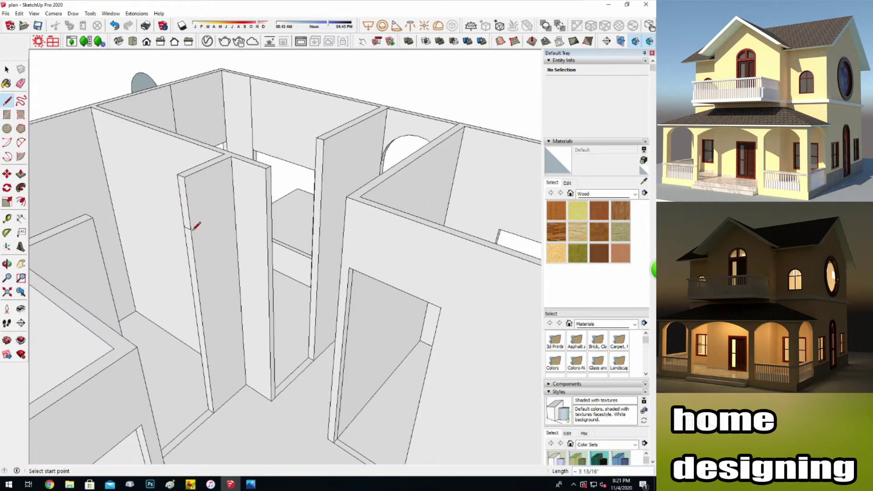
pyautogui.press('p')
pyautogui.moveTo(184, 225); pyautogui.dragTo(108, 259)
# Pull the partition's end face until it meets the neighbouring wall.
pyautogui.press('e')
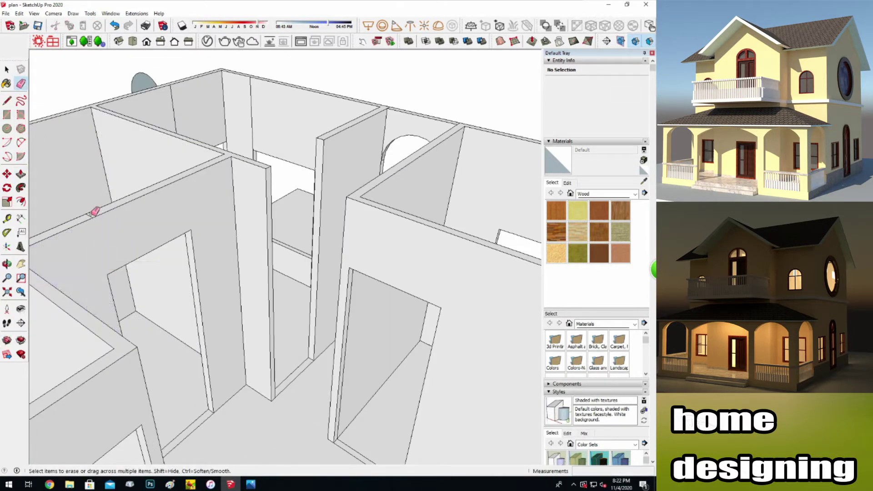
pyautogui.scroll(1, 281, 249)
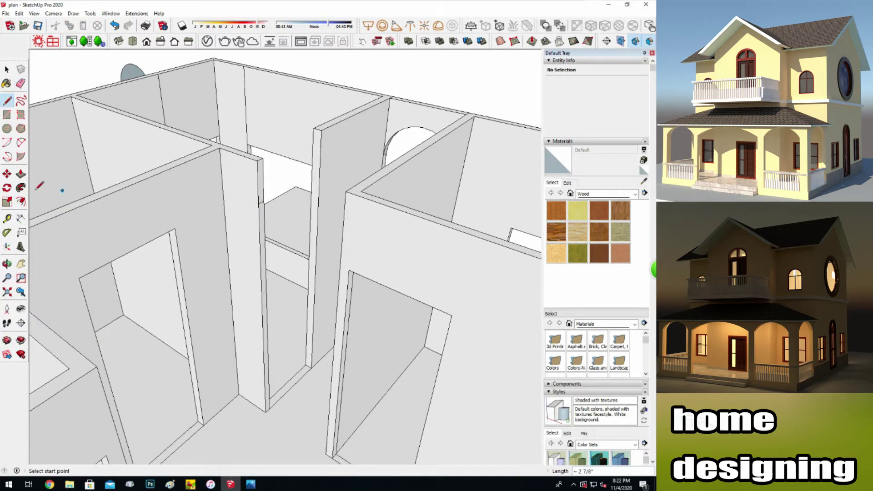
pyautogui.press('p')
pyautogui.moveTo(261, 236); pyautogui.dragTo(337, 249)
pyautogui.click(341, 251)
pyautogui.press('e')
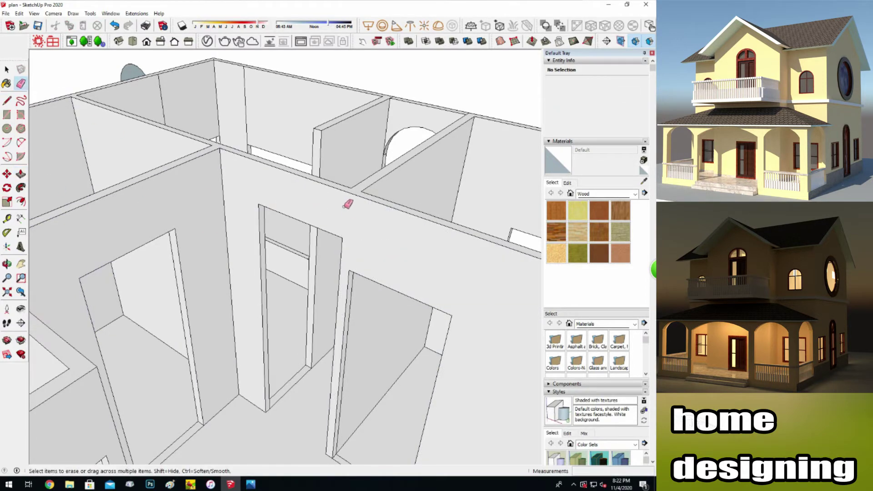
pyautogui.click(20, 177)
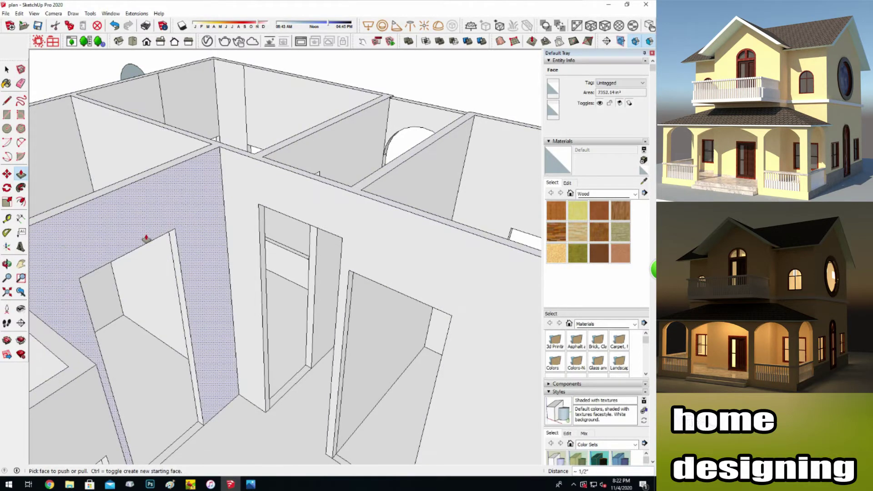
pyautogui.scroll(5, 224, 209)
pyautogui.moveTo(224, 209)
pyautogui.mouseDown(button='middle')
pyautogui.moveTo(201, 148)
pyautogui.moveTo(310, 125)
pyautogui.mouseUp(button='middle')
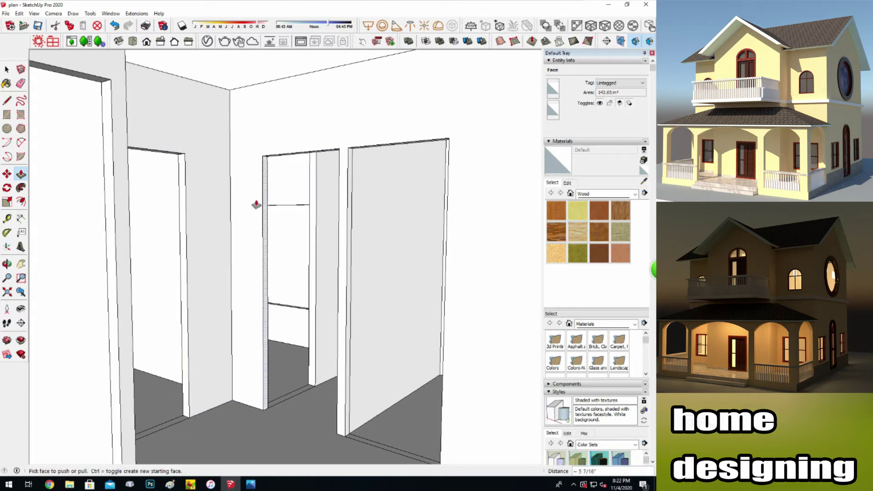
pyautogui.moveTo(307, 141); pyautogui.dragTo(206, 152, button='middle')
pyautogui.scroll(-6, 205, 152)
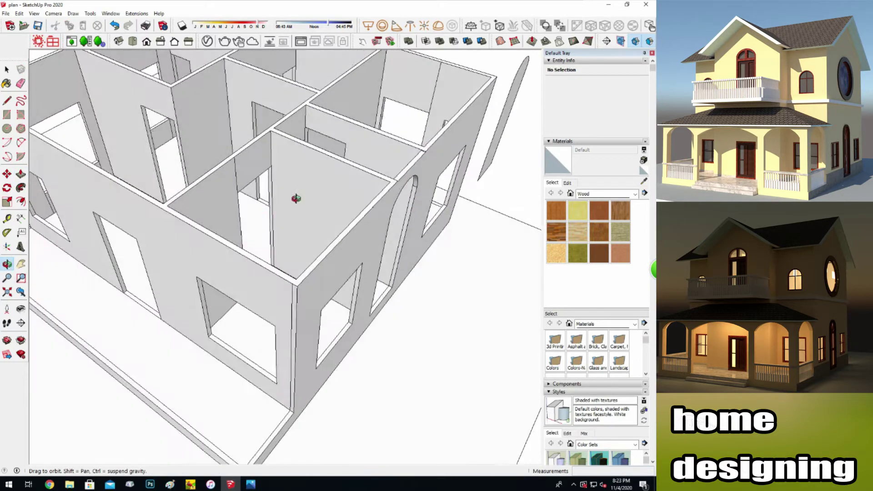
# Push the top face of an interior doorway to fill it in.
pyautogui.moveTo(109, 289)
pyautogui.mouseDown(button='middle')
pyautogui.moveTo(206, 204)
pyautogui.moveTo(306, 156)
pyautogui.mouseUp(button='middle')
pyautogui.scroll(5, 324, 160)
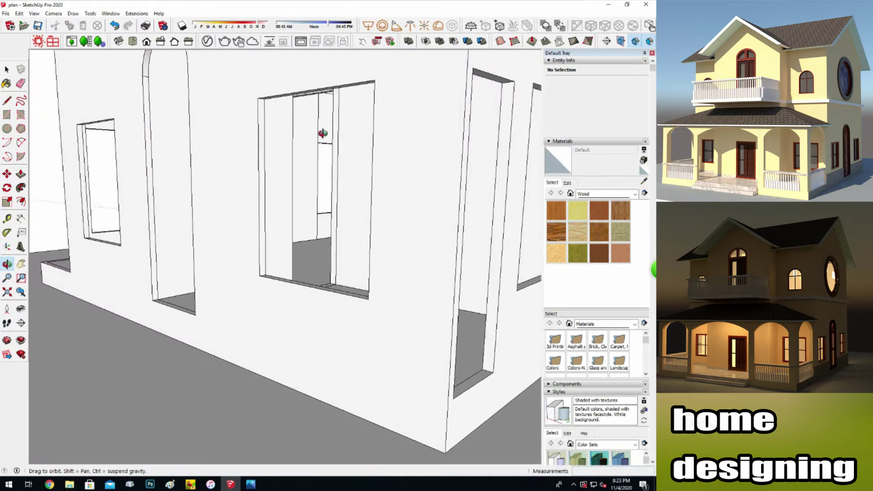
pyautogui.scroll(4, 276, 86)
pyautogui.moveTo(275, 86)
pyautogui.mouseDown(button='middle')
pyautogui.moveTo(299, 99)
pyautogui.moveTo(283, 195)
pyautogui.moveTo(289, 98)
pyautogui.moveTo(37, 271)
pyautogui.moveTo(353, 202)
pyautogui.moveTo(291, 130)
pyautogui.mouseUp(button='middle')
pyautogui.press('p')
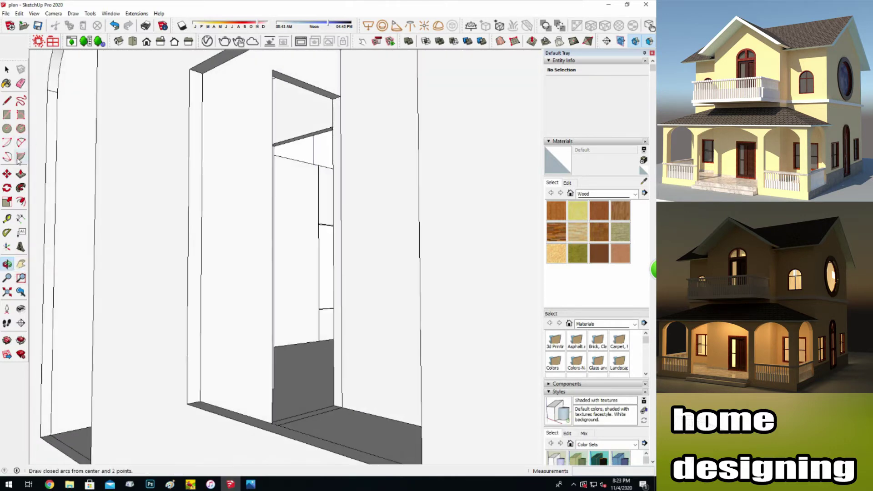
pyautogui.moveTo(291, 129); pyautogui.dragTo(277, 146)
# Place a vertical Tape Measure guide through the door on the front wall.
pyautogui.moveTo(277, 146)
pyautogui.mouseDown(button='middle')
pyautogui.moveTo(210, 172)
pyautogui.moveTo(286, 170)
pyautogui.moveTo(204, 270)
pyautogui.moveTo(236, 296)
pyautogui.moveTo(170, 238)
pyautogui.moveTo(413, 257)
pyautogui.moveTo(471, 236)
pyautogui.moveTo(182, 232)
pyautogui.moveTo(220, 241)
pyautogui.moveTo(154, 248)
pyautogui.moveTo(287, 230)
pyautogui.moveTo(326, 372)
pyautogui.mouseUp(button='middle')
pyautogui.moveTo(326, 372); pyautogui.dragTo(268, 261)
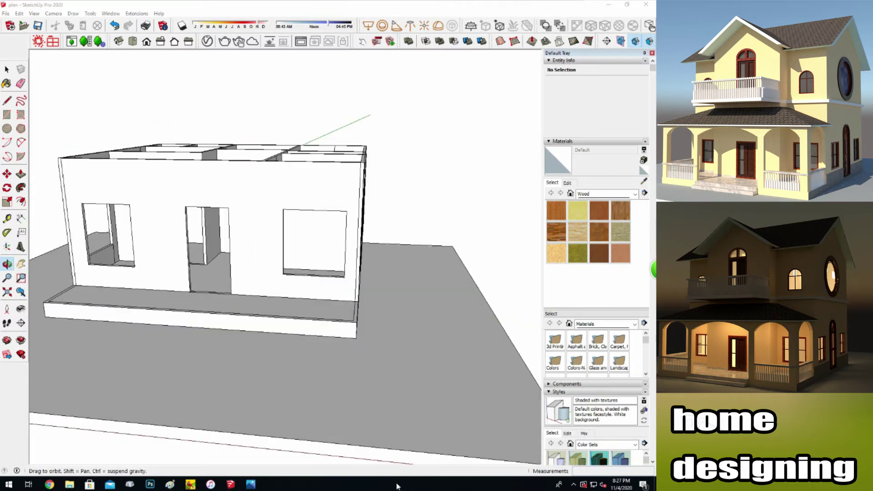
pyautogui.click(7, 102)
pyautogui.press('space')
pyautogui.scroll(2, 121, 181)
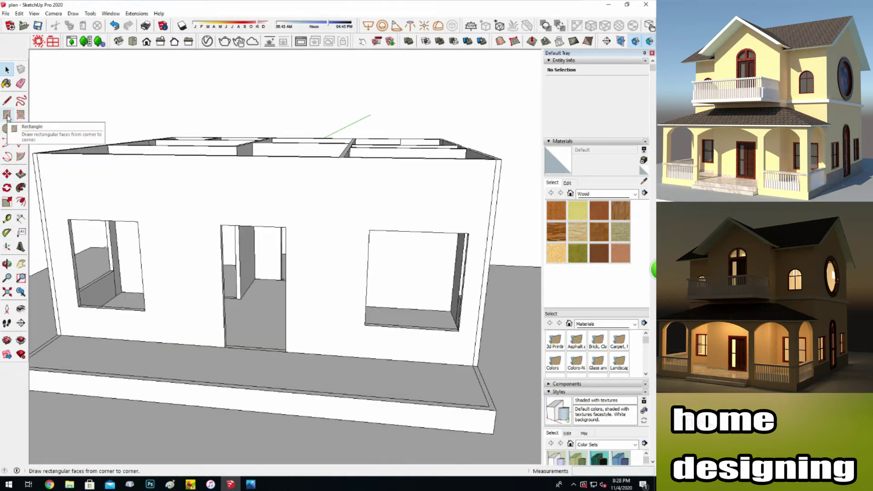
pyautogui.click(249, 156)
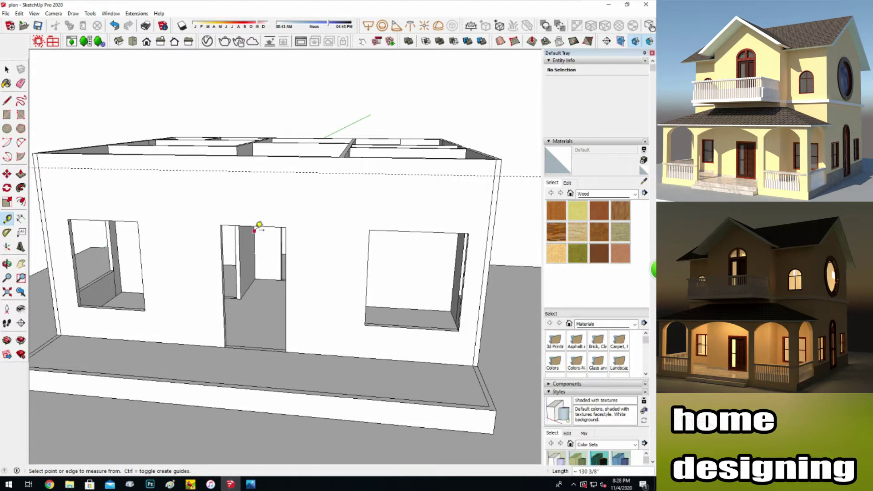
pyautogui.click(253, 348)
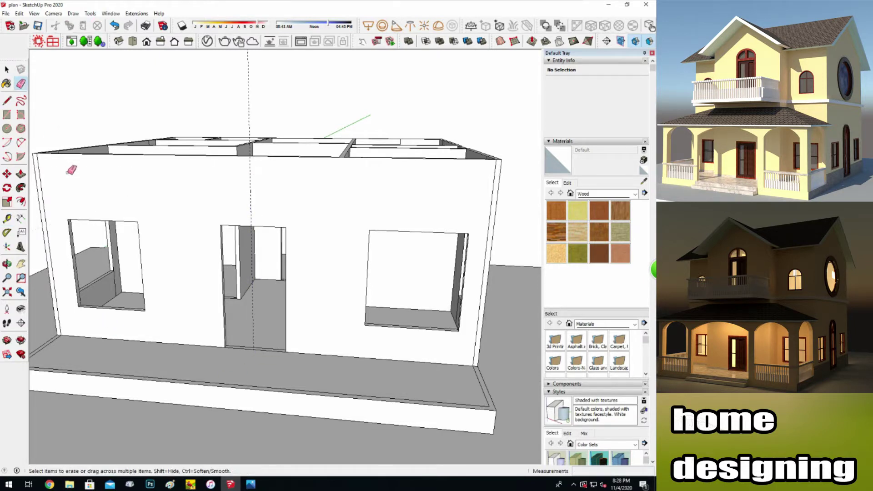
# Draw a vertical line from the top wall edge down the front wall.
pyautogui.press('l')
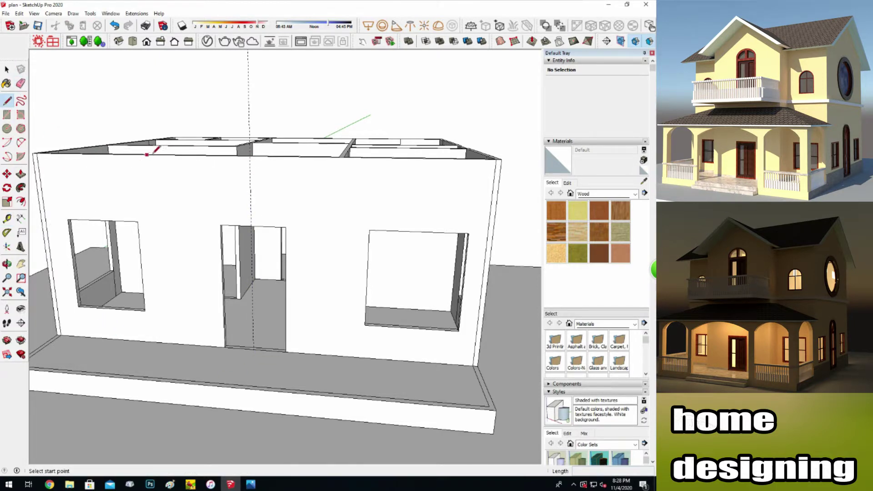
pyautogui.click(249, 156)
pyautogui.click(253, 350)
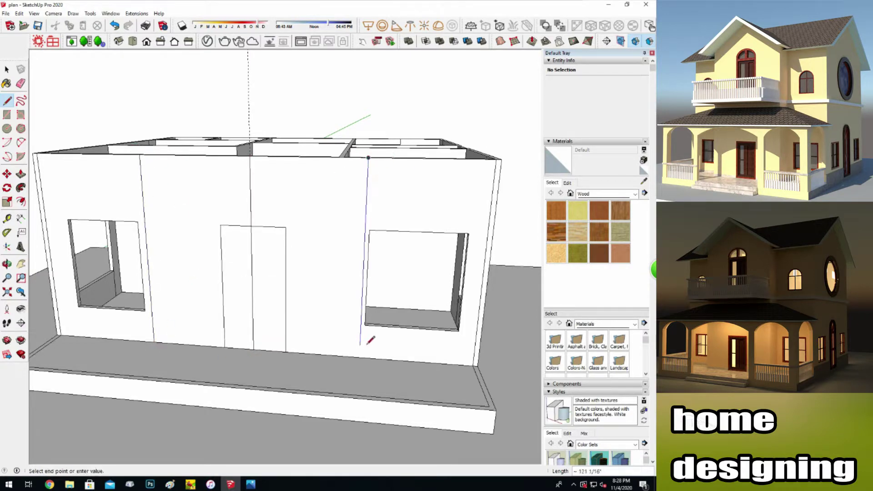
pyautogui.press('space')
pyautogui.press('e')
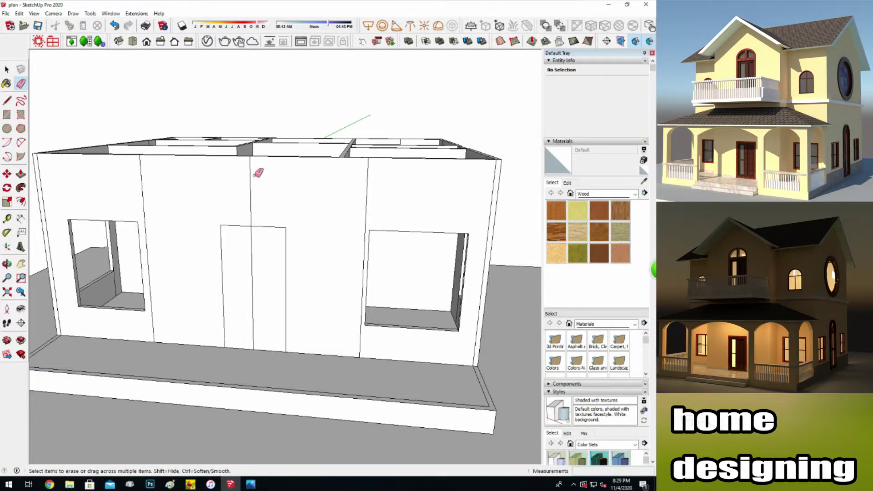
# Push the door rectangle through and pull the middle front-wall section forward about 20 inches.
pyautogui.press('p')
pyautogui.doubleClick(255, 314)
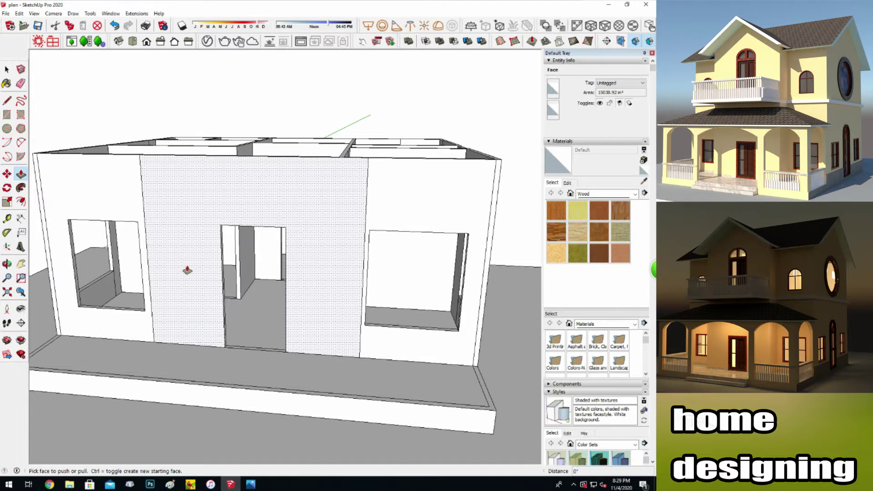
pyautogui.moveTo(187, 270); pyautogui.dragTo(195, 346)
pyautogui.scroll(-3, 209, 391)
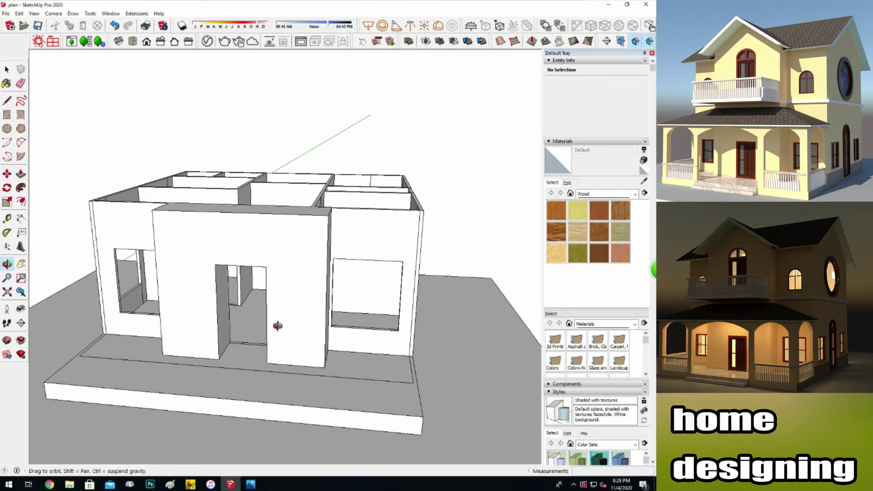
# Orbit and rotate the house to look down into the rooms.
pyautogui.moveTo(279, 326); pyautogui.dragTo(177, 314, button='middle')
pyautogui.moveTo(49, 285); pyautogui.dragTo(146, 173, button='middle')
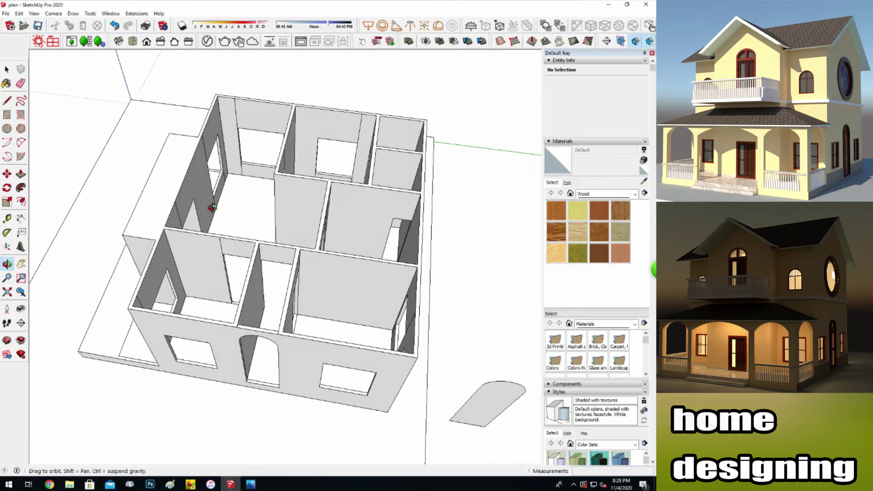
pyautogui.scroll(3, 244, 142)
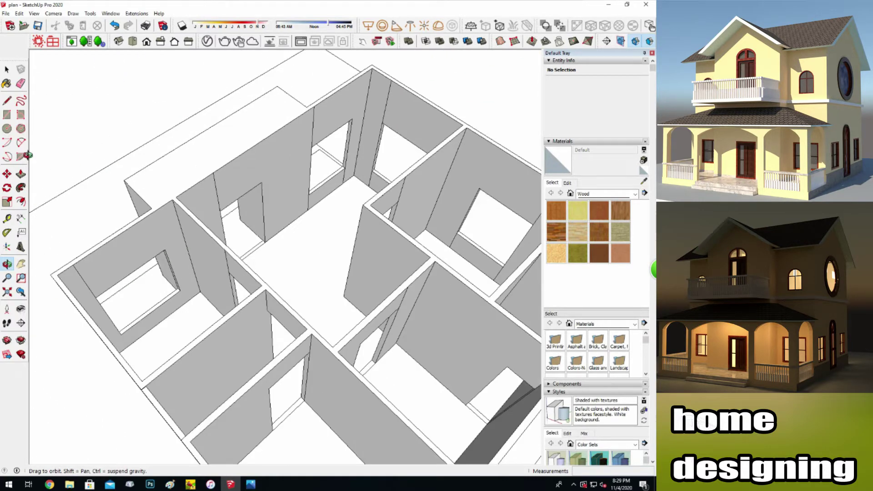
pyautogui.press('e')
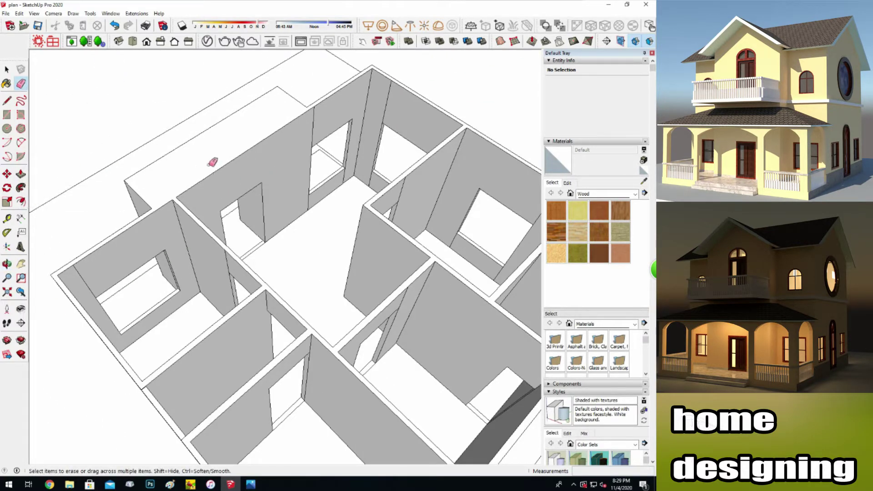
pyautogui.press('l')
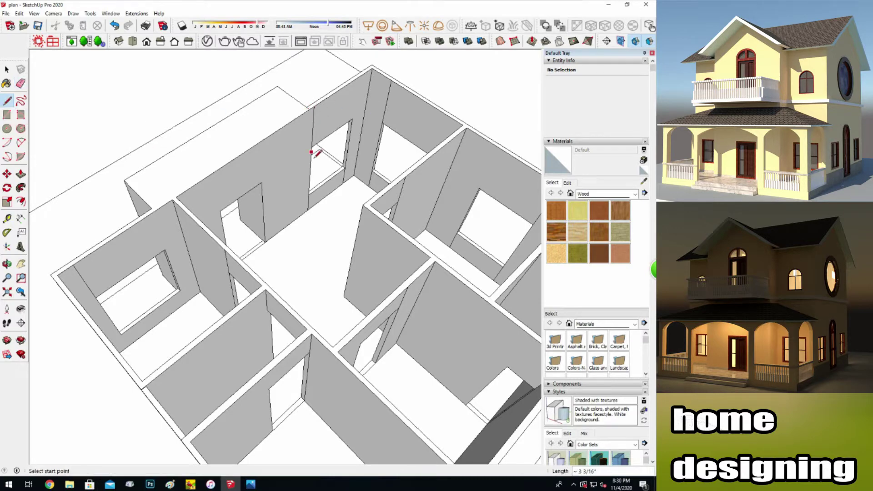
pyautogui.click(20, 175)
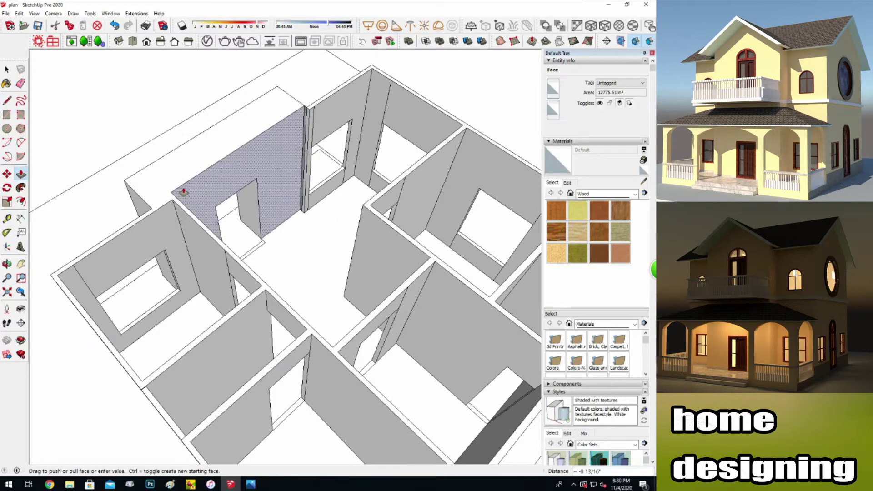
pyautogui.click(7, 101)
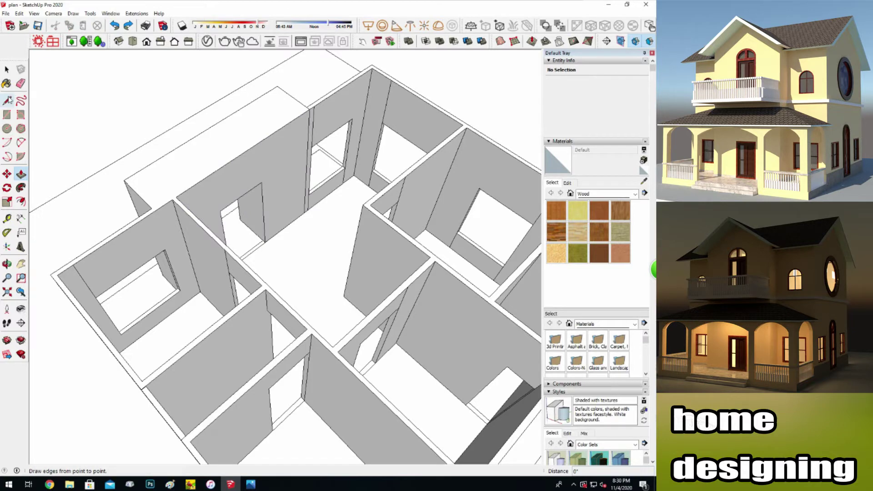
# Push a wall face back and start lines along the wall base.
pyautogui.click(277, 93)
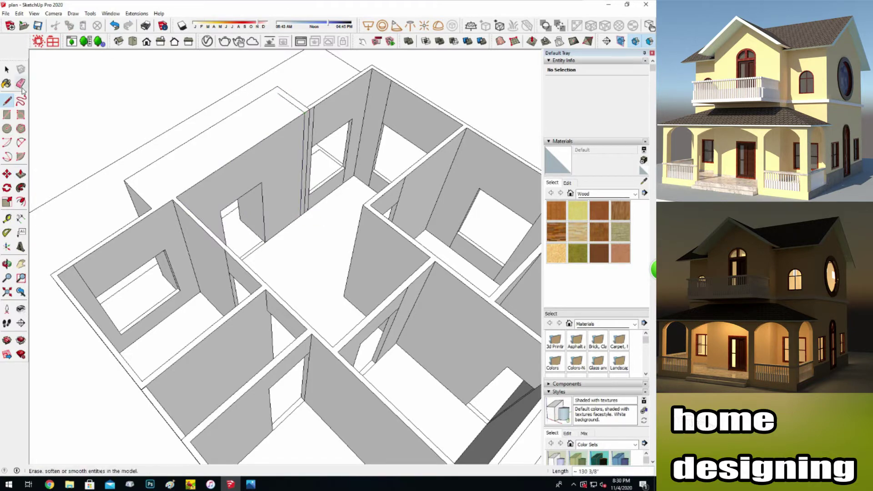
pyautogui.click(21, 174)
pyautogui.click(264, 150)
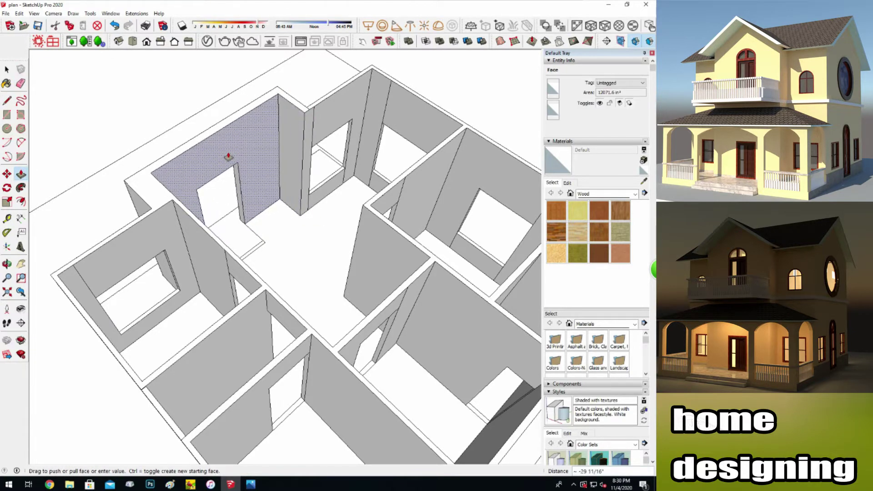
pyautogui.click(228, 157)
pyautogui.press('l')
pyautogui.click(170, 193)
pyautogui.press('space')
pyautogui.moveTo(50, 250); pyautogui.dragTo(157, 193, button='middle')
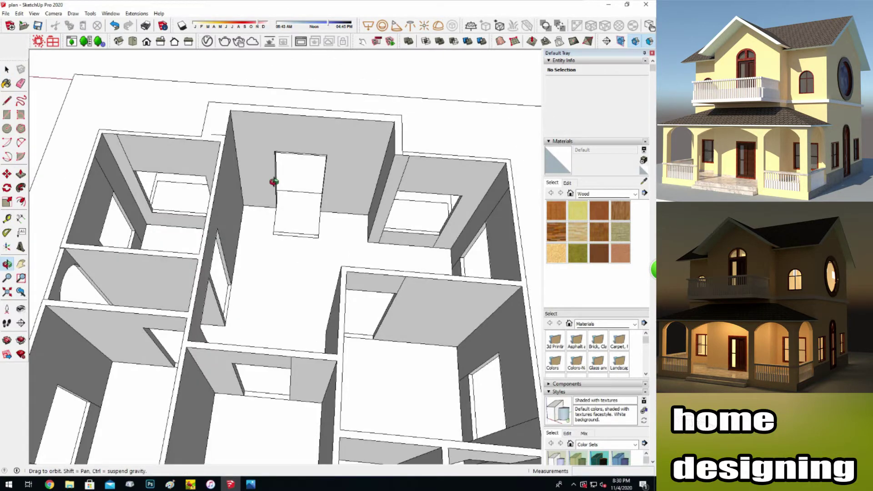
# Draw a line from the wall corner and erase the step edges in front of the doorway.
pyautogui.click(274, 122)
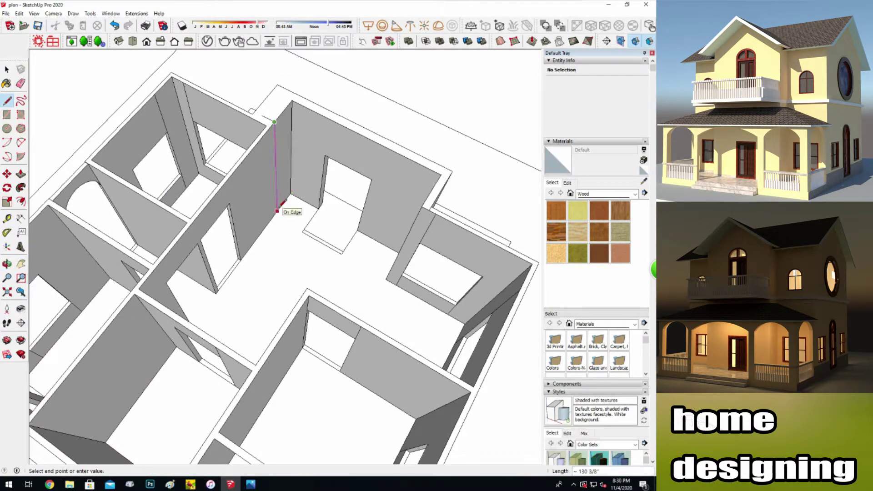
pyautogui.click(21, 174)
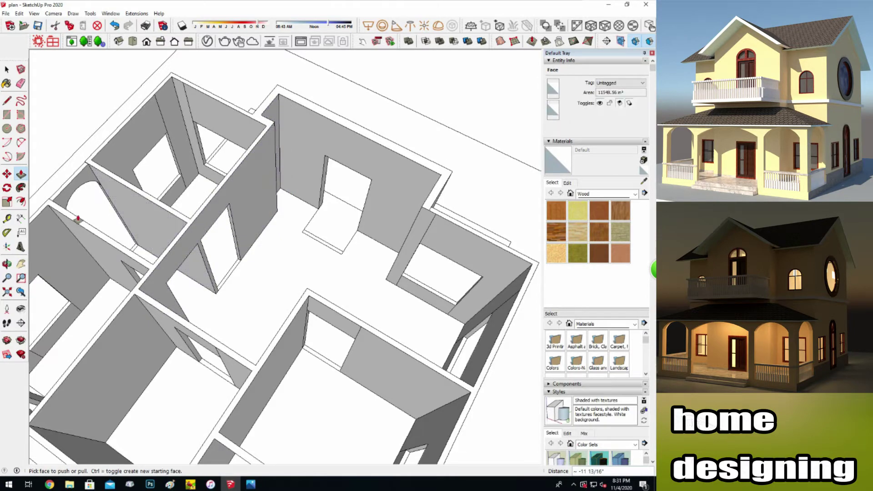
pyautogui.press('e')
pyautogui.moveTo(314, 228); pyautogui.dragTo(351, 249)
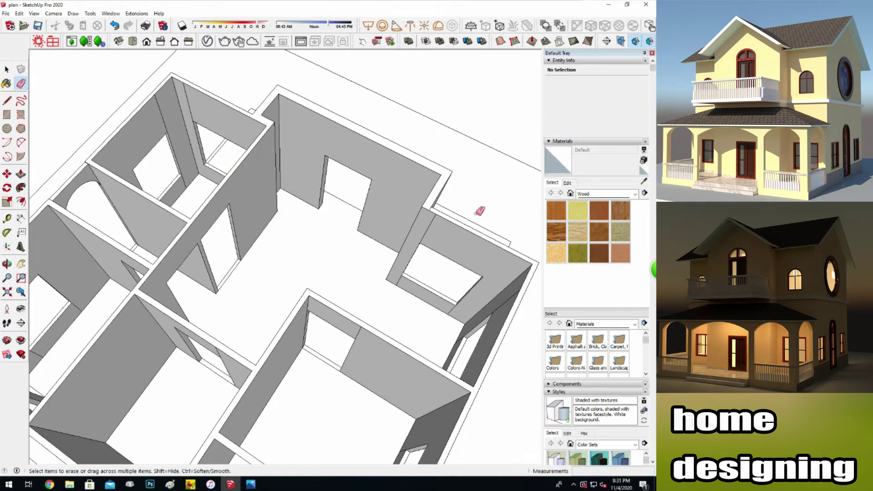
pyautogui.scroll(-5, 438, 224)
pyautogui.moveTo(93, 163)
pyautogui.mouseDown(button='middle')
pyautogui.moveTo(155, 161)
pyautogui.moveTo(98, 362)
pyautogui.mouseUp(button='middle')
# Place Tape Measure guides across the slab, including a 124 7/16" measurement.
pyautogui.press('t')
pyautogui.click(98, 361)
pyautogui.click(336, 291)
pyautogui.click(201, 345)
pyautogui.click(208, 349)
pyautogui.click(209, 349)
pyautogui.click(371, 322)
pyautogui.click(196, 348)
# Place more offset guides along the slab edges up to the far slab corner.
pyautogui.click(108, 359)
pyautogui.click(204, 364)
pyautogui.click(93, 366)
pyautogui.click(204, 362)
pyautogui.click(364, 325)
pyautogui.click(460, 313)
pyautogui.scroll(3, 326, 381)
# Draw a border line along the guides, then erase the first guide lines across the slab.
pyautogui.press('l')
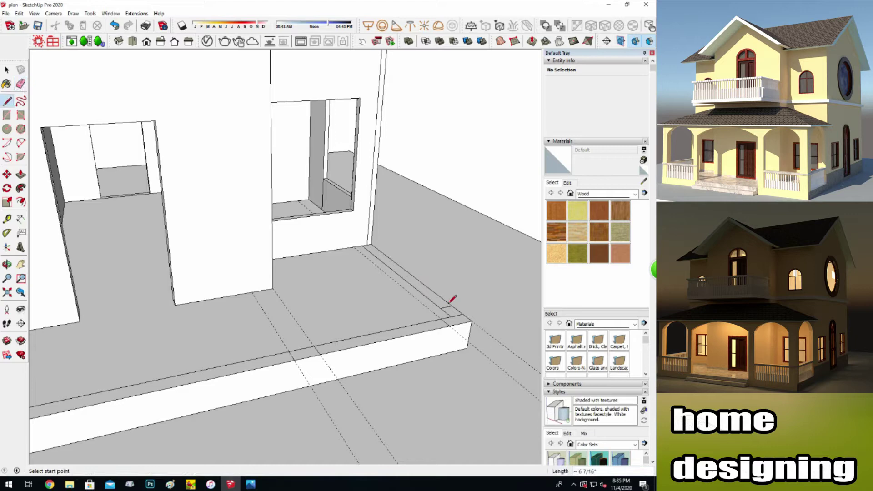
pyautogui.press('Escape')
pyautogui.scroll(-2, 246, 312)
pyautogui.press('e')
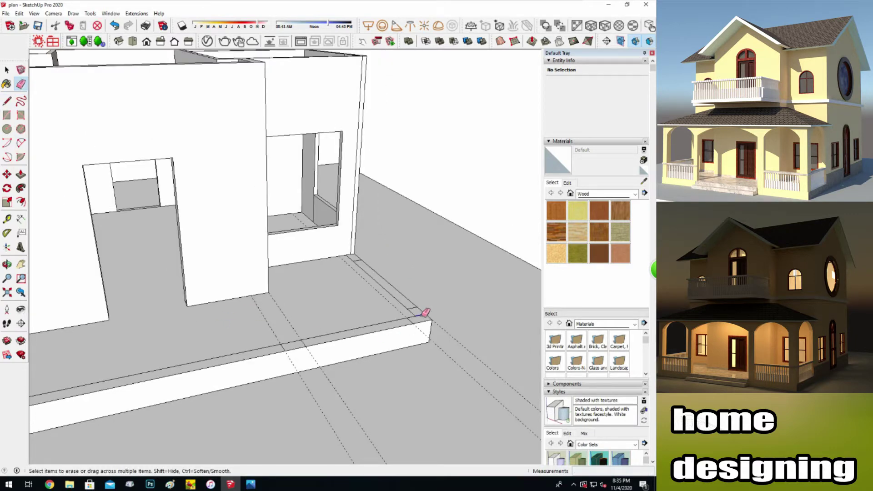
pyautogui.moveTo(468, 343)
pyautogui.mouseDown()
pyautogui.moveTo(276, 395)
pyautogui.moveTo(361, 425)
pyautogui.mouseUp()
pyautogui.click(21, 264)
pyautogui.scroll(3, 188, 380)
# Erase the remaining guide lines and select the slab's border strip.
pyautogui.click(21, 84)
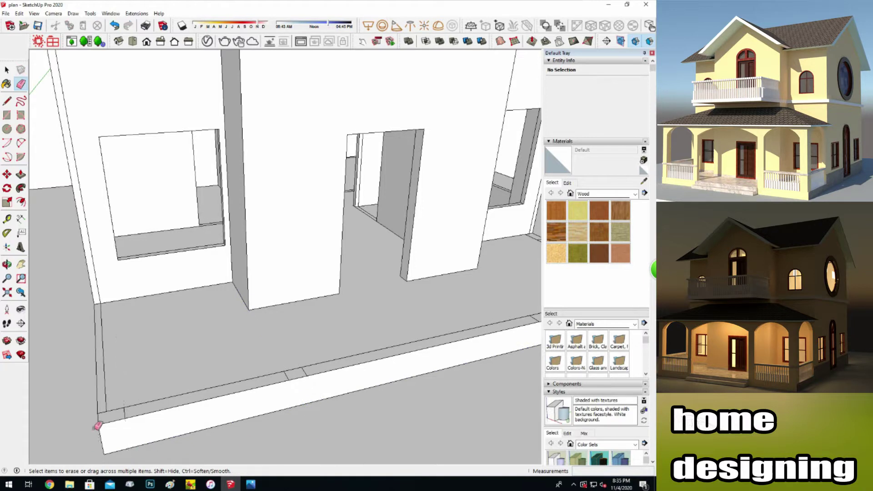
pyautogui.click(7, 99)
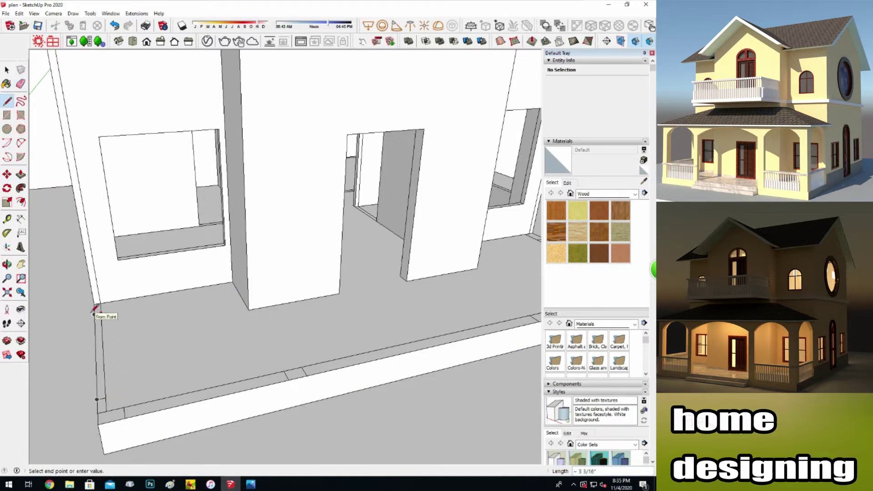
pyautogui.press('e')
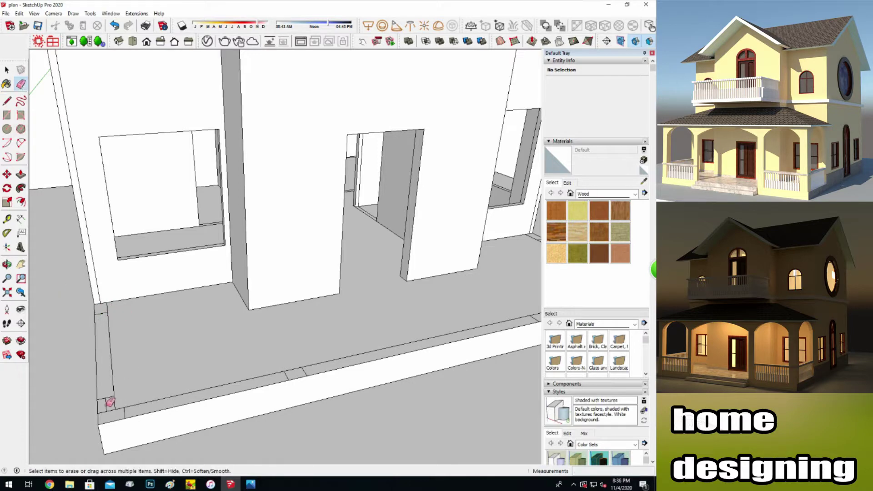
pyautogui.scroll(-5, 56, 396)
pyautogui.scroll(-3, 58, 400)
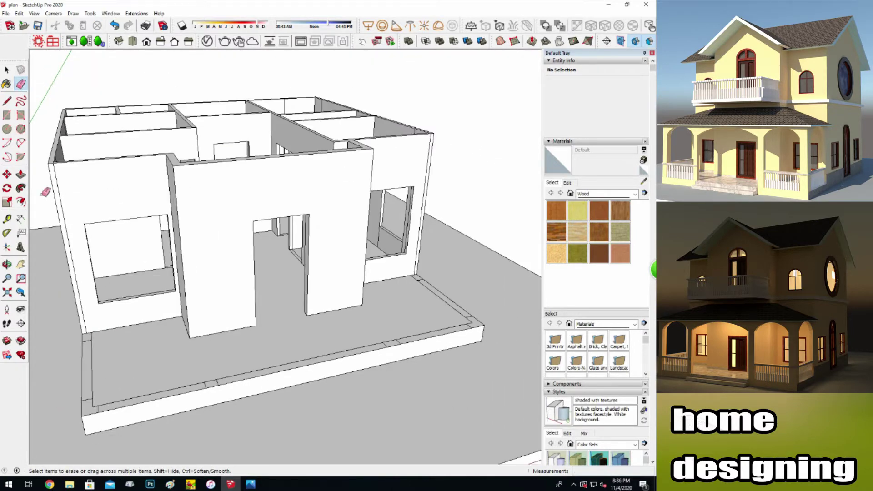
pyautogui.click(21, 174)
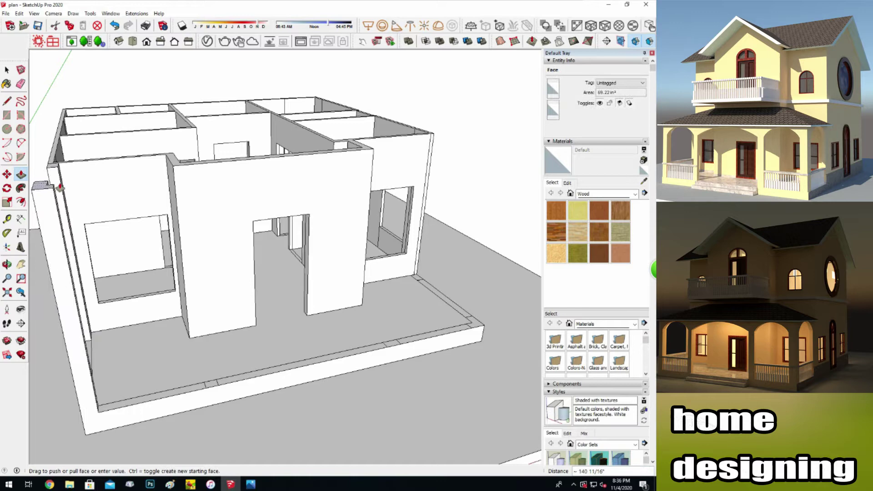
# Pull the slab's border strip up to post height to form posts around the porch.
pyautogui.click(210, 394)
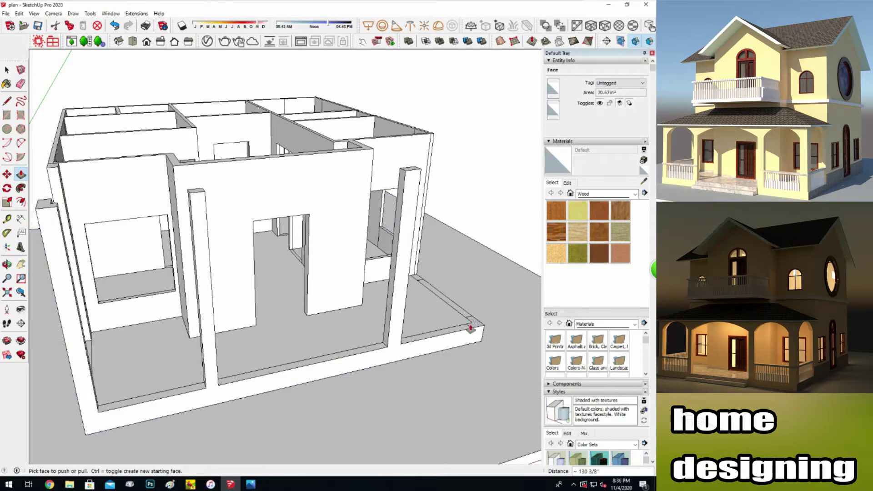
pyautogui.click(503, 168)
pyautogui.moveTo(502, 167)
pyautogui.mouseDown(button='middle')
pyautogui.moveTo(185, 246)
pyautogui.moveTo(217, 278)
pyautogui.mouseUp(button='middle')
pyautogui.moveTo(217, 279); pyautogui.dragTo(72, 185)
# Push one front post's top down 28 9/16" to shorten it.
pyautogui.press('p')
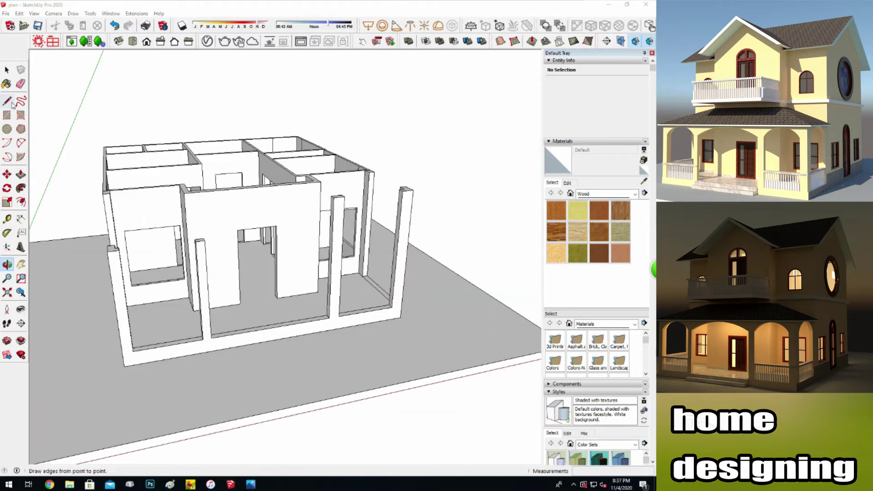
pyautogui.moveTo(191, 275)
pyautogui.mouseDown(button='middle')
pyautogui.moveTo(232, 279)
pyautogui.moveTo(272, 254)
pyautogui.mouseUp(button='middle')
pyautogui.press('p')
pyautogui.click(198, 253)
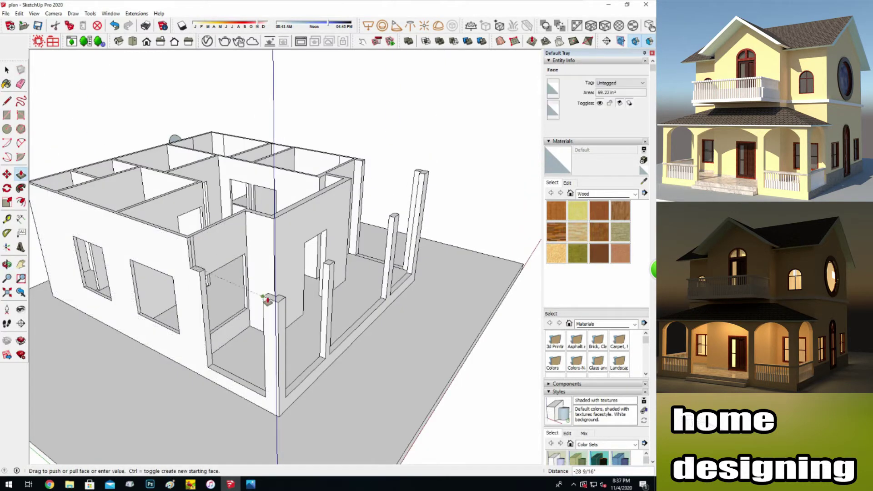
pyautogui.click(395, 218)
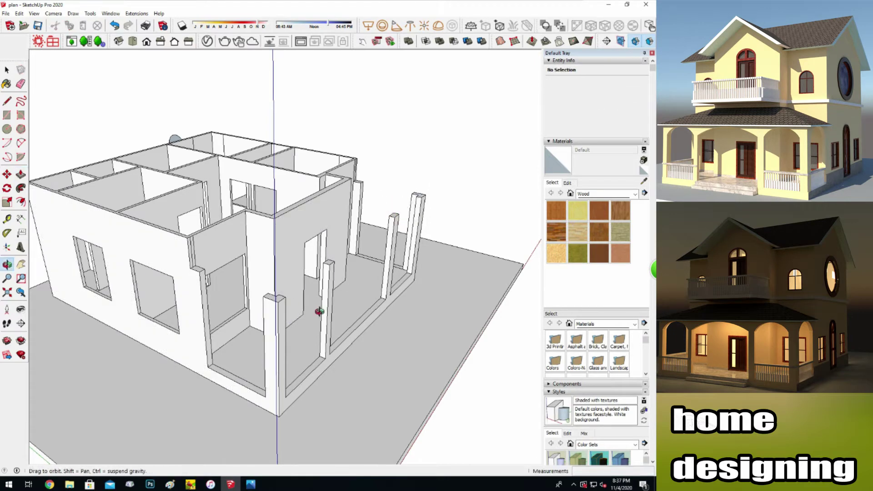
pyautogui.moveTo(321, 308); pyautogui.dragTo(69, 219, button='middle')
pyautogui.click(21, 143)
# Draw a 2-point arch across the top of the front porch wall.
pyautogui.click(191, 198)
pyautogui.click(323, 198)
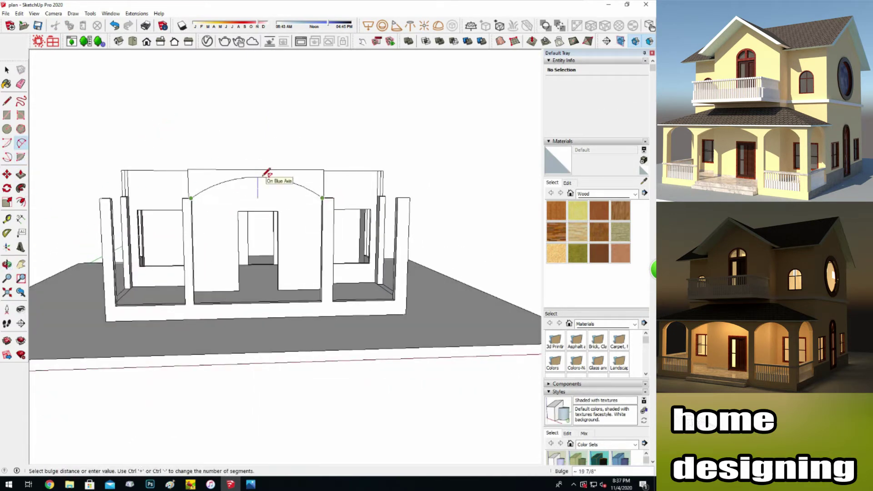
pyautogui.click(265, 176)
pyautogui.moveTo(62, 247)
pyautogui.mouseDown(button='middle')
pyautogui.moveTo(230, 336)
pyautogui.moveTo(385, 376)
pyautogui.moveTo(353, 332)
pyautogui.moveTo(335, 414)
pyautogui.mouseUp(button='middle')
pyautogui.moveTo(336, 413); pyautogui.dragTo(367, 417)
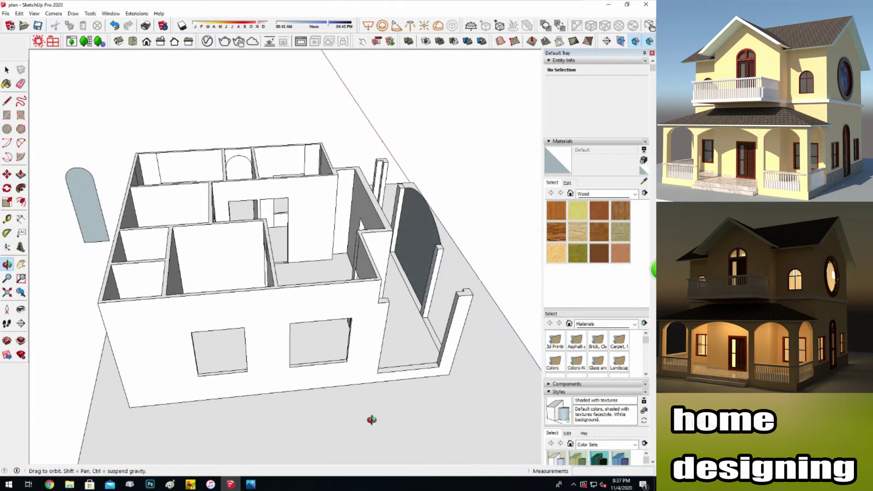
pyautogui.press('p')
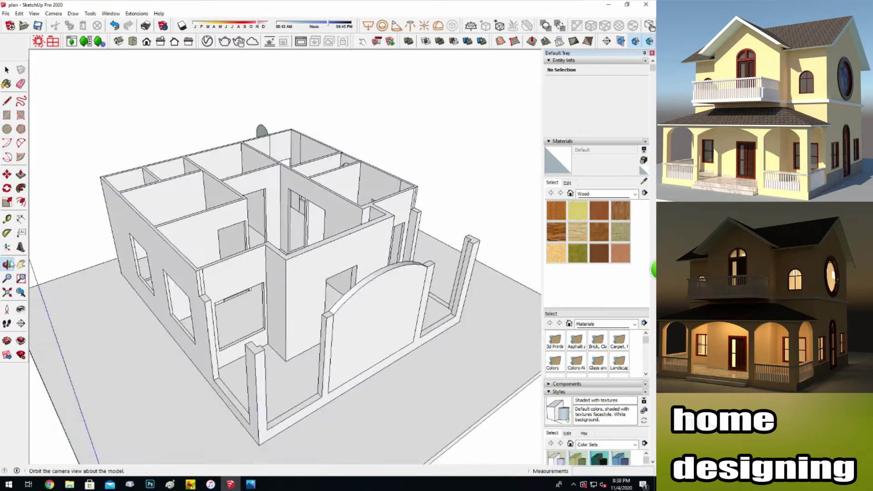
pyautogui.moveTo(360, 328); pyautogui.dragTo(195, 269, button='middle')
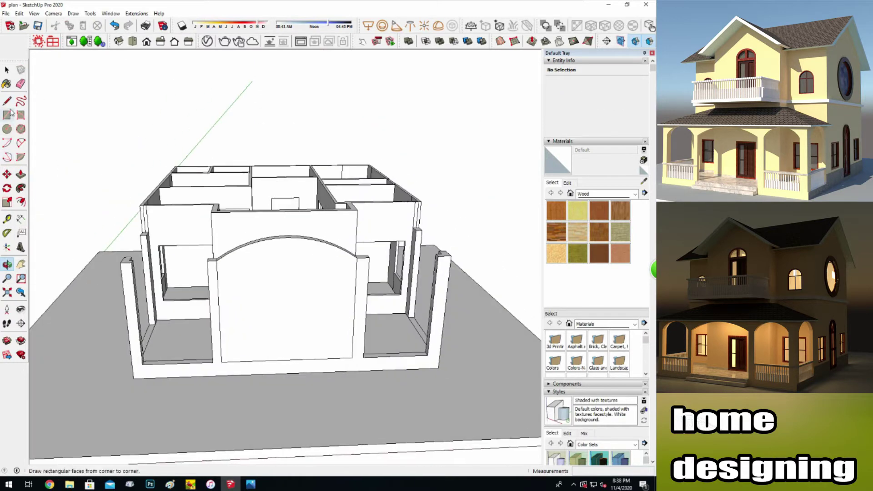
# Draw a 2-point arch over the left porch opening.
pyautogui.click(8, 220)
pyautogui.click(287, 360)
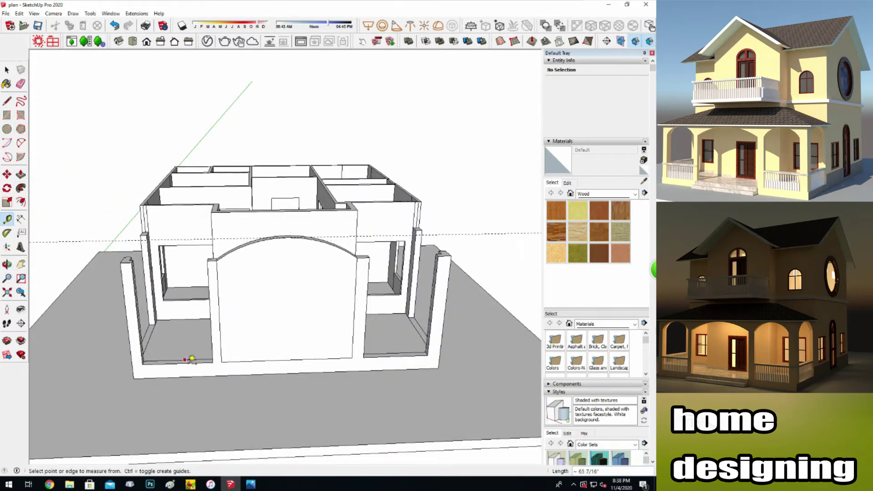
pyautogui.click(20, 143)
pyautogui.click(132, 262)
pyautogui.click(208, 261)
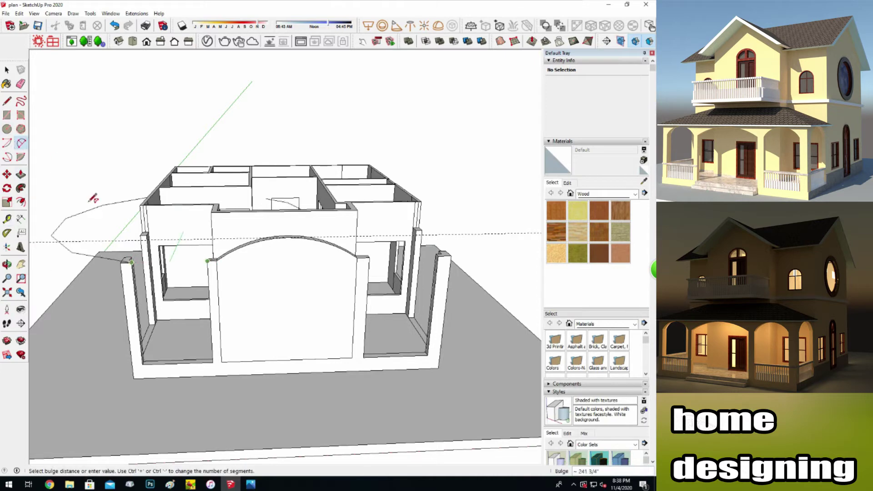
pyautogui.click(168, 239)
# Draw a 2-point arch over the right porch opening.
pyautogui.click(369, 258)
pyautogui.click(439, 256)
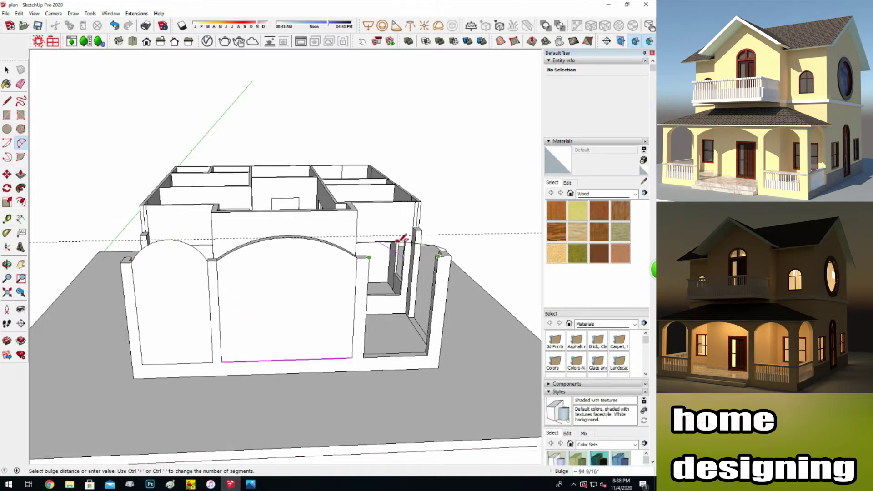
pyautogui.click(418, 230)
pyautogui.moveTo(417, 231)
pyautogui.mouseDown(button='middle')
pyautogui.moveTo(196, 277)
pyautogui.moveTo(240, 274)
pyautogui.moveTo(31, 200)
pyautogui.mouseUp(button='middle')
pyautogui.click(7, 218)
pyautogui.click(272, 397)
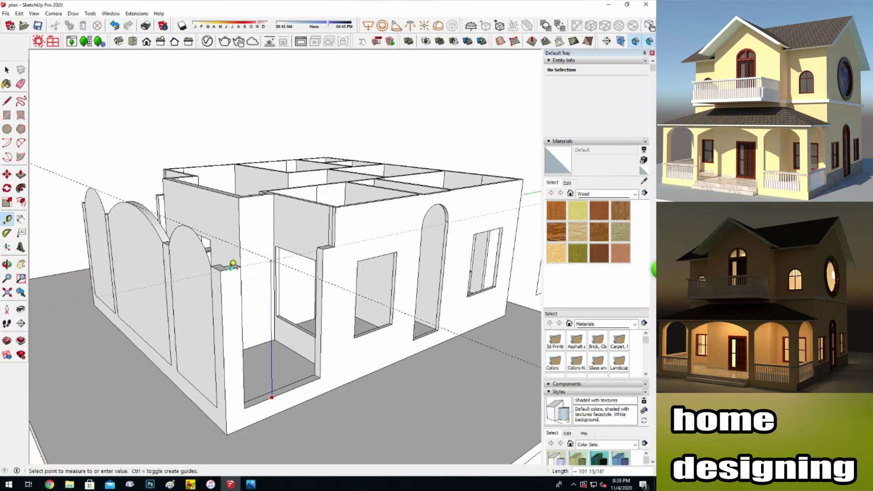
# Place height guides from the wall base and from the arched wall's top beside the porch.
pyautogui.click(233, 260)
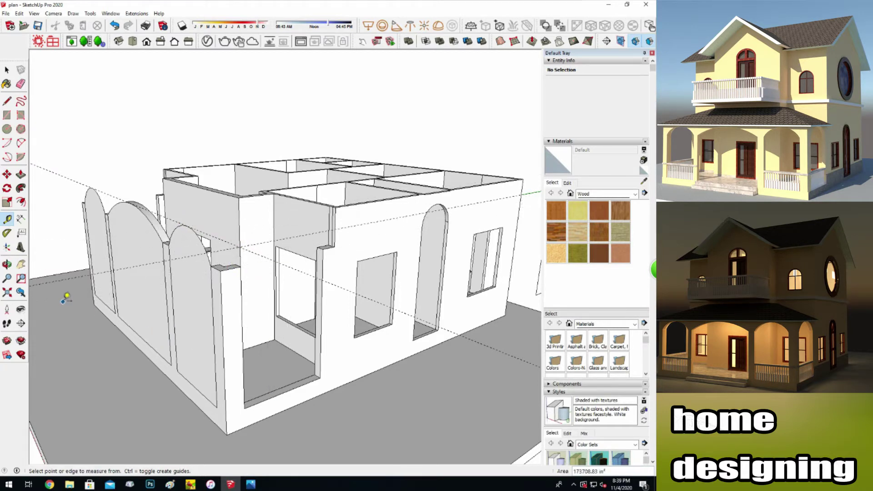
pyautogui.click(284, 392)
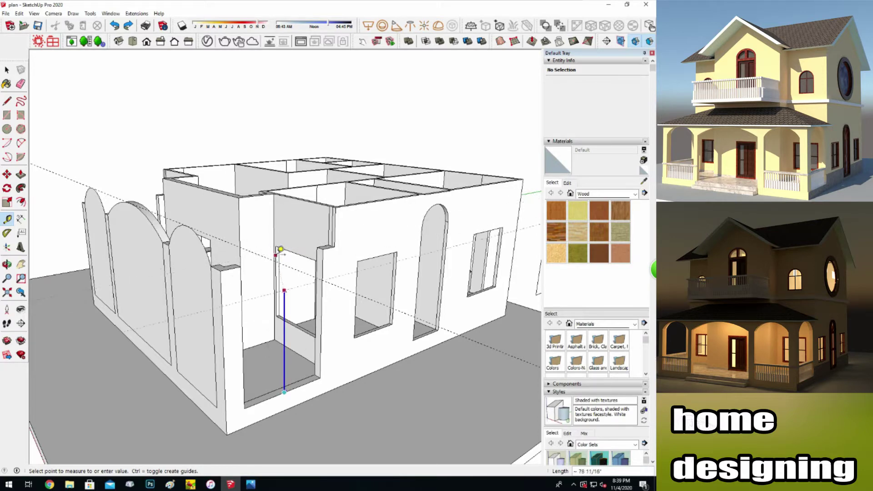
pyautogui.scroll(2, 250, 246)
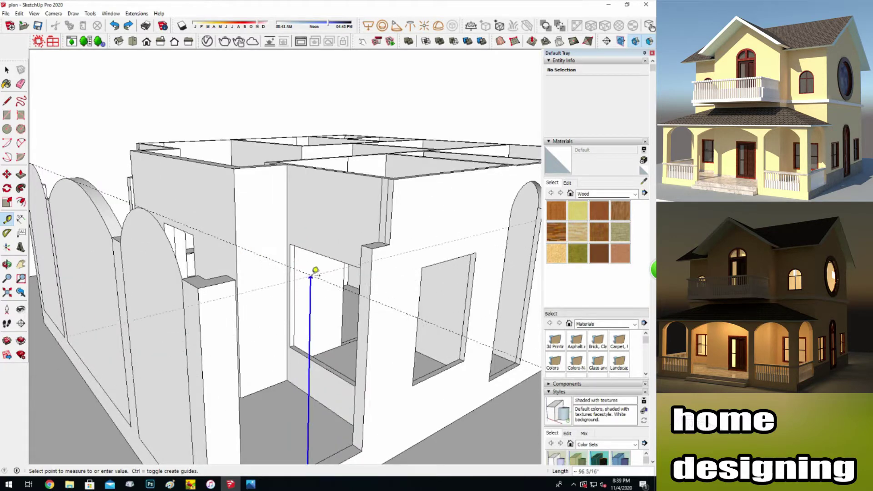
pyautogui.moveTo(309, 271)
pyautogui.mouseDown(button='middle')
pyautogui.moveTo(336, 246)
pyautogui.moveTo(441, 272)
pyautogui.moveTo(111, 234)
pyautogui.mouseUp(button='middle')
pyautogui.click(6, 219)
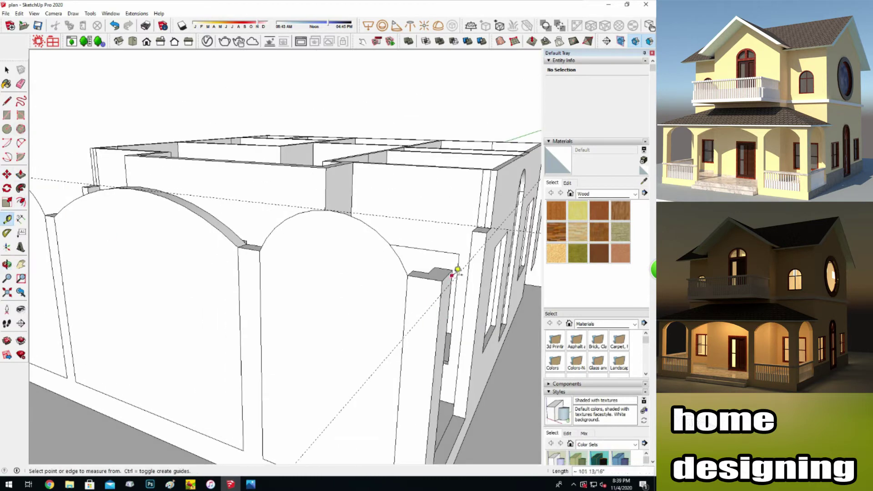
pyautogui.click(450, 279)
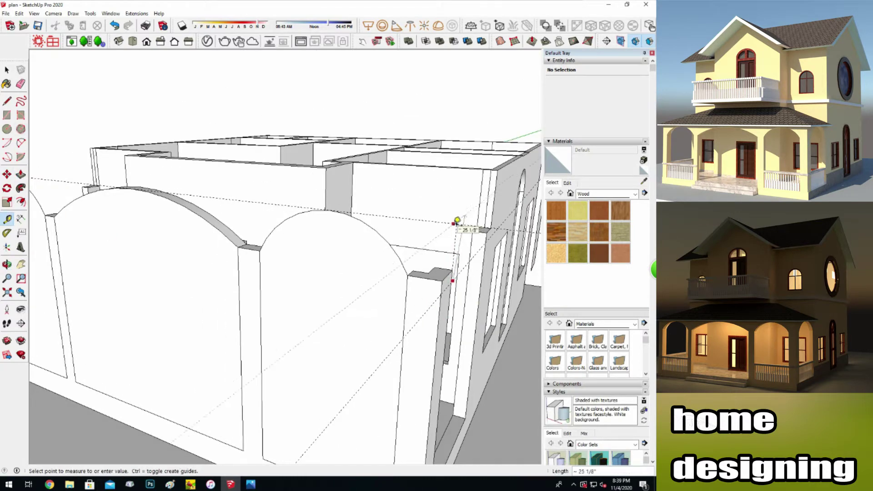
pyautogui.moveTo(457, 222)
pyautogui.mouseDown(button='middle')
pyautogui.moveTo(86, 305)
pyautogui.moveTo(182, 306)
pyautogui.moveTo(145, 241)
pyautogui.mouseUp(button='middle')
# Start a line on the wall top and undo a stray arch-wall end extrusion.
pyautogui.click(7, 102)
pyautogui.click(170, 235)
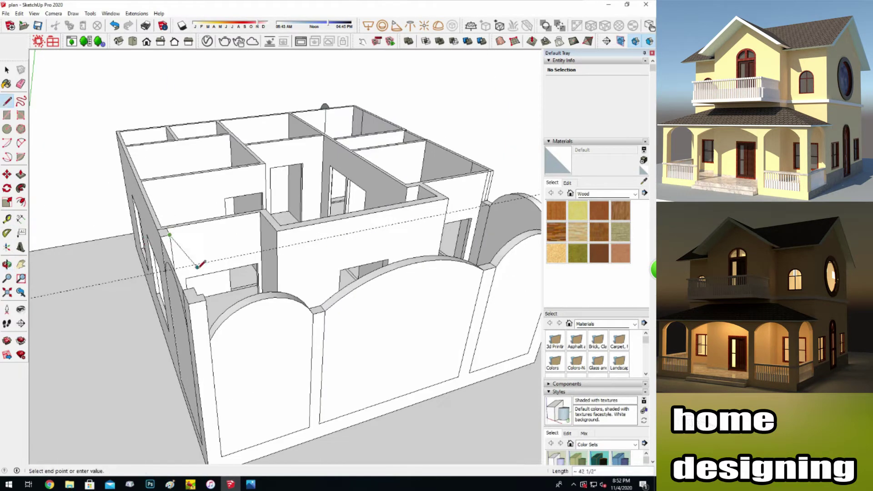
pyautogui.click(7, 263)
pyautogui.moveTo(204, 282); pyautogui.dragTo(94, 335)
pyautogui.press('p')
pyautogui.click(247, 292)
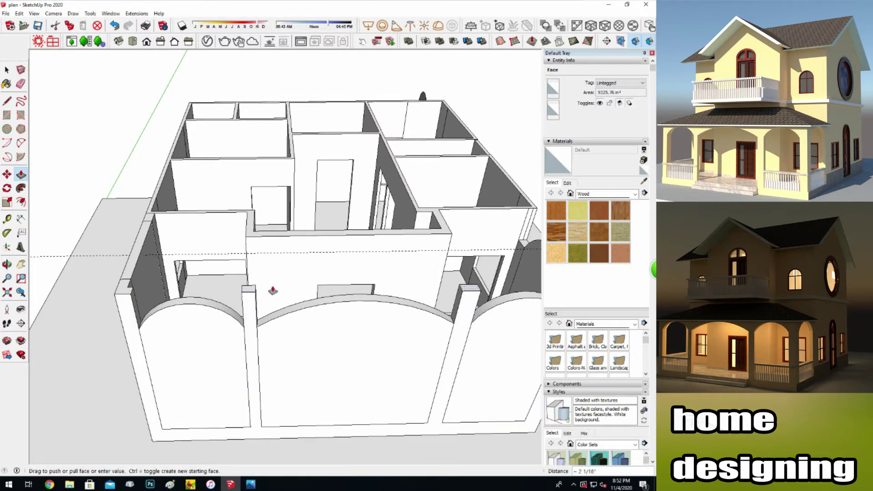
pyautogui.scroll(-3, 296, 289)
pyautogui.scroll(5, 429, 302)
pyautogui.click(309, 288)
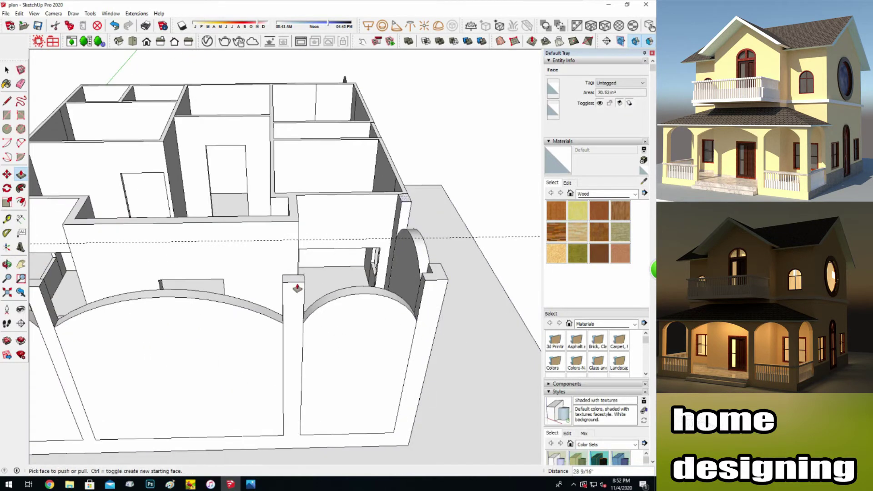
pyautogui.press('l')
pyautogui.hotkey('ctrl', 'z')
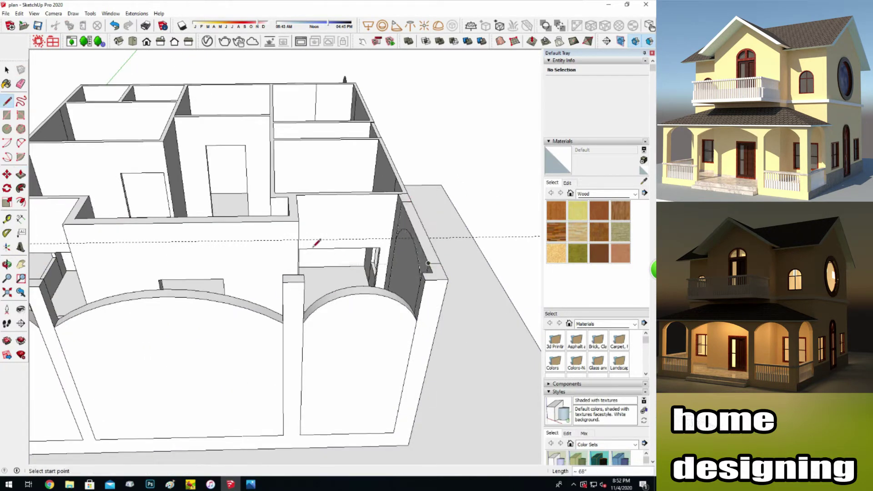
# Draw lines splitting the wall face and closing the wall top into a face.
pyautogui.click(428, 279)
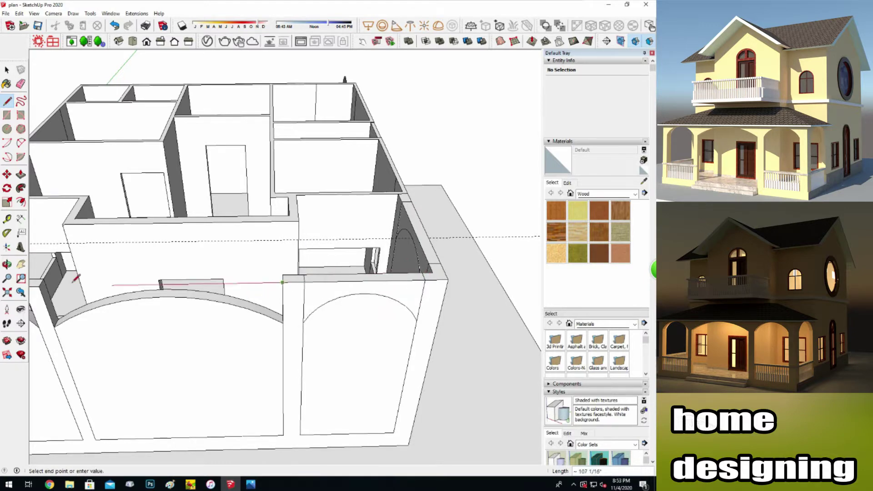
pyautogui.moveTo(116, 306); pyautogui.dragTo(22, 182, button='middle')
pyautogui.press('l')
pyautogui.click(257, 263)
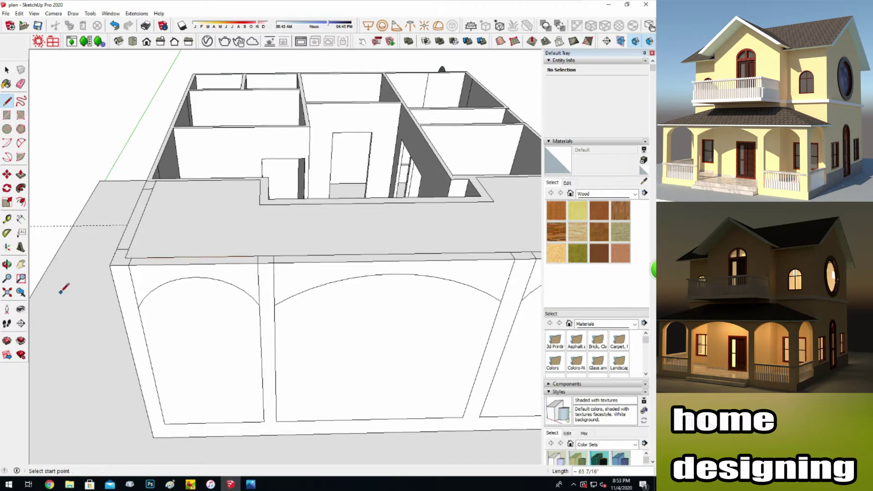
pyautogui.moveTo(111, 321); pyautogui.dragTo(58, 210, button='middle')
# Push the left, right and middle arch faces through the wall to open the bays.
pyautogui.press('p')
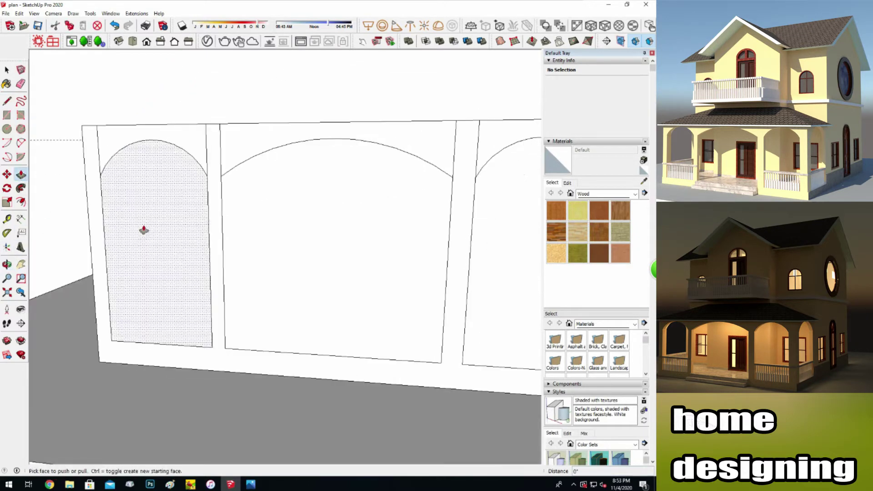
pyautogui.click(143, 228)
pyautogui.click(253, 292)
pyautogui.doubleClick(415, 306)
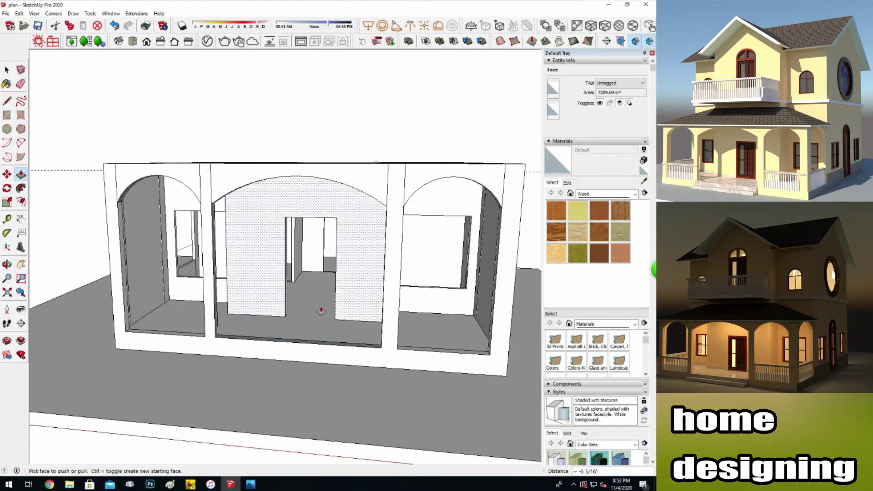
pyautogui.press('o')
pyautogui.scroll(-5, 91, 302)
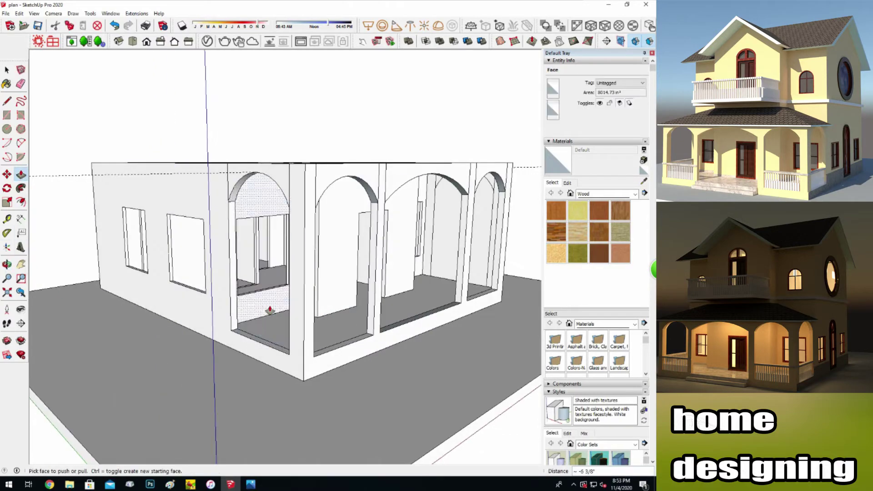
pyautogui.scroll(5, 184, 307)
pyautogui.moveTo(184, 306); pyautogui.dragTo(131, 331)
pyautogui.press('p')
pyautogui.doubleClick(261, 306)
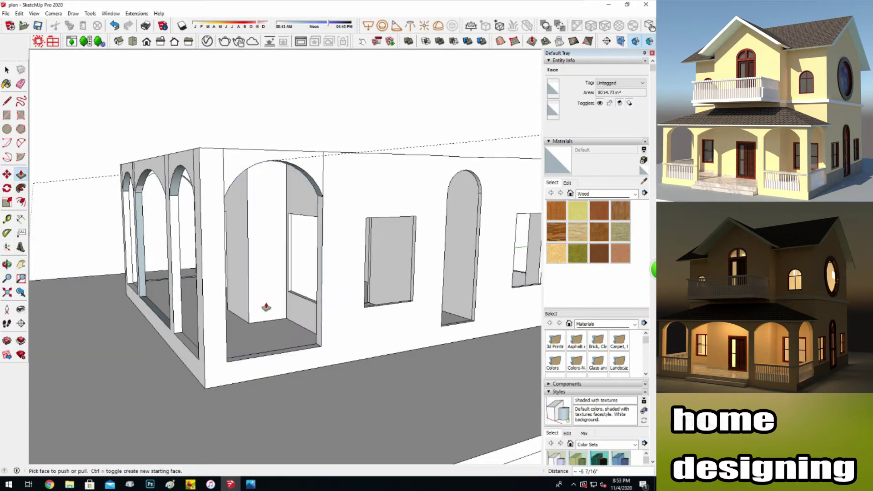
# Erase the leftover edges around the arched openings.
pyautogui.click(8, 268)
pyautogui.scroll(-5, 306, 326)
pyautogui.moveTo(306, 325); pyautogui.dragTo(112, 238)
pyautogui.press('e')
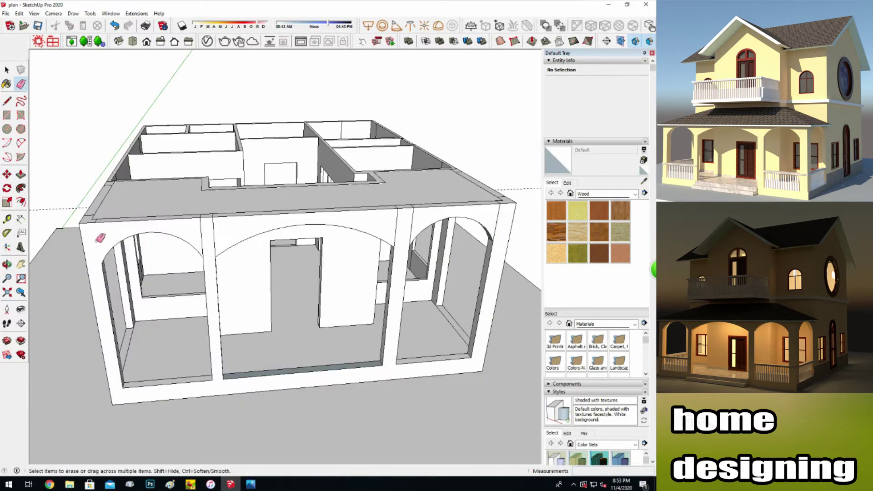
pyautogui.moveTo(215, 228); pyautogui.dragTo(504, 218)
pyautogui.click(7, 264)
pyautogui.moveTo(35, 238); pyautogui.dragTo(26, 86)
pyautogui.click(23, 85)
pyautogui.click(19, 293)
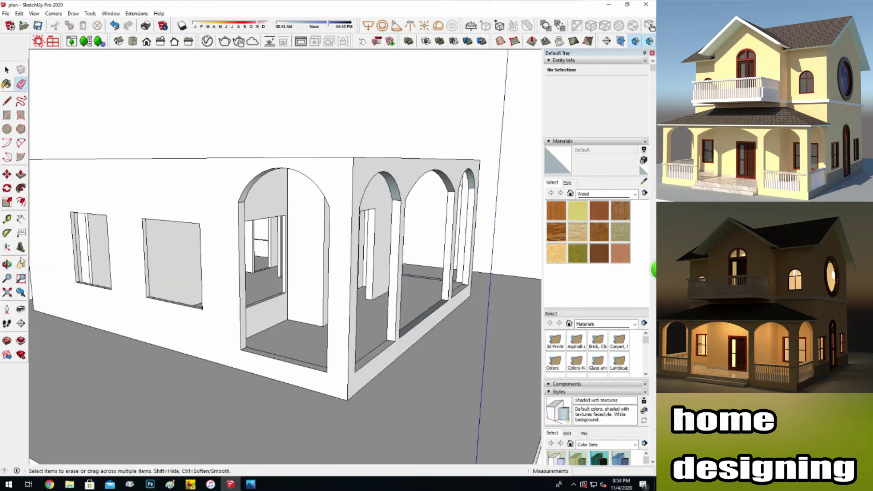
pyautogui.moveTo(166, 260)
pyautogui.mouseDown(button='middle')
pyautogui.moveTo(382, 374)
pyautogui.moveTo(86, 266)
pyautogui.mouseUp(button='middle')
pyautogui.click(21, 84)
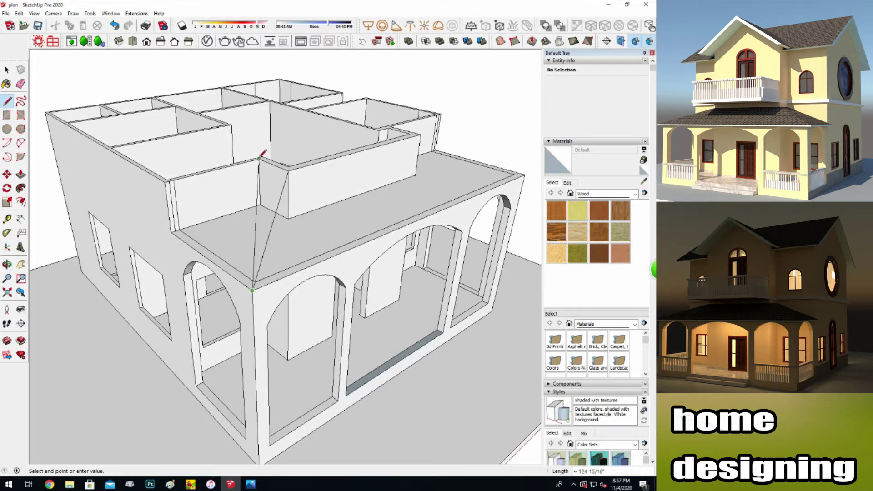
# Draw a roof edge from a porch corner to create the first sloped roof face.
pyautogui.press('space')
pyautogui.press('Escape')
pyautogui.press('o')
pyautogui.moveTo(54, 270)
pyautogui.mouseDown()
pyautogui.moveTo(303, 259)
pyautogui.moveTo(29, 112)
pyautogui.mouseUp()
pyautogui.press('l')
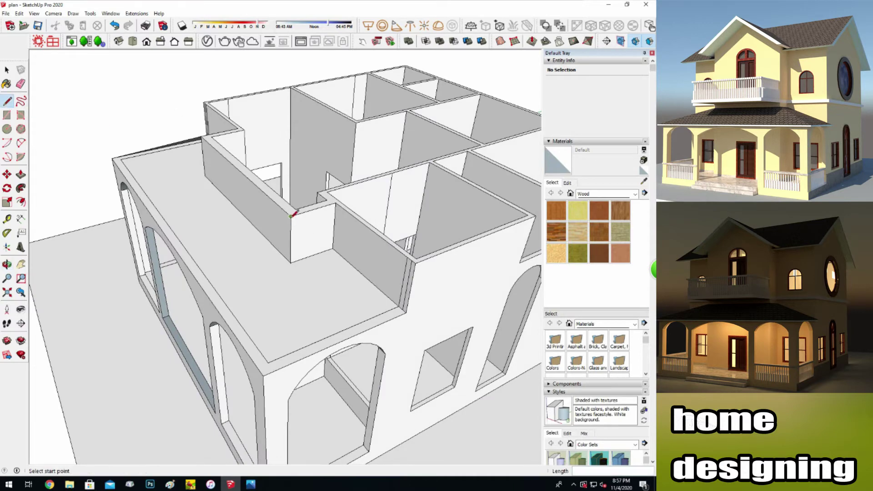
pyautogui.click(265, 368)
pyautogui.press('Escape')
pyautogui.press('o')
pyautogui.moveTo(409, 301)
pyautogui.mouseDown()
pyautogui.moveTo(169, 252)
pyautogui.moveTo(236, 296)
pyautogui.mouseUp()
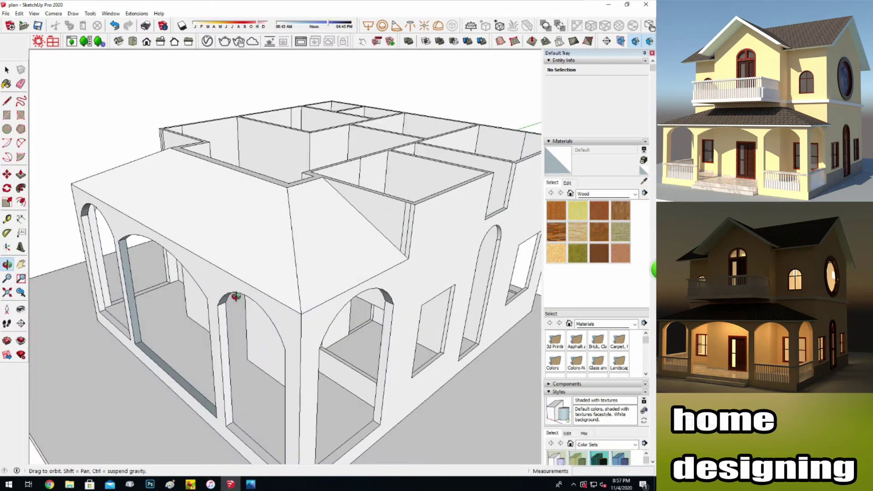
# Draw the remaining hip edges up to the ridge to complete the porch roof.
pyautogui.press('l')
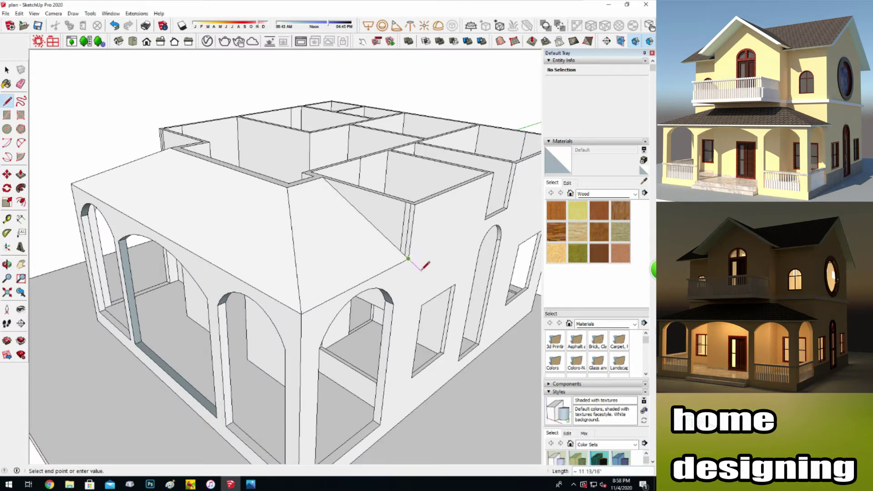
pyautogui.scroll(1, 304, 311)
pyautogui.scroll(2, 307, 314)
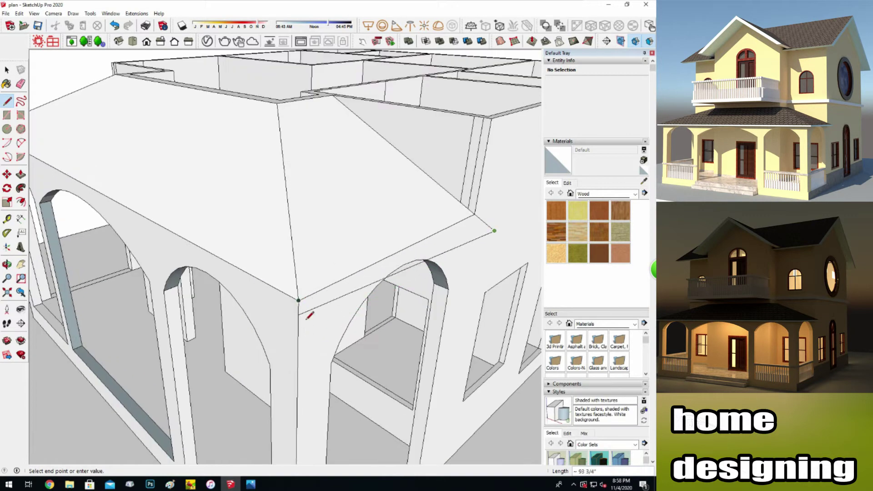
pyautogui.moveTo(136, 259)
pyautogui.mouseDown(button='middle')
pyautogui.moveTo(275, 245)
pyautogui.moveTo(410, 217)
pyautogui.mouseUp(button='middle')
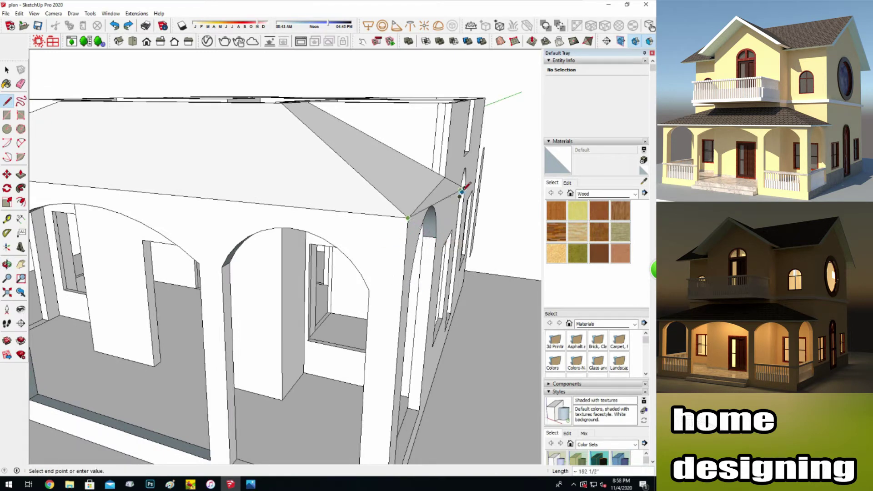
pyautogui.scroll(3, 463, 187)
pyautogui.scroll(-1, 452, 186)
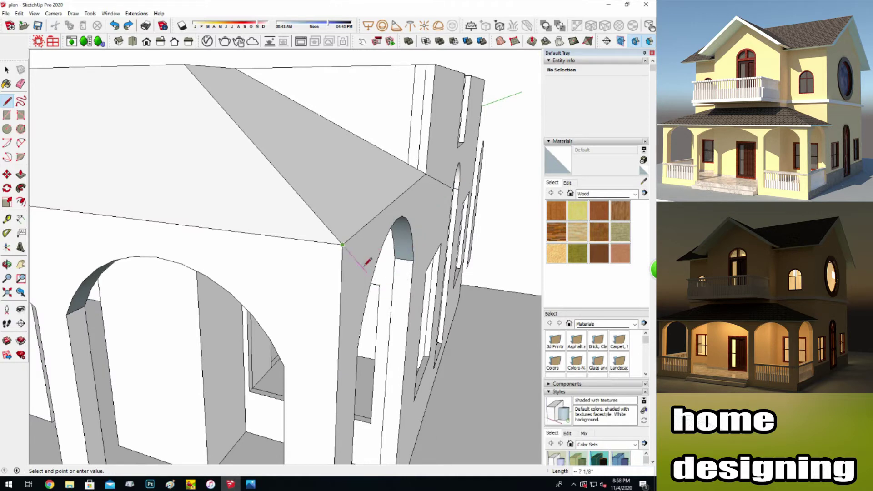
pyautogui.scroll(1, 370, 287)
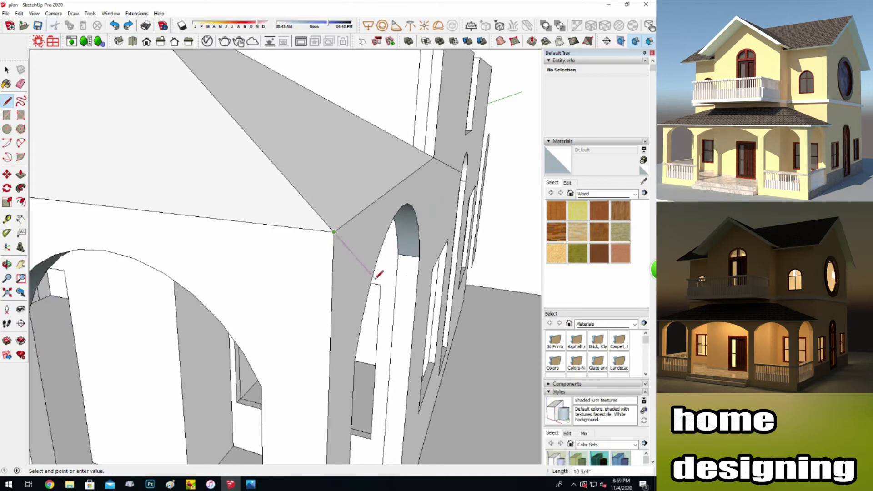
pyautogui.scroll(-2, 371, 282)
pyautogui.moveTo(312, 460)
pyautogui.mouseDown(button='middle')
pyautogui.moveTo(185, 201)
pyautogui.moveTo(170, 241)
pyautogui.mouseUp(button='middle')
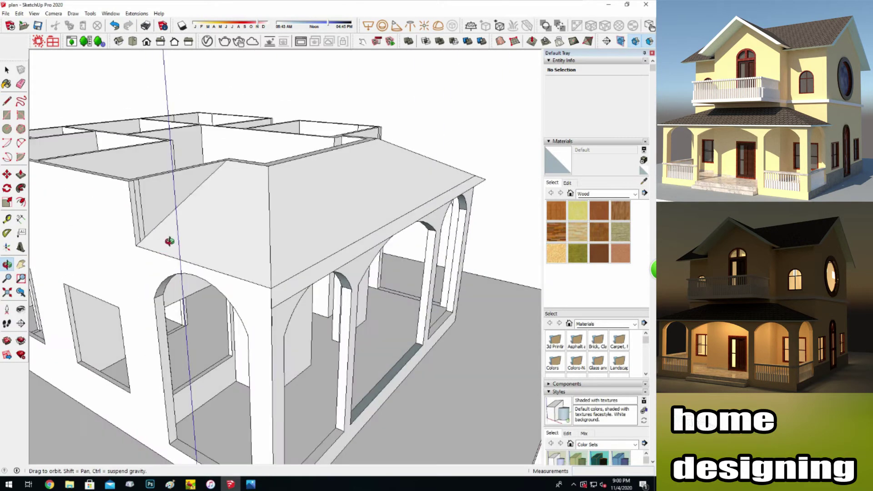
# Draw an edge between two eave corners under the porch roof to close a face.
pyautogui.click(8, 100)
pyautogui.click(136, 245)
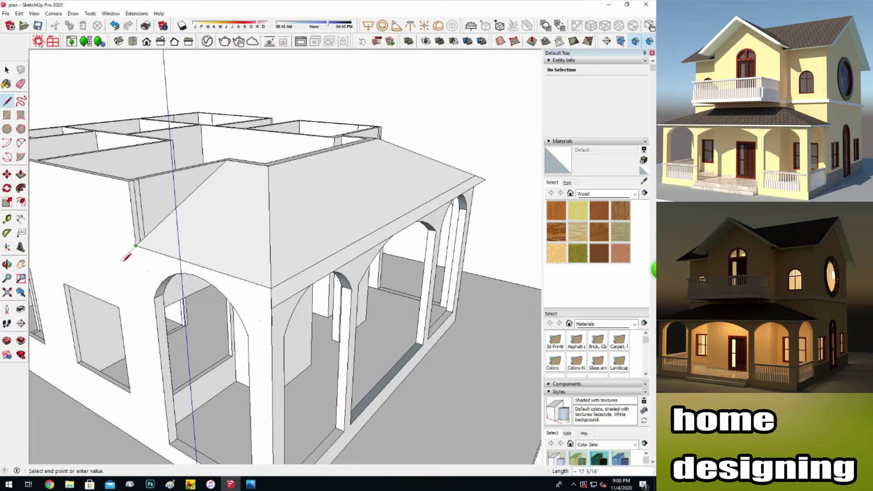
pyautogui.click(272, 301)
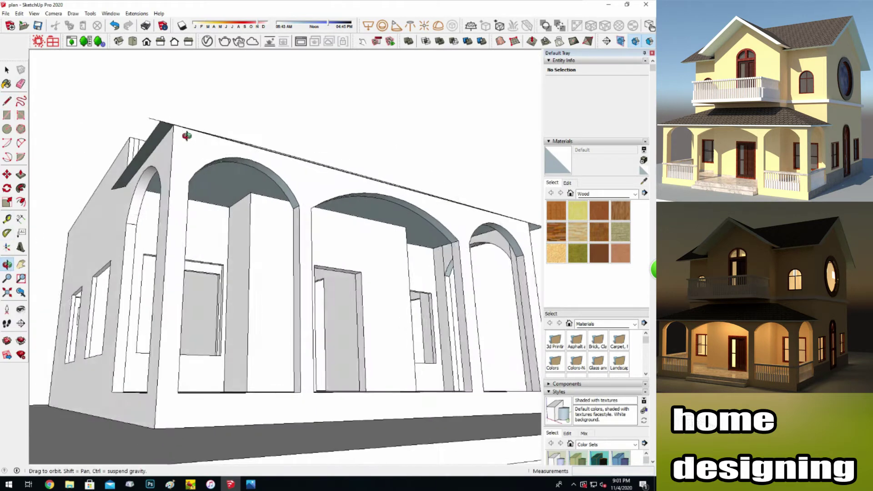
pyautogui.moveTo(250, 175); pyautogui.dragTo(222, 285, button='middle')
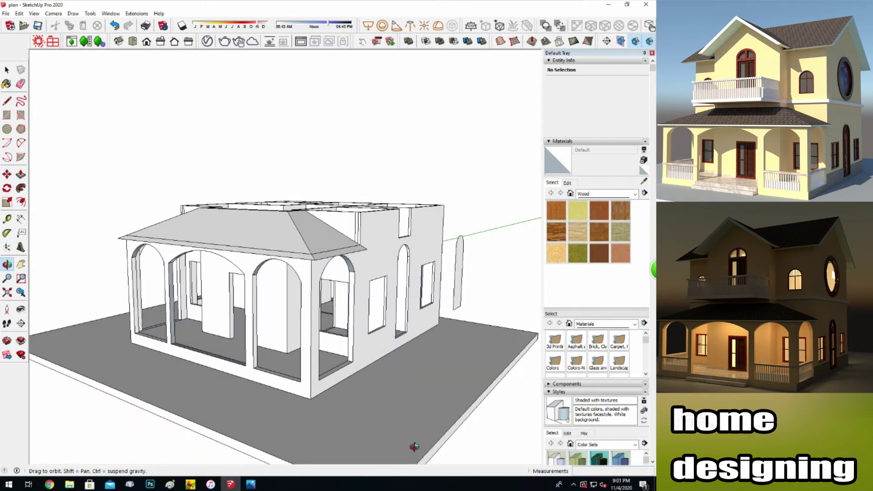
pyautogui.moveTo(288, 283); pyautogui.dragTo(206, 252, button='middle')
pyautogui.scroll(3, 206, 251)
pyautogui.moveTo(206, 252); pyautogui.dragTo(155, 250)
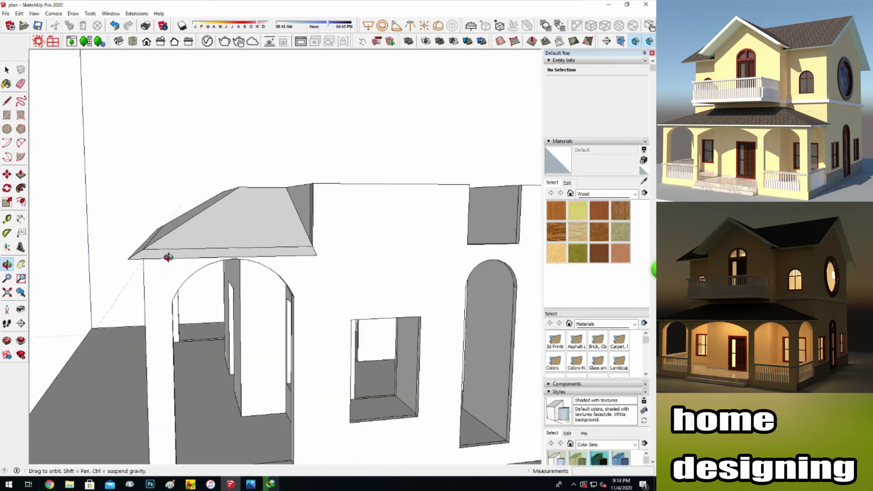
pyautogui.moveTo(319, 251)
pyautogui.mouseDown(button='middle')
pyautogui.moveTo(208, 249)
pyautogui.moveTo(386, 293)
pyautogui.moveTo(278, 309)
pyautogui.mouseUp(button='middle')
pyautogui.moveTo(279, 308)
pyautogui.mouseDown()
pyautogui.moveTo(68, 253)
pyautogui.moveTo(142, 267)
pyautogui.moveTo(173, 255)
pyautogui.mouseUp()
pyautogui.scroll(-3, 68, 253)
pyautogui.scroll(-2, 139, 259)
# Add a line from the far eave corner to the left corner beneath the porch roof.
pyautogui.press('l')
pyautogui.scroll(2, 72, 249)
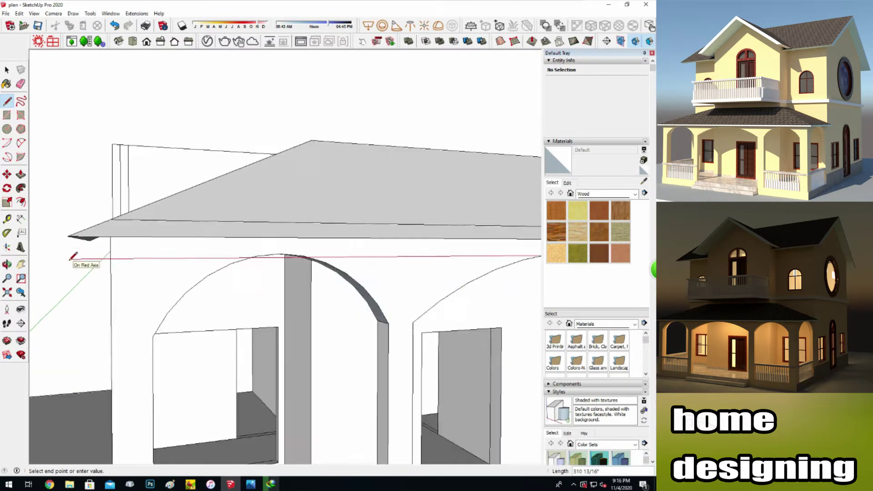
pyautogui.scroll(2, 70, 244)
pyautogui.moveTo(72, 248); pyautogui.dragTo(329, 296, button='middle')
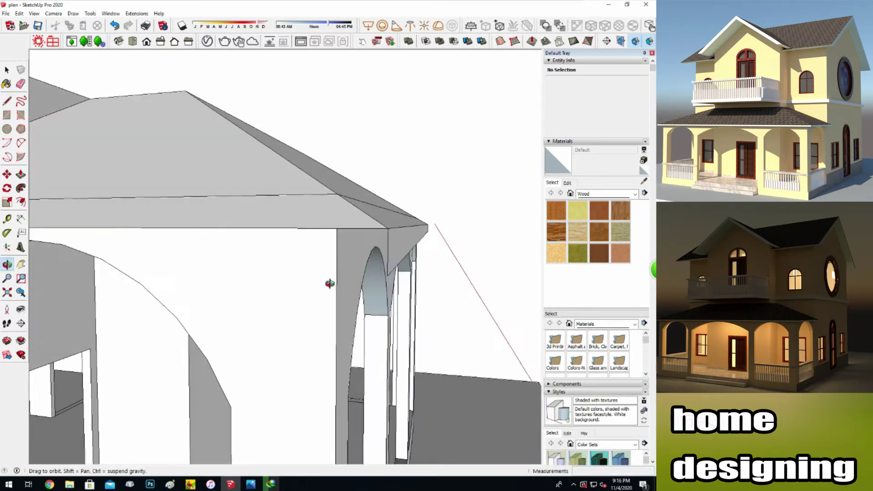
pyautogui.click(8, 115)
pyautogui.click(439, 270)
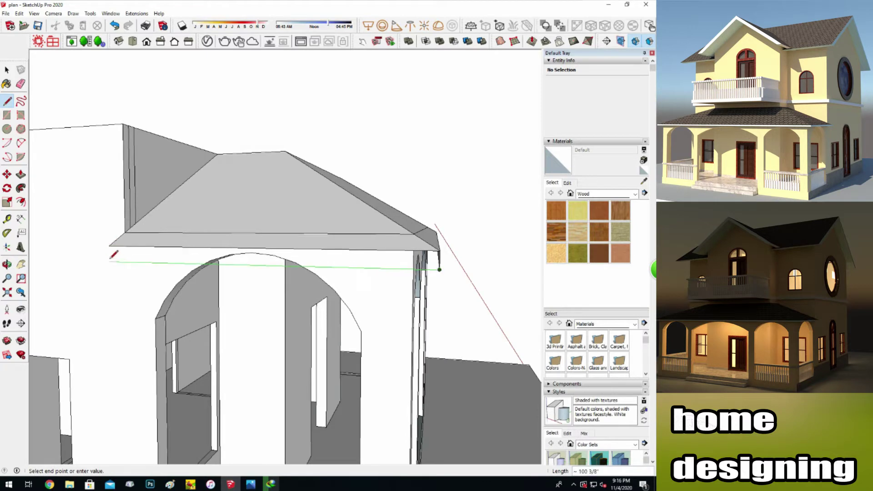
pyautogui.scroll(3, 111, 257)
pyautogui.click(112, 230)
pyautogui.scroll(-2, 176, 273)
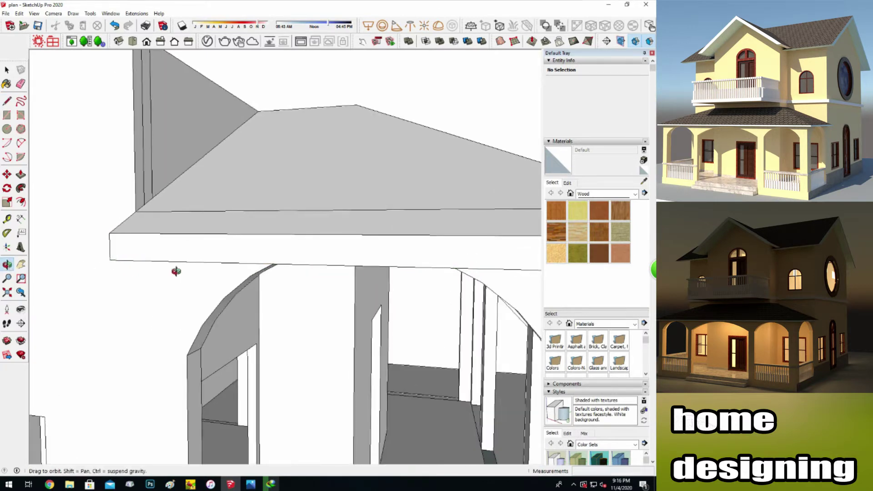
pyautogui.scroll(3, 381, 279)
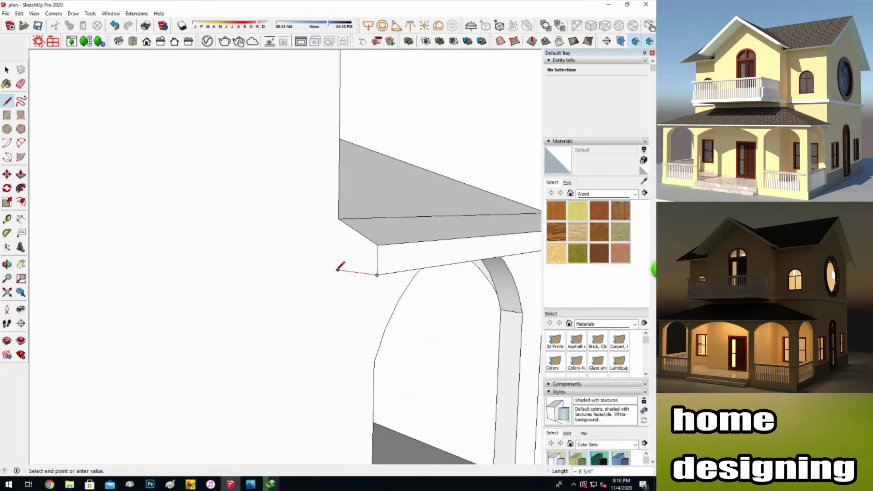
pyautogui.scroll(-2, 341, 214)
# From below the arches, end another line on the porch roof's eave edge.
pyautogui.moveTo(54, 271)
pyautogui.mouseDown(button='middle')
pyautogui.moveTo(133, 153)
pyautogui.moveTo(117, 227)
pyautogui.mouseUp(button='middle')
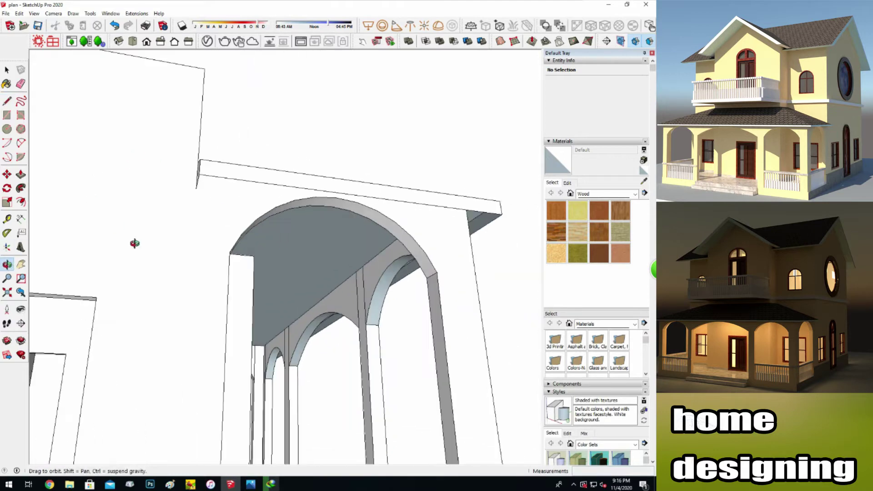
pyautogui.moveTo(8, 247); pyautogui.dragTo(91, 123, button='middle')
pyautogui.press('l')
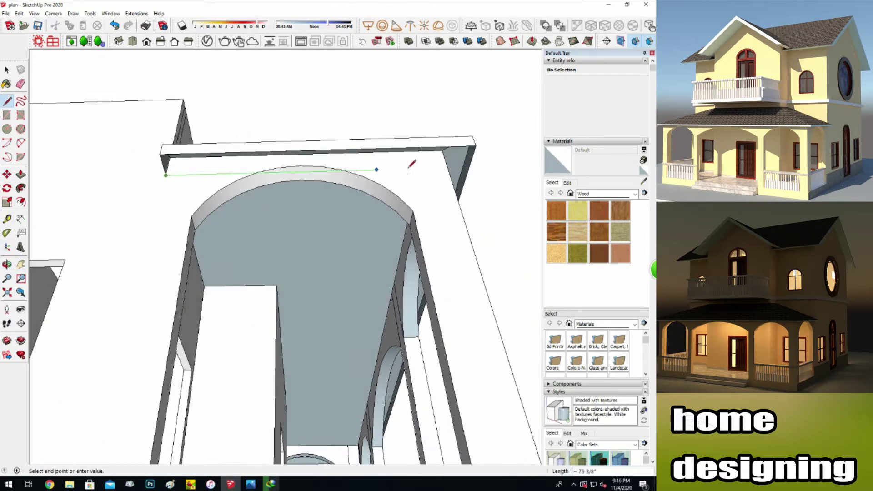
pyautogui.click(469, 167)
pyautogui.moveTo(93, 245)
pyautogui.mouseDown(button='middle')
pyautogui.moveTo(91, 361)
pyautogui.moveTo(254, 306)
pyautogui.moveTo(205, 172)
pyautogui.moveTo(228, 152)
pyautogui.moveTo(282, 202)
pyautogui.moveTo(263, 269)
pyautogui.moveTo(142, 322)
pyautogui.moveTo(208, 249)
pyautogui.moveTo(169, 329)
pyautogui.moveTo(136, 191)
pyautogui.mouseUp(button='middle')
pyautogui.scroll(3, 64, 214)
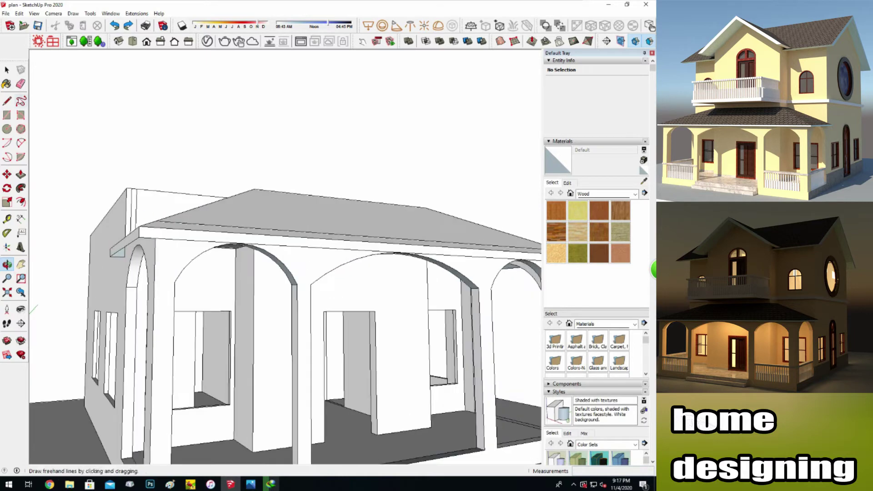
# Start a line at the left eave corner and bring the porch roof into view.
pyautogui.press('l')
pyautogui.scroll(2, 119, 244)
pyautogui.scroll(2, 113, 253)
pyautogui.scroll(-3, 140, 217)
pyautogui.click(121, 211)
pyautogui.scroll(3, 523, 250)
pyautogui.click(6, 264)
pyautogui.moveTo(91, 241); pyautogui.dragTo(40, 228)
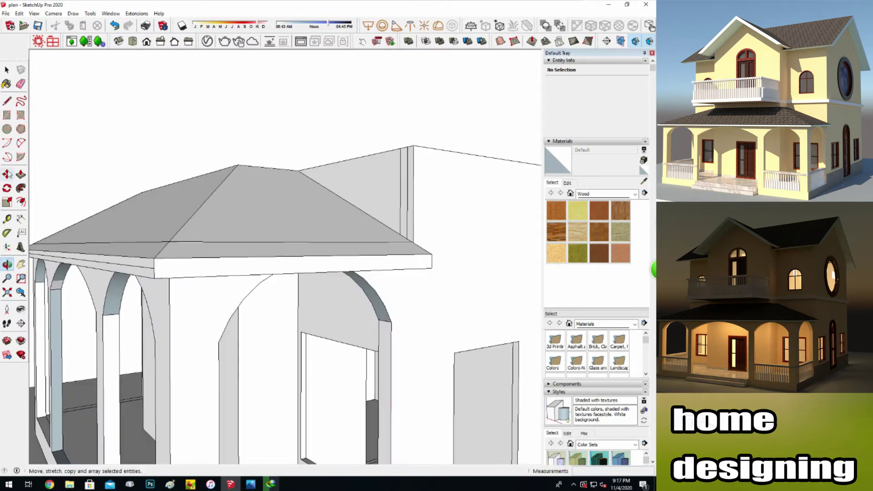
pyautogui.moveTo(435, 258); pyautogui.dragTo(292, 282, button='middle')
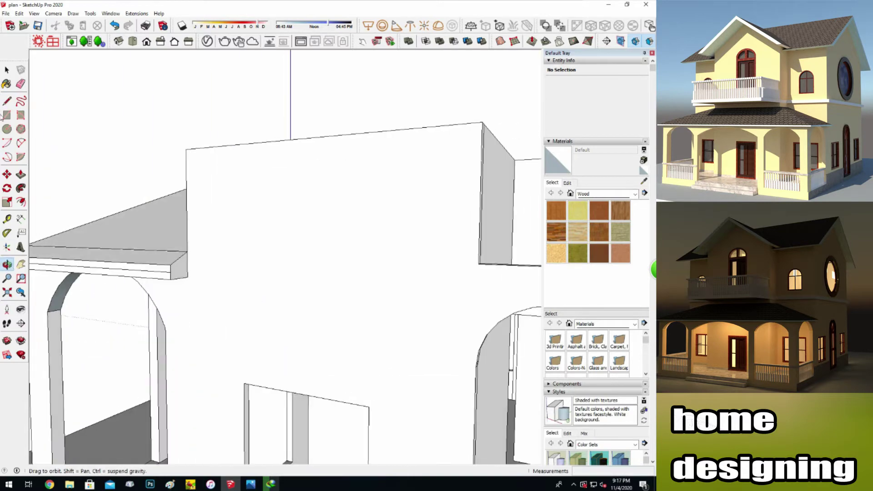
pyautogui.moveTo(193, 266)
pyautogui.mouseDown(button='middle')
pyautogui.moveTo(473, 306)
pyautogui.moveTo(279, 247)
pyautogui.moveTo(365, 273)
pyautogui.moveTo(294, 281)
pyautogui.mouseUp(button='middle')
# Erase the leftover edges along the fascia's underside and view the porch front.
pyautogui.press('e')
pyautogui.moveTo(189, 376); pyautogui.dragTo(231, 393, button='middle')
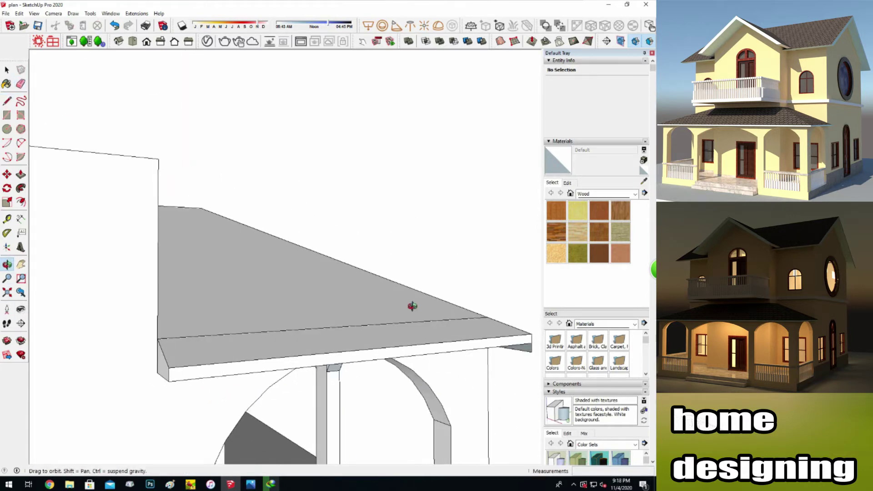
pyautogui.moveTo(412, 306); pyautogui.dragTo(136, 271, button='middle')
pyautogui.moveTo(372, 366)
pyautogui.mouseDown(button='middle')
pyautogui.moveTo(200, 307)
pyautogui.moveTo(146, 345)
pyautogui.moveTo(40, 107)
pyautogui.mouseUp(button='middle')
pyautogui.moveTo(265, 308); pyautogui.dragTo(502, 317)
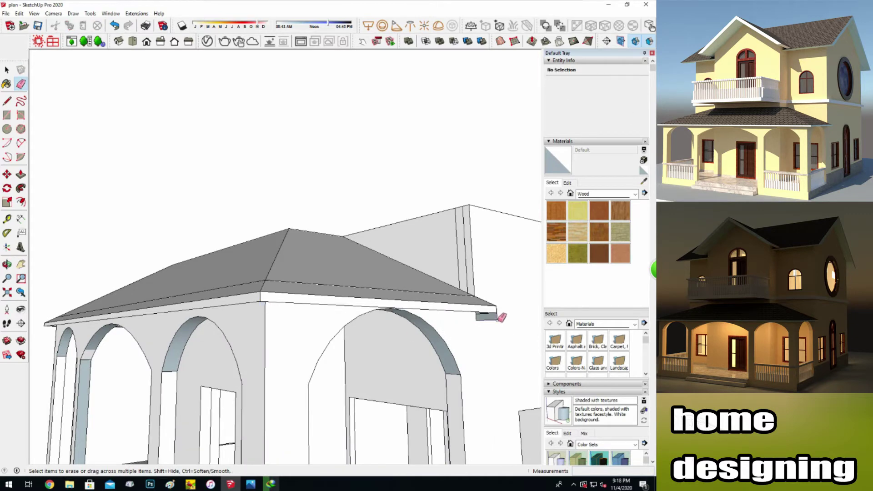
pyautogui.scroll(-3, 481, 317)
pyautogui.moveTo(481, 317)
pyautogui.mouseDown(button='middle')
pyautogui.moveTo(245, 293)
pyautogui.moveTo(360, 291)
pyautogui.moveTo(232, 306)
pyautogui.moveTo(43, 244)
pyautogui.mouseUp(button='middle')
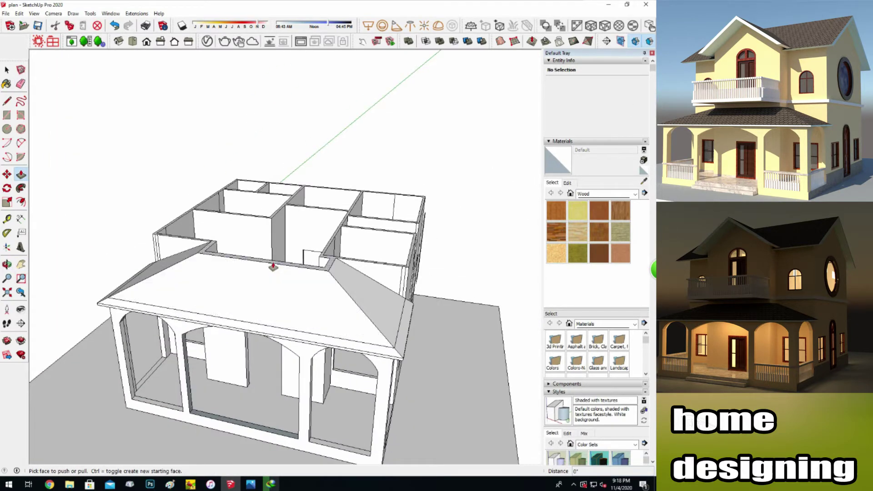
# Push/Pull the upper-floor walls taller and check the room layout from above.
pyautogui.moveTo(273, 267); pyautogui.dragTo(268, 223)
pyautogui.moveTo(268, 222)
pyautogui.mouseDown(button='middle')
pyautogui.moveTo(177, 234)
pyautogui.moveTo(136, 215)
pyautogui.moveTo(229, 298)
pyautogui.moveTo(273, 299)
pyautogui.moveTo(32, 270)
pyautogui.mouseUp(button='middle')
pyautogui.press('p')
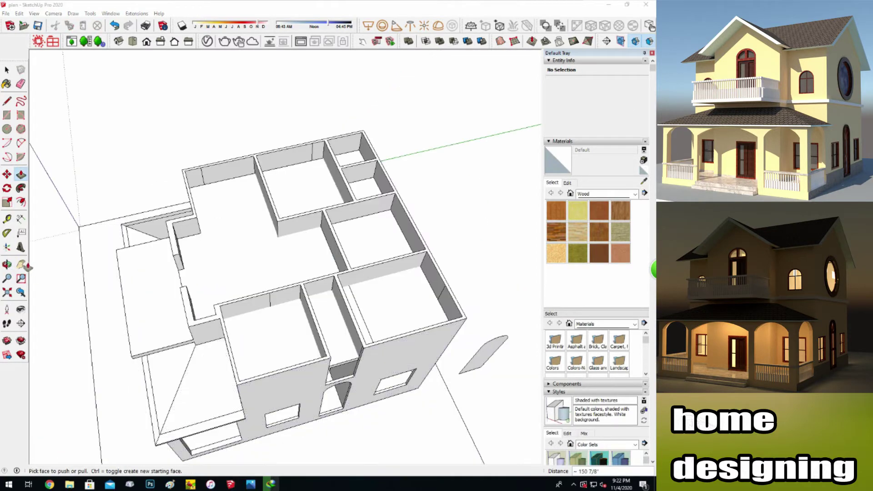
pyautogui.doubleClick(321, 366)
pyautogui.scroll(2, 321, 361)
pyautogui.moveTo(182, 264)
pyautogui.mouseDown(button='middle')
pyautogui.moveTo(283, 279)
pyautogui.moveTo(432, 262)
pyautogui.moveTo(329, 149)
pyautogui.mouseUp(button='middle')
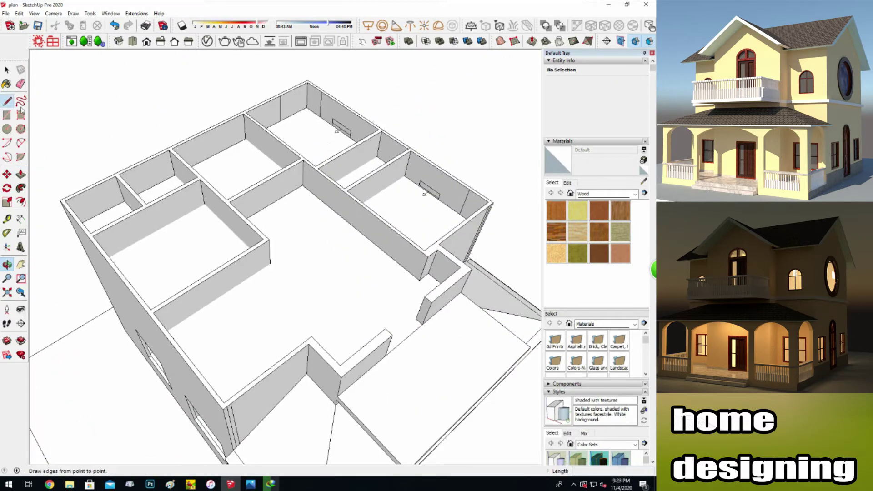
pyautogui.moveTo(146, 273); pyautogui.dragTo(114, 282, button='middle')
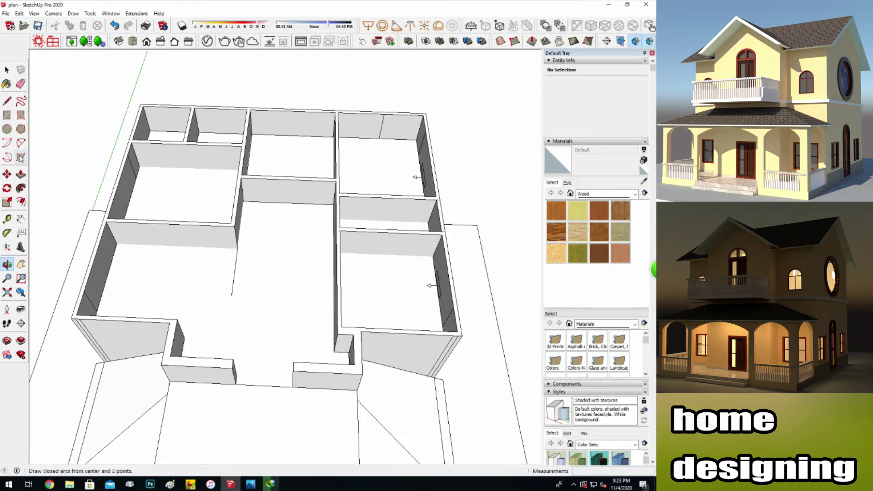
pyautogui.click(20, 174)
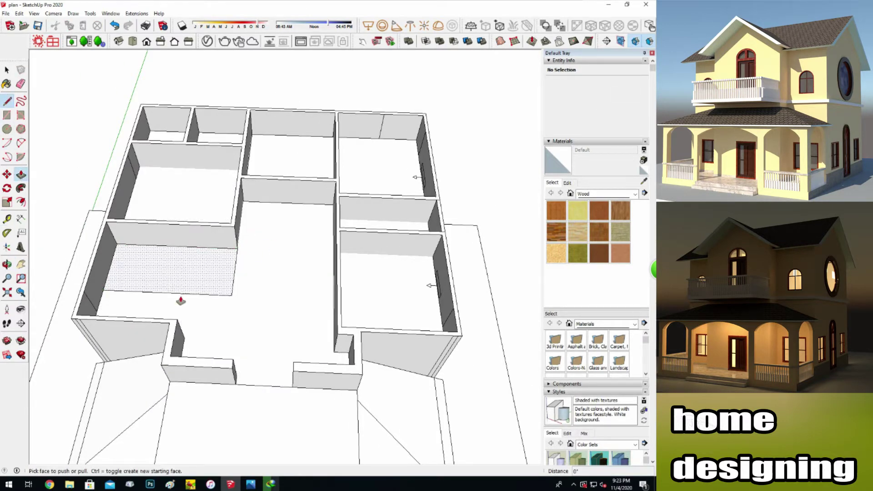
pyautogui.moveTo(187, 275); pyautogui.dragTo(365, 260, button='middle')
pyautogui.moveTo(365, 260)
pyautogui.mouseDown()
pyautogui.moveTo(238, 254)
pyautogui.moveTo(286, 308)
pyautogui.moveTo(241, 189)
pyautogui.moveTo(211, 214)
pyautogui.moveTo(269, 253)
pyautogui.mouseUp()
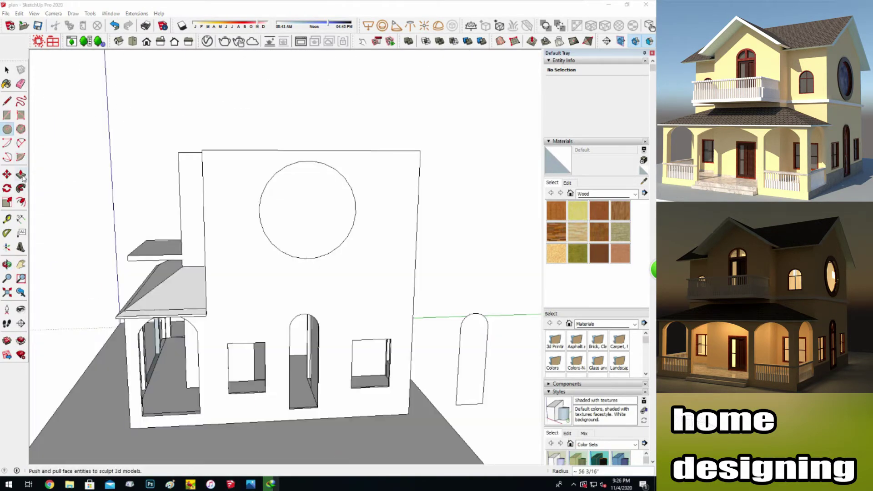
# Offset the wall circle inward into a ring and recess the ring into the wall.
pyautogui.click(20, 202)
pyautogui.click(263, 191)
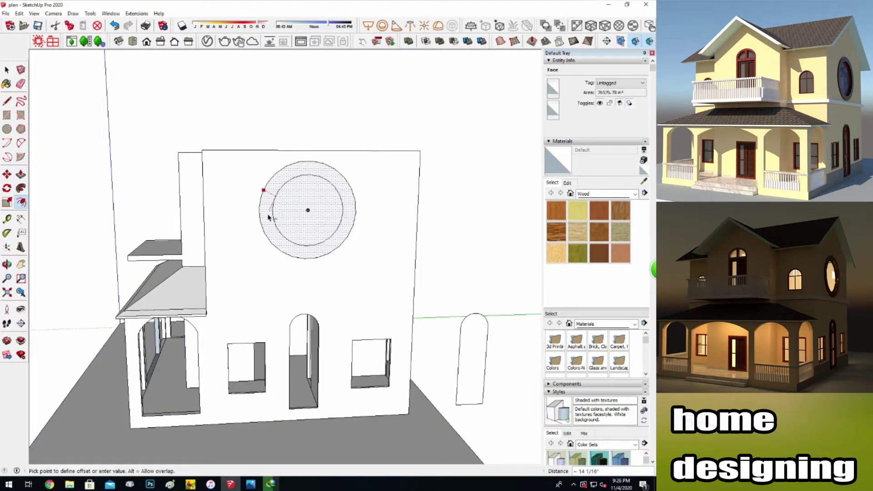
pyautogui.click(265, 217)
pyautogui.press('p')
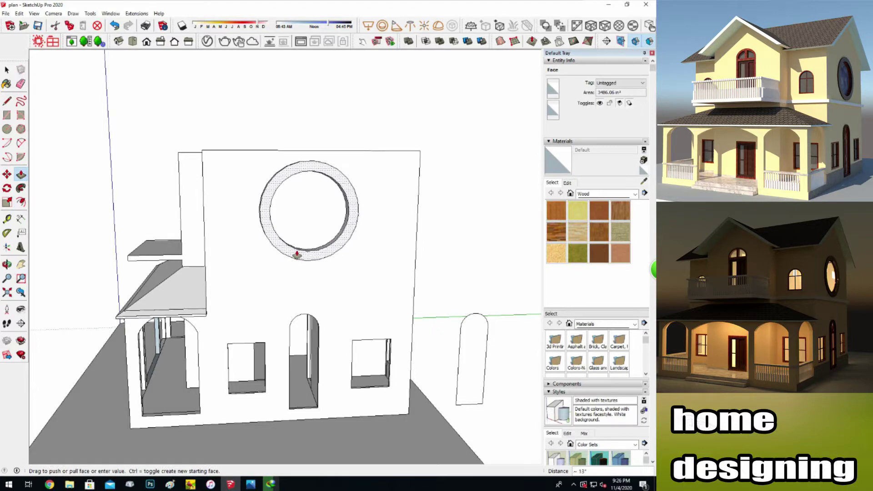
pyautogui.moveTo(292, 249); pyautogui.dragTo(76, 258)
pyautogui.moveTo(76, 258); pyautogui.dragTo(288, 249, button='middle')
pyautogui.click(362, 246)
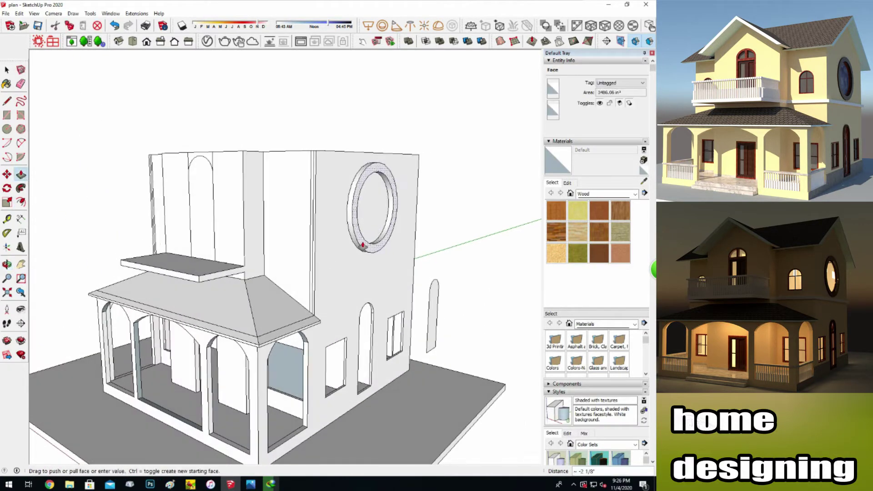
pyautogui.click(361, 246)
# Move the inner circle aside as a spare and push the window face through the wall.
pyautogui.moveTo(10, 278)
pyautogui.mouseDown(button='middle')
pyautogui.moveTo(137, 273)
pyautogui.moveTo(203, 228)
pyautogui.moveTo(306, 255)
pyautogui.mouseUp(button='middle')
pyautogui.press('space')
pyautogui.click(302, 230)
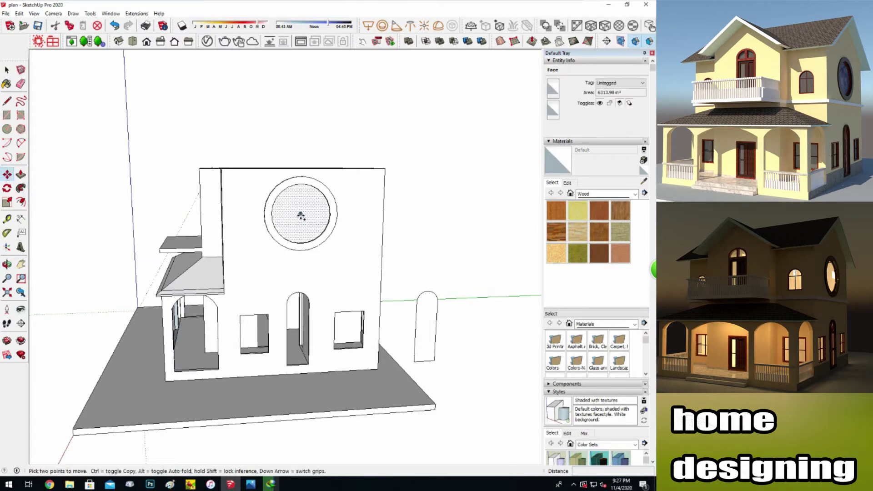
pyautogui.click(302, 217)
pyautogui.click(472, 211)
pyautogui.press('space')
pyautogui.click(472, 211)
pyautogui.hotkey('ctrl', 'z')
pyautogui.press('space')
pyautogui.click(295, 252)
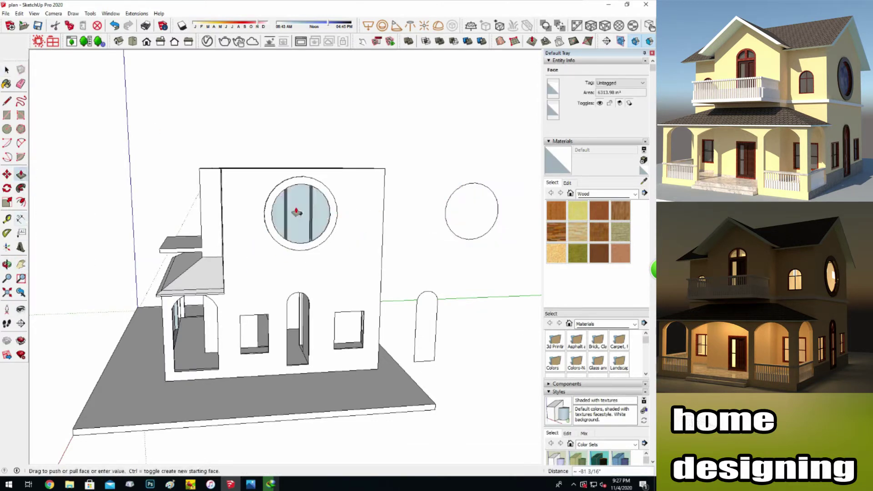
# Offset the spare circle inward to form a thin frame.
pyautogui.moveTo(273, 273); pyautogui.dragTo(318, 237, button='middle')
pyautogui.scroll(3, 317, 238)
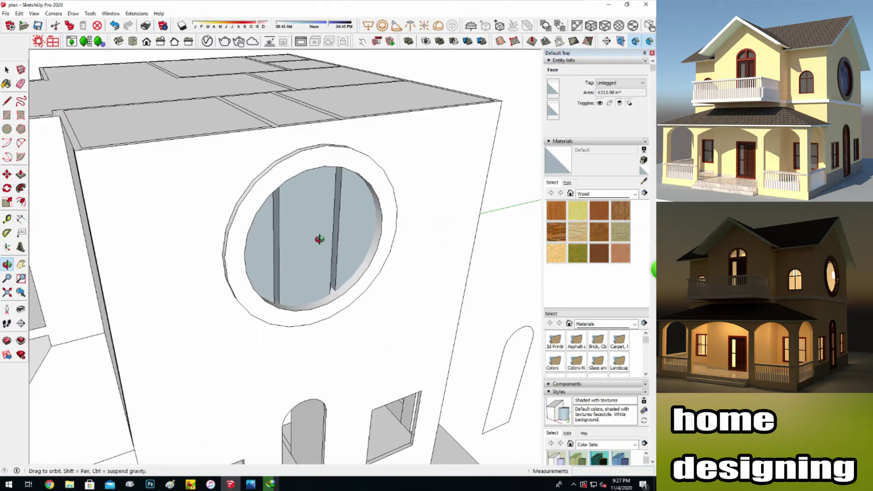
pyautogui.press('f')
pyautogui.click(435, 247)
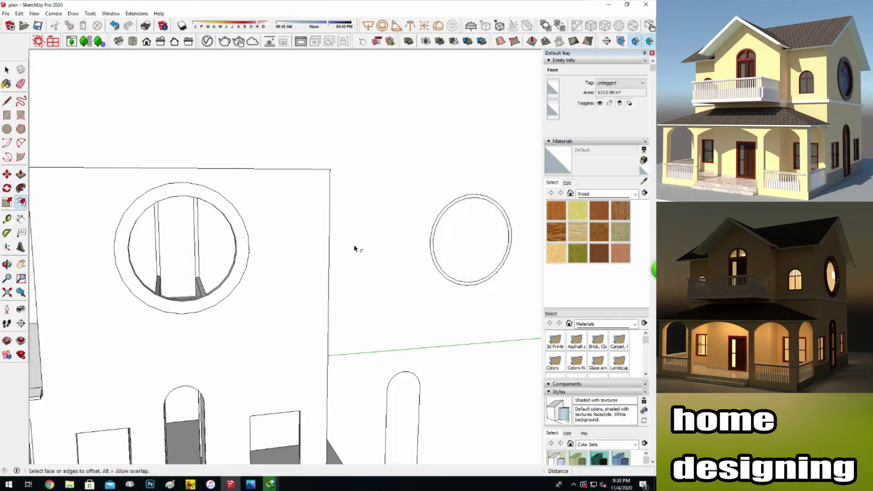
# Paint the circle with Glass and Mirrors' Translucent Glass Safety material.
pyautogui.click(635, 193)
pyautogui.click(605, 235)
pyautogui.click(559, 257)
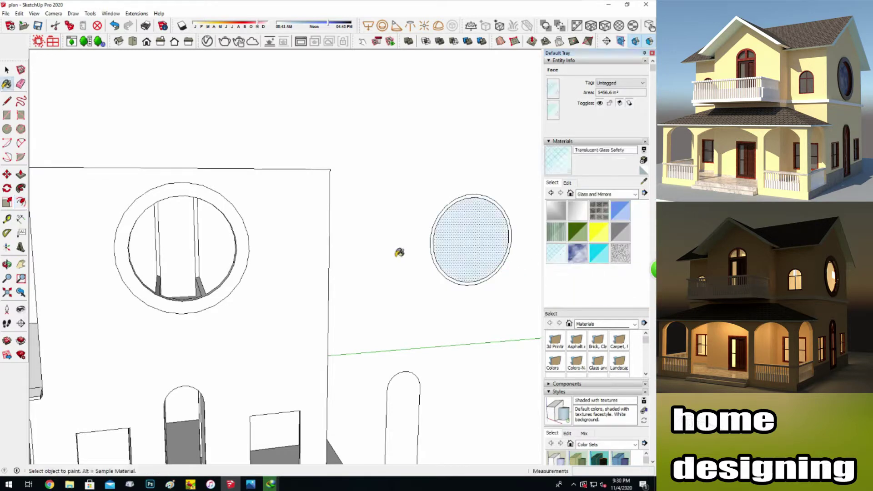
pyautogui.click(568, 183)
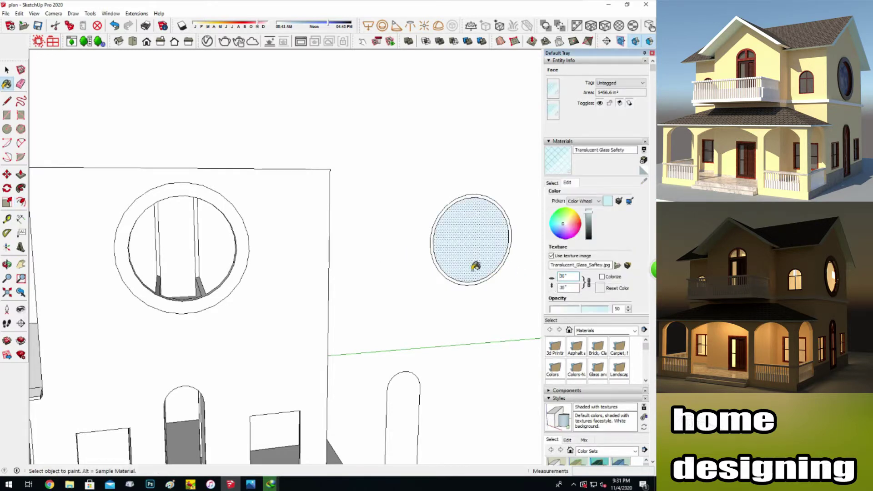
# Box-select the whole glass circle and make it a group.
pyautogui.click(5, 71)
pyautogui.click(432, 234)
pyautogui.scroll(2, 459, 230)
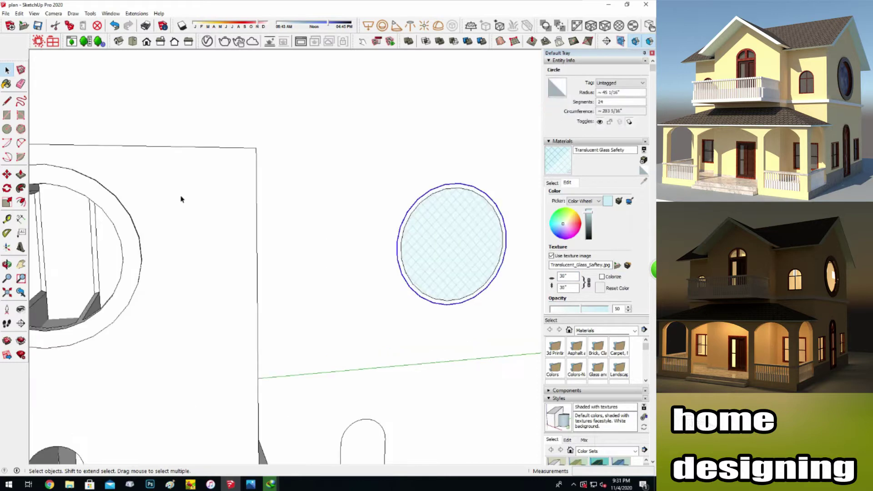
pyautogui.click(405, 224)
pyautogui.moveTo(406, 224)
pyautogui.mouseDown(button='middle')
pyautogui.moveTo(348, 195)
pyautogui.moveTo(254, 172)
pyautogui.mouseUp(button='middle')
pyautogui.press('space')
pyautogui.moveTo(317, 135); pyautogui.dragTo(487, 298)
pyautogui.rightClick(429, 232)
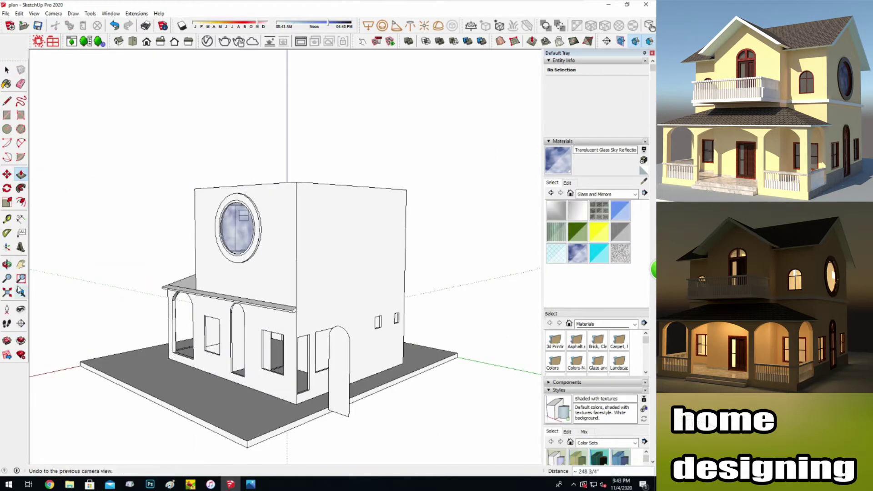
pyautogui.moveTo(296, 307); pyautogui.dragTo(206, 303, button='middle')
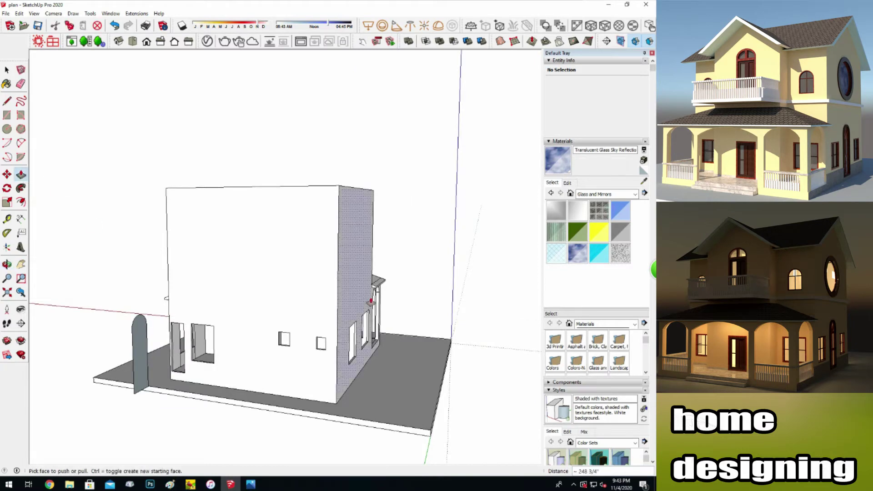
# Push/Pull the small overhang into a long eave band along the side wall.
pyautogui.click(341, 308)
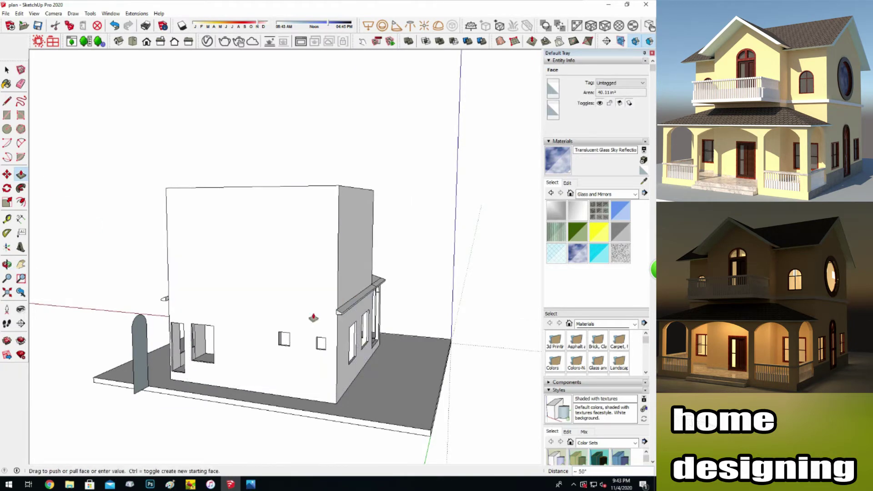
pyautogui.click(166, 299)
pyautogui.scroll(3, 335, 317)
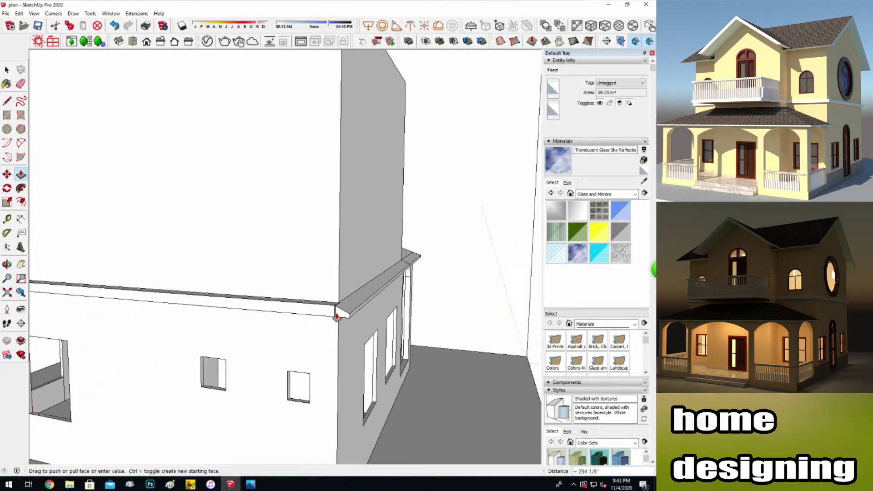
pyautogui.click(338, 309)
pyautogui.scroll(-5, 118, 327)
pyautogui.moveTo(118, 328)
pyautogui.mouseDown(button='middle')
pyautogui.moveTo(398, 295)
pyautogui.moveTo(384, 387)
pyautogui.mouseUp(button='middle')
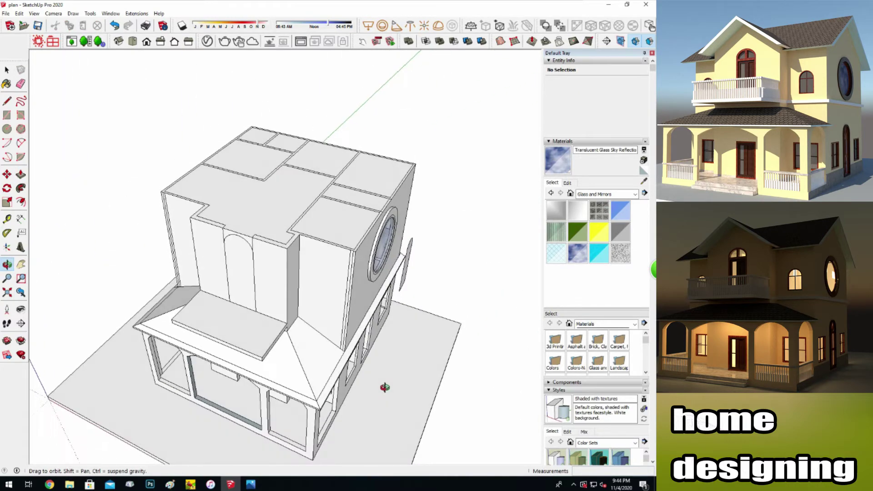
# Select the six top faces of the upper floor.
pyautogui.click(7, 70)
pyautogui.click(234, 195)
pyautogui.click(205, 220)
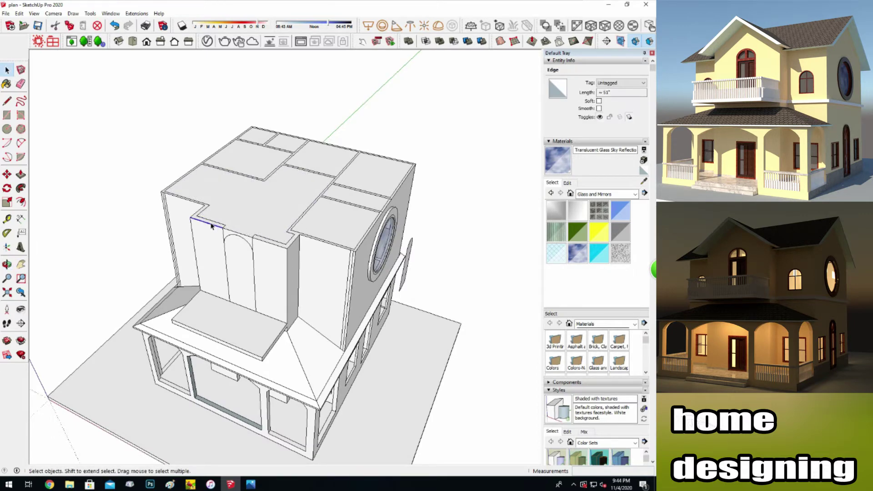
pyautogui.scroll(2, 207, 221)
pyautogui.keyDown('shift'); pyautogui.click(253, 215); pyautogui.keyUp('shift')
pyautogui.keyDown('shift'); pyautogui.click(282, 116); pyautogui.keyUp('shift')
pyautogui.keyDown('shift'); pyautogui.click(346, 141); pyautogui.keyUp('shift')
pyautogui.keyDown('shift'); pyautogui.click(423, 159); pyautogui.keyUp('shift')
pyautogui.keyDown('shift'); pyautogui.click(400, 196); pyautogui.keyUp('shift')
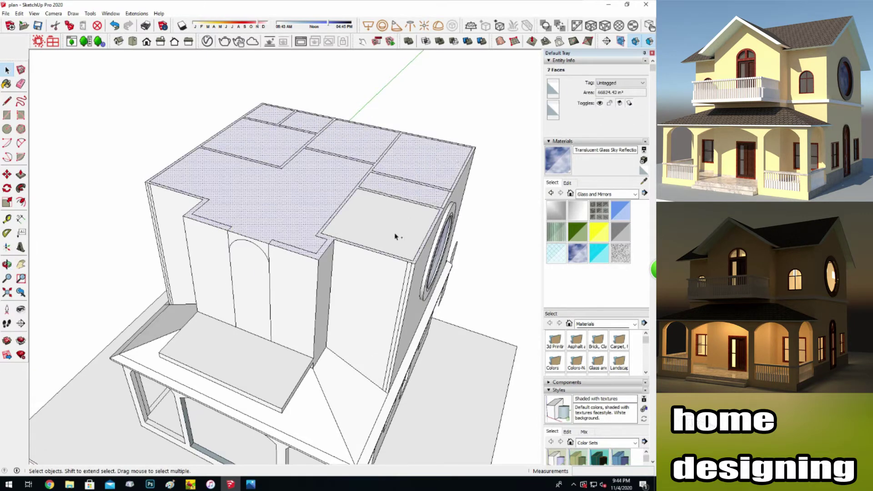
pyautogui.keyDown('shift'); pyautogui.click(382, 232); pyautogui.keyUp('shift')
# Run Extensions > Instant Roof Pro > Make Roof on the selected faces, then clear the selection.
pyautogui.click(132, 13)
pyautogui.click(224, 86)
pyautogui.press('Return')
pyautogui.click(137, 13)
pyautogui.click(255, 51)
pyautogui.click(392, 351)
pyautogui.click(111, 171)
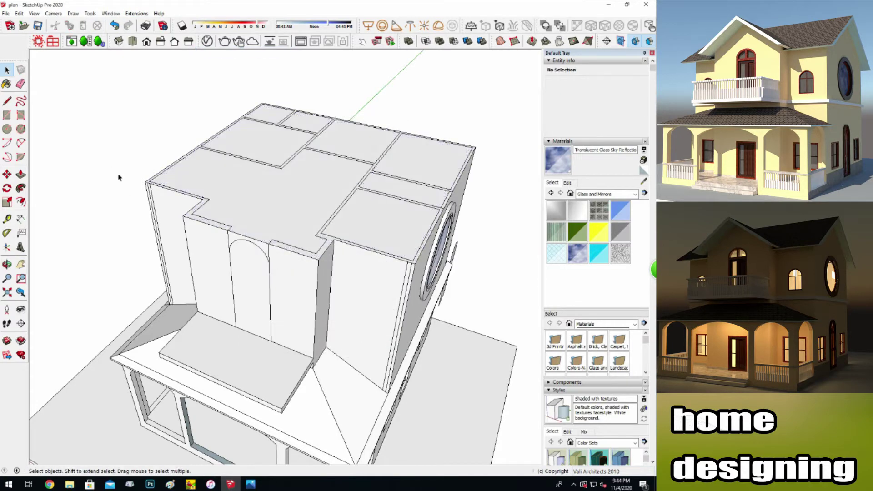
pyautogui.moveTo(330, 192); pyautogui.dragTo(26, 170, button='middle')
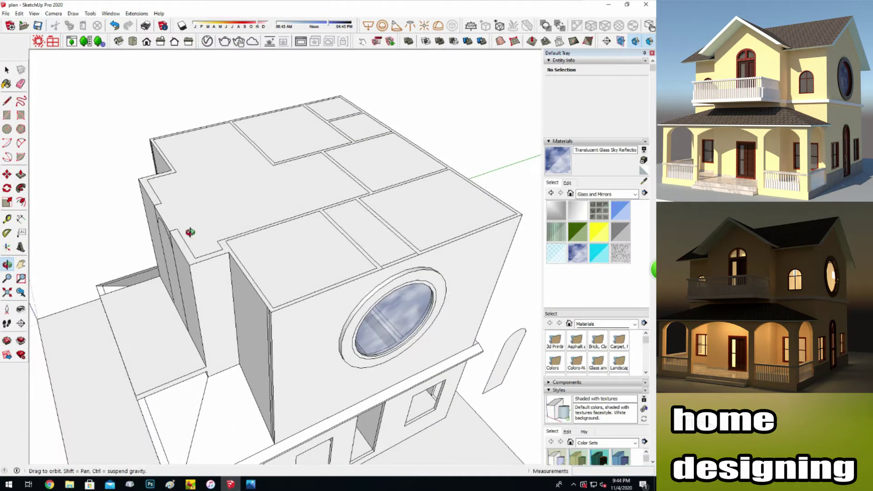
# Select the round window group and move it out beside the front wall.
pyautogui.press('e')
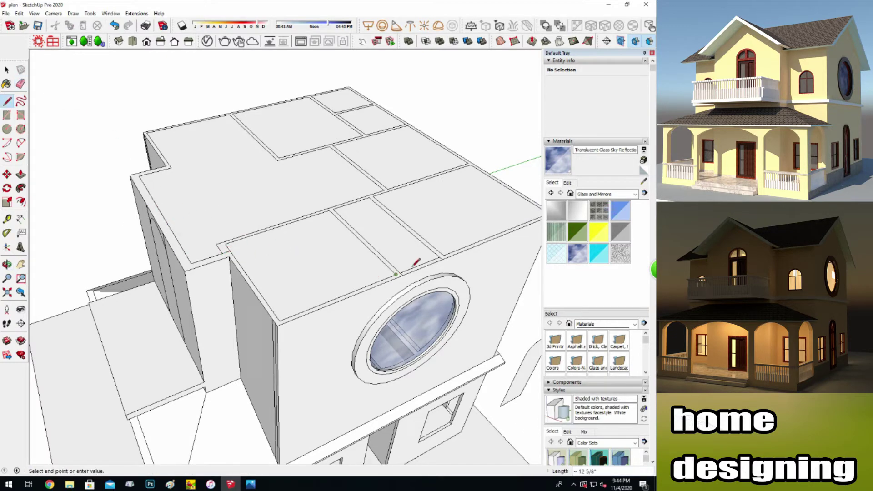
pyautogui.click(396, 274)
pyautogui.moveTo(273, 227); pyautogui.dragTo(146, 152)
pyautogui.press('space')
pyautogui.scroll(-2, 280, 249)
pyautogui.click(280, 249)
pyautogui.click(7, 174)
pyautogui.click(303, 249)
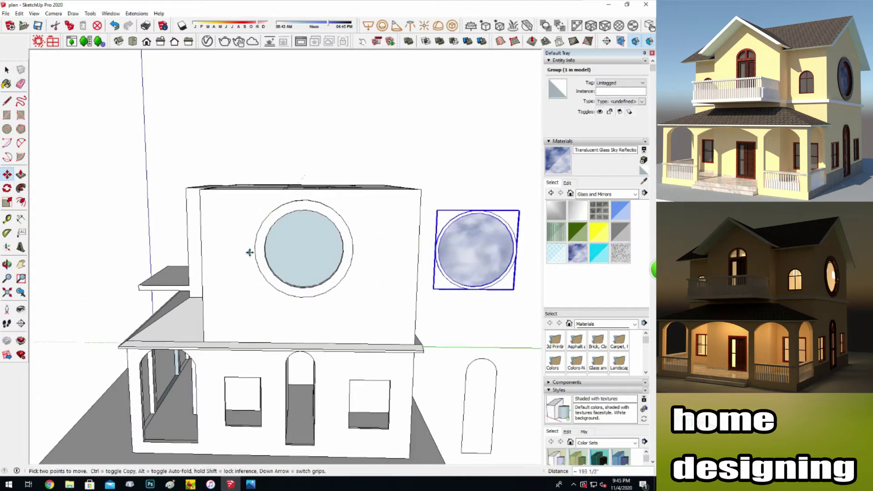
pyautogui.click(476, 249)
# Move the window by its bottom point back into the round opening.
pyautogui.press('o')
pyautogui.moveTo(303, 177); pyautogui.dragTo(319, 214)
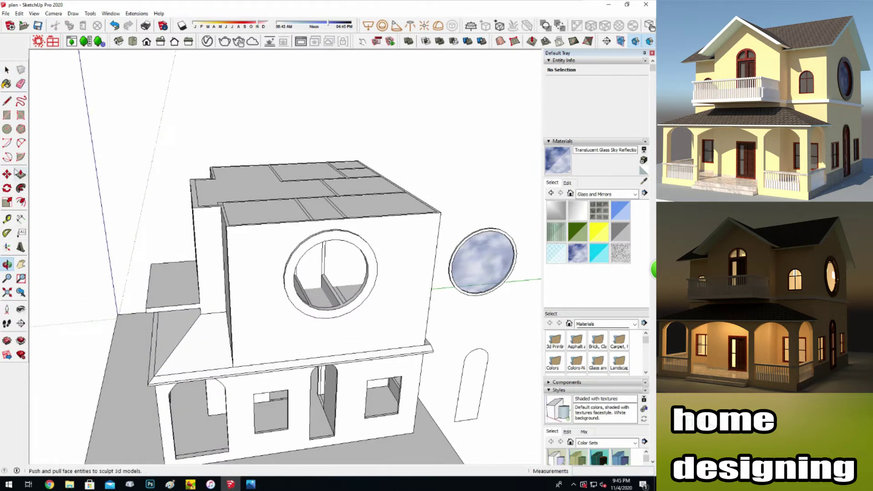
pyautogui.press('m')
pyautogui.click(477, 295)
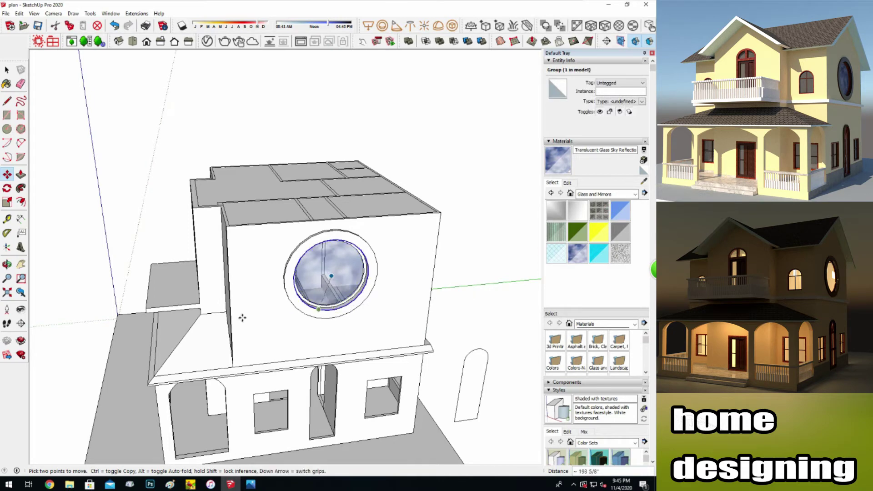
pyautogui.click(243, 318)
# Push/Pull the glass pane 1 3/8" back into the wall.
pyautogui.press('o')
pyautogui.moveTo(210, 249)
pyautogui.mouseDown()
pyautogui.moveTo(381, 246)
pyautogui.moveTo(346, 255)
pyautogui.mouseUp()
pyautogui.click(21, 174)
pyautogui.moveTo(377, 227); pyautogui.dragTo(371, 219)
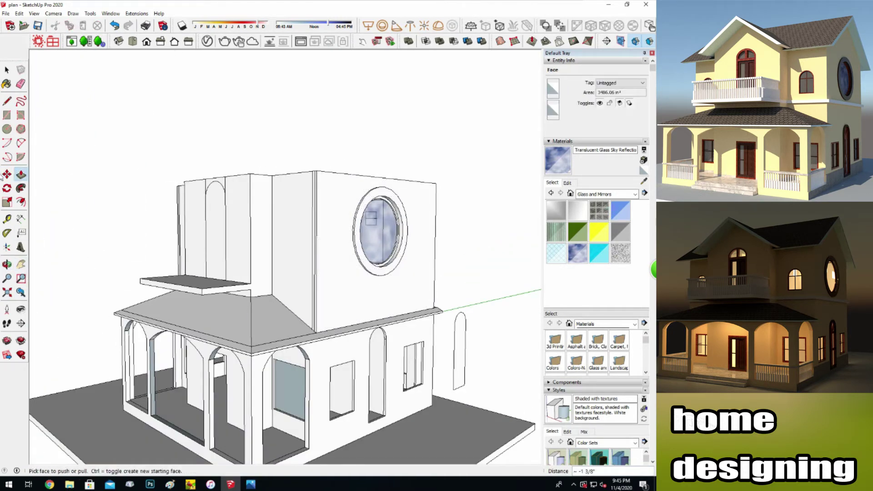
pyautogui.press('o')
pyautogui.moveTo(171, 312); pyautogui.dragTo(204, 309)
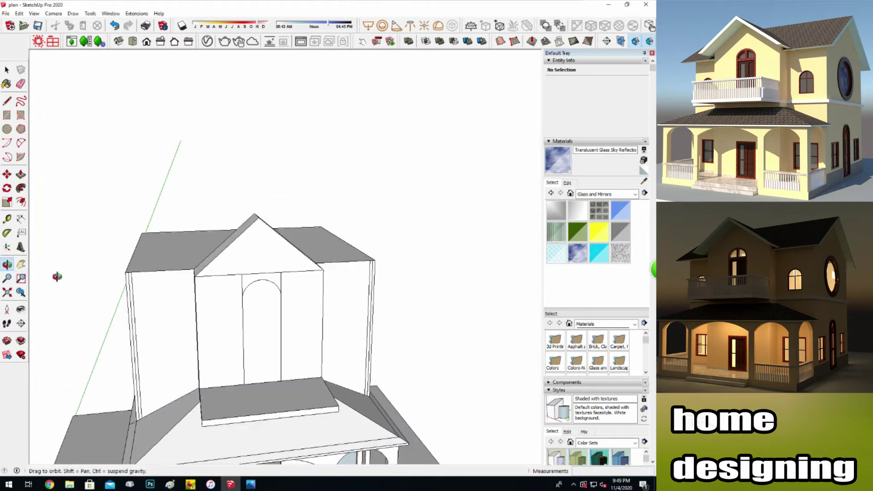
# Orbit to look down on the upper roof and enter its group for editing.
pyautogui.scroll(-5, 57, 276)
pyautogui.moveTo(91, 313); pyautogui.dragTo(124, 347)
pyautogui.moveTo(111, 283); pyautogui.dragTo(93, 334)
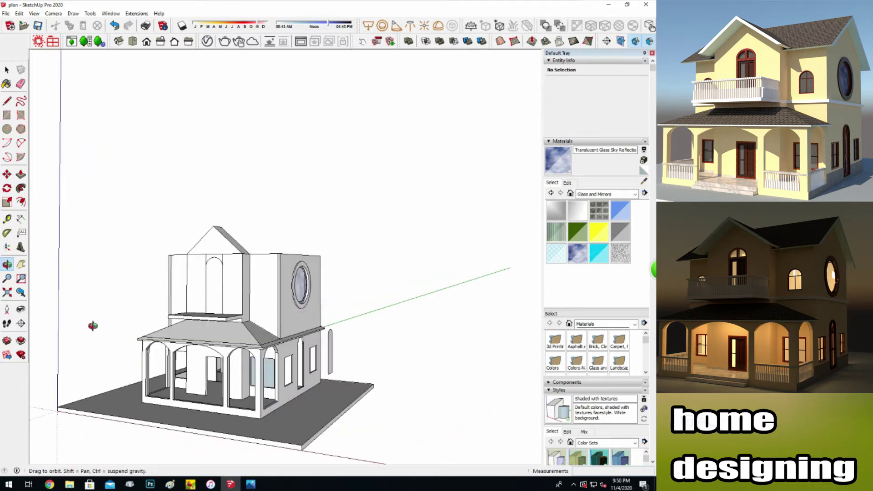
pyautogui.moveTo(253, 359); pyautogui.dragTo(296, 272)
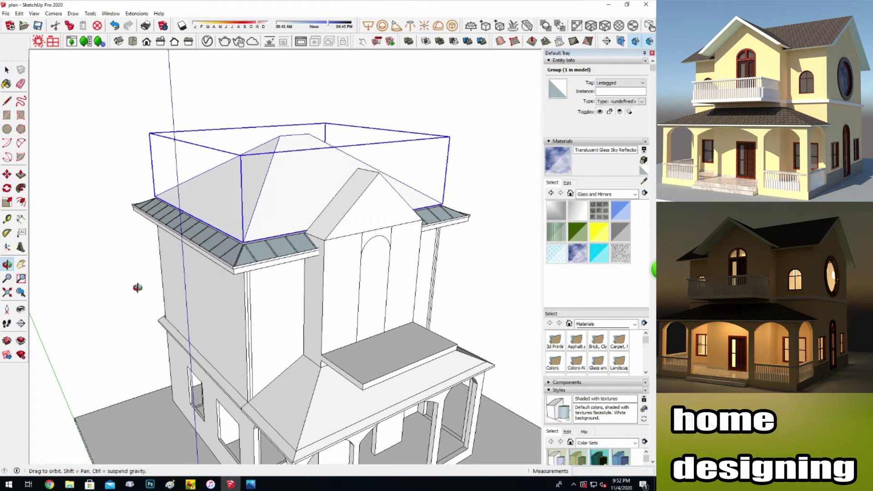
pyautogui.moveTo(75, 273); pyautogui.dragTo(282, 195, button='middle')
pyautogui.press('p')
pyautogui.press('space')
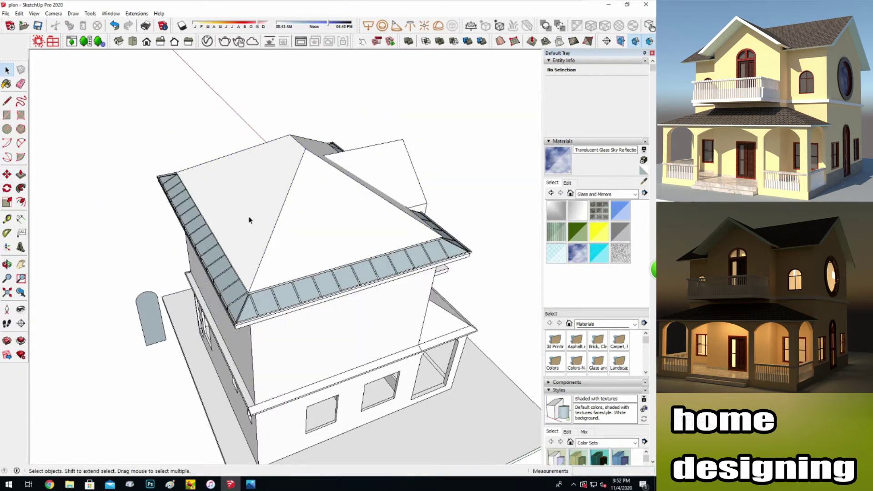
pyautogui.doubleClick(233, 219)
# Move the upper roof's corner point onto the eave band corner.
pyautogui.press('m')
pyautogui.scroll(1, 236, 319)
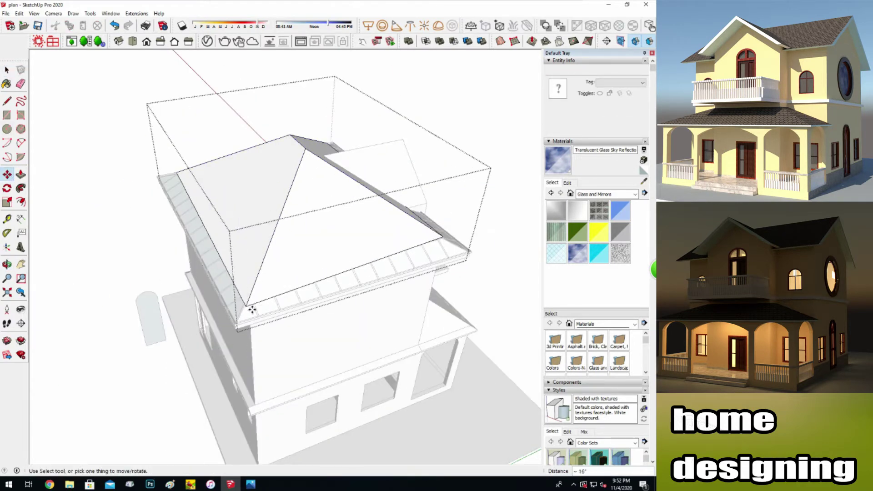
pyautogui.scroll(3, 246, 309)
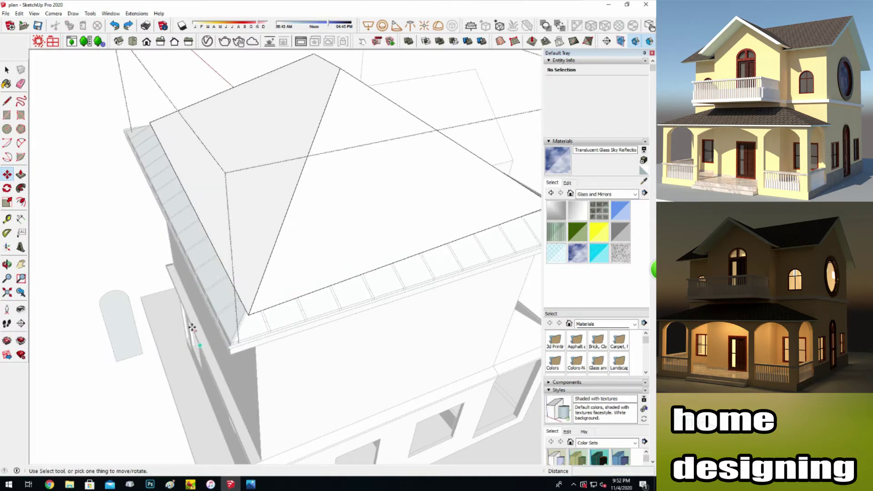
pyautogui.scroll(-1, 255, 332)
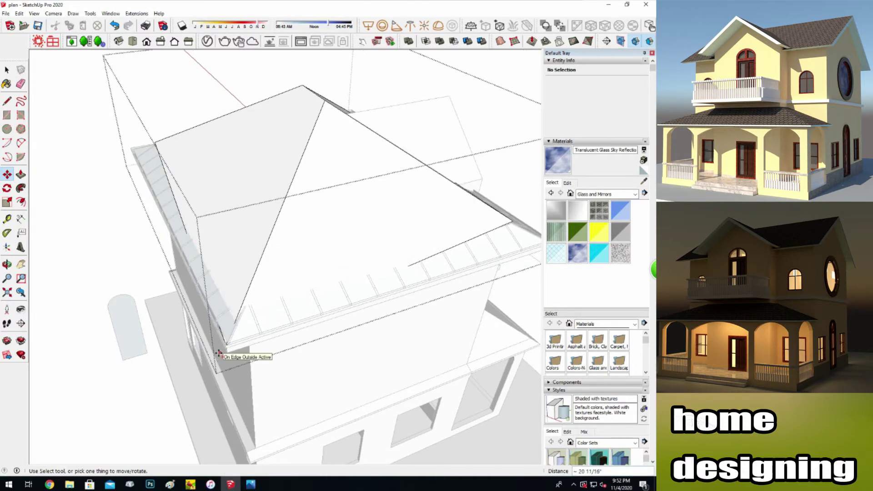
pyautogui.moveTo(219, 328); pyautogui.dragTo(58, 186, button='middle')
pyautogui.click(288, 302)
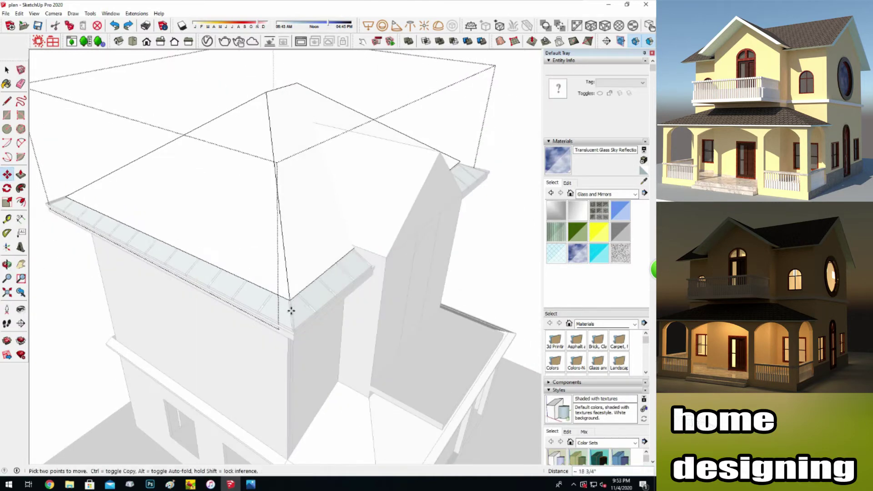
pyautogui.click(271, 277)
# Orbit around the house and begin box-selecting the upper storey and roofs.
pyautogui.scroll(-3, 195, 237)
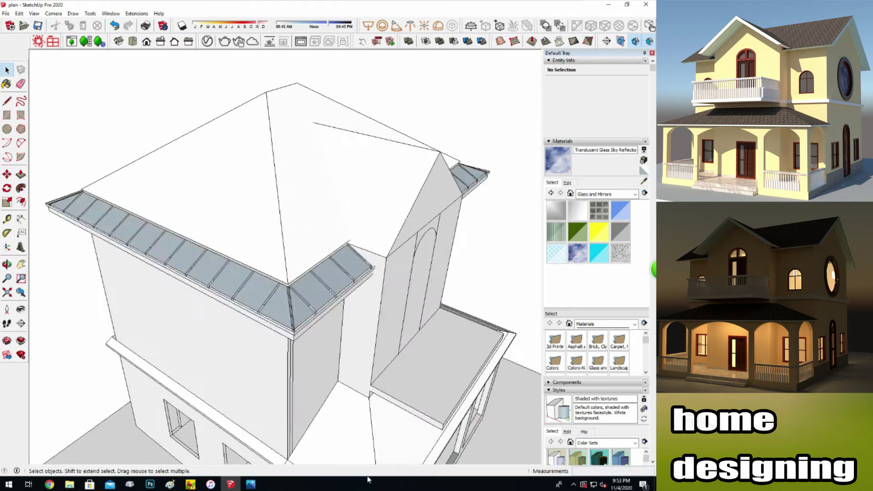
pyautogui.moveTo(170, 181)
pyautogui.mouseDown(button='middle')
pyautogui.moveTo(251, 123)
pyautogui.moveTo(237, 222)
pyautogui.moveTo(225, 222)
pyautogui.mouseUp(button='middle')
pyautogui.moveTo(62, 78); pyautogui.dragTo(419, 273)
pyautogui.moveTo(88, 106)
pyautogui.mouseDown()
pyautogui.moveTo(434, 281)
pyautogui.moveTo(421, 284)
pyautogui.mouseUp()
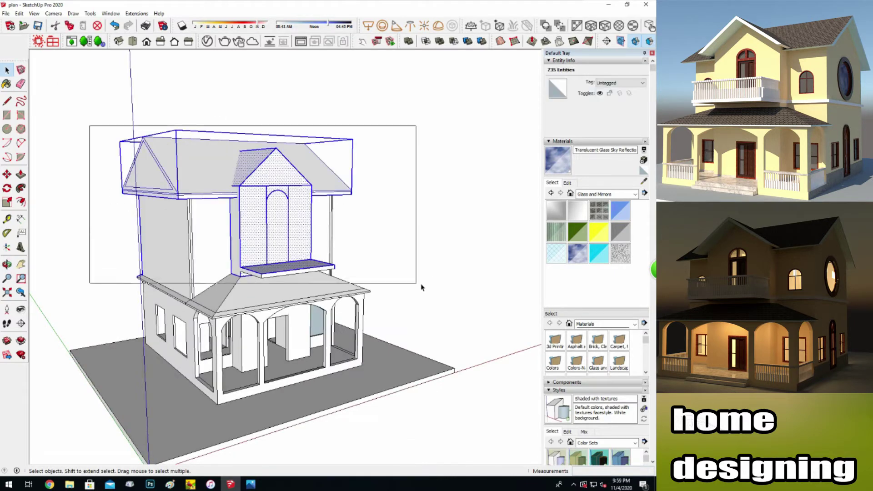
# Select the upper storey and roofs, then orbit to the gable and balcony above the porch roof.
pyautogui.moveTo(87, 125); pyautogui.dragTo(463, 435)
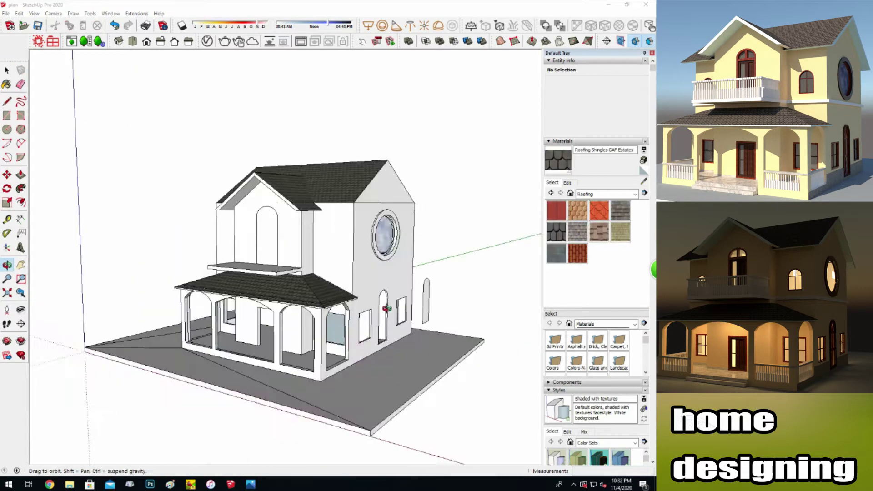
pyautogui.moveTo(386, 308)
pyautogui.mouseDown(button='middle')
pyautogui.moveTo(508, 308)
pyautogui.moveTo(132, 308)
pyautogui.moveTo(433, 315)
pyautogui.mouseUp(button='middle')
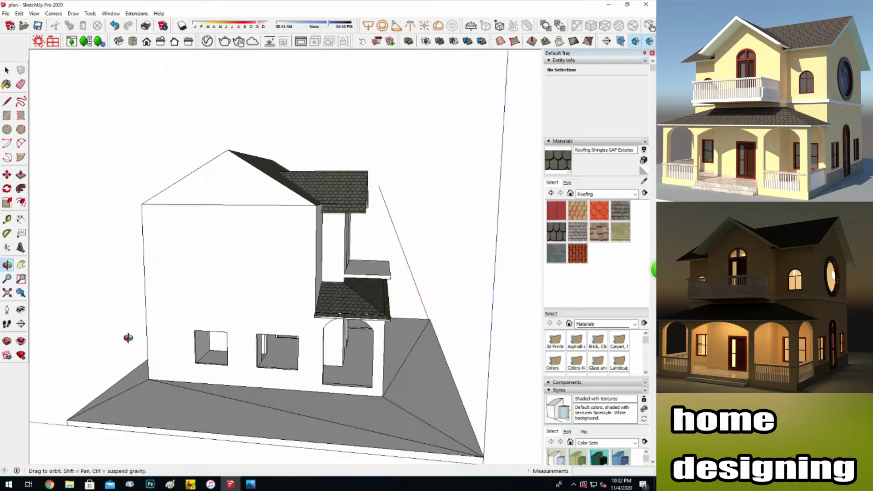
pyautogui.moveTo(433, 315); pyautogui.dragTo(45, 343)
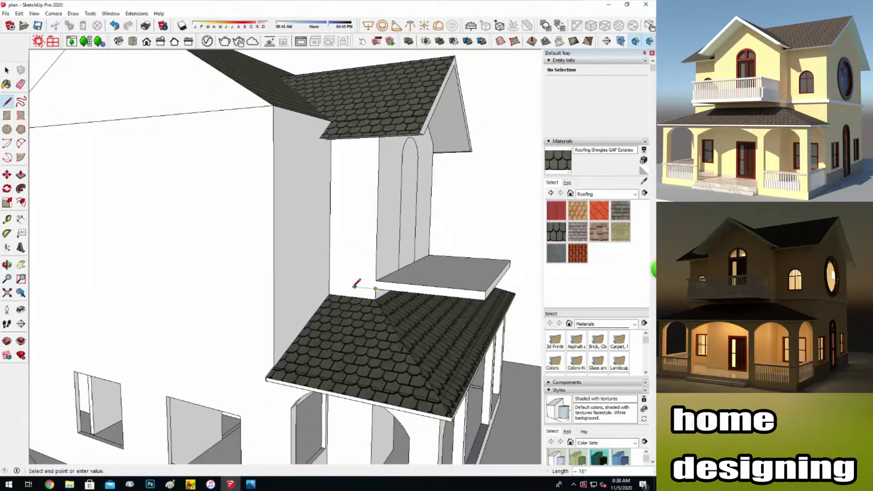
pyautogui.moveTo(54, 283)
pyautogui.mouseDown(button='middle')
pyautogui.moveTo(191, 306)
pyautogui.moveTo(166, 306)
pyautogui.mouseUp(button='middle')
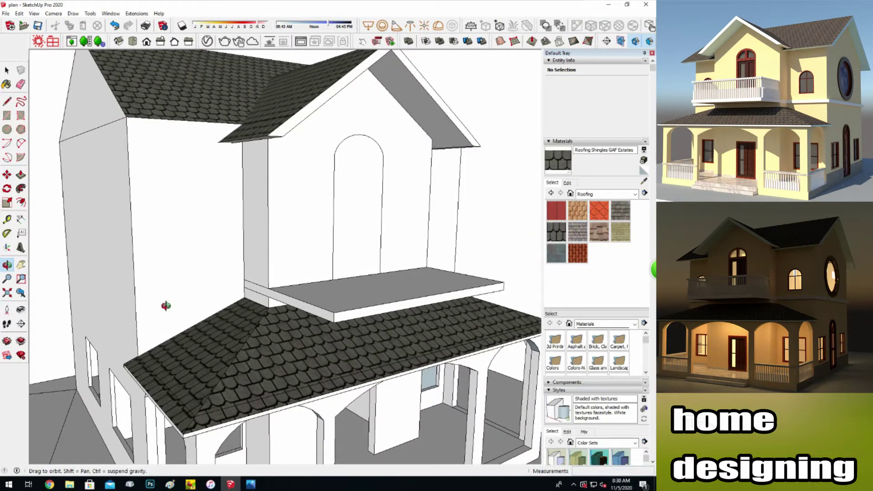
# Offset the thin wall face at the balcony corner and push it out about 2 7/8" into a band.
pyautogui.scroll(3, 245, 287)
pyautogui.click(250, 289)
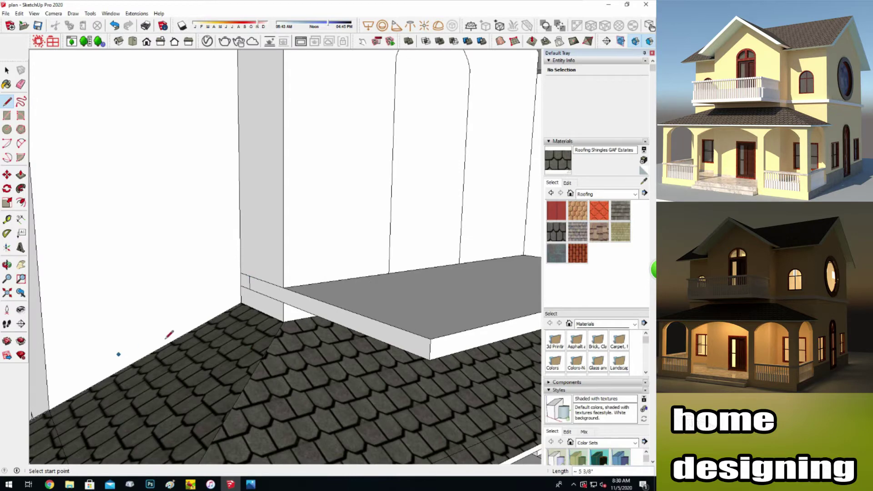
pyautogui.scroll(-5, 208, 316)
pyautogui.press('f')
pyautogui.click(150, 299)
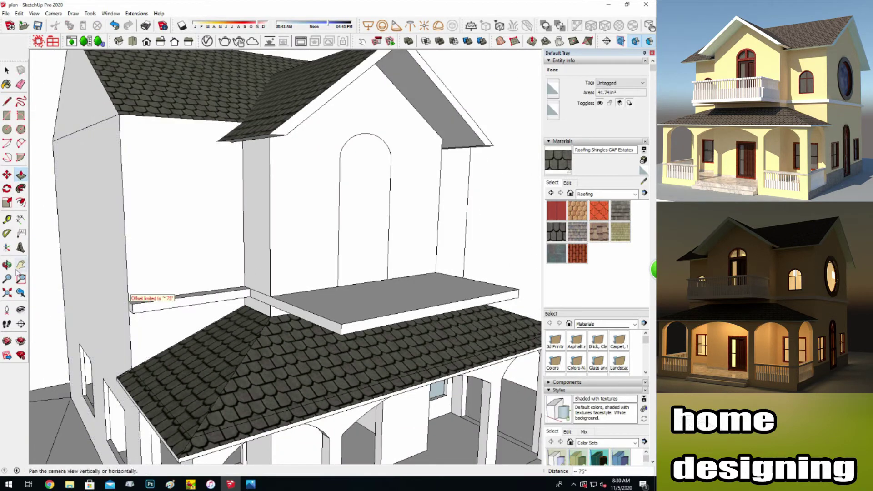
pyautogui.moveTo(67, 299); pyautogui.dragTo(208, 296, button='middle')
pyautogui.press('p')
pyautogui.click(337, 304)
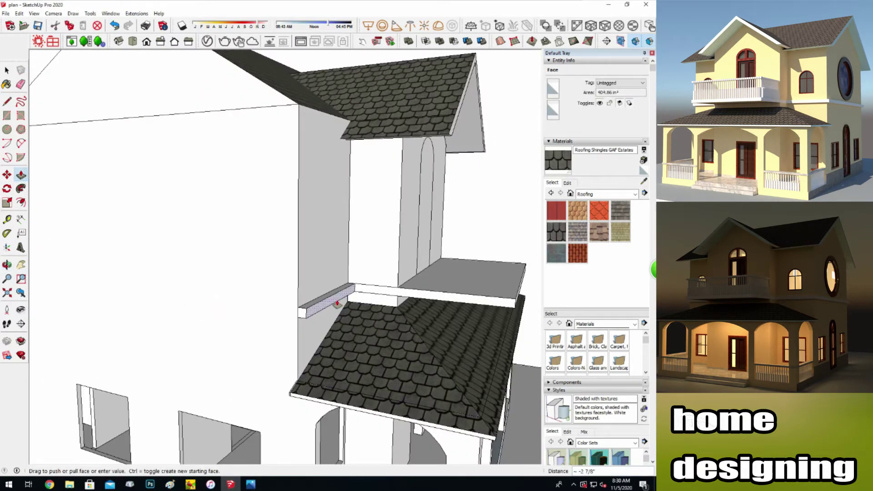
pyautogui.click(302, 316)
# Repeat the band extrusion on the side wall.
pyautogui.moveTo(303, 316); pyautogui.dragTo(179, 251, button='middle')
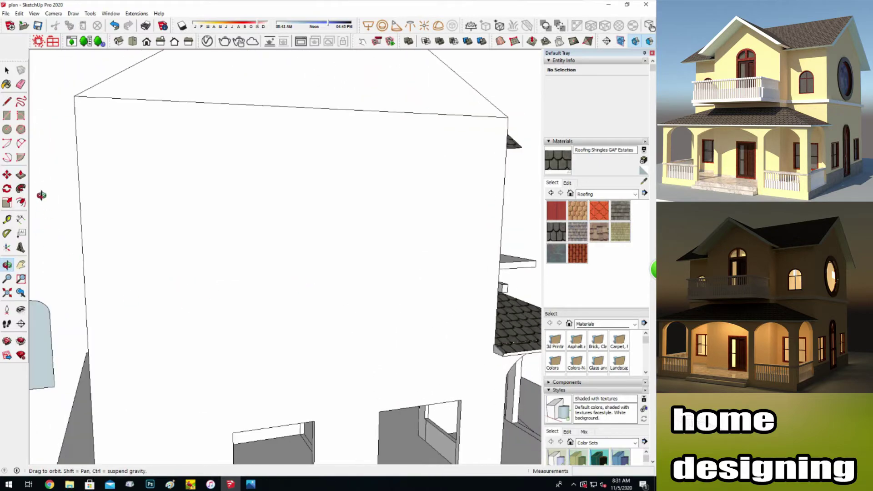
pyautogui.press('p')
pyautogui.moveTo(179, 251)
pyautogui.mouseDown()
pyautogui.moveTo(137, 291)
pyautogui.moveTo(221, 297)
pyautogui.mouseUp()
pyautogui.doubleClick(109, 273)
pyautogui.press('o')
# Extend the band faces on the round-window wall and near the gable, then orbit to check.
pyautogui.moveTo(133, 291)
pyautogui.mouseDown()
pyautogui.moveTo(306, 308)
pyautogui.moveTo(228, 277)
pyautogui.moveTo(312, 292)
pyautogui.moveTo(468, 279)
pyautogui.mouseUp()
pyautogui.press('p')
pyautogui.click(499, 251)
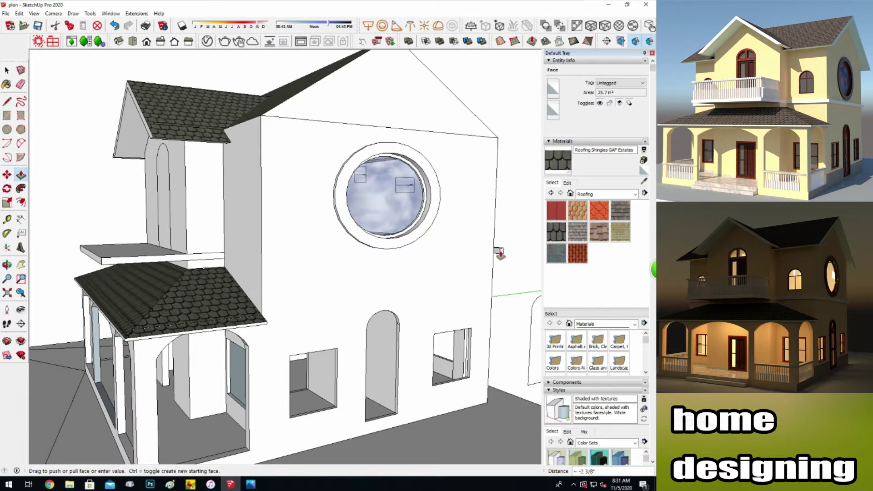
pyautogui.moveTo(254, 263)
pyautogui.mouseDown(button='middle')
pyautogui.moveTo(468, 273)
pyautogui.moveTo(428, 261)
pyautogui.mouseUp(button='middle')
pyautogui.click(429, 261)
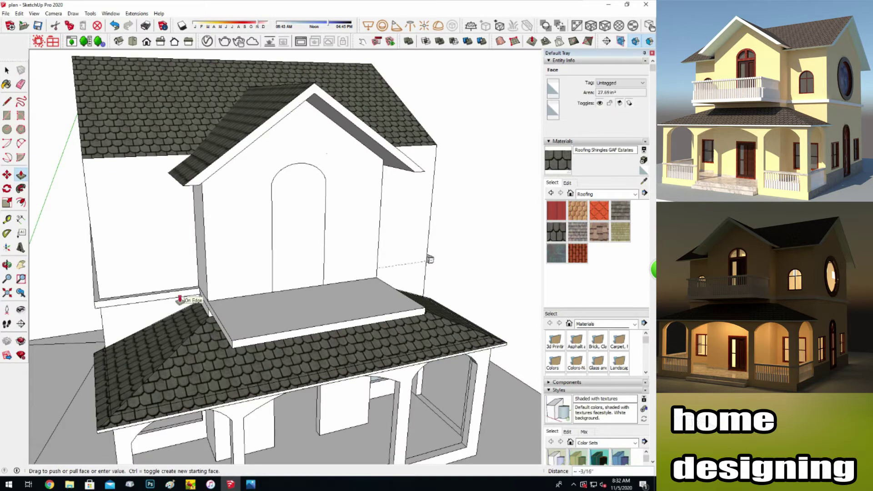
pyautogui.moveTo(372, 269)
pyautogui.mouseDown(button='middle')
pyautogui.moveTo(132, 258)
pyautogui.moveTo(188, 280)
pyautogui.mouseUp(button='middle')
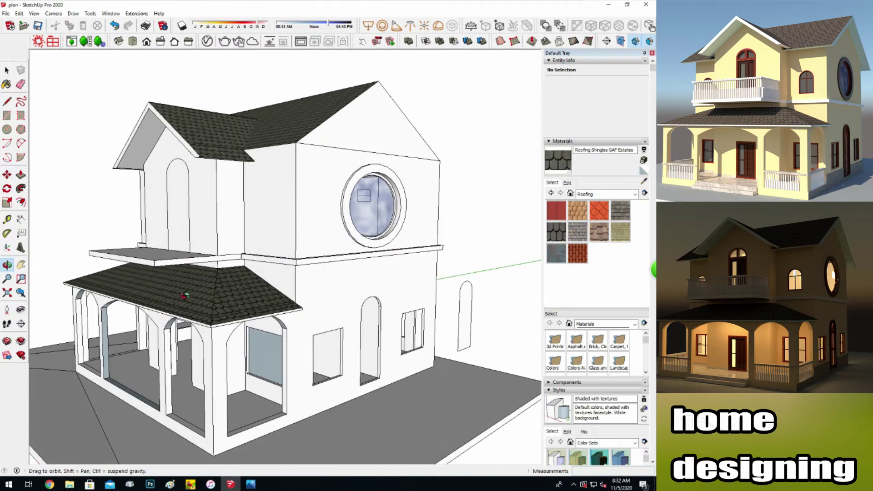
pyautogui.moveTo(250, 314); pyautogui.dragTo(236, 336, button='middle')
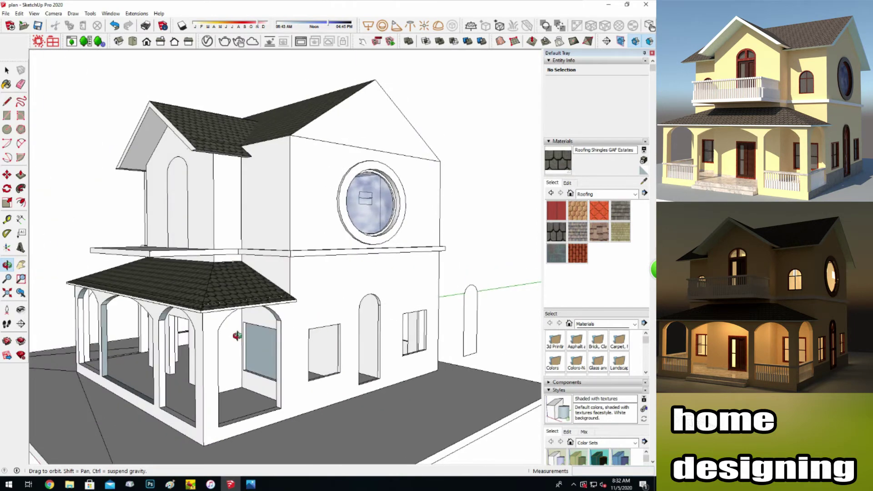
pyautogui.moveTo(203, 335)
pyautogui.mouseDown()
pyautogui.moveTo(409, 332)
pyautogui.moveTo(210, 344)
pyautogui.moveTo(347, 300)
pyautogui.moveTo(189, 237)
pyautogui.mouseUp()
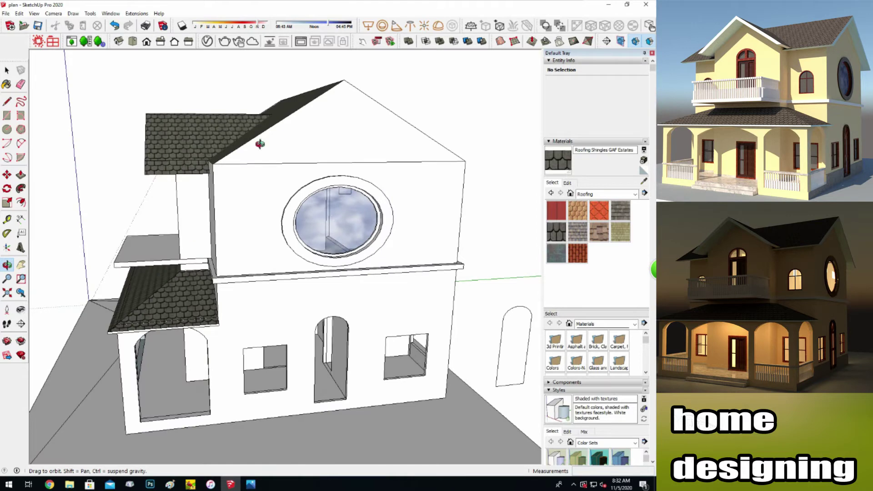
# Offset the front gable face inward into an inner triangle, then tidy edges with Line and Eraser.
pyautogui.click(21, 202)
pyautogui.click(257, 135)
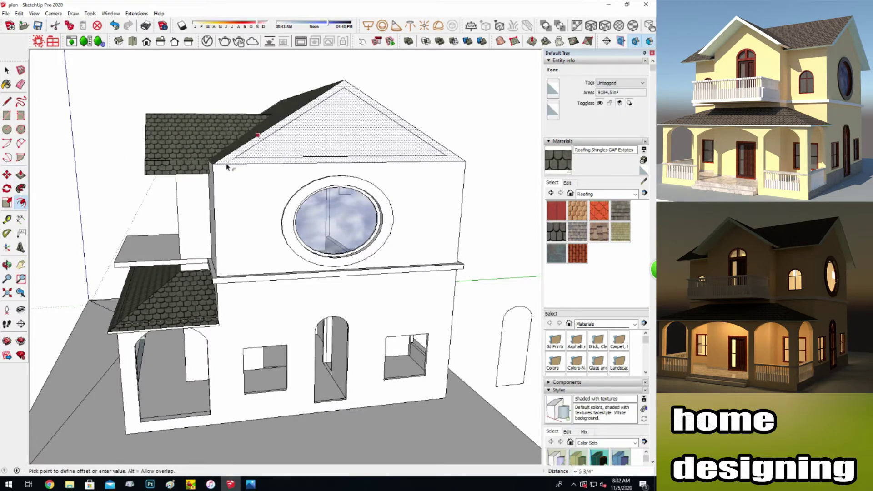
pyautogui.click(226, 167)
pyautogui.scroll(2, 232, 164)
pyautogui.press('l')
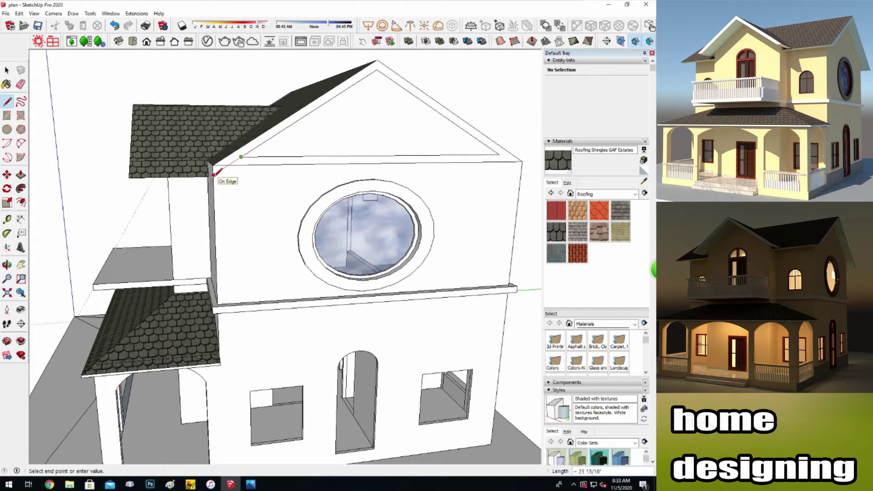
pyautogui.click(21, 85)
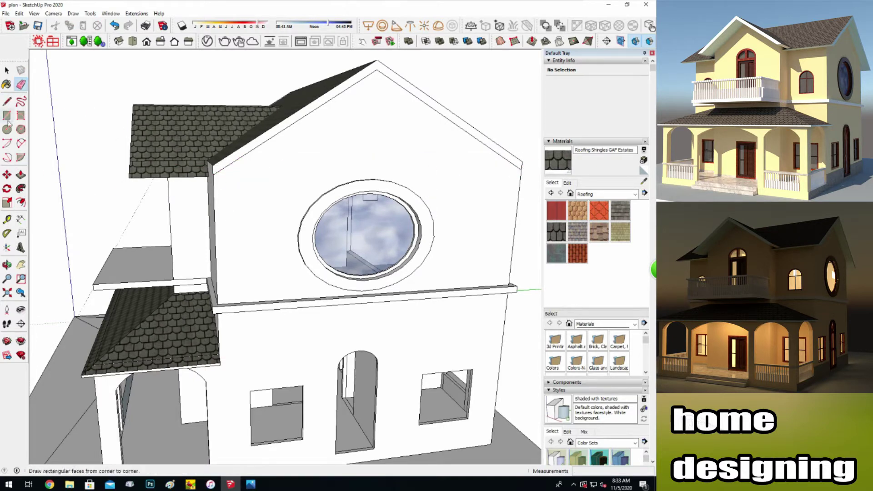
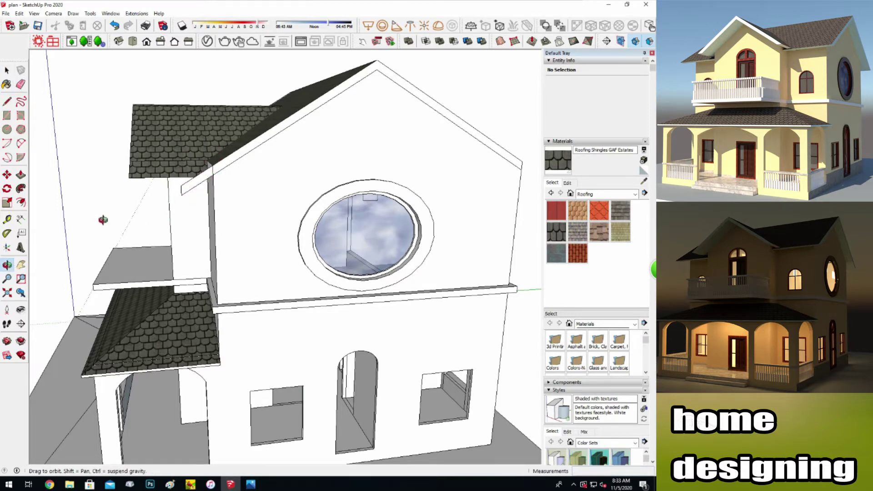
# Pan the house to the left and cancel a stray unfinished line.
pyautogui.keyDown('shift'); pyautogui.moveTo(87, 210); pyautogui.dragTo(209, 216, button='middle'); pyautogui.keyUp('shift')
pyautogui.press('l')
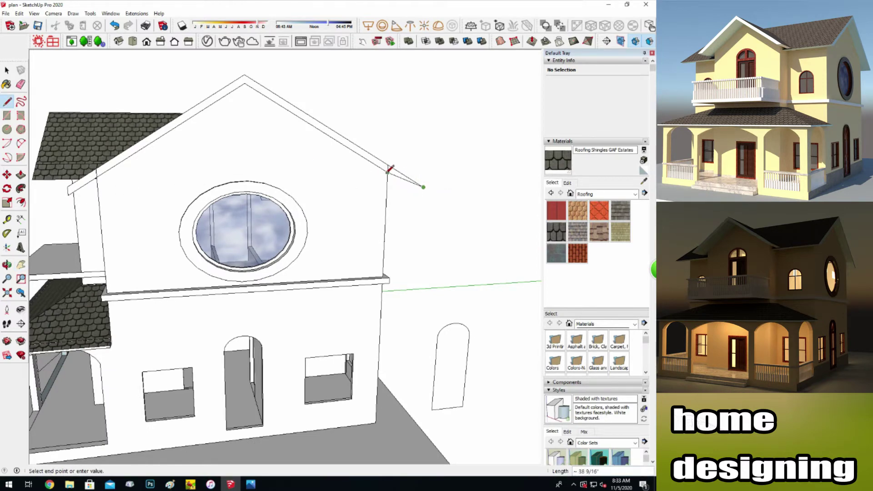
pyautogui.scroll(3, 389, 171)
pyautogui.press('Escape')
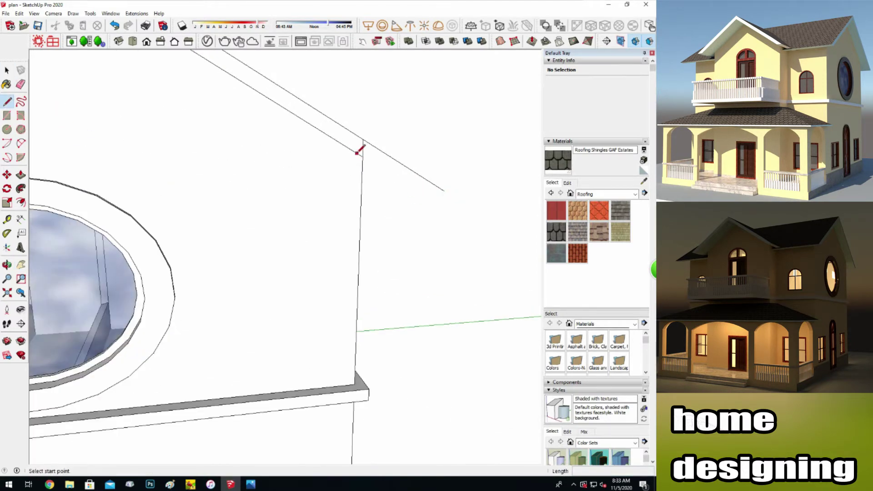
pyautogui.scroll(-5, 445, 189)
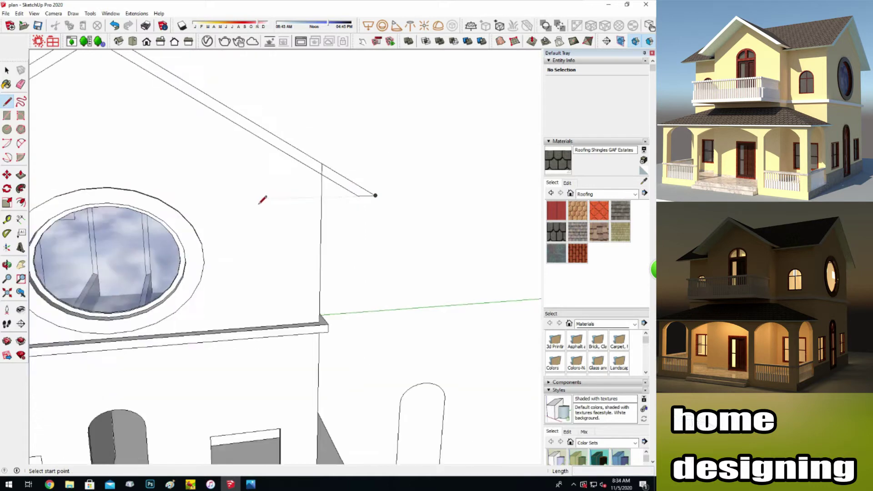
pyautogui.scroll(-3, 319, 196)
# Paint the bare face under the side gable's roof with Roofing Shingles.
pyautogui.click(7, 265)
pyautogui.moveTo(55, 264)
pyautogui.mouseDown()
pyautogui.moveTo(119, 252)
pyautogui.moveTo(111, 248)
pyautogui.moveTo(297, 273)
pyautogui.mouseUp()
pyautogui.scroll(3, 111, 248)
pyautogui.scroll(2, 297, 273)
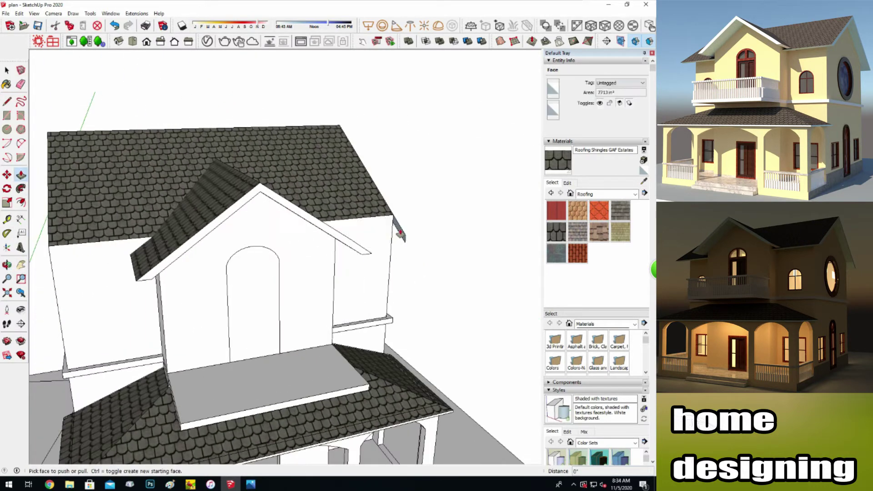
pyautogui.moveTo(323, 223)
pyautogui.mouseDown()
pyautogui.moveTo(110, 275)
pyautogui.moveTo(106, 244)
pyautogui.mouseUp()
pyautogui.click(6, 84)
pyautogui.click(234, 204)
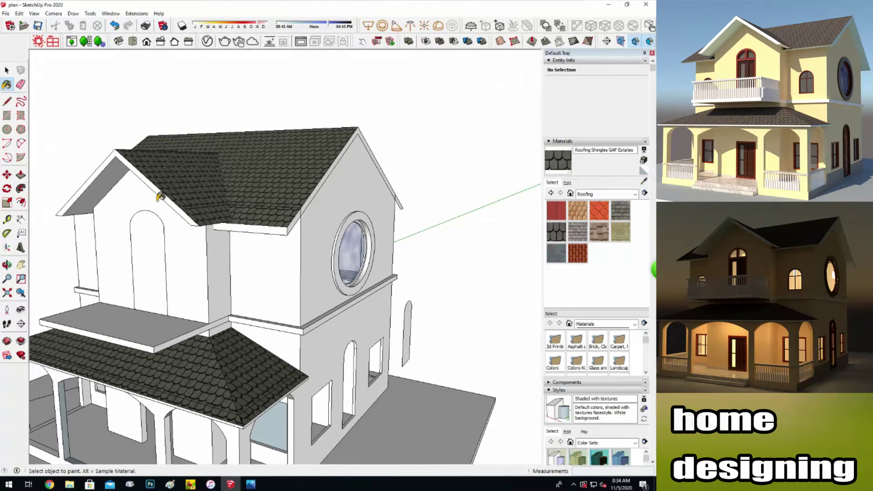
# Push/Pull the face below the side gable's roof edge outward.
pyautogui.moveTo(383, 260); pyautogui.dragTo(99, 262)
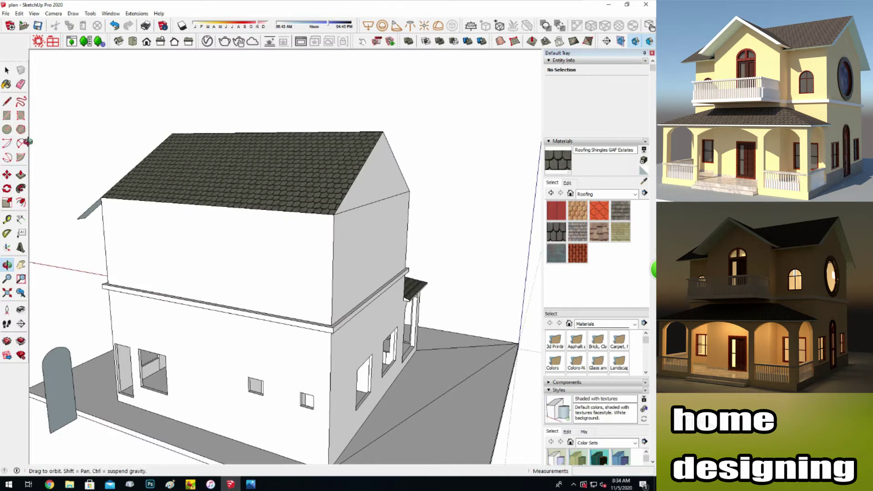
pyautogui.press('p')
pyautogui.moveTo(200, 219); pyautogui.dragTo(339, 208)
pyautogui.press('o')
pyautogui.moveTo(205, 219)
pyautogui.mouseDown()
pyautogui.moveTo(98, 244)
pyautogui.moveTo(359, 235)
pyautogui.moveTo(230, 220)
pyautogui.moveTo(340, 156)
pyautogui.moveTo(274, 279)
pyautogui.mouseUp()
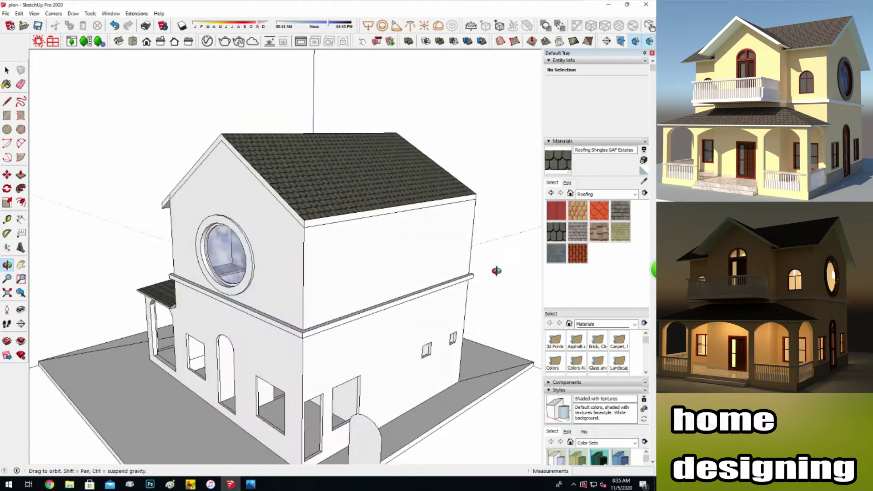
# Draw a line extending the front gable's roof edge past its right wall corner.
pyautogui.moveTo(275, 278); pyautogui.dragTo(318, 255)
pyautogui.click(8, 102)
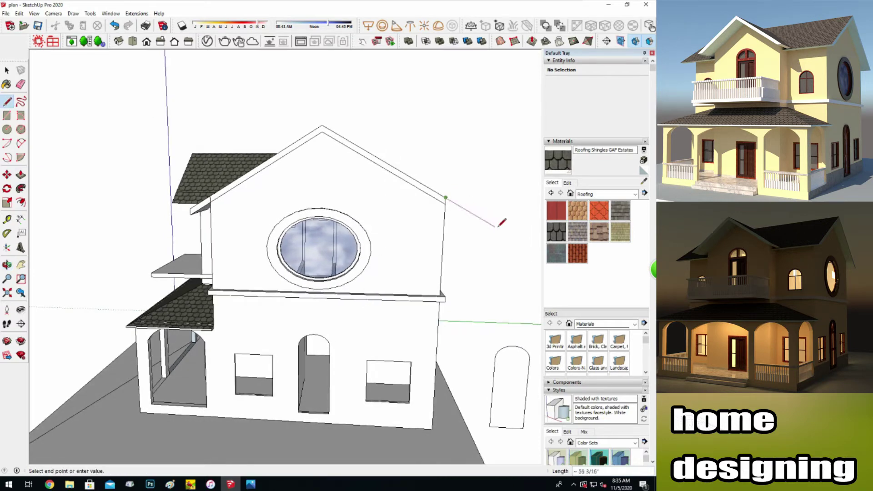
pyautogui.click(191, 210)
pyautogui.press('t')
pyautogui.scroll(2, 194, 230)
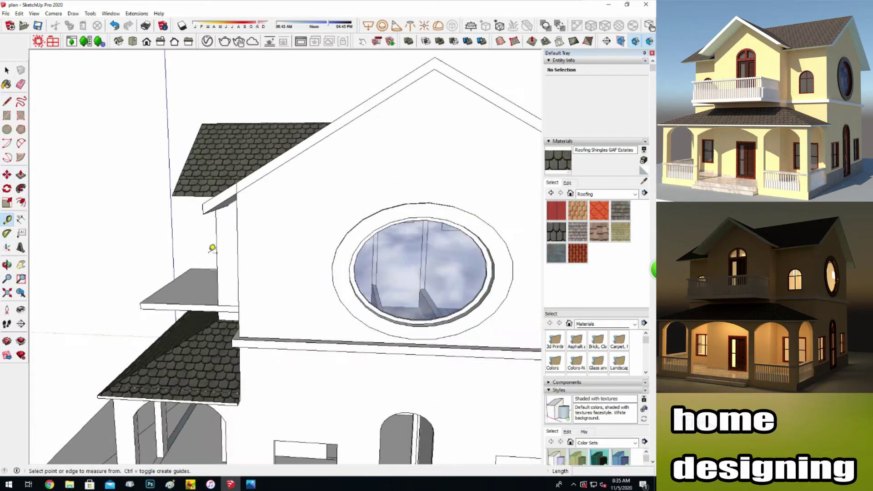
pyautogui.scroll(2, 264, 347)
pyautogui.scroll(1, 252, 345)
pyautogui.click(260, 350)
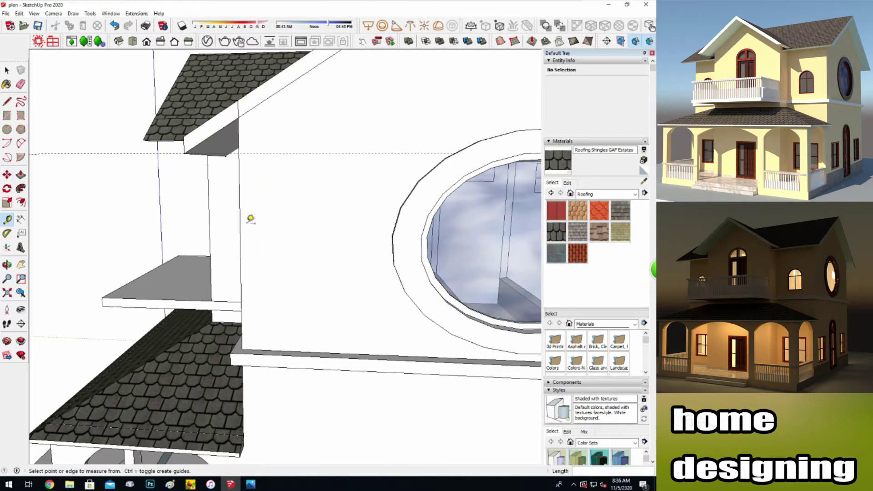
pyautogui.scroll(-3, 425, 173)
pyautogui.scroll(2, 510, 136)
# Cancel an unfinished line and erase the leftover stray edges at the corner.
pyautogui.press('l')
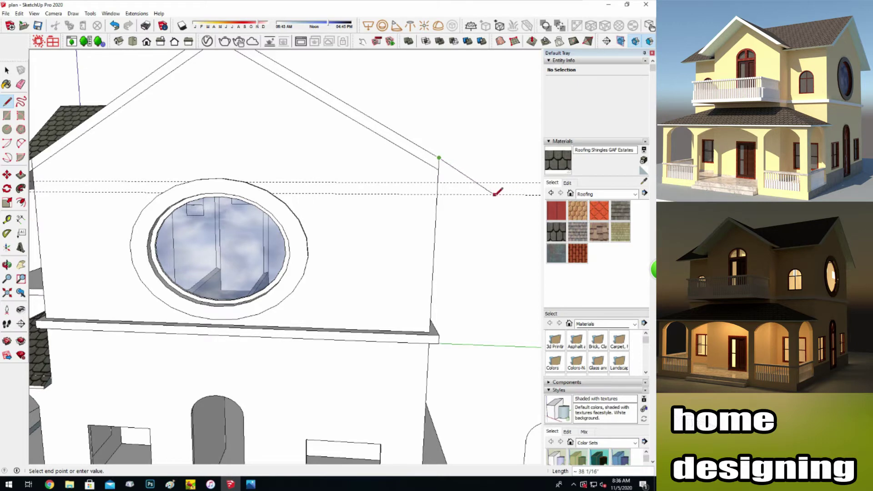
pyautogui.press('Escape')
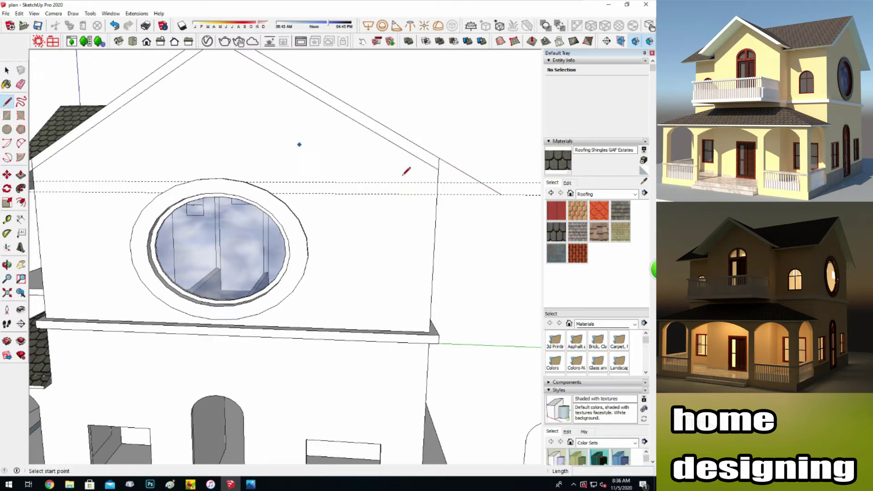
pyautogui.scroll(3, 475, 190)
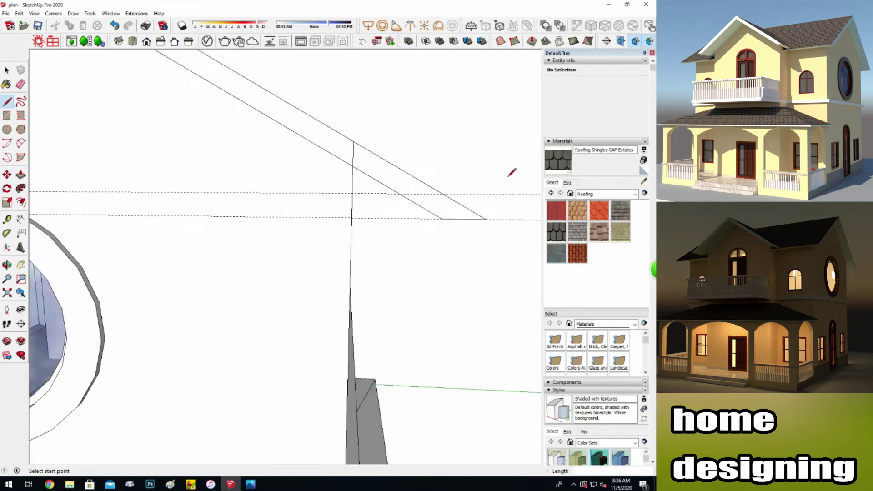
pyautogui.scroll(2, 392, 233)
pyautogui.press('e')
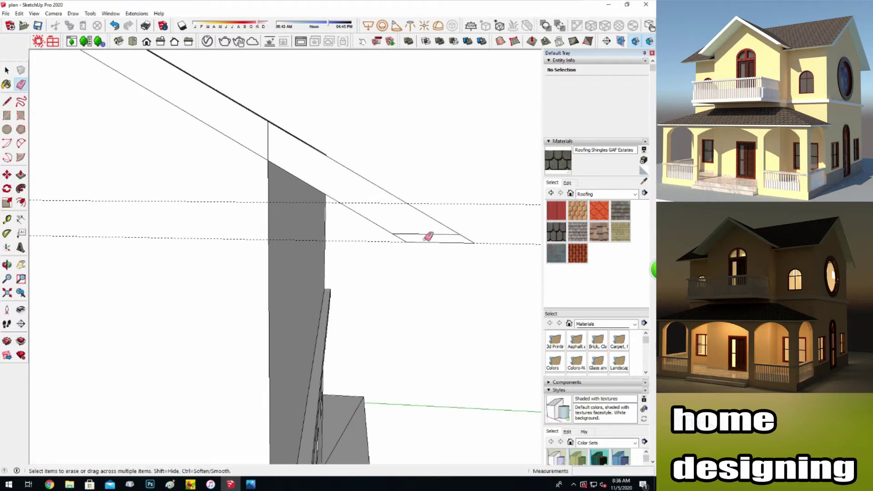
pyautogui.scroll(-5, 94, 306)
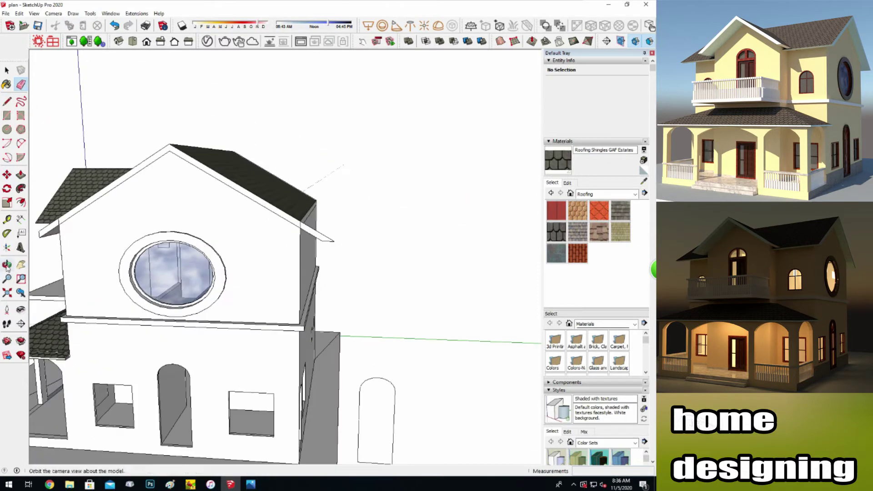
pyautogui.scroll(-3, 95, 322)
pyautogui.moveTo(95, 322); pyautogui.dragTo(20, 142, button='middle')
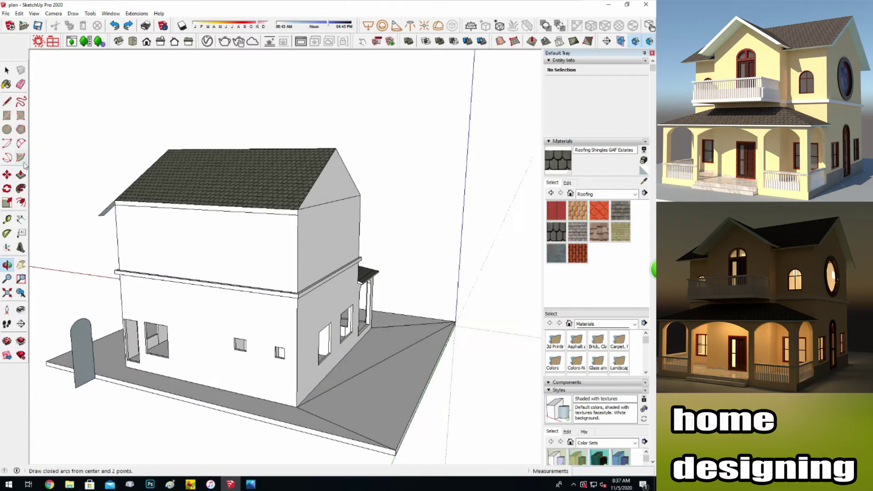
# Extrude the new eave face by the previous distance and paint it with Roofing Shingles.
pyautogui.click(20, 175)
pyautogui.doubleClick(195, 216)
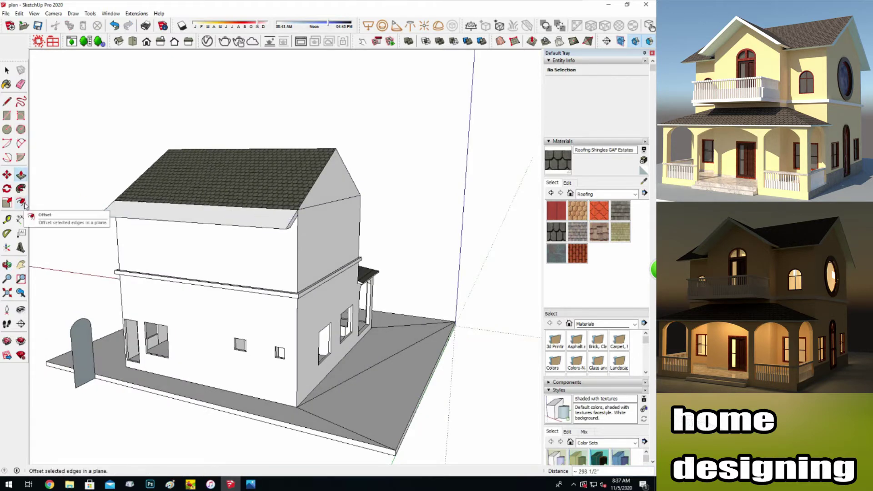
pyautogui.click(6, 85)
pyautogui.click(164, 206)
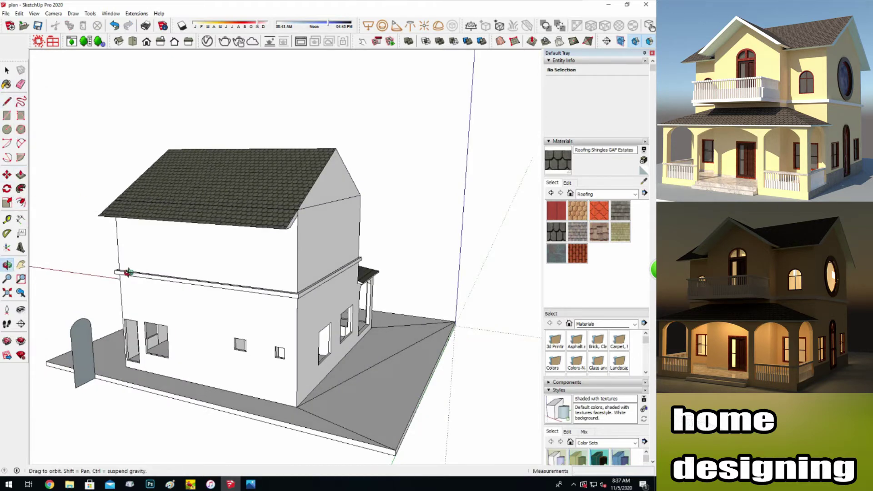
# Push/Pull the round-window gable's trim outward so it overhangs the roof slopes.
pyautogui.moveTo(43, 269); pyautogui.dragTo(70, 195)
pyautogui.scroll(3, 70, 195)
pyautogui.press('p')
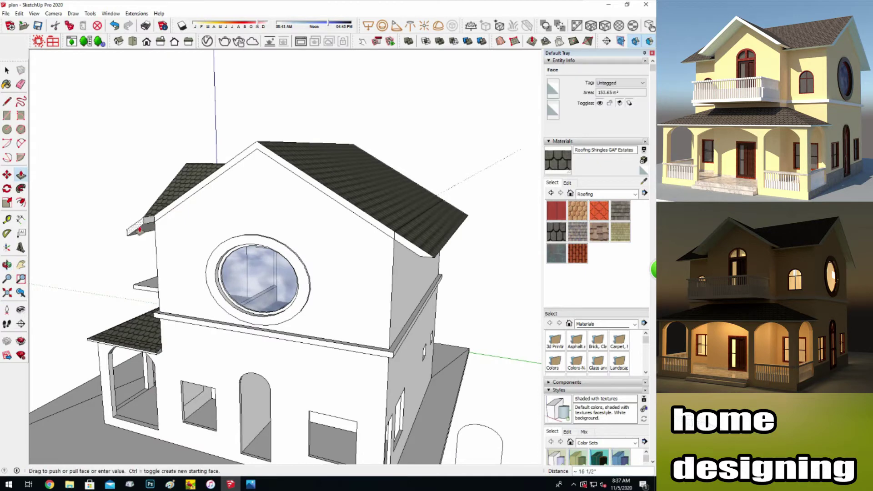
pyautogui.click(401, 247)
pyautogui.click(20, 84)
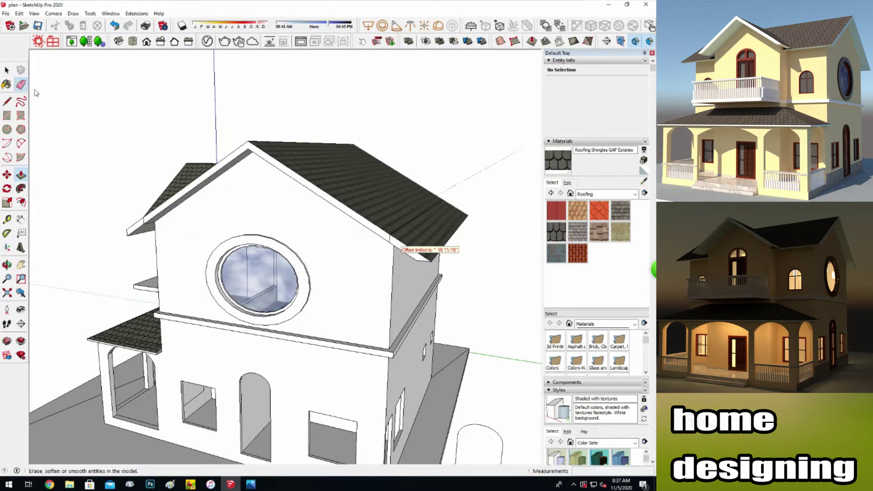
pyautogui.moveTo(394, 236); pyautogui.dragTo(353, 322, button='middle')
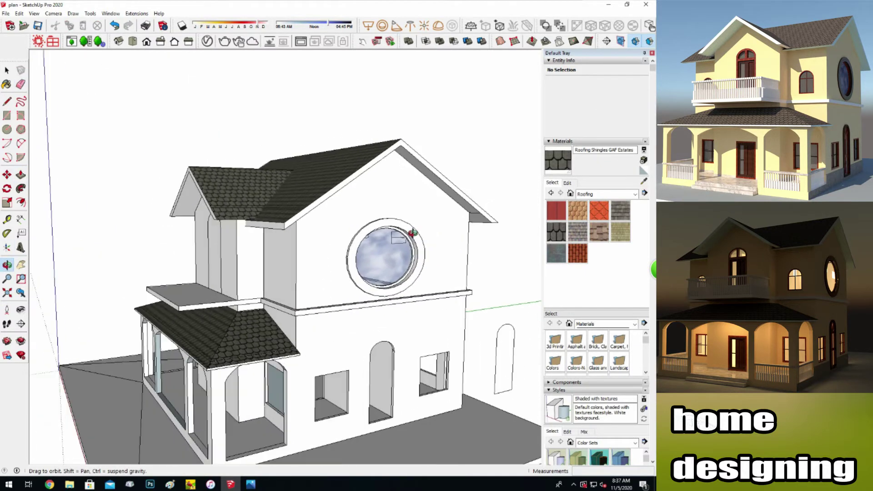
pyautogui.moveTo(117, 316)
pyautogui.mouseDown()
pyautogui.moveTo(398, 322)
pyautogui.moveTo(378, 313)
pyautogui.mouseUp()
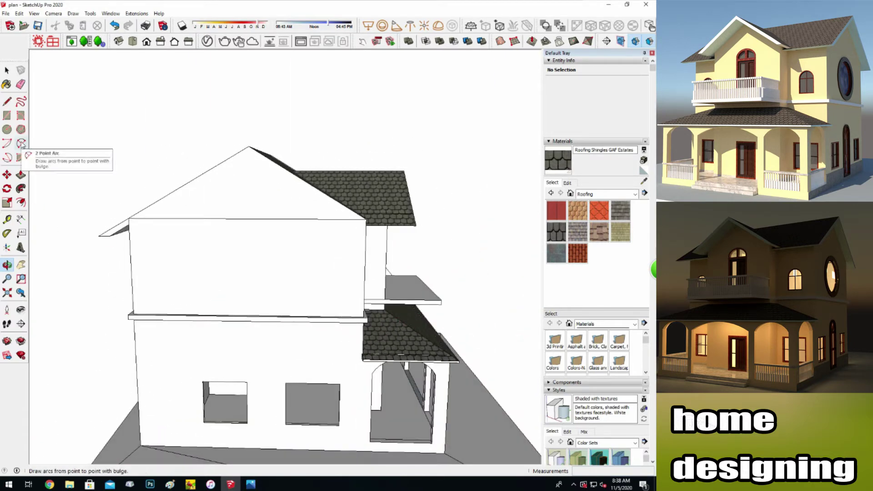
# Cancel the unfinished line and select the side gable's triangle face.
pyautogui.scroll(2, 94, 217)
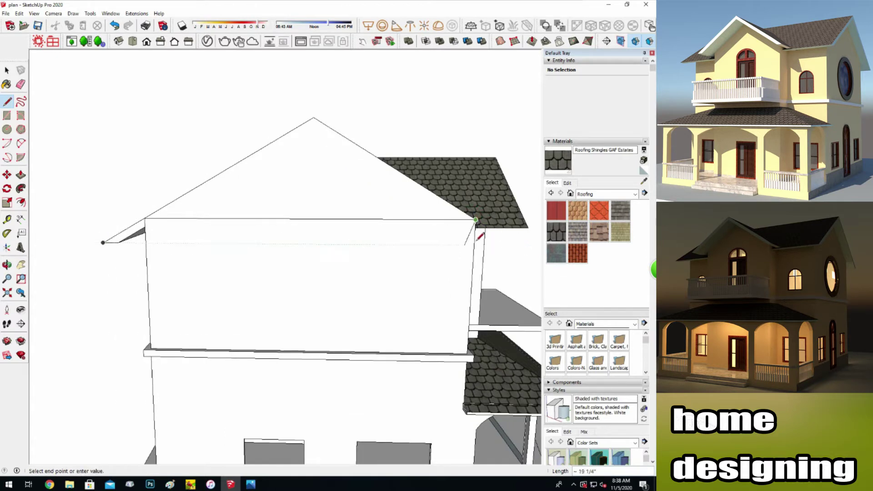
pyautogui.press('Escape')
pyautogui.press('space')
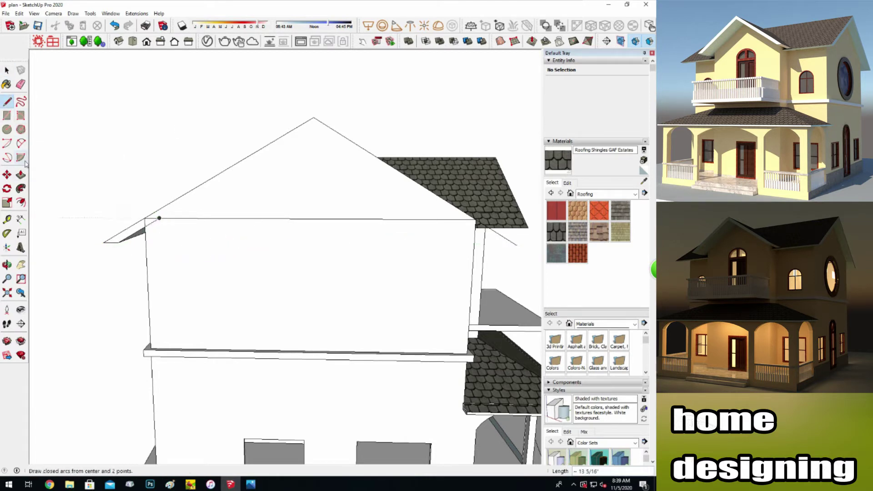
pyautogui.click(245, 210)
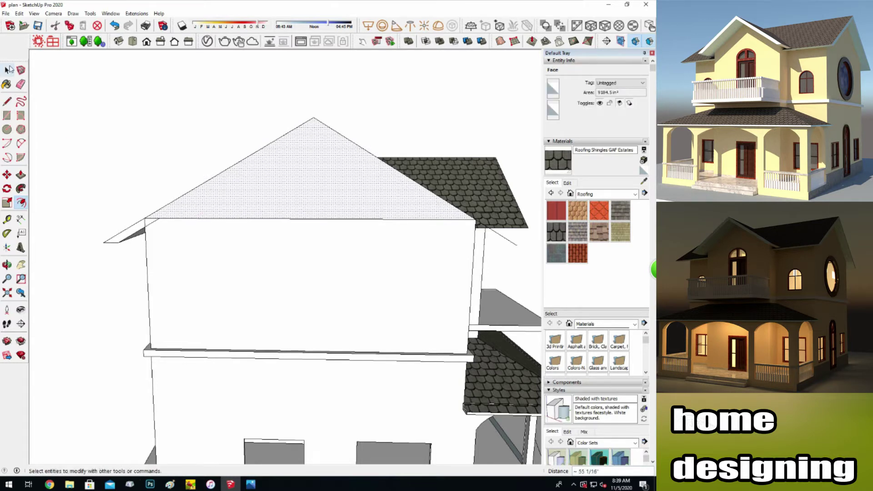
# Offset the gable face inward to form a border band along its sloped edges.
pyautogui.click(7, 218)
pyautogui.click(159, 218)
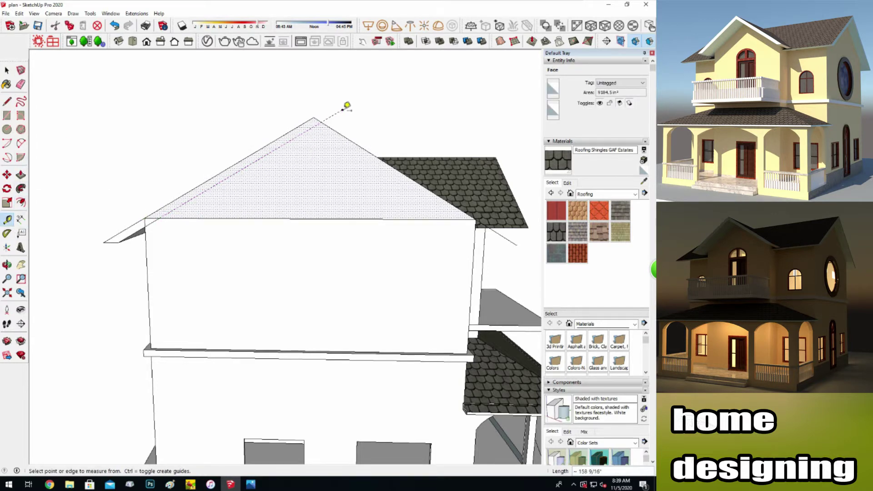
pyautogui.click(238, 185)
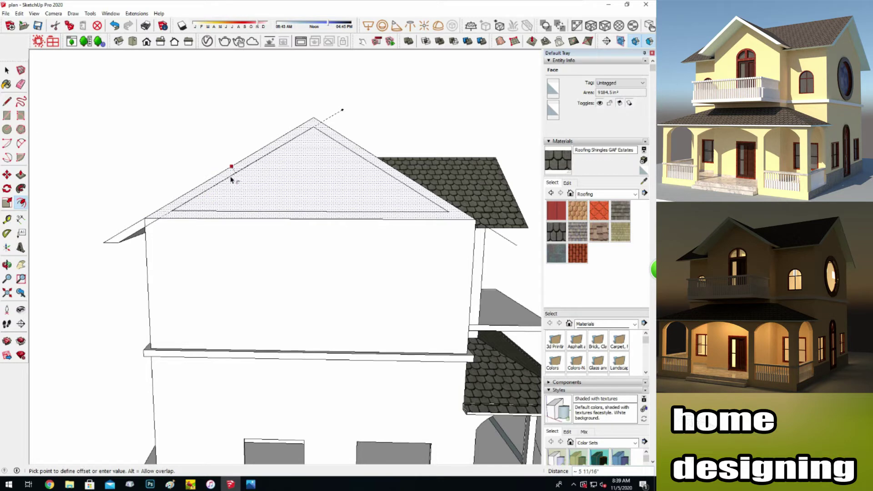
pyautogui.click(230, 176)
pyautogui.press('space')
pyautogui.click(152, 121)
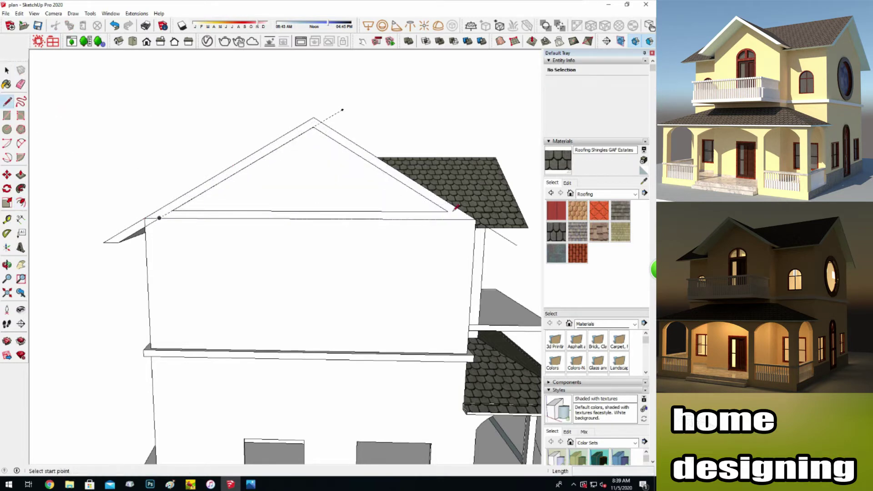
# Erase the stray edges across the house's left gable.
pyautogui.press('e')
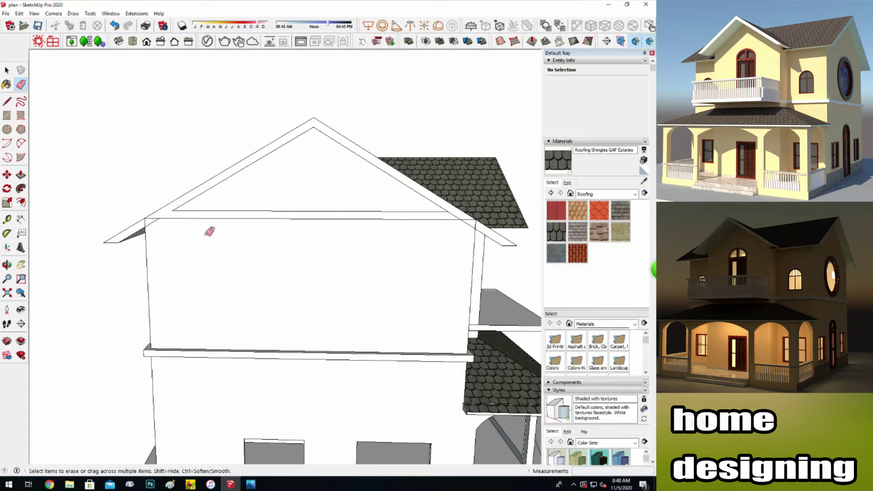
pyautogui.moveTo(117, 242); pyautogui.dragTo(32, 92, button='middle')
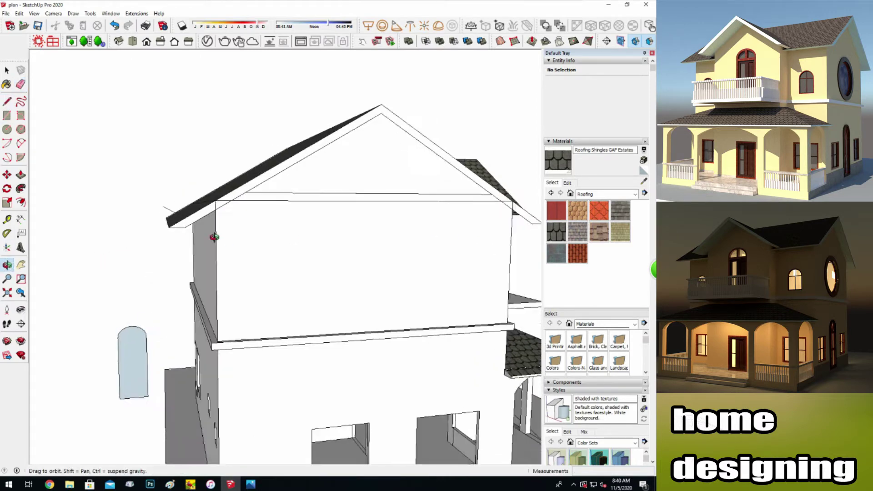
pyautogui.click(293, 176)
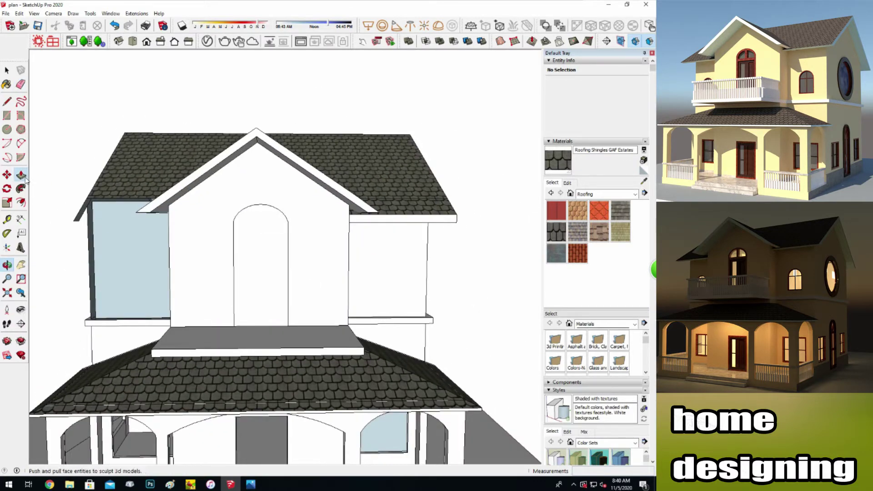
# Undo the change made to the pale blue face on the left upper wall.
pyautogui.click(21, 175)
pyautogui.press('Escape')
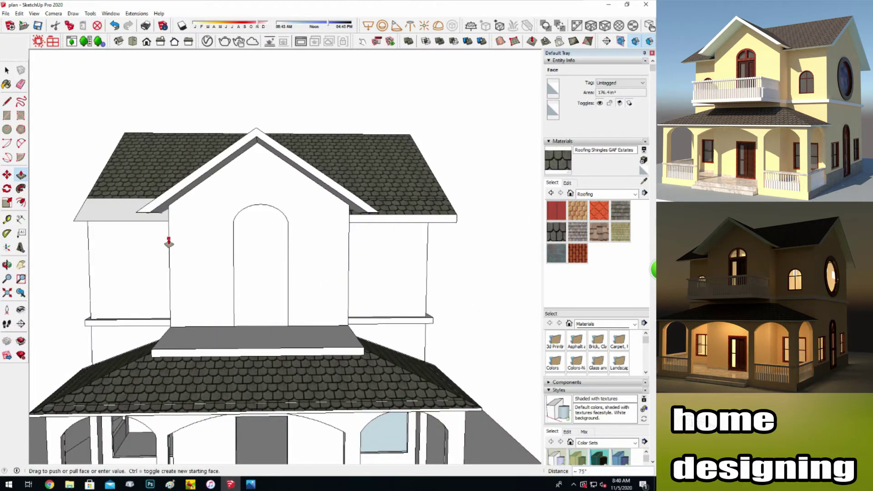
pyautogui.press('b')
pyautogui.moveTo(74, 255)
pyautogui.mouseDown(button='middle')
pyautogui.moveTo(236, 224)
pyautogui.moveTo(234, 209)
pyautogui.moveTo(300, 278)
pyautogui.moveTo(140, 296)
pyautogui.mouseUp(button='middle')
# Push the side gable's border band outward as raised trim along the roof edges.
pyautogui.press('p')
pyautogui.click(235, 208)
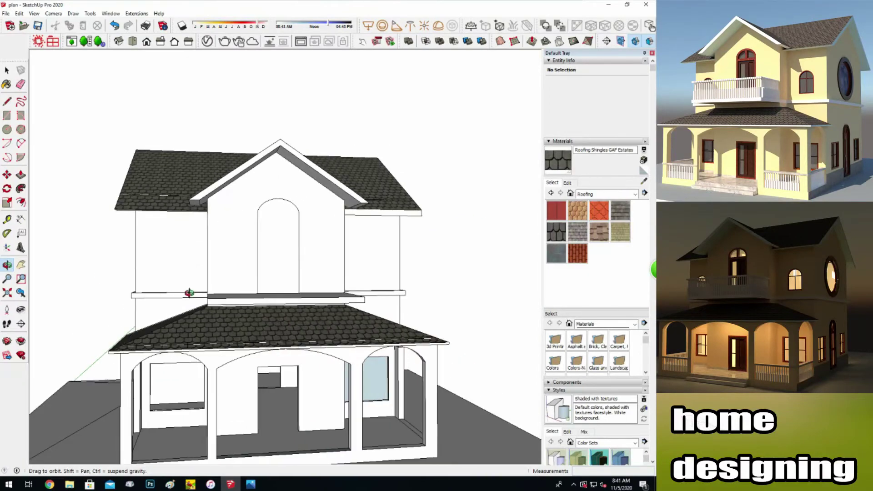
pyautogui.moveTo(141, 296); pyautogui.dragTo(323, 386, button='middle')
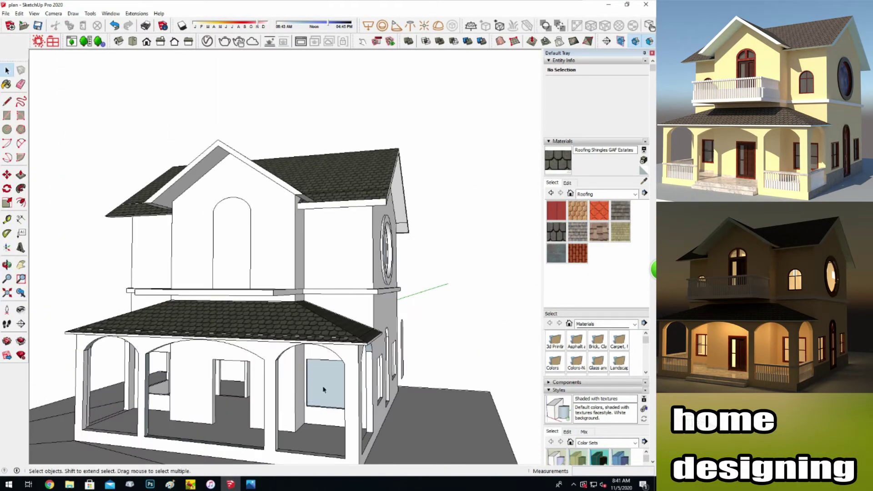
pyautogui.moveTo(58, 304)
pyautogui.mouseDown(button='middle')
pyautogui.moveTo(298, 324)
pyautogui.moveTo(221, 309)
pyautogui.mouseUp(button='middle')
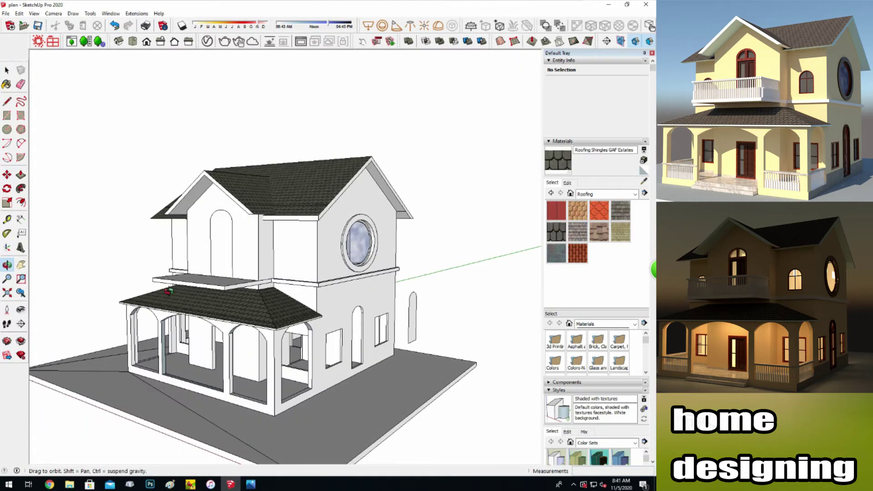
pyautogui.moveTo(222, 310); pyautogui.dragTo(178, 332, button='middle')
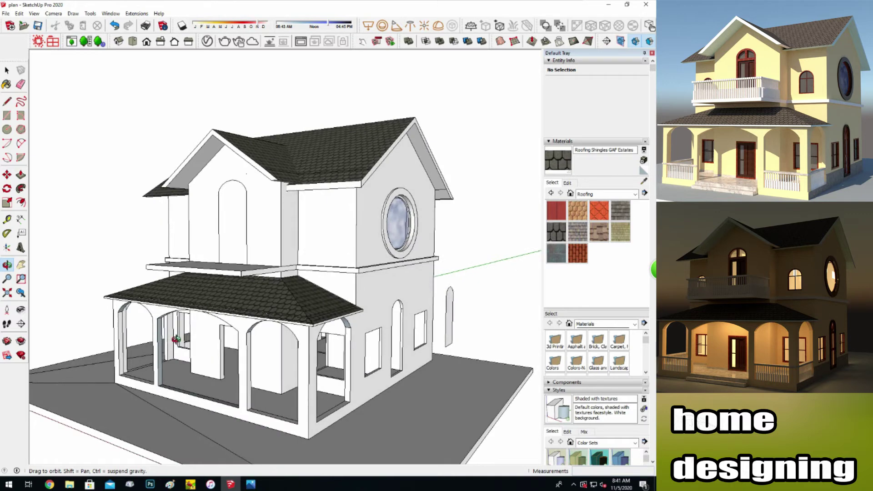
pyautogui.scroll(3, 204, 363)
pyautogui.scroll(3, 206, 228)
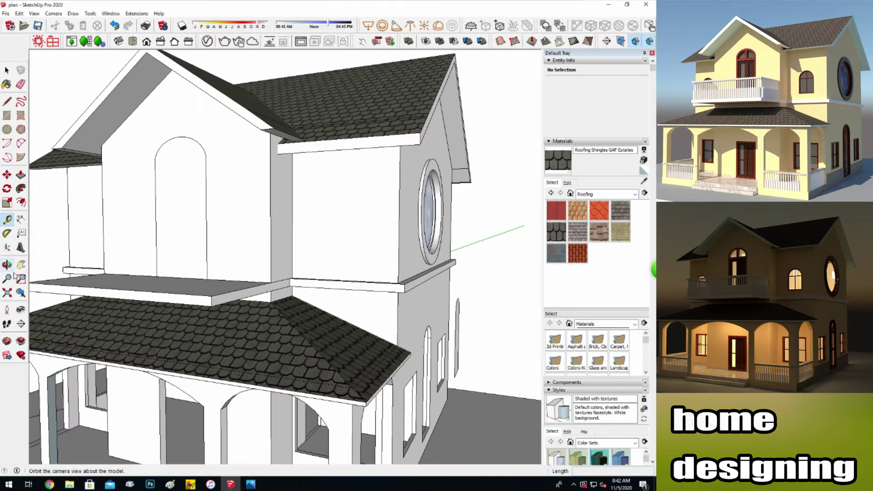
# Copy the small arched window onto the left upper wall and beside the house.
pyautogui.moveTo(206, 228); pyautogui.dragTo(193, 338, button='middle')
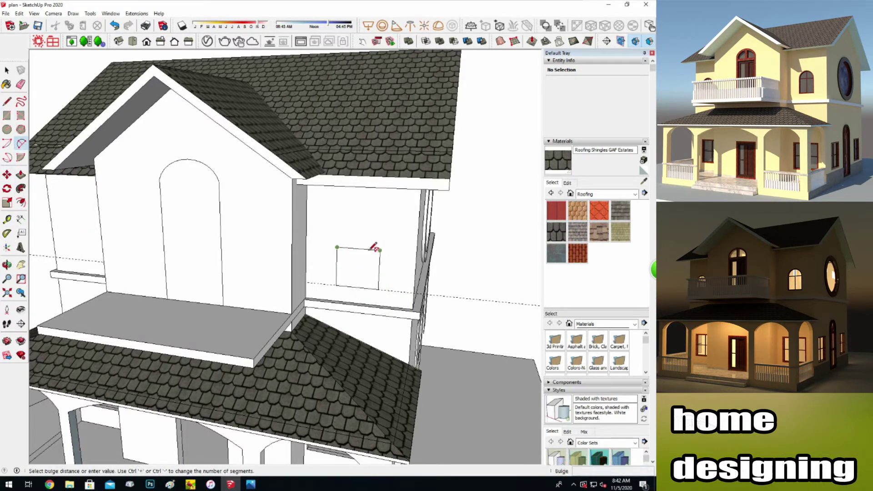
pyautogui.click(6, 70)
pyautogui.moveTo(260, 288)
pyautogui.mouseDown(button='middle')
pyautogui.moveTo(173, 259)
pyautogui.moveTo(179, 230)
pyautogui.mouseUp(button='middle')
pyautogui.click(388, 251)
pyautogui.press('ctrl')
pyautogui.click(394, 244)
pyautogui.click(87, 244)
pyautogui.press('space')
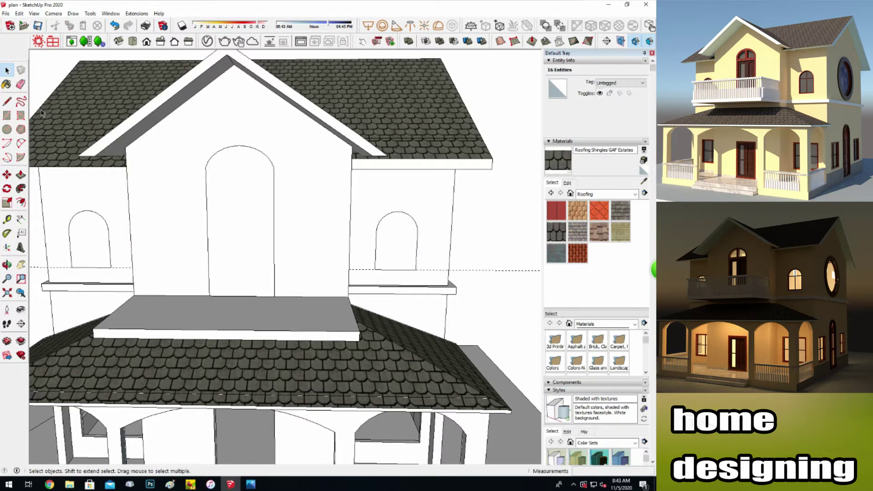
pyautogui.scroll(-1, 54, 201)
pyautogui.scroll(-2, 198, 209)
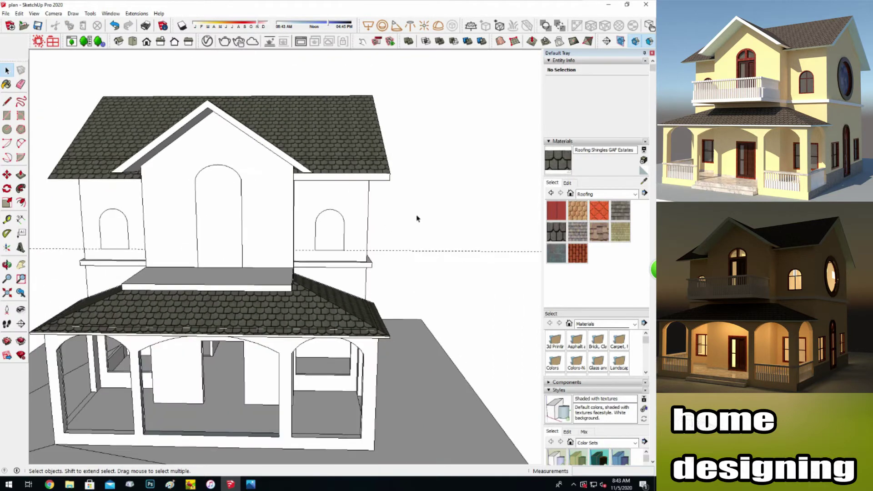
pyautogui.click(331, 234)
# Recess the arched window beside the front gable into the wall.
pyautogui.press('m')
pyautogui.click(454, 238)
pyautogui.scroll(2, 322, 215)
pyautogui.press('p')
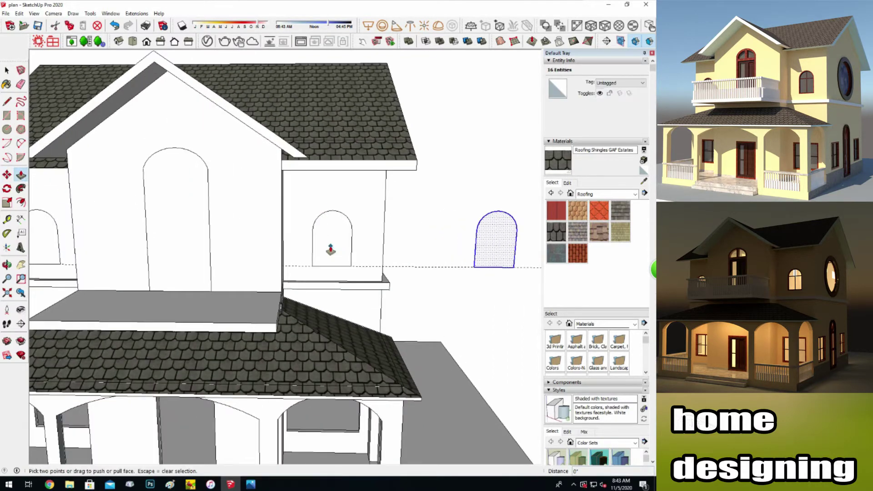
pyautogui.press('space')
pyautogui.click(330, 250)
pyautogui.press('p')
pyautogui.moveTo(309, 233); pyautogui.dragTo(247, 293)
# Recess the left arched window to the same depth as the first.
pyautogui.doubleClick(43, 237)
pyautogui.moveTo(33, 285)
pyautogui.mouseDown(button='middle')
pyautogui.moveTo(176, 259)
pyautogui.moveTo(324, 190)
pyautogui.moveTo(226, 238)
pyautogui.moveTo(189, 215)
pyautogui.moveTo(252, 238)
pyautogui.moveTo(182, 241)
pyautogui.moveTo(104, 217)
pyautogui.moveTo(92, 280)
pyautogui.moveTo(108, 194)
pyautogui.mouseUp(button='middle')
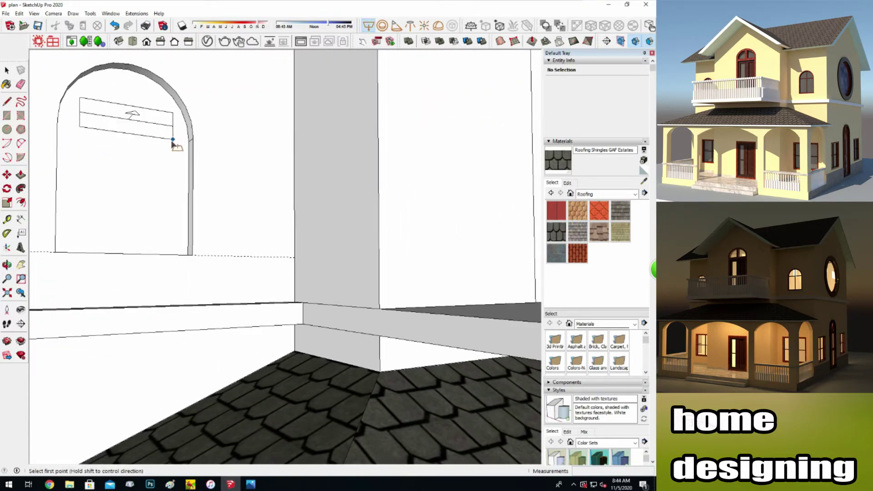
pyautogui.scroll(-3, 172, 144)
pyautogui.scroll(-2, 178, 230)
pyautogui.moveTo(172, 230)
pyautogui.mouseDown(button='middle')
pyautogui.moveTo(259, 283)
pyautogui.moveTo(96, 292)
pyautogui.moveTo(46, 181)
pyautogui.mouseUp(button='middle')
# Copy the balcony doorway outline beside the house, then undo back to the original face.
pyautogui.click(188, 253)
pyautogui.press('m')
pyautogui.press('Escape')
pyautogui.click(485, 258)
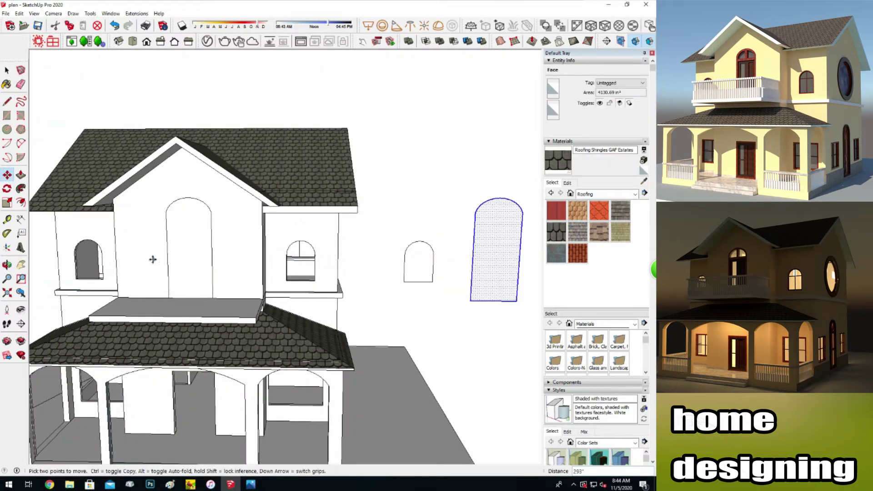
pyautogui.hotkey('ctrl', 'z')
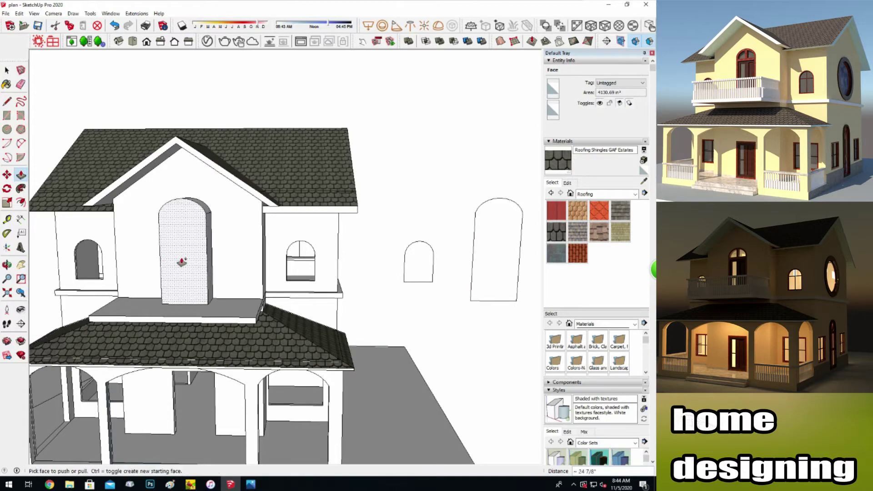
# Push the arched balcony doorway deep into the front gable wall and review it.
pyautogui.click(187, 244)
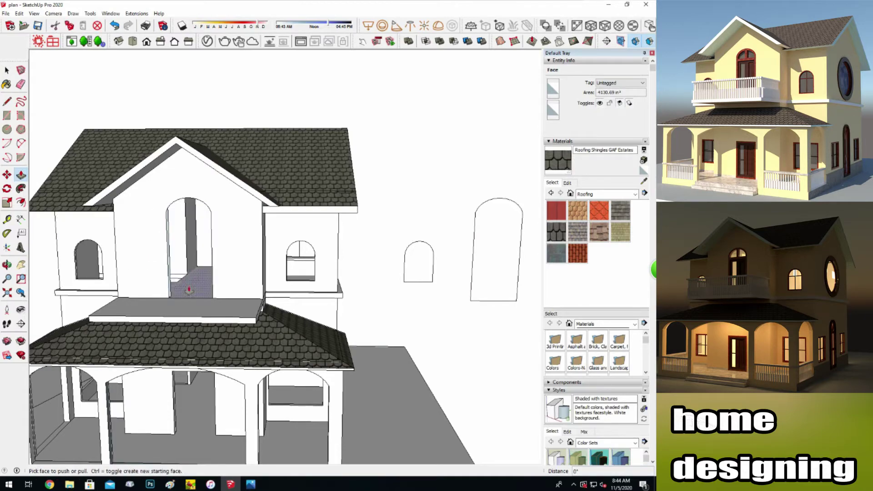
pyautogui.press('o')
pyautogui.moveTo(177, 259); pyautogui.dragTo(225, 210)
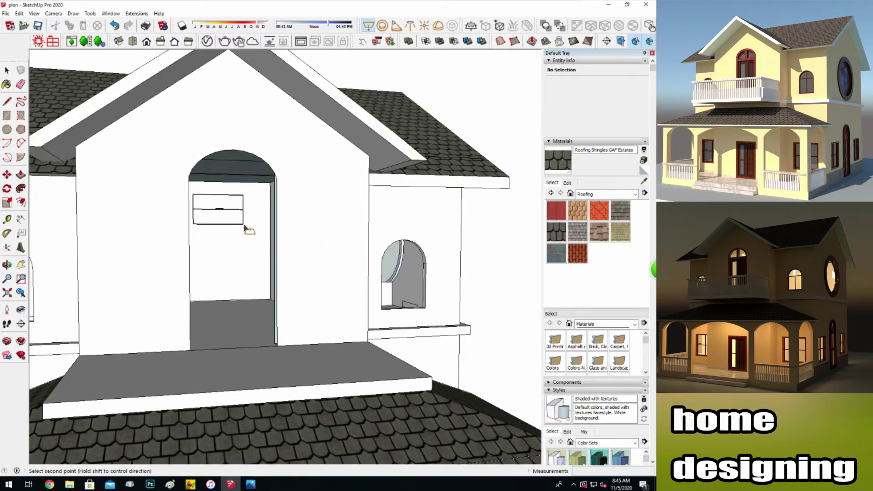
pyautogui.scroll(-5, 117, 321)
pyautogui.scroll(-5, 116, 321)
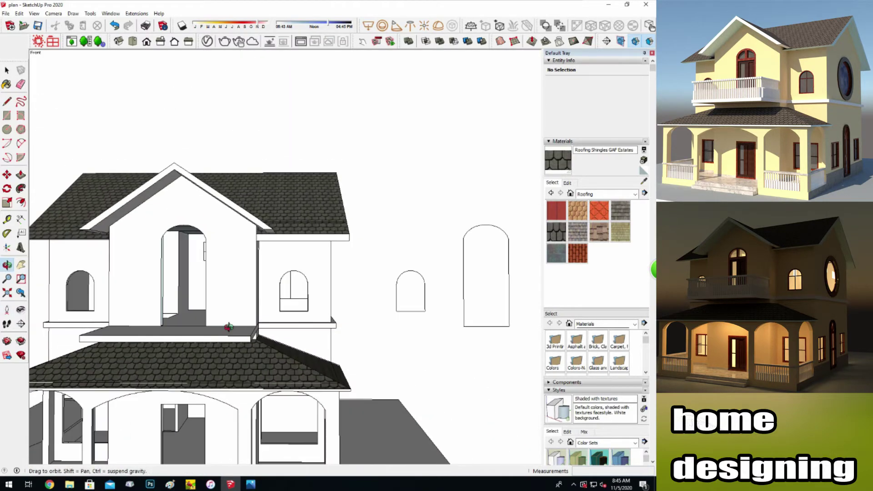
pyautogui.press('h')
pyautogui.moveTo(171, 345); pyautogui.dragTo(170, 258)
pyautogui.click(7, 265)
pyautogui.moveTo(113, 318); pyautogui.dragTo(195, 352)
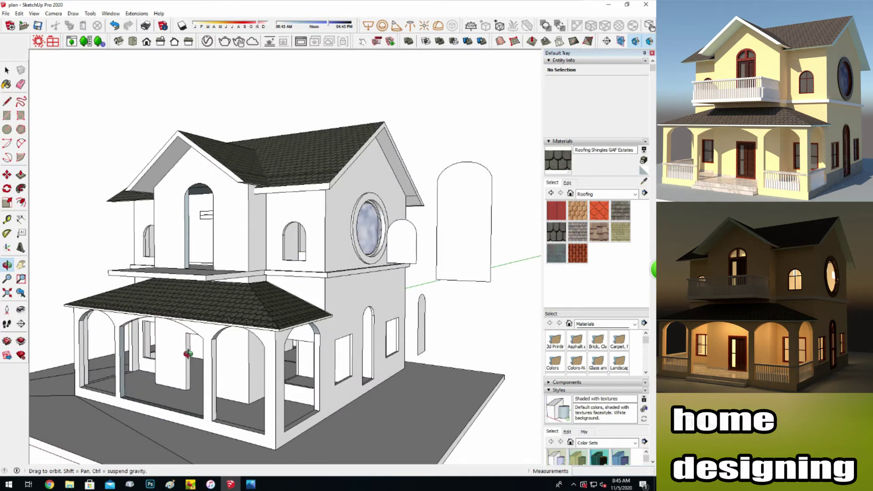
pyautogui.scroll(5, 406, 244)
pyautogui.scroll(3, 464, 263)
pyautogui.scroll(2, 485, 233)
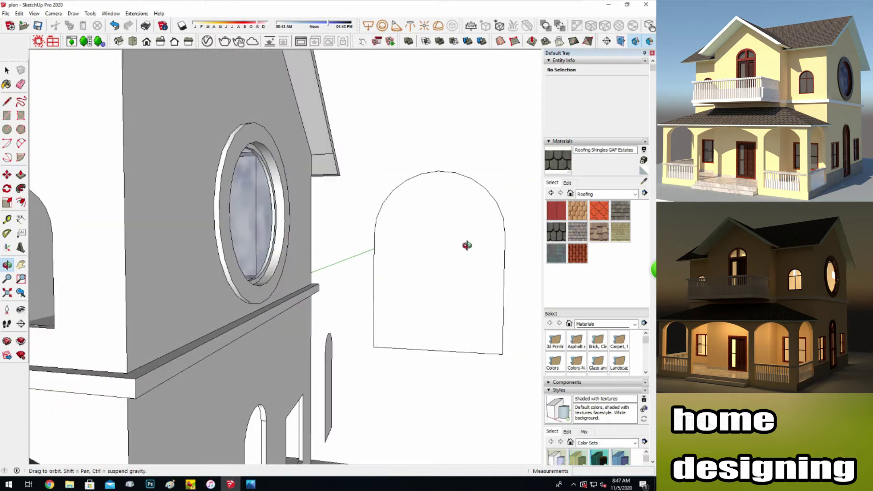
# Inset the arched panel's outline and move the arched frame onto the small window.
pyautogui.click(21, 202)
pyautogui.click(375, 290)
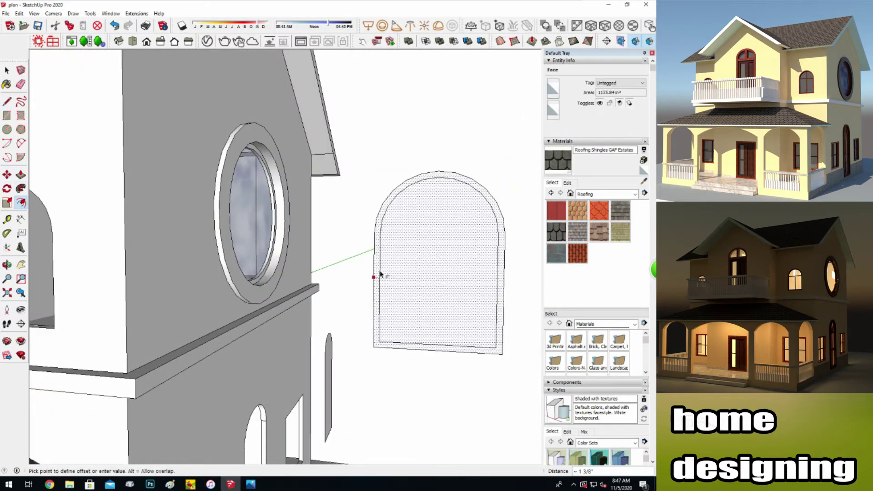
pyautogui.click(382, 287)
pyautogui.scroll(-3, 365, 279)
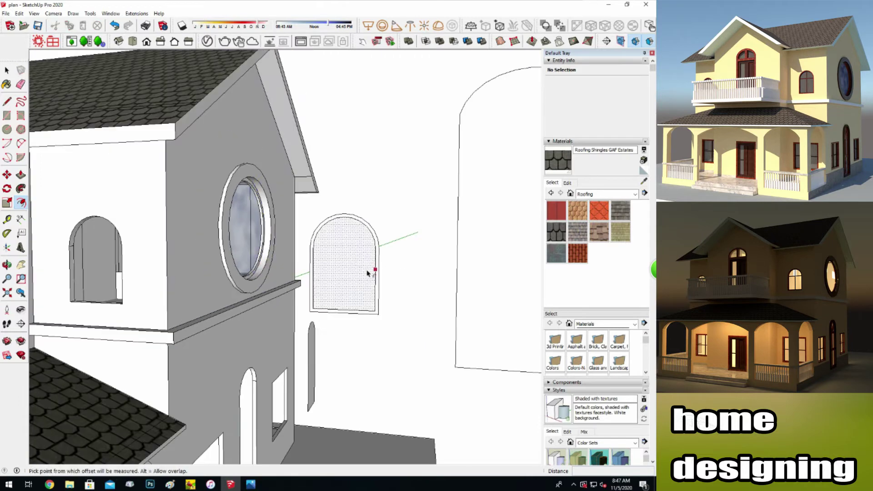
pyautogui.scroll(-3, 370, 273)
pyautogui.click(7, 175)
pyautogui.click(411, 262)
pyautogui.click(321, 264)
pyautogui.scroll(2, 320, 264)
pyautogui.scroll(2, 292, 267)
# Undo the move and thicken the arched frame to 3 3/8".
pyautogui.hotkey('ctrl', 'z')
pyautogui.click(298, 263)
pyautogui.click(390, 277)
pyautogui.scroll(1, 390, 278)
pyautogui.press('p')
pyautogui.click(290, 314)
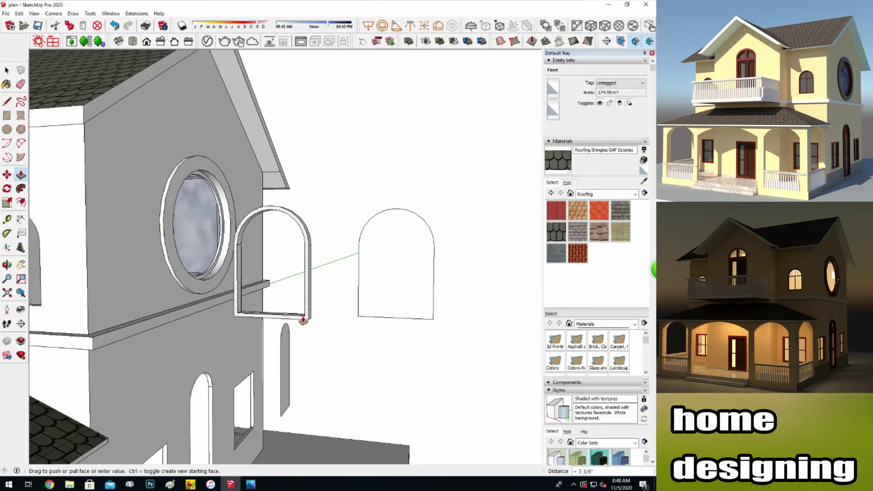
pyautogui.scroll(2, 413, 277)
pyautogui.scroll(2, 413, 276)
pyautogui.press('l')
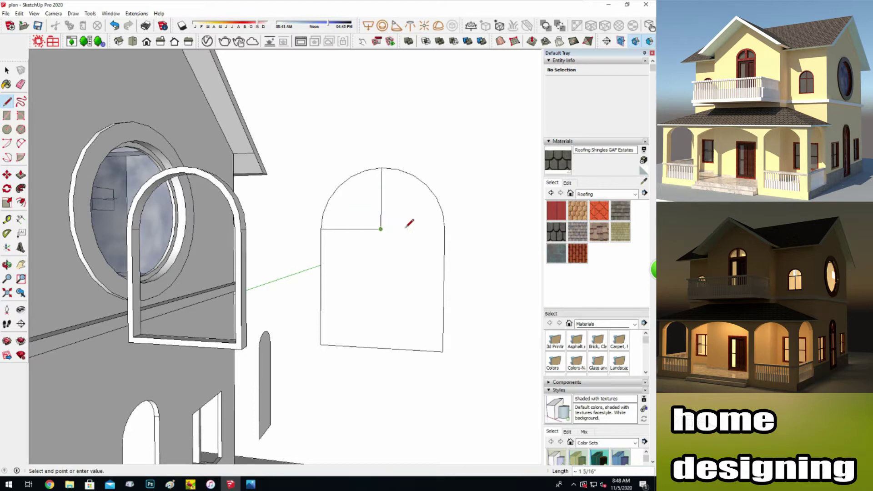
pyautogui.scroll(2, 402, 151)
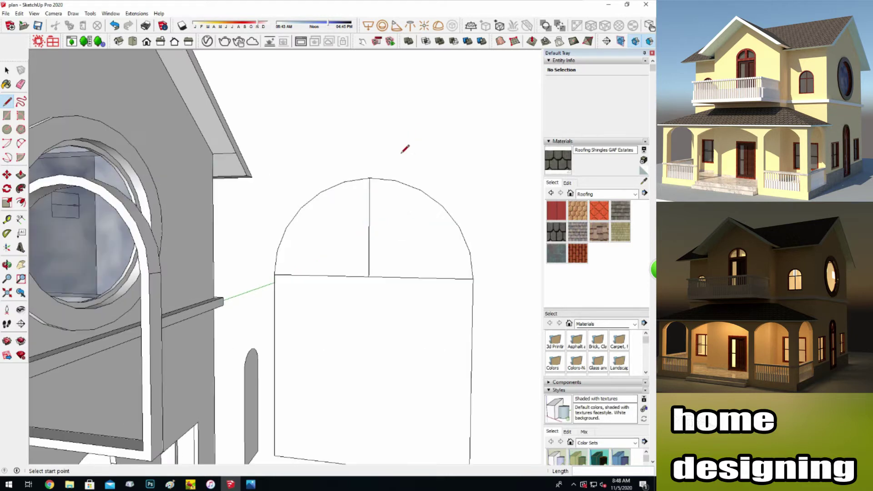
# Inset inner outlines in the upper-left and upper-right arch faces.
pyautogui.click(21, 202)
pyautogui.click(343, 275)
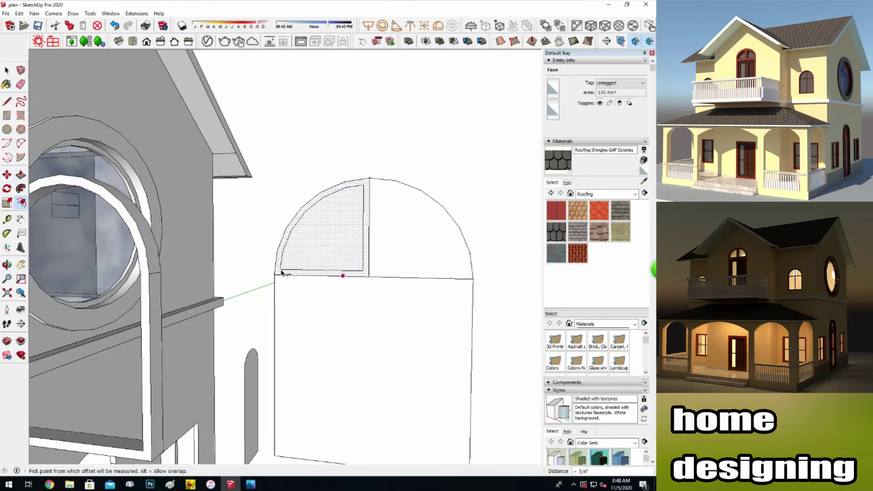
pyautogui.click(282, 272)
pyautogui.click(396, 250)
pyautogui.press('Escape')
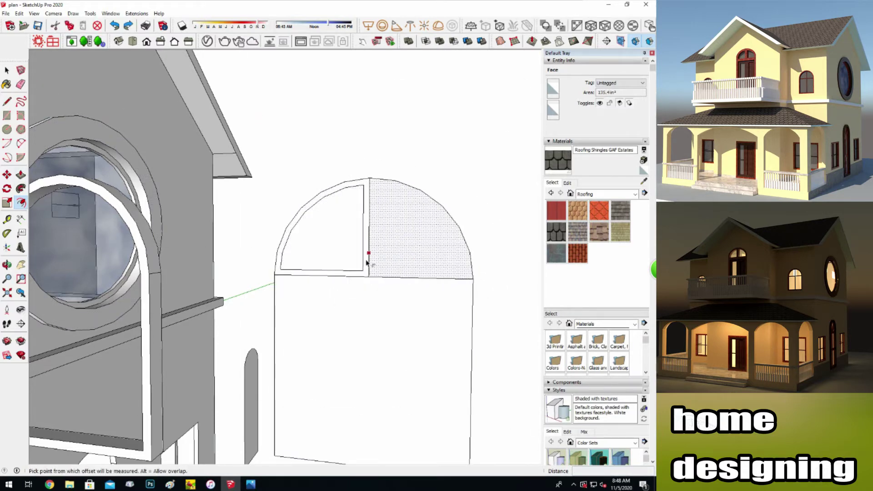
pyautogui.press('Escape')
pyautogui.doubleClick(366, 271)
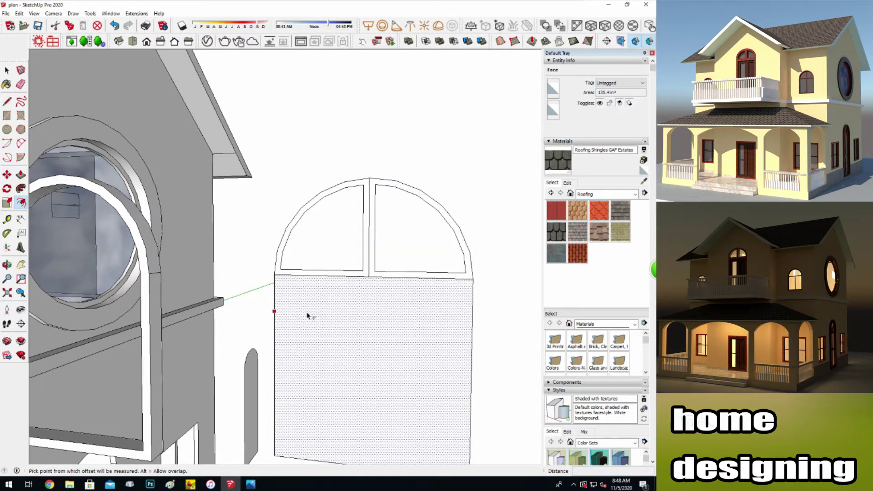
pyautogui.press('l')
pyautogui.moveTo(319, 264); pyautogui.dragTo(345, 269, button='middle')
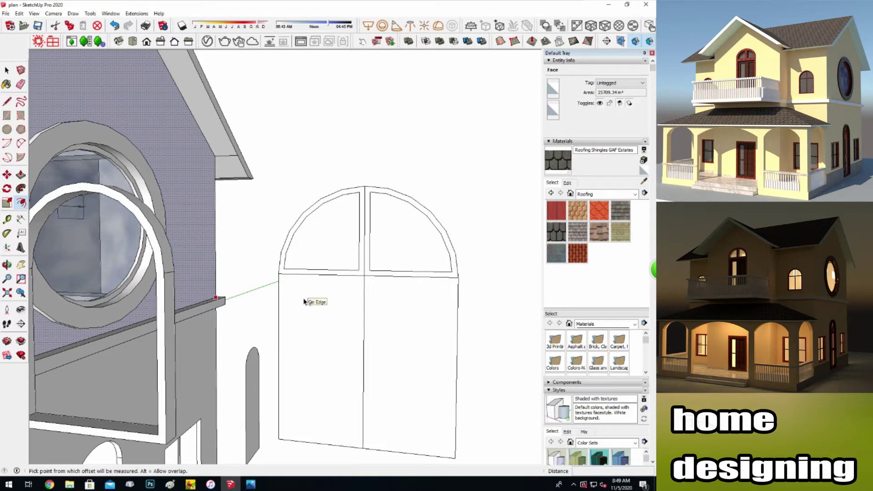
# Inset the lower-left and right door panels by 3/4".
pyautogui.click(8, 70)
pyautogui.click(331, 338)
pyautogui.click(21, 202)
pyautogui.doubleClick(355, 291)
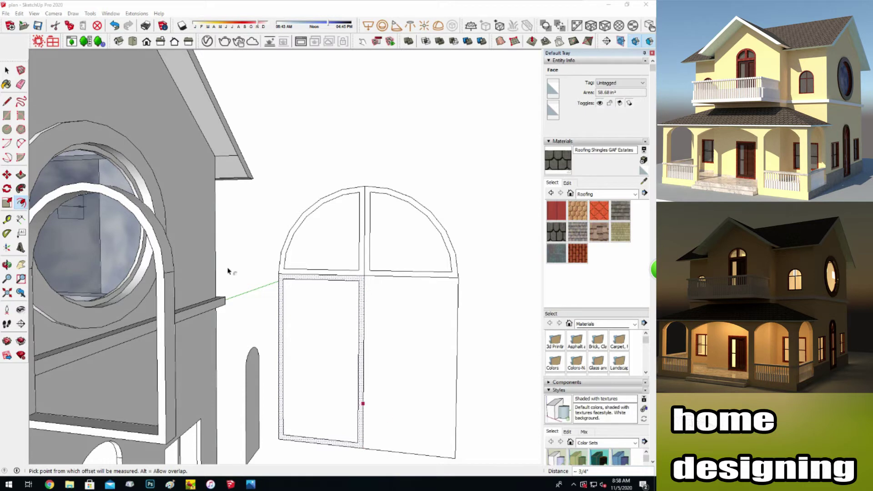
pyautogui.press('space')
pyautogui.click(387, 345)
pyautogui.doubleClick(375, 449)
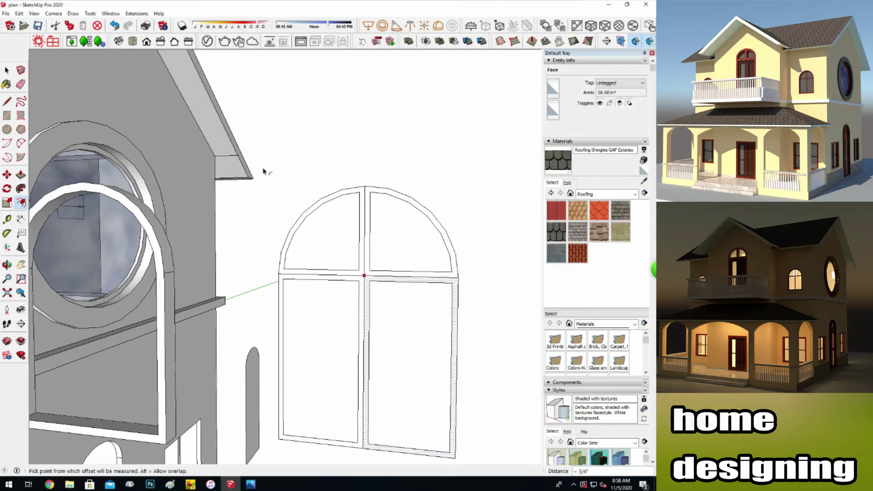
pyautogui.click(20, 85)
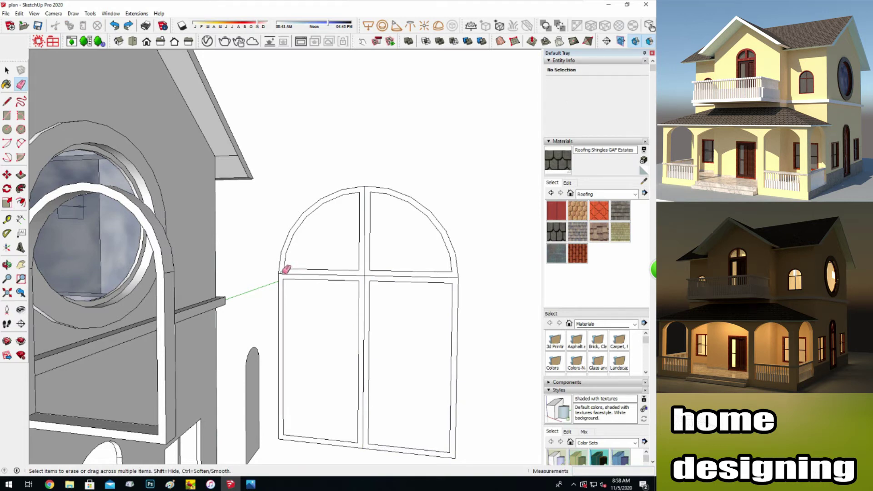
# Extrude the centre mullion along the selected mullion edges with Follow Me.
pyautogui.scroll(5, 374, 442)
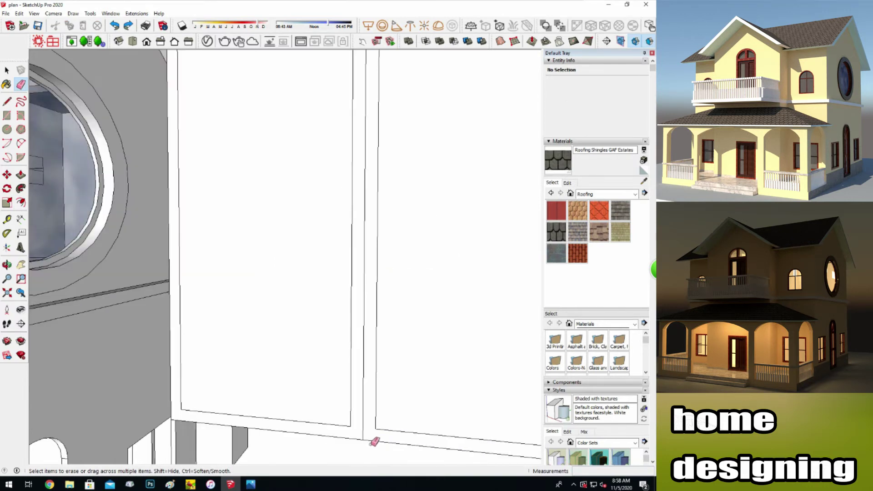
pyautogui.scroll(3, 375, 430)
pyautogui.press('c')
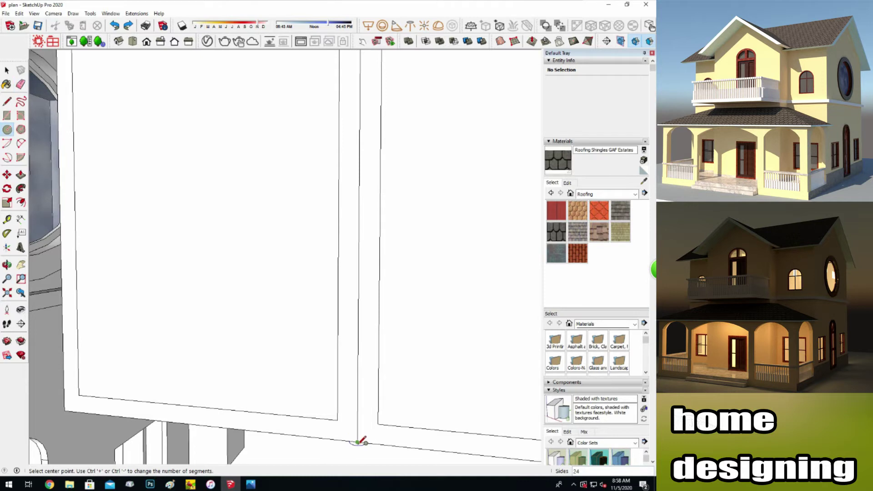
pyautogui.click(21, 157)
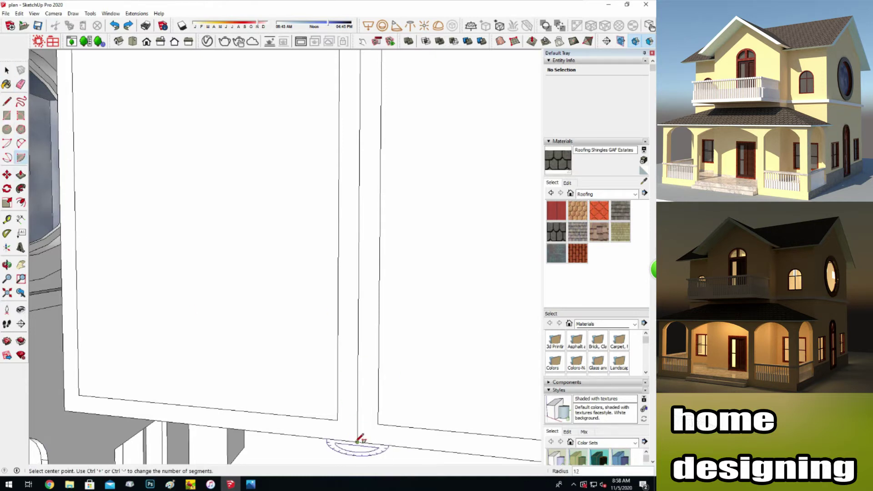
pyautogui.scroll(-5, 357, 440)
pyautogui.keyDown('shift'); pyautogui.moveTo(205, 315); pyautogui.dragTo(290, 317, button='middle'); pyautogui.keyUp('shift')
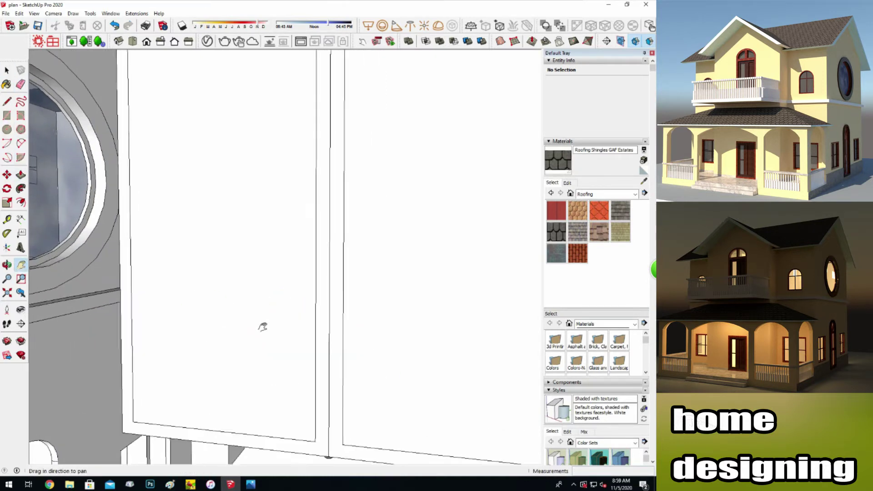
pyautogui.click(320, 89)
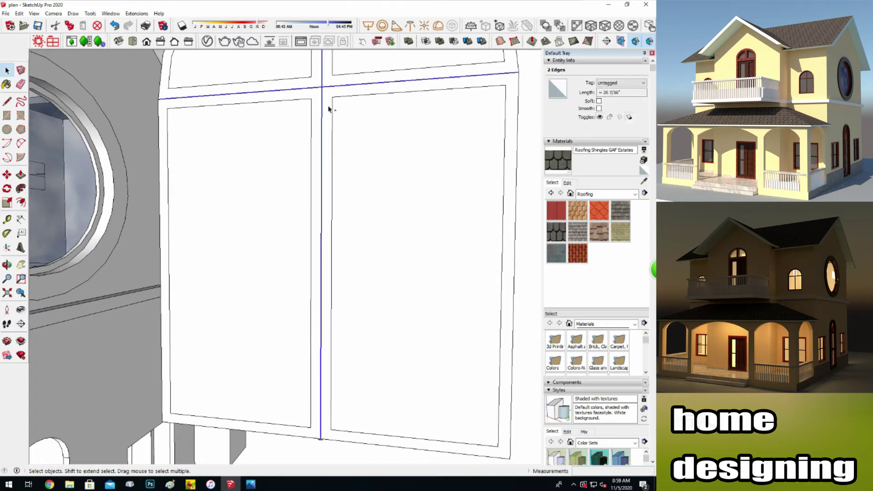
pyautogui.click(320, 440)
pyautogui.click(371, 261)
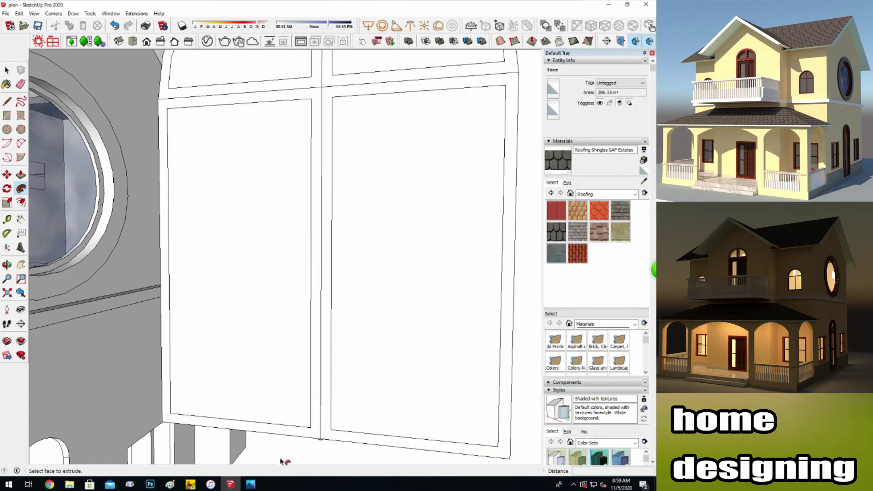
pyautogui.moveTo(302, 429); pyautogui.dragTo(137, 318, button='middle')
# Push the left door panel inward slightly to recess it.
pyautogui.click(21, 174)
pyautogui.click(324, 427)
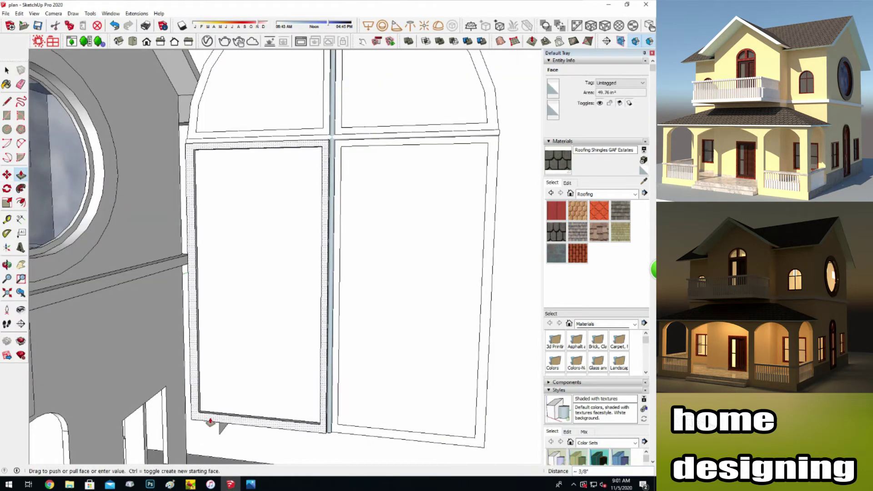
pyautogui.click(321, 427)
pyautogui.moveTo(336, 143)
pyautogui.mouseDown(button='middle')
pyautogui.moveTo(328, 235)
pyautogui.moveTo(386, 306)
pyautogui.mouseUp(button='middle')
pyautogui.scroll(-2, 386, 306)
pyautogui.click(635, 194)
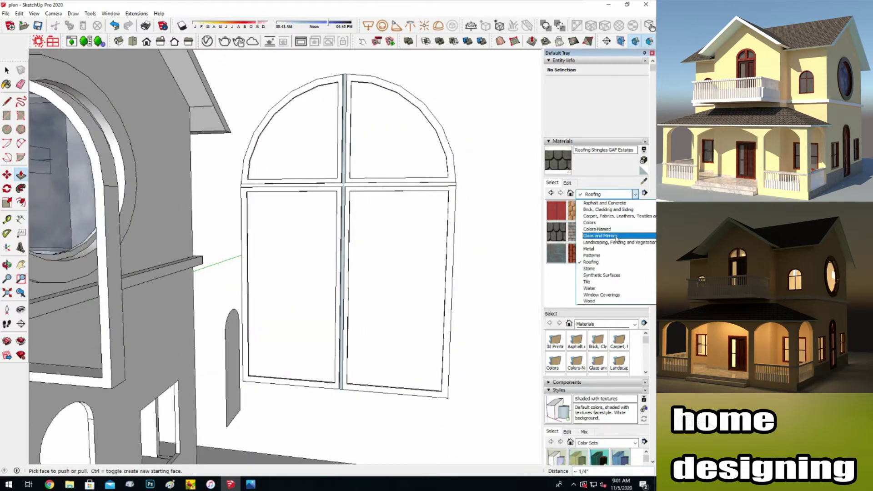
# Paint the three window panes with Translucent Glass Gray from Glass and Mirrors.
pyautogui.click(601, 236)
pyautogui.click(418, 255)
pyautogui.click(295, 273)
pyautogui.click(293, 156)
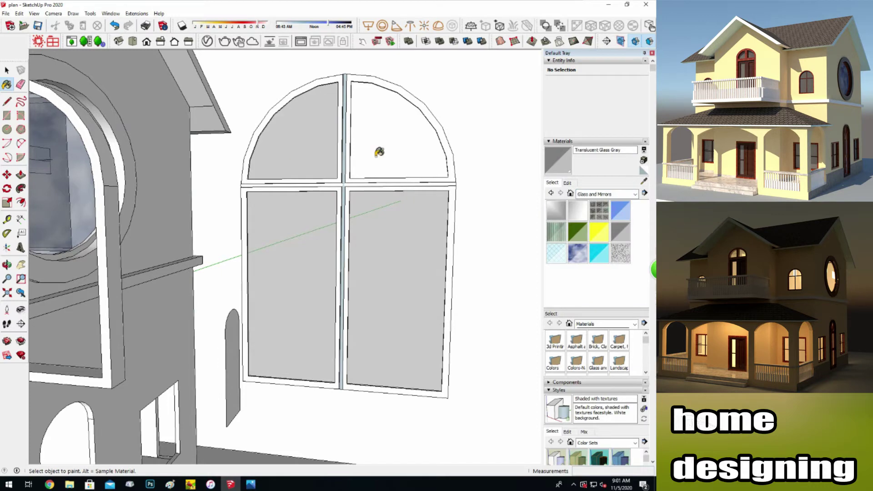
pyautogui.click(380, 153)
pyautogui.moveTo(380, 152)
pyautogui.mouseDown(button='middle')
pyautogui.moveTo(288, 302)
pyautogui.moveTo(291, 255)
pyautogui.mouseUp(button='middle')
# Group the whole arched window and move it into the left arched opening.
pyautogui.click(6, 71)
pyautogui.moveTo(210, 88); pyautogui.dragTo(476, 427)
pyautogui.rightClick(318, 236)
pyautogui.click(336, 306)
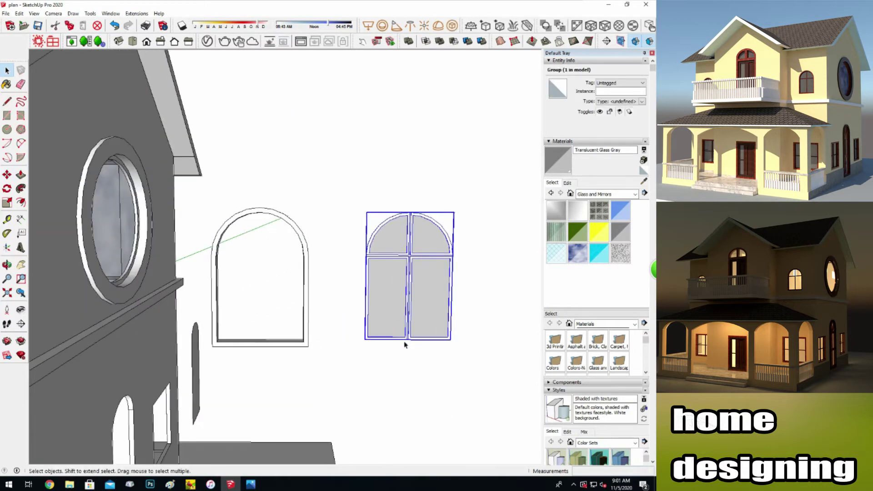
pyautogui.scroll(2, 217, 309)
pyautogui.press('c')
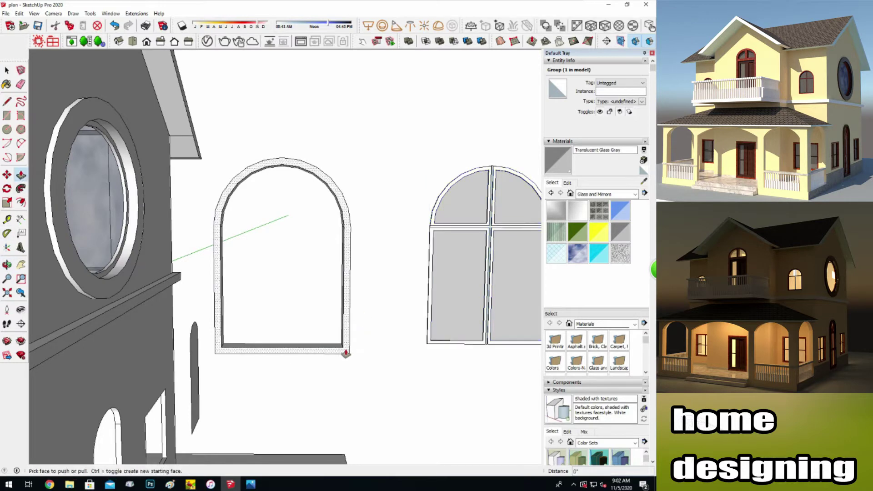
pyautogui.moveTo(419, 342); pyautogui.dragTo(214, 345)
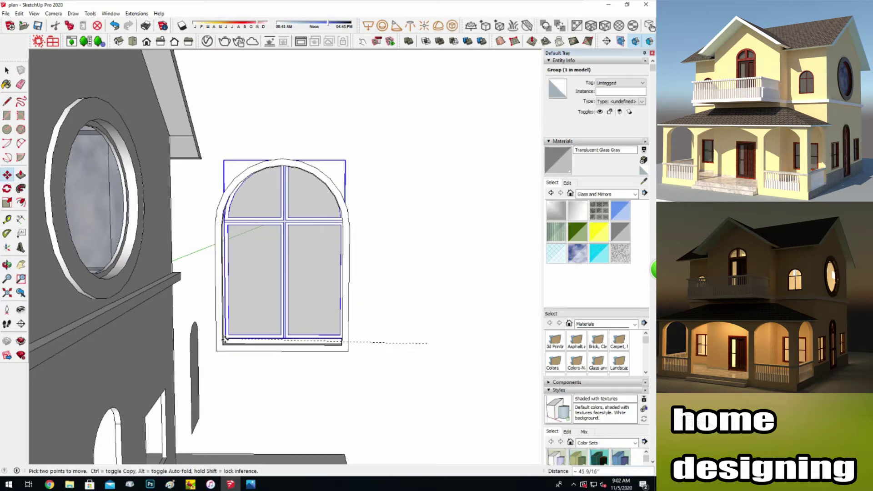
# Give the surrounding frame 1 7/8" depth and group it with the window.
pyautogui.press('p')
pyautogui.click(340, 354)
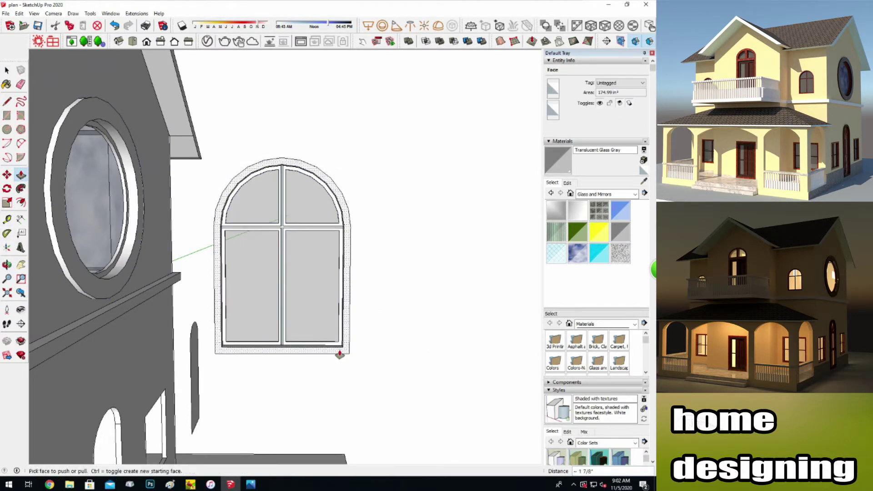
pyautogui.click(7, 71)
pyautogui.moveTo(251, 299); pyautogui.dragTo(357, 359)
pyautogui.rightClick(287, 209)
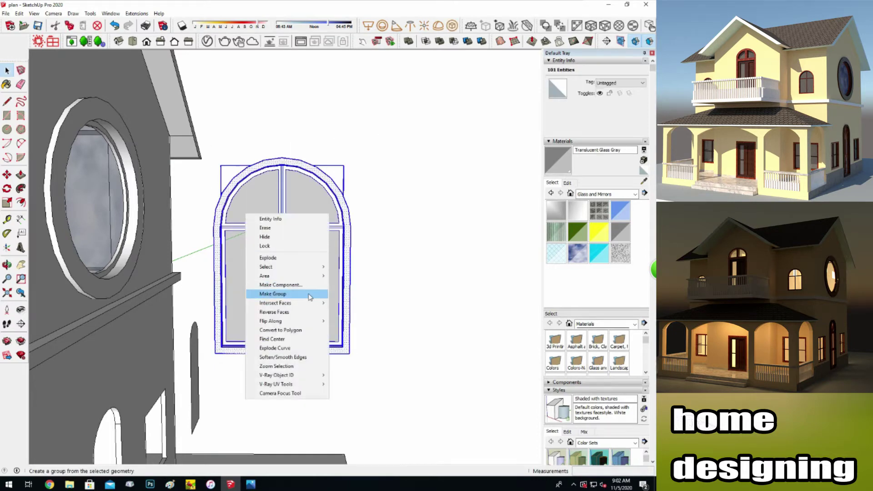
pyautogui.click(312, 294)
# Move the window group into the house wall's upper arched opening.
pyautogui.moveTo(385, 287)
pyautogui.keyDown('shift'); pyautogui.mouseDown(button='middle')
pyautogui.moveTo(223, 274)
pyautogui.moveTo(318, 273)
pyautogui.mouseUp(button='middle'); pyautogui.keyUp('shift')
pyautogui.press('m')
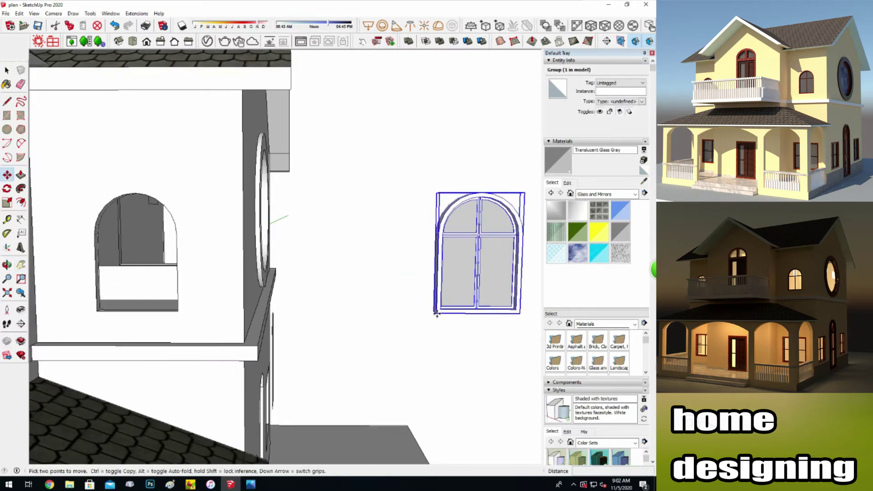
pyautogui.click(437, 313)
pyautogui.click(96, 310)
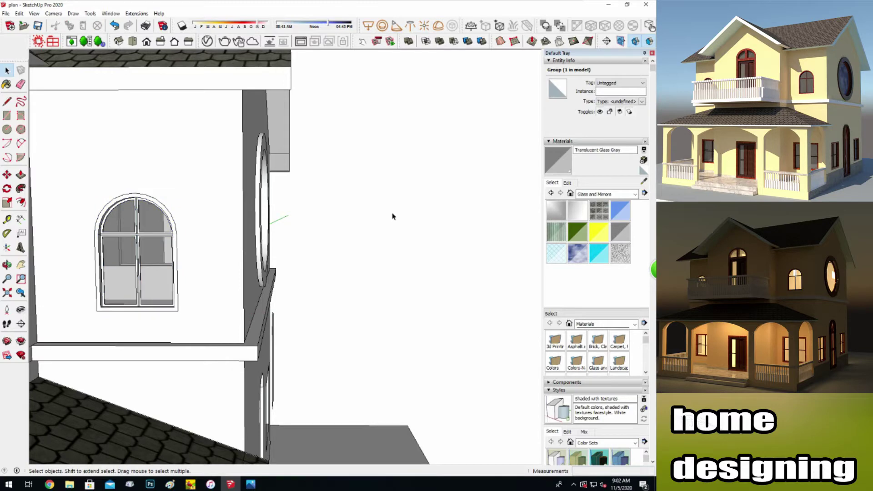
pyautogui.scroll(-2, 392, 217)
pyautogui.moveTo(135, 283)
pyautogui.keyDown('shift'); pyautogui.mouseDown(button='middle')
pyautogui.moveTo(332, 286)
pyautogui.moveTo(257, 307)
pyautogui.mouseUp(button='middle'); pyautogui.keyUp('shift')
# Place a copy of the window group in the left upper opening, then zoom in from front-right.
pyautogui.click(7, 175)
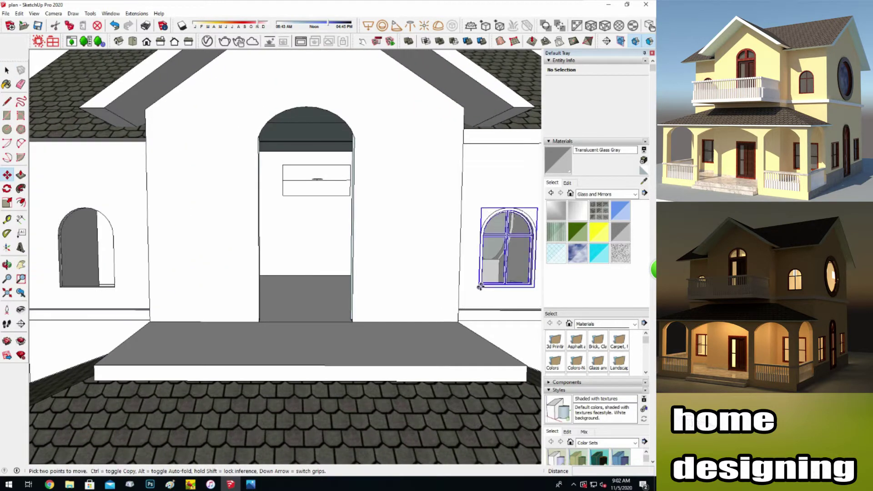
pyautogui.click(71, 265)
pyautogui.press('space')
pyautogui.scroll(-3, 236, 213)
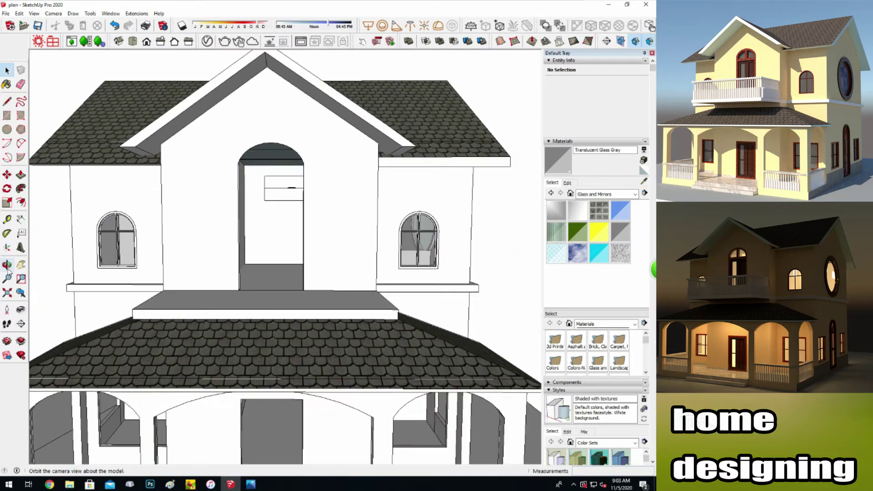
pyautogui.click(8, 264)
pyautogui.moveTo(136, 255); pyautogui.dragTo(232, 251)
pyautogui.moveTo(187, 282); pyautogui.dragTo(141, 282)
pyautogui.scroll(3, 278, 237)
pyautogui.scroll(3, 278, 237)
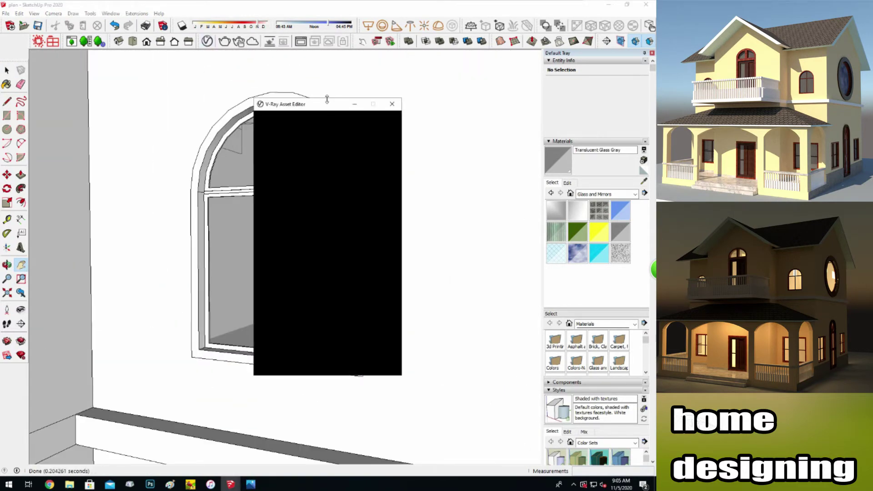
# Add abonoz_with_lake from 002 Wood Supplies to the scene with Fresnel reflection ticked.
pyautogui.click(106, 125)
pyautogui.click(120, 145)
pyautogui.moveTo(136, 104)
pyautogui.mouseDown()
pyautogui.moveTo(256, 127)
pyautogui.moveTo(319, 158)
pyautogui.mouseUp()
pyautogui.moveTo(390, 199); pyautogui.dragTo(492, 236)
pyautogui.moveTo(310, 153)
pyautogui.mouseDown()
pyautogui.moveTo(181, 140)
pyautogui.moveTo(136, 181)
pyautogui.mouseUp()
pyautogui.click(318, 194)
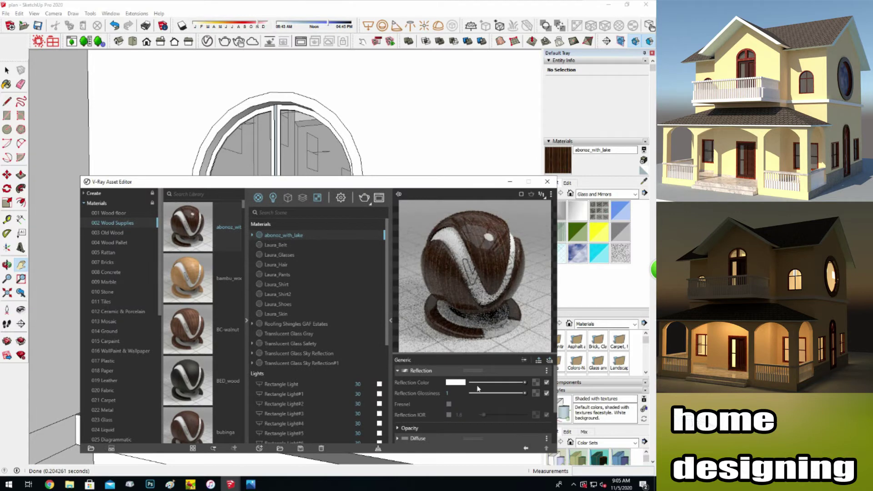
pyautogui.click(449, 403)
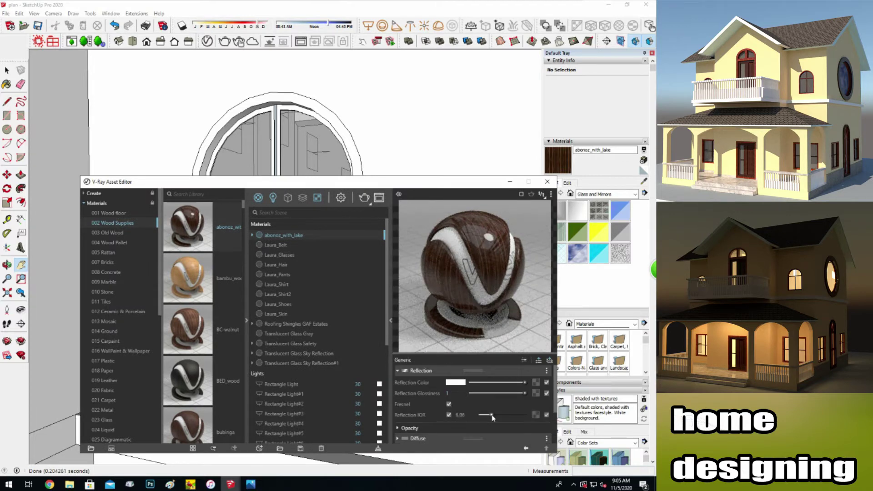
pyautogui.click(547, 181)
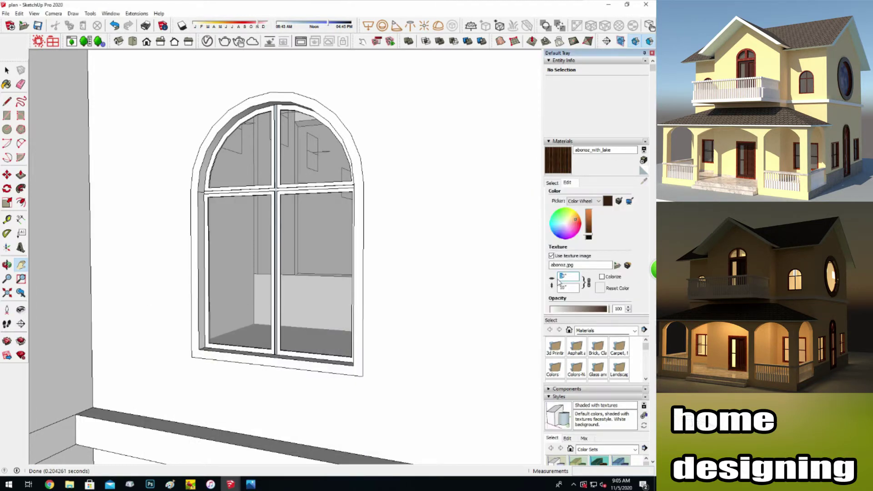
# Paint the arched window group's geometry with the dark ebonoz wood material.
pyautogui.click(6, 70)
pyautogui.hotkey('ctrl', 'a')
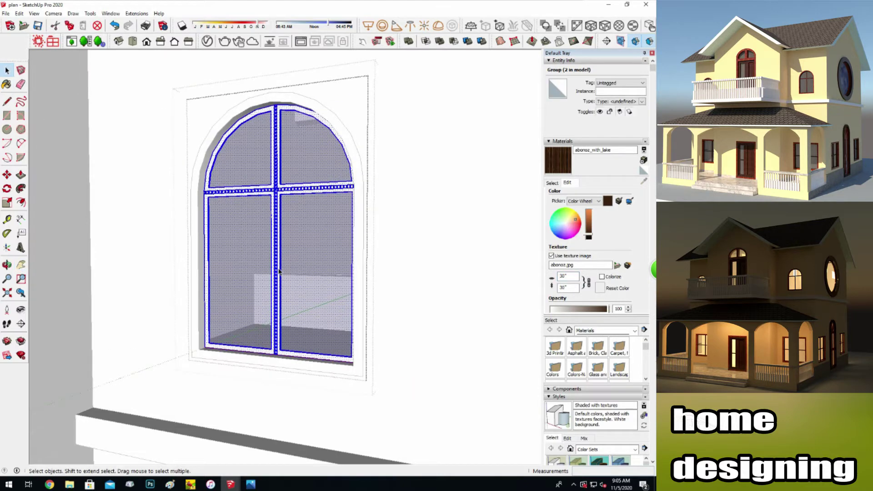
pyautogui.click(289, 185)
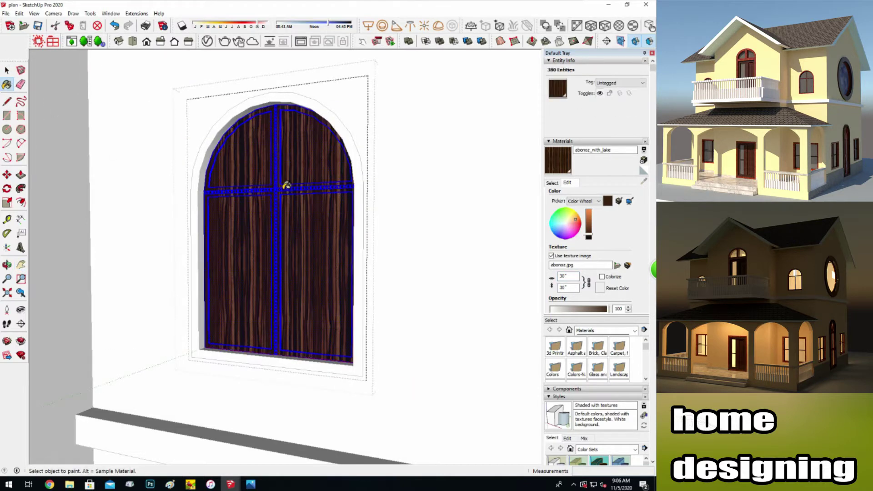
pyautogui.press('space')
pyautogui.click(152, 168)
pyautogui.click(552, 183)
# Paint the right, lower-left and both upper arch panes with Translucent Glass Gray.
pyautogui.click(312, 254)
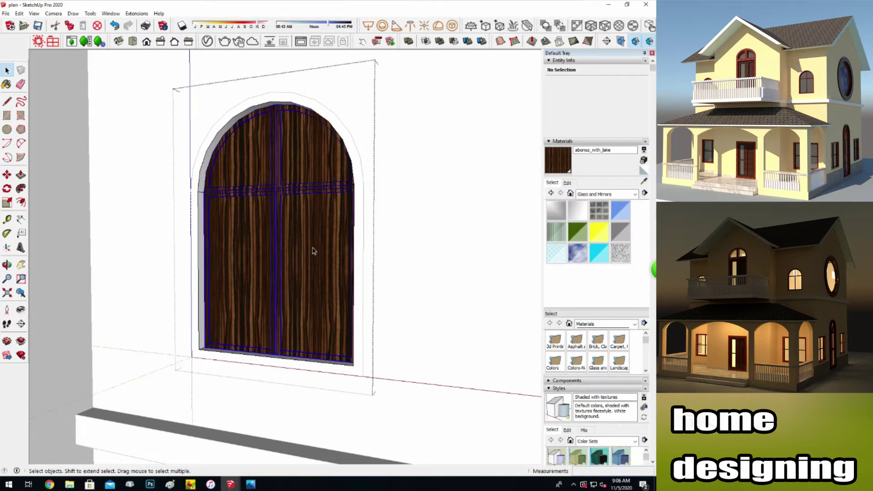
pyautogui.doubleClick(312, 253)
pyautogui.click(620, 232)
pyautogui.click(327, 258)
pyautogui.press('space')
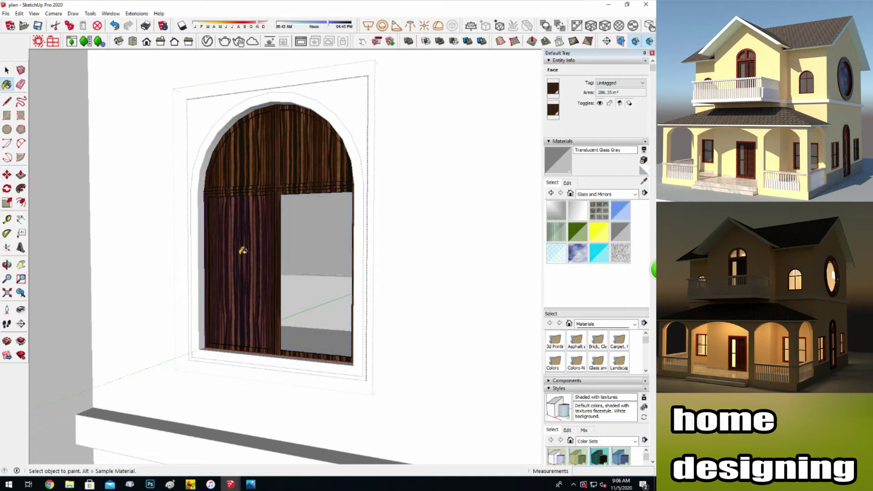
pyautogui.click(242, 250)
pyautogui.press('space')
pyautogui.press('b')
pyautogui.click(260, 173)
pyautogui.press('space')
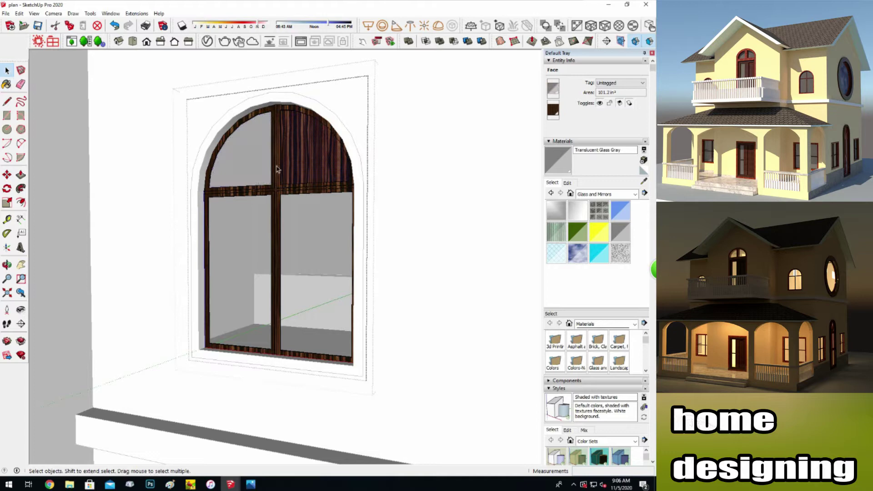
pyautogui.click(305, 155)
pyautogui.press('space')
pyautogui.moveTo(406, 223); pyautogui.dragTo(345, 218, button='middle')
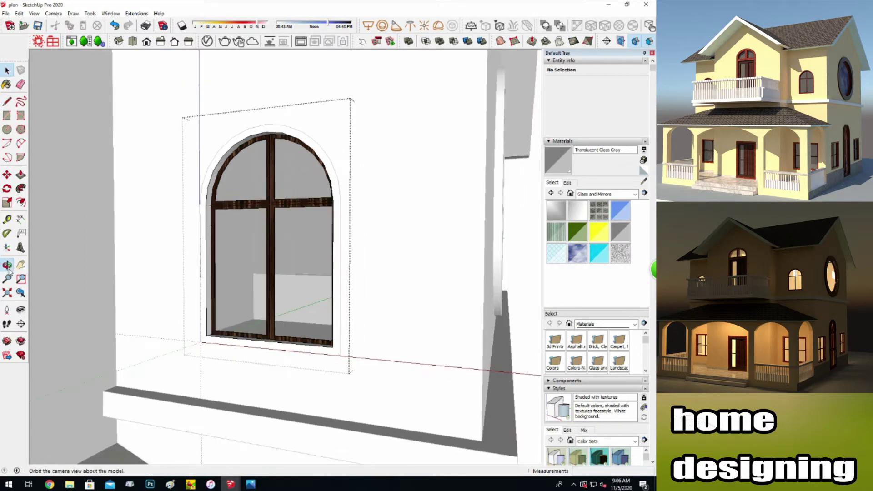
# Add burloak_wood from the V-Ray material library and paint the window's outer frame with it.
pyautogui.click(651, 26)
pyautogui.scroll(-2, 199, 318)
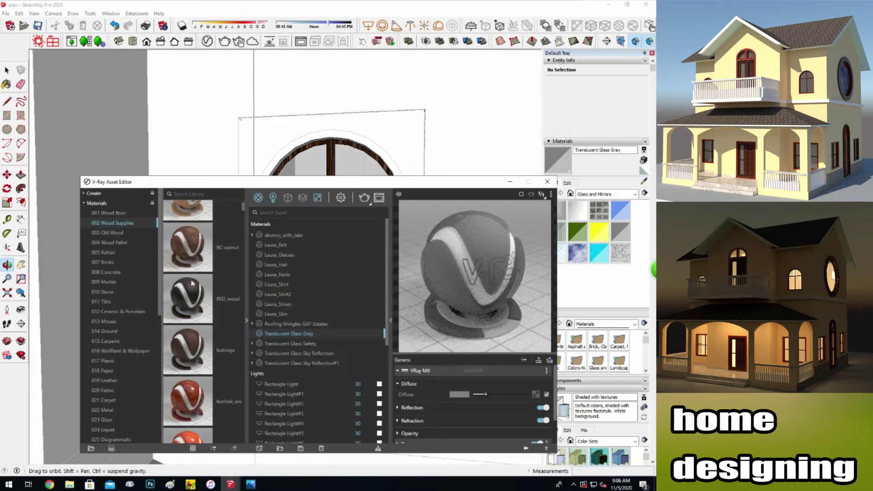
pyautogui.moveTo(198, 355); pyautogui.dragTo(296, 338)
pyautogui.click(547, 182)
pyautogui.press('space')
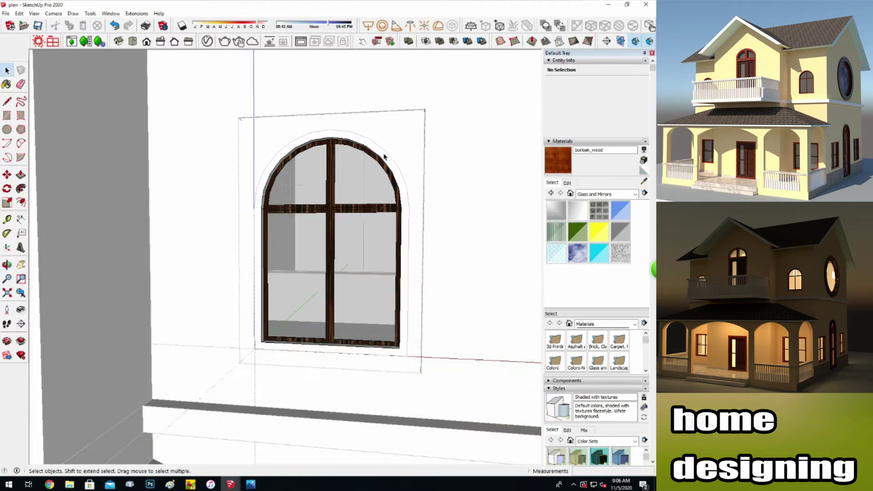
pyautogui.tripleClick(388, 160)
pyautogui.click(388, 157)
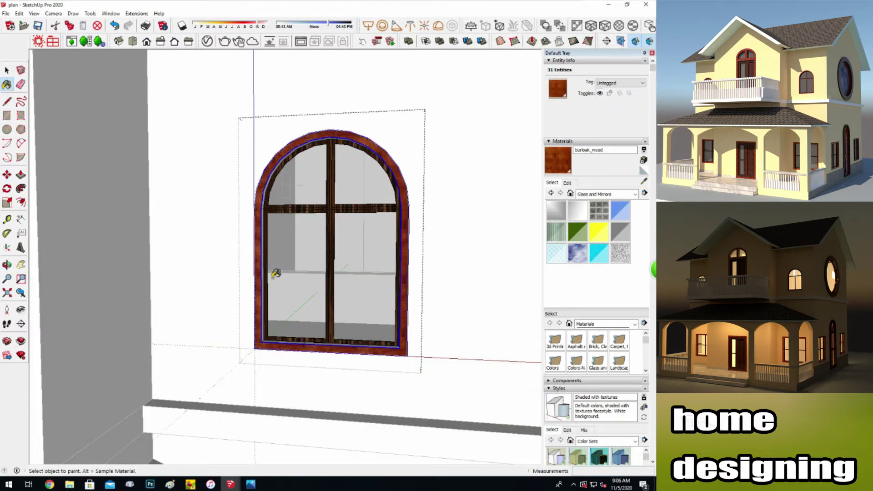
# Bring the window head-on and paint the remaining frame burloak wood, then leave the group.
pyautogui.moveTo(275, 273); pyautogui.dragTo(117, 275, button='middle')
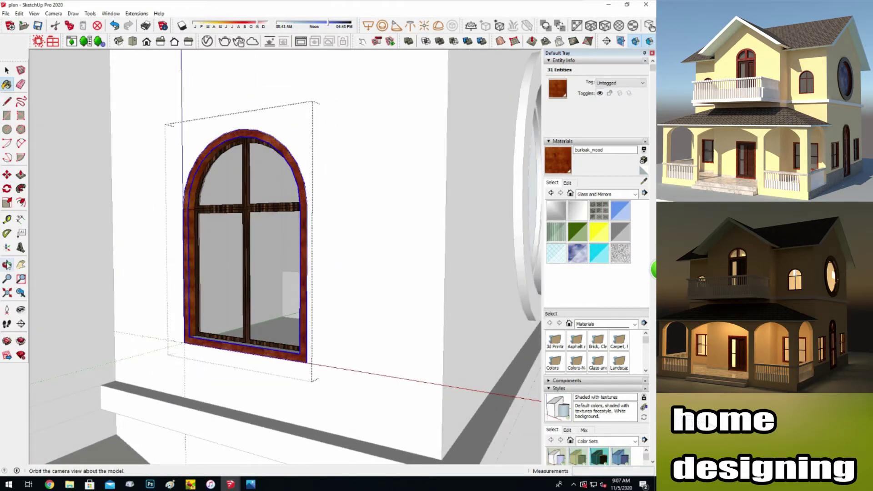
pyautogui.moveTo(191, 255); pyautogui.dragTo(49, 137, button='middle')
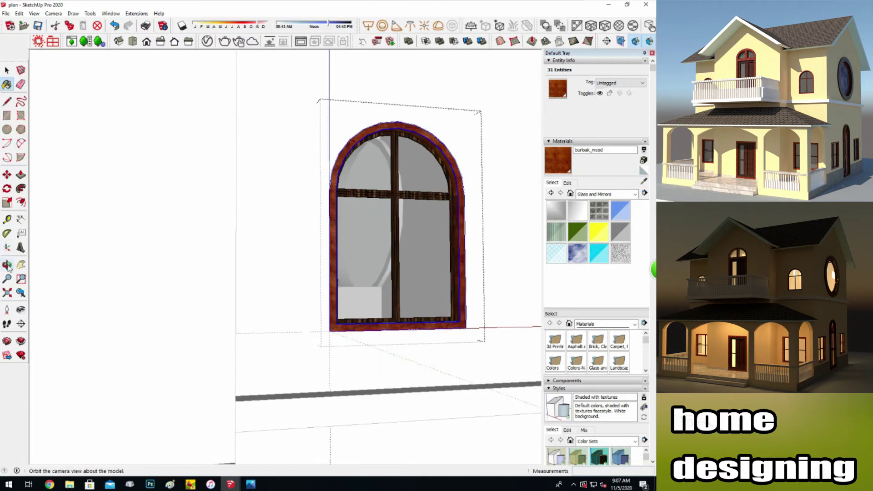
pyautogui.moveTo(9, 223); pyautogui.dragTo(426, 382, button='middle')
pyautogui.scroll(-2, 246, 319)
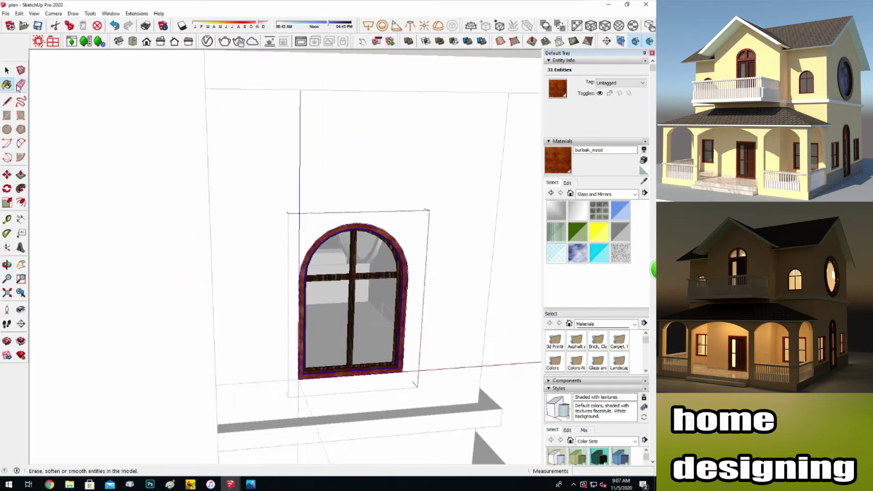
pyautogui.moveTo(273, 228)
pyautogui.mouseDown()
pyautogui.moveTo(306, 271)
pyautogui.moveTo(318, 273)
pyautogui.mouseUp()
pyautogui.press('space')
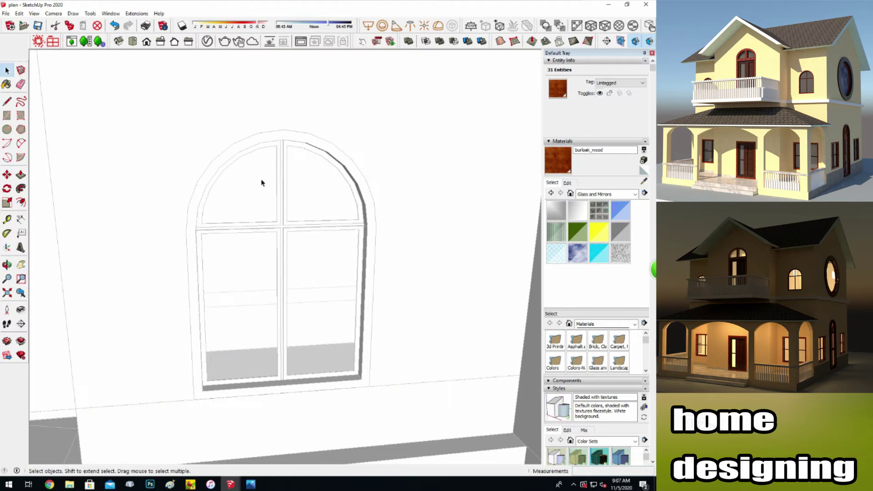
pyautogui.click(7, 85)
pyautogui.click(274, 131)
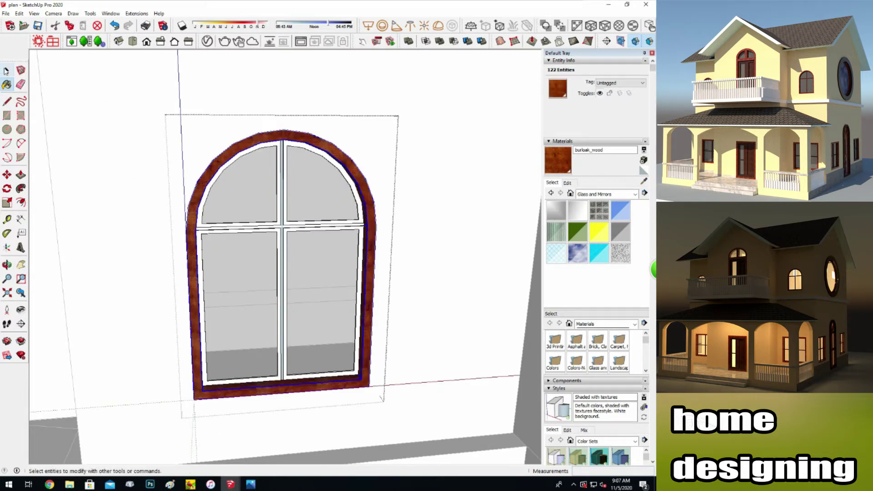
pyautogui.moveTo(127, 179); pyautogui.dragTo(248, 248, button='middle')
pyautogui.scroll(3, 341, 194)
pyautogui.press('space')
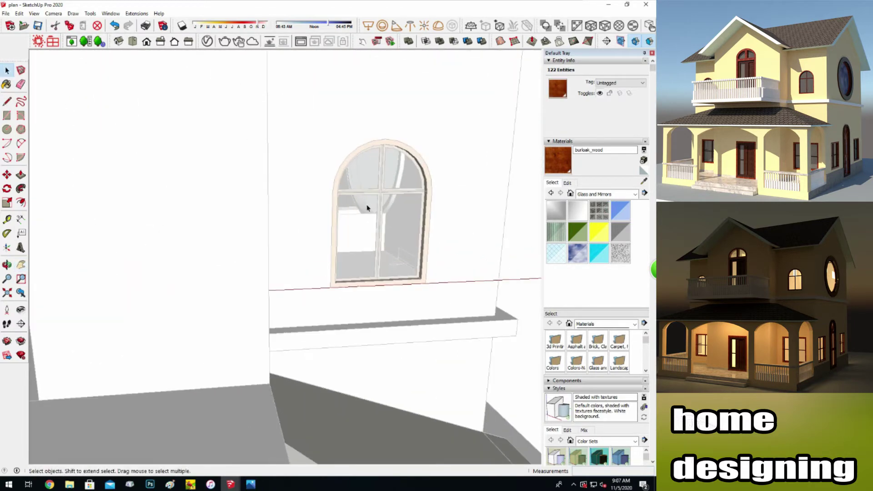
pyautogui.press('Escape')
# Set the dark wood material's texture width to 10 inches.
pyautogui.scroll(2, 347, 232)
pyautogui.scroll(3, 347, 232)
pyautogui.click(567, 182)
pyautogui.click(563, 276)
pyautogui.write('10')
pyautogui.press('Return')
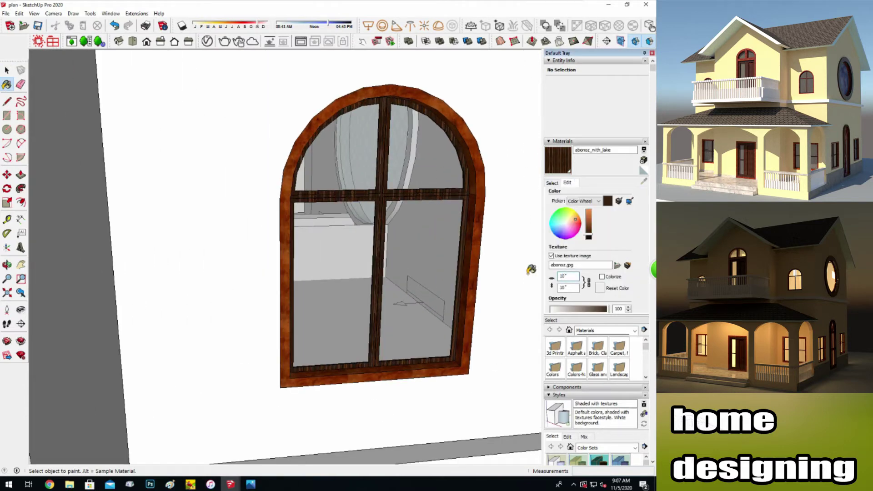
pyautogui.scroll(-2, 195, 147)
pyautogui.scroll(-2, 116, 211)
pyautogui.press('h')
pyautogui.scroll(5, 192, 256)
pyautogui.scroll(-4, 191, 256)
# Repaint the window geometry dark wood and restore Translucent Glass Gray on the glass.
pyautogui.press('space')
pyautogui.hotkey('ctrl', 'a')
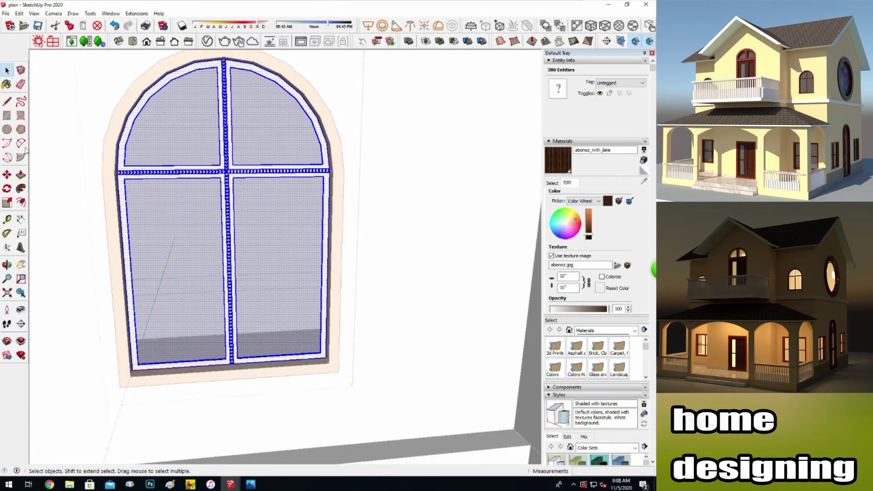
pyautogui.click(122, 146)
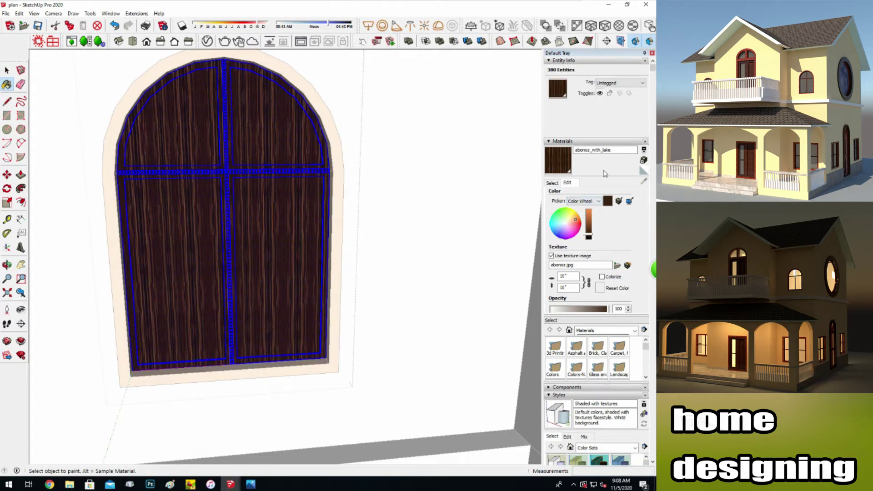
pyautogui.click(618, 149)
pyautogui.press('space')
pyautogui.click(156, 144)
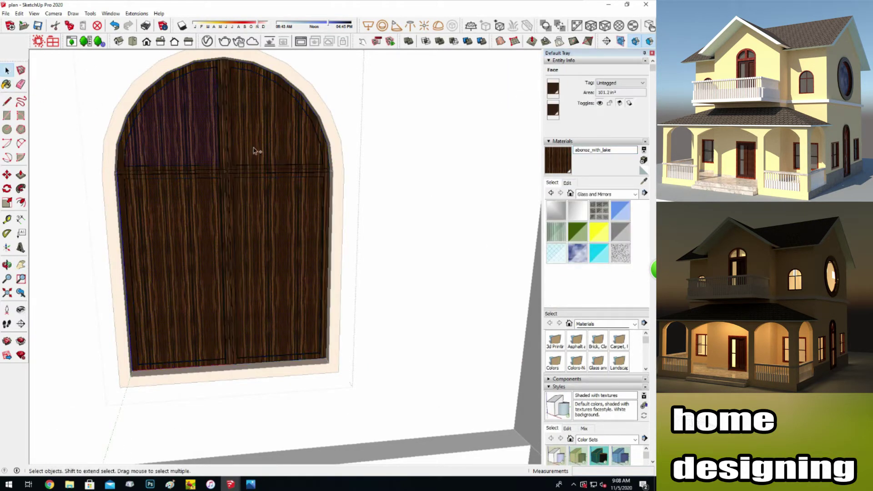
pyautogui.click(600, 235)
pyautogui.scroll(-6, 55, 141)
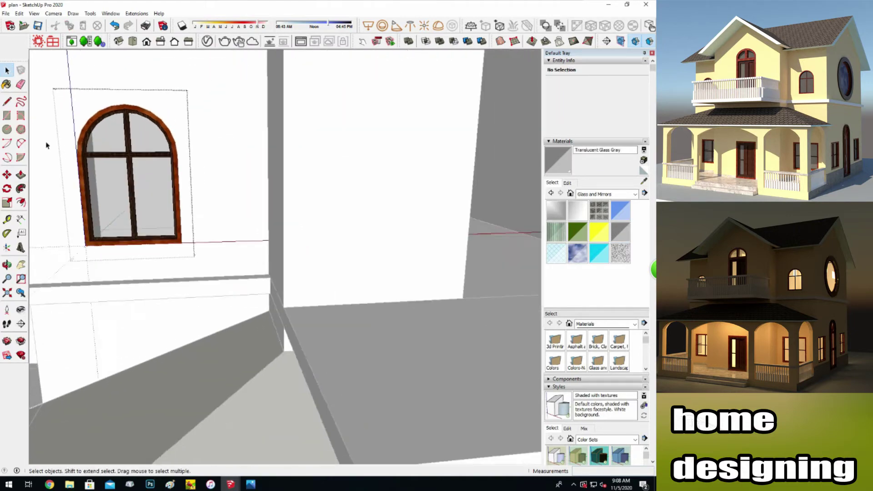
pyautogui.scroll(-5, 324, 222)
# Orbit and pan the view to bring the round gable window into view.
pyautogui.moveTo(325, 222); pyautogui.dragTo(330, 160, button='middle')
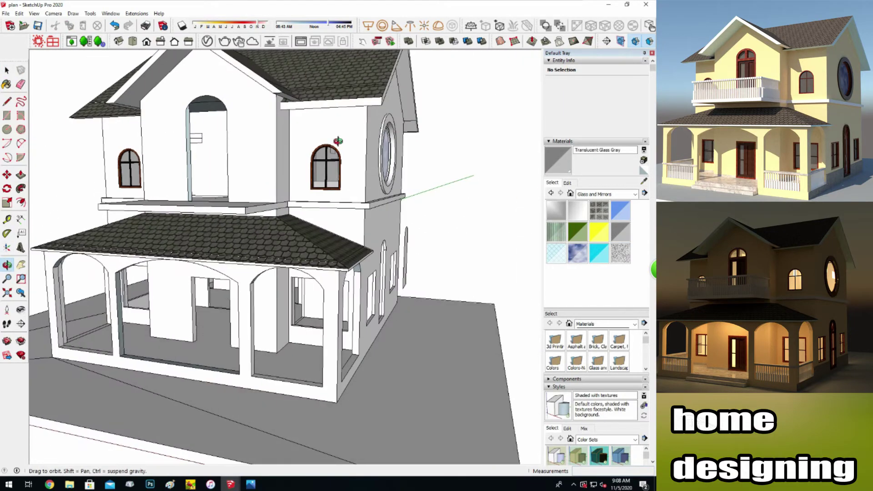
pyautogui.scroll(5, 330, 159)
pyautogui.scroll(-3, 330, 159)
pyautogui.scroll(-5, 330, 159)
pyautogui.scroll(3, 361, 271)
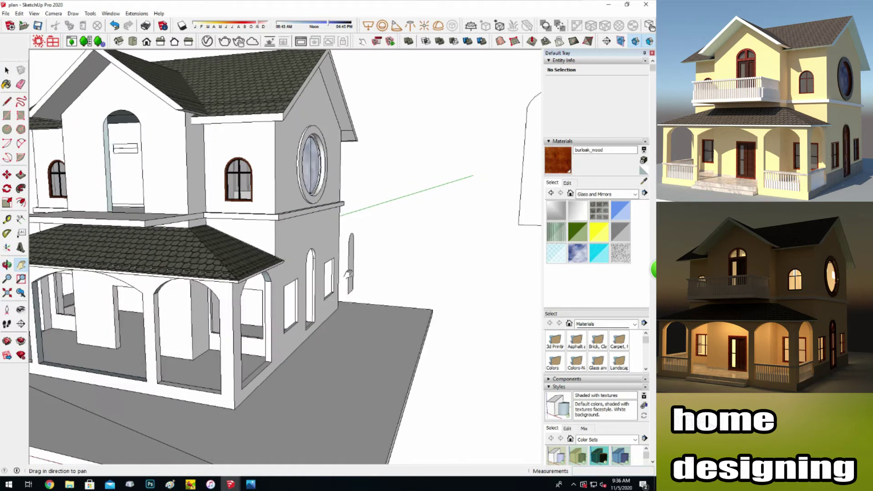
pyautogui.keyDown('shift'); pyautogui.moveTo(318, 271); pyautogui.dragTo(361, 271, button='middle'); pyautogui.keyUp('shift')
pyautogui.moveTo(361, 272); pyautogui.dragTo(364, 319)
pyautogui.scroll(2, 283, 207)
pyautogui.scroll(4, 283, 207)
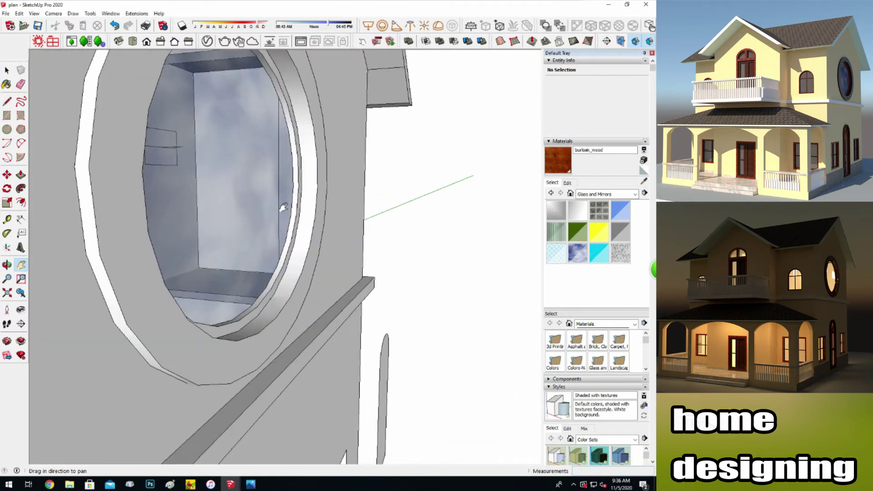
# Edit the round window group, undo a stray burloak paint, and sample ebonoz_with_lake from the arched frame.
pyautogui.doubleClick(285, 269)
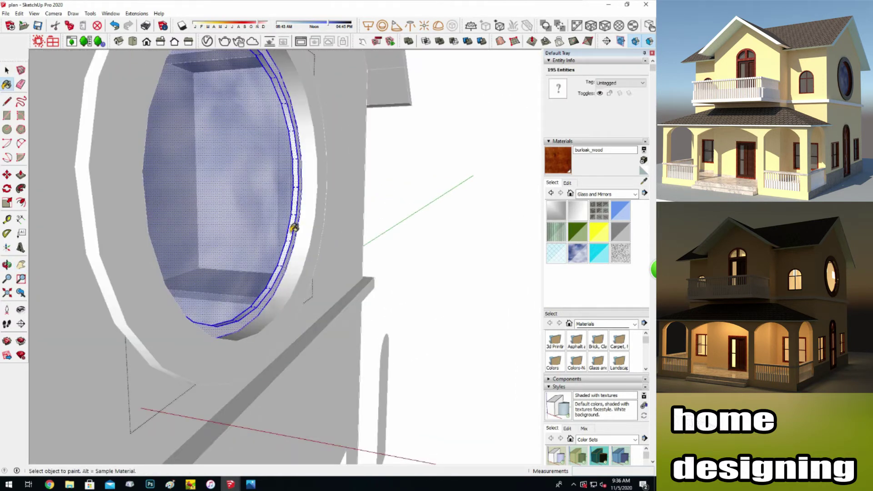
pyautogui.click(295, 228)
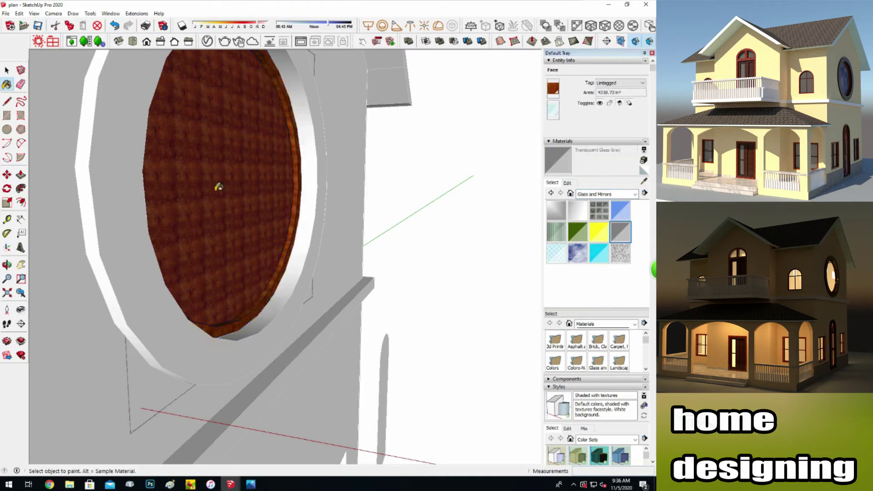
pyautogui.hotkey('ctrl', 'z')
pyautogui.scroll(-5, 250, 207)
pyautogui.click(6, 84)
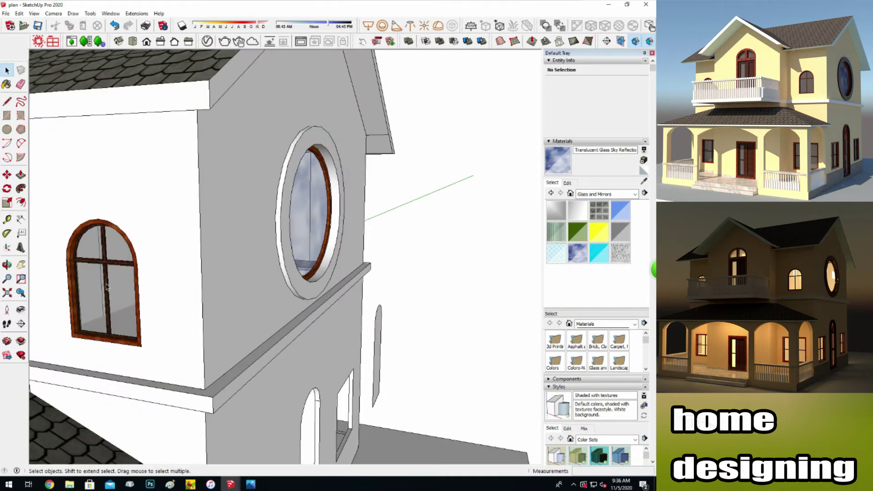
pyautogui.keyDown('alt'); pyautogui.click(59, 219); pyautogui.keyUp('alt')
pyautogui.scroll(-3, 228, 228)
pyautogui.moveTo(228, 228); pyautogui.dragTo(474, 181, button='middle')
pyautogui.scroll(3, 303, 197)
pyautogui.moveTo(414, 255)
pyautogui.mouseDown(button='middle')
pyautogui.moveTo(48, 347)
pyautogui.moveTo(205, 289)
pyautogui.moveTo(258, 295)
pyautogui.mouseUp(button='middle')
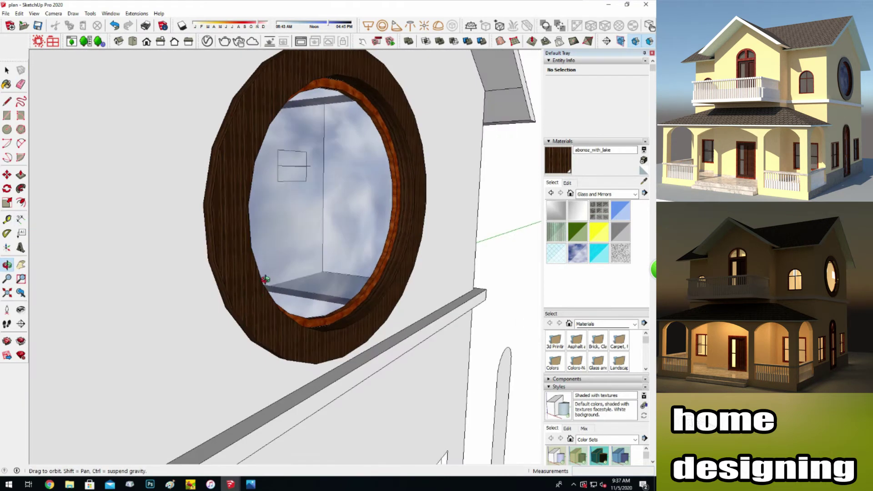
pyautogui.scroll(-5, 258, 295)
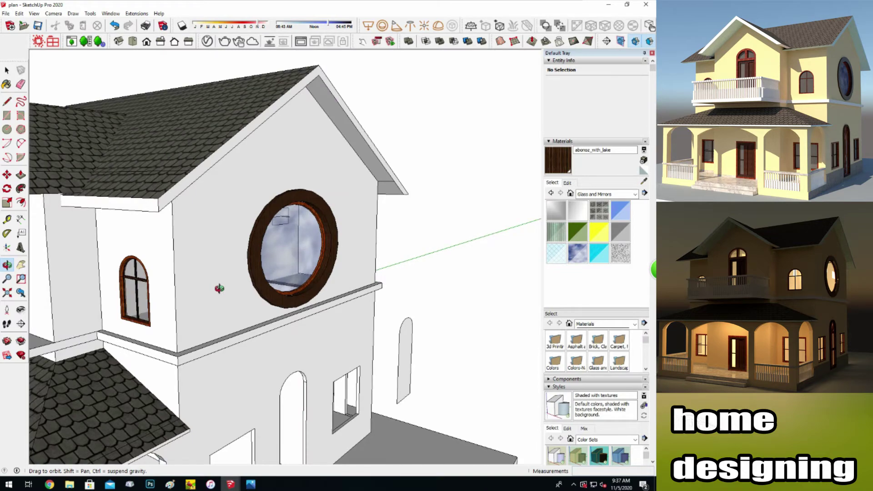
pyautogui.click(8, 265)
pyautogui.scroll(-3, 292, 254)
# Offset the arch panel's edge inward to form an inner border, discarding a trial copy.
pyautogui.moveTo(291, 254); pyautogui.dragTo(166, 355)
pyautogui.scroll(-3, 165, 355)
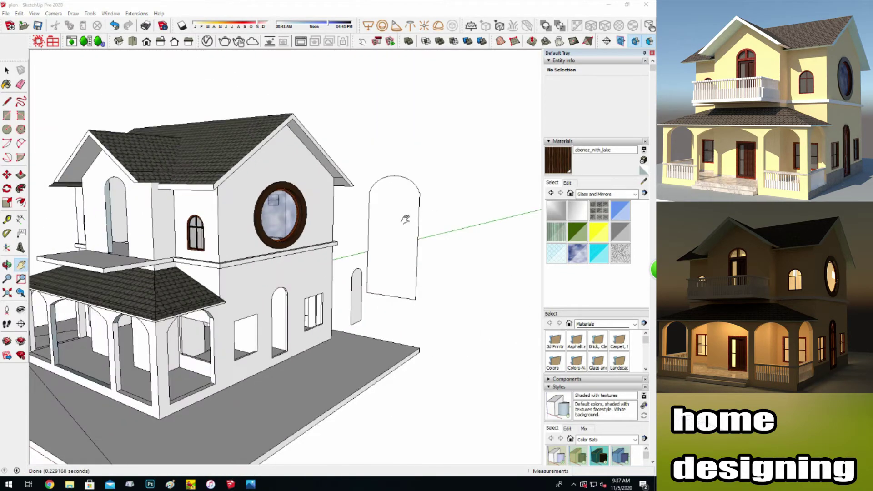
pyautogui.scroll(2, 188, 333)
pyautogui.scroll(2, 221, 254)
pyautogui.scroll(2, 312, 267)
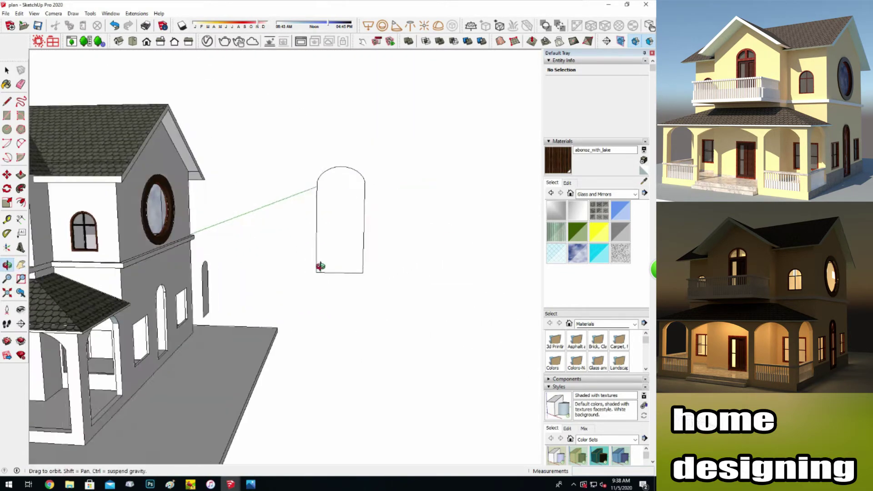
pyautogui.scroll(2, 382, 167)
pyautogui.click(20, 202)
pyautogui.click(323, 264)
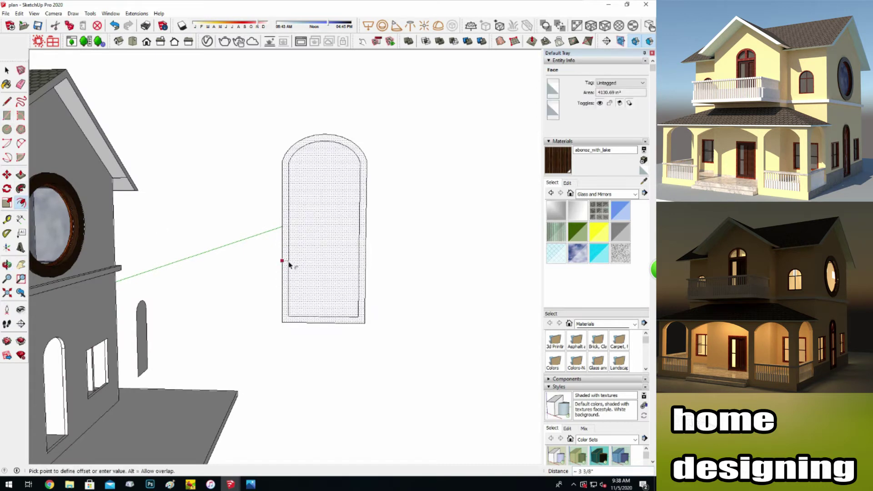
pyautogui.click(285, 259)
pyautogui.click(7, 178)
pyautogui.click(331, 250)
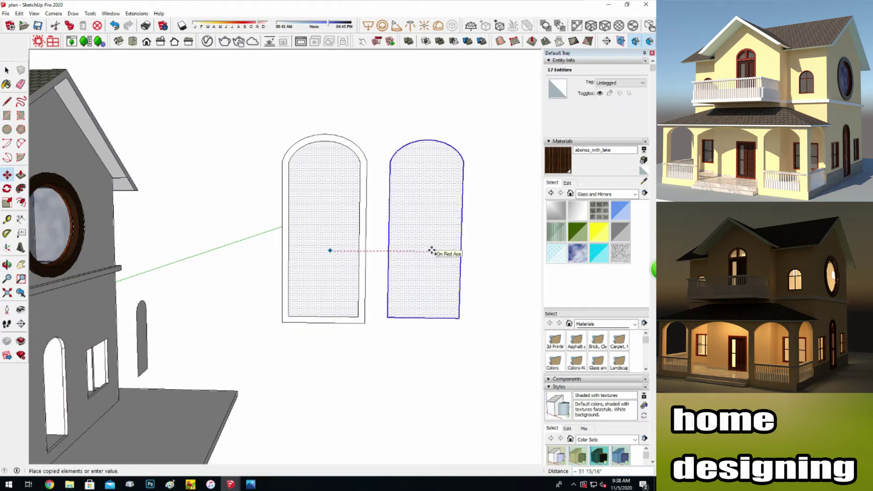
pyautogui.click(432, 250)
pyautogui.hotkey('ctrl', 'z')
# Draw a vertical mullion and a horizontal edge dividing the arch into two top panes.
pyautogui.click(7, 101)
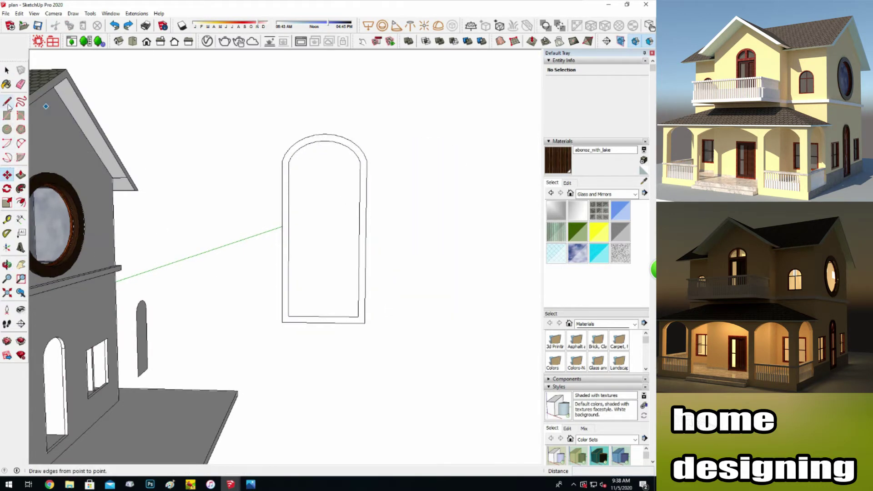
pyautogui.click(289, 174)
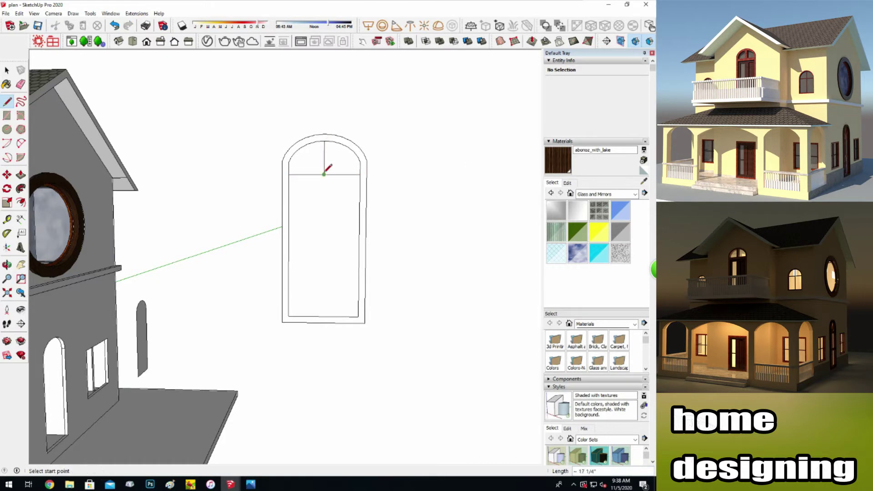
pyautogui.scroll(2, 345, 139)
pyautogui.click(21, 202)
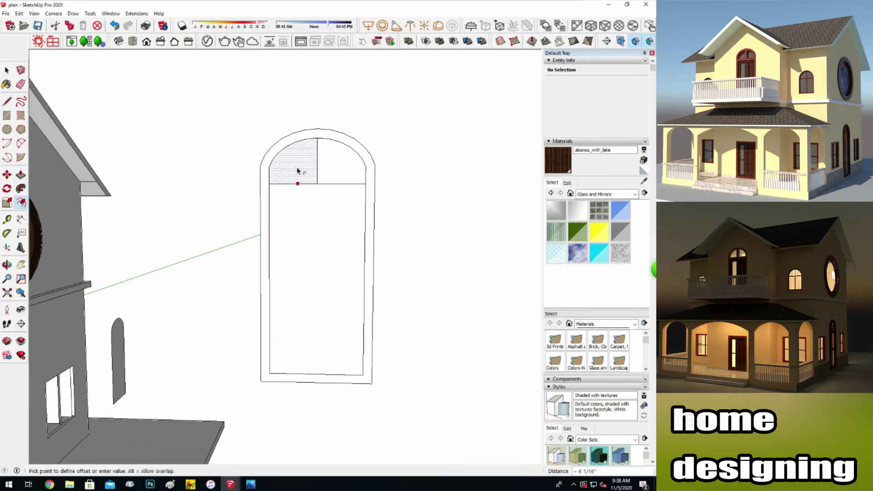
pyautogui.click(300, 173)
pyautogui.press('l')
pyautogui.click(312, 139)
pyautogui.click(312, 184)
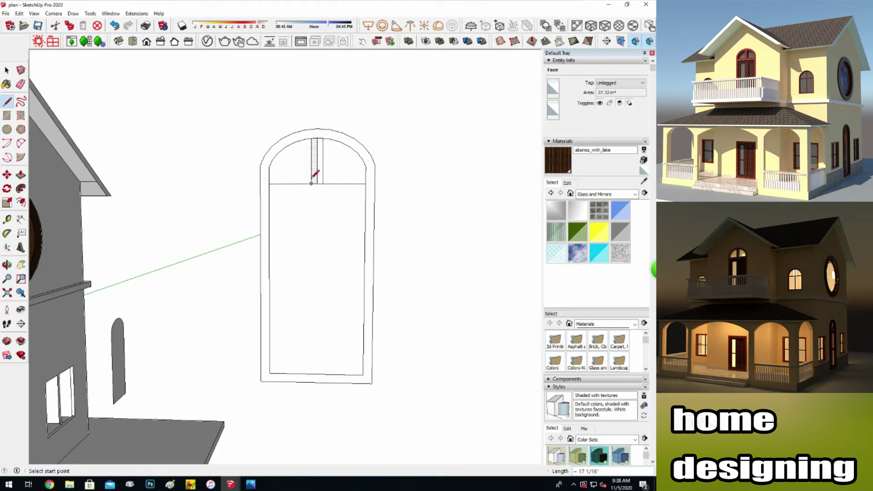
pyautogui.click(365, 189)
pyautogui.press('e')
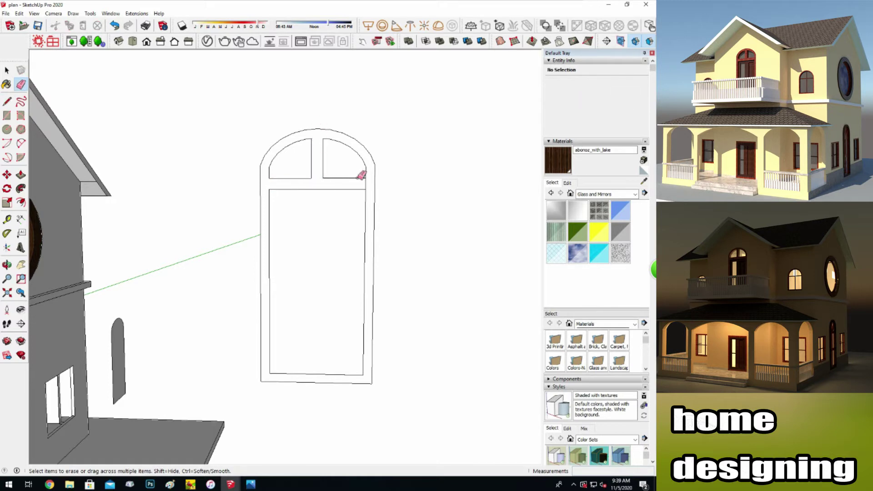
# Pull the window frame face outward about 4 inches.
pyautogui.moveTo(244, 199); pyautogui.dragTo(282, 205, button='middle')
pyautogui.press('p')
pyautogui.click(358, 392)
pyautogui.press('Escape')
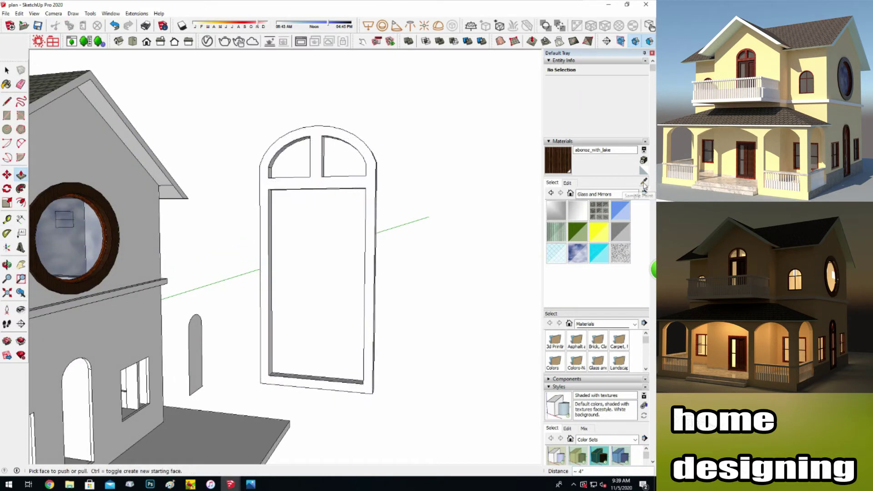
# Split the door opening into two leaves with a vertical line.
pyautogui.hotkey('ctrl', 'z')
pyautogui.click(7, 101)
pyautogui.click(7, 100)
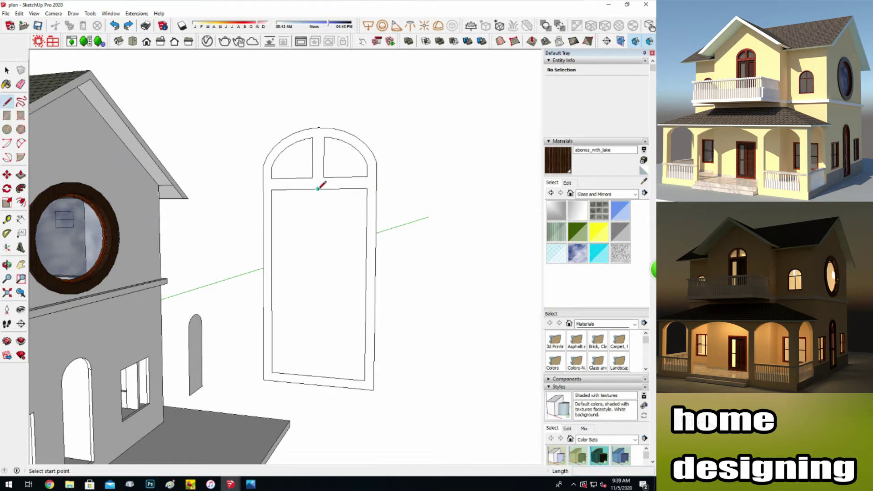
pyautogui.click(318, 189)
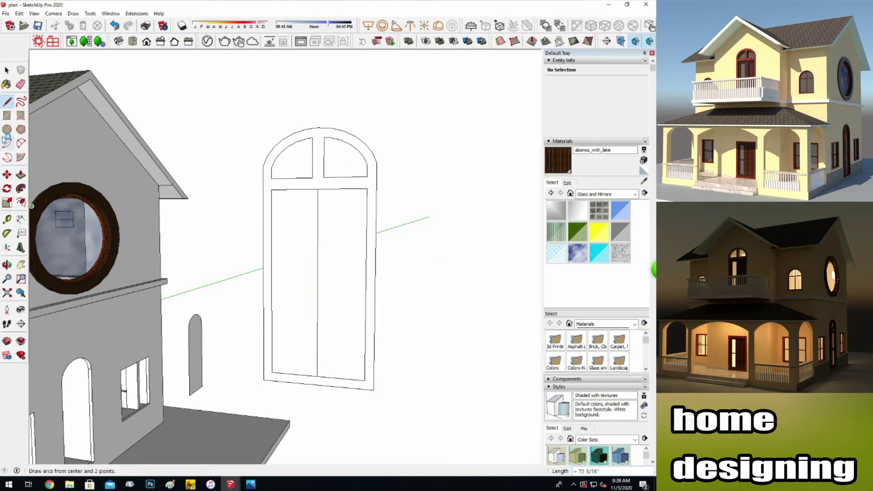
# Offset the door leaf outlines inward by 4" to form inner panels.
pyautogui.click(21, 203)
pyautogui.click(317, 261)
pyautogui.click(366, 284)
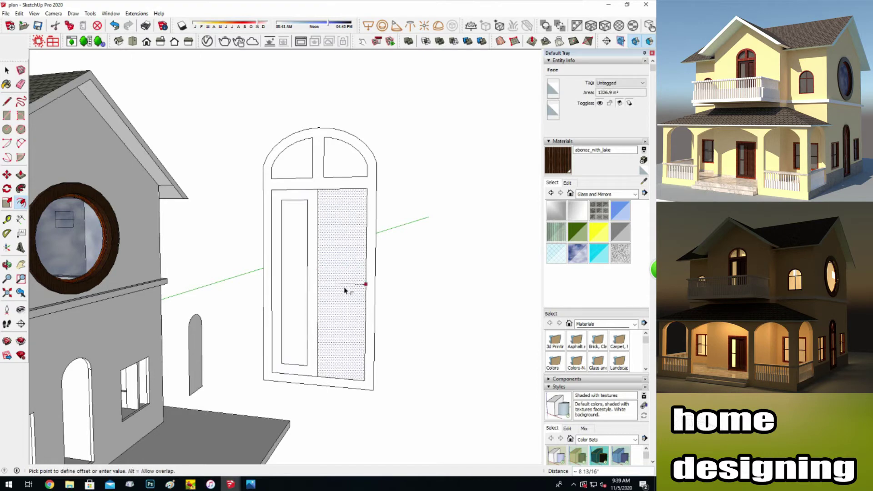
pyautogui.write('4')
pyautogui.press('Return')
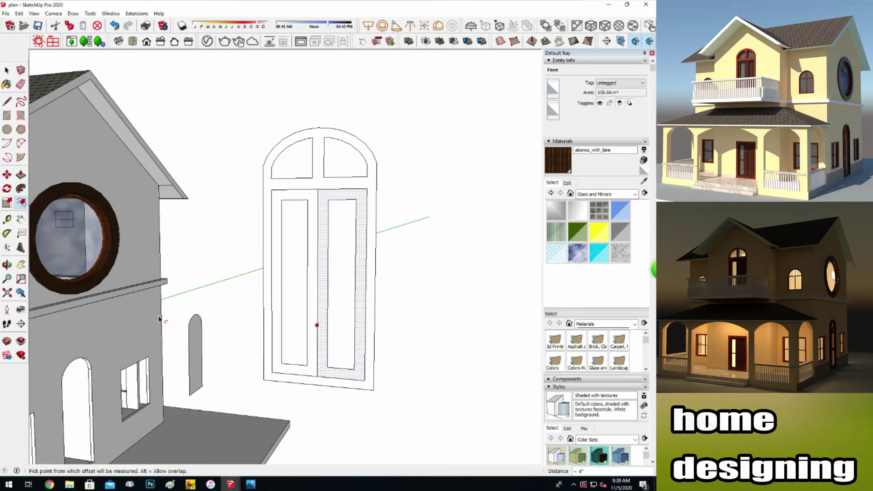
# Paint the left leaf's inner panel Translucent Glass Gray.
pyautogui.scroll(2, 312, 253)
pyautogui.scroll(2, 281, 347)
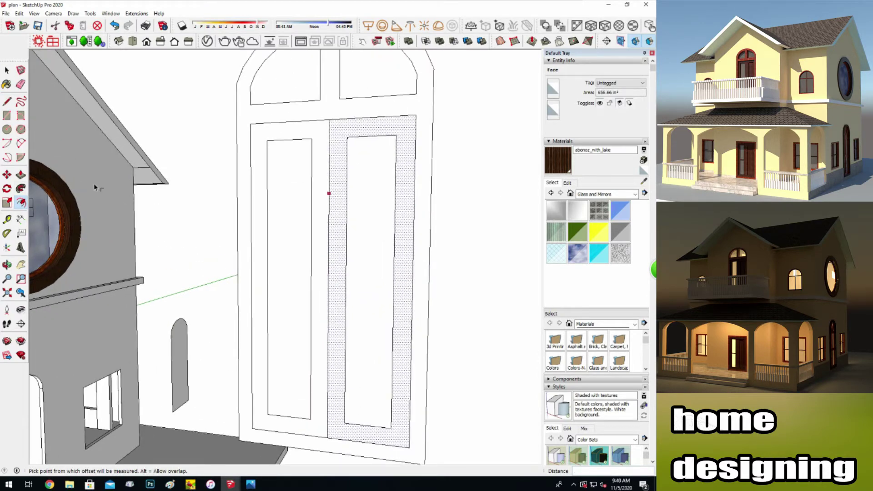
pyautogui.press('b')
pyautogui.click(285, 219)
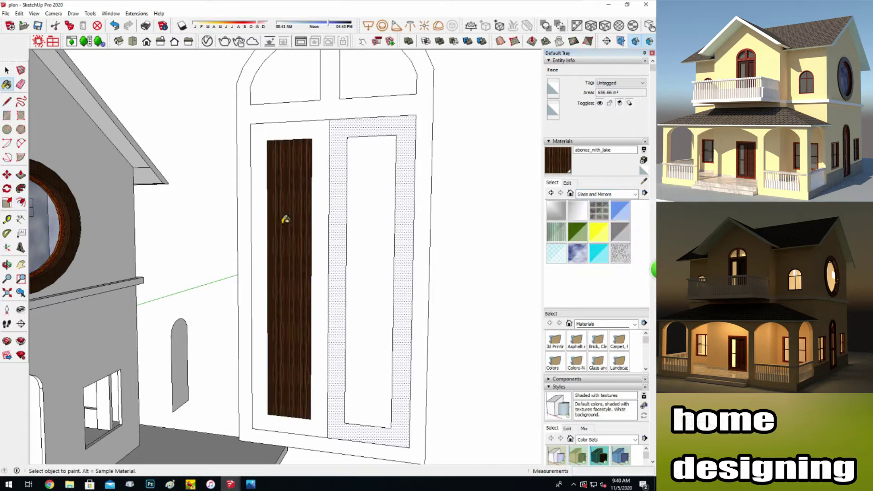
pyautogui.click(621, 231)
pyautogui.click(301, 243)
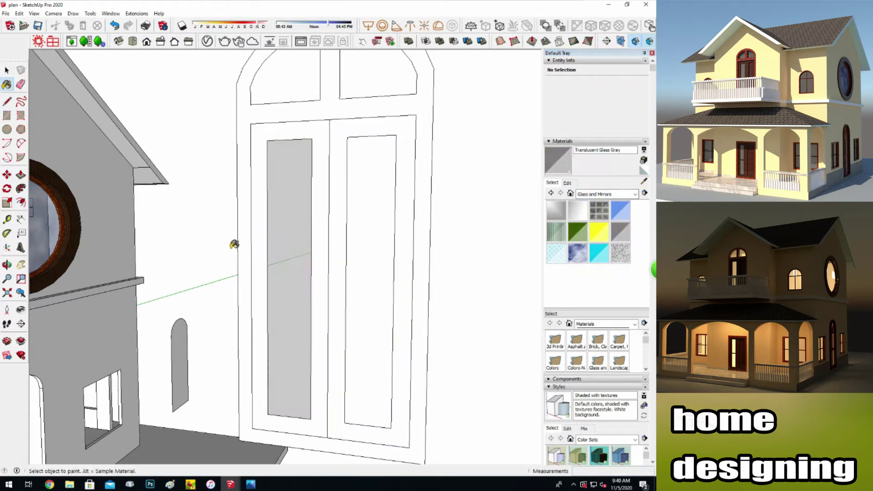
# Recess the left and right door panels to the same depth with Push/Pull.
pyautogui.press('p')
pyautogui.click(250, 444)
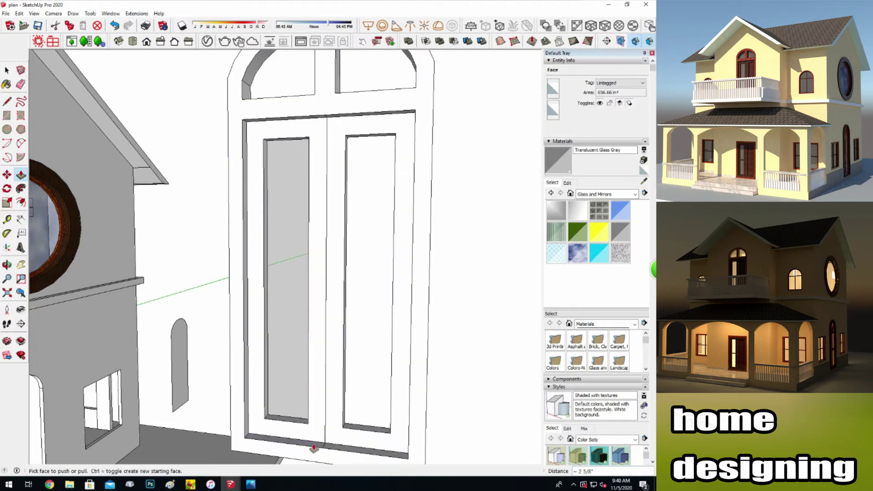
pyautogui.doubleClick(360, 371)
pyautogui.scroll(2, 289, 269)
# Draw a rail line across the left glass panel.
pyautogui.press('l')
pyautogui.scroll(2, 258, 283)
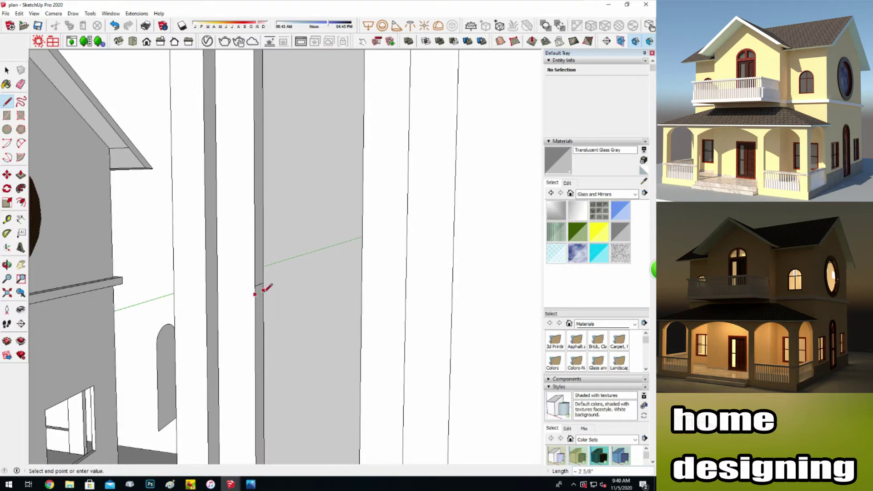
pyautogui.click(264, 276)
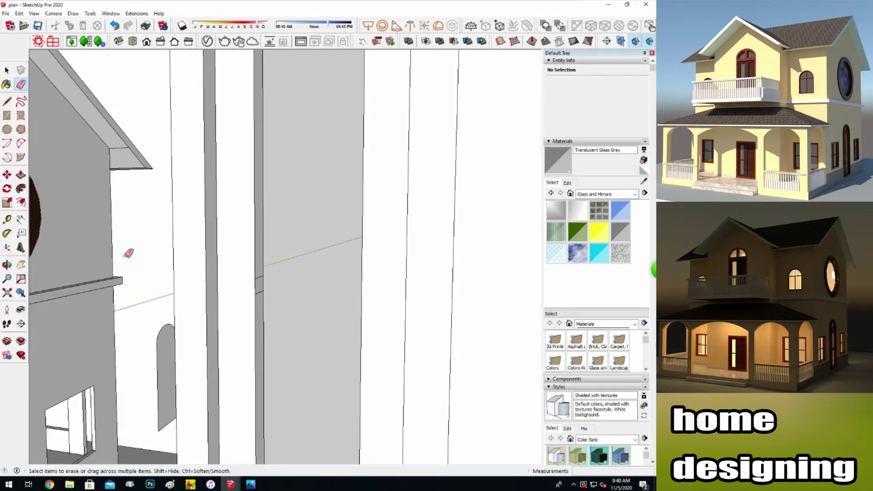
pyautogui.scroll(-3, 127, 255)
# Give the right leaf's inner panel depth with Push/Pull.
pyautogui.press('p')
pyautogui.press('e')
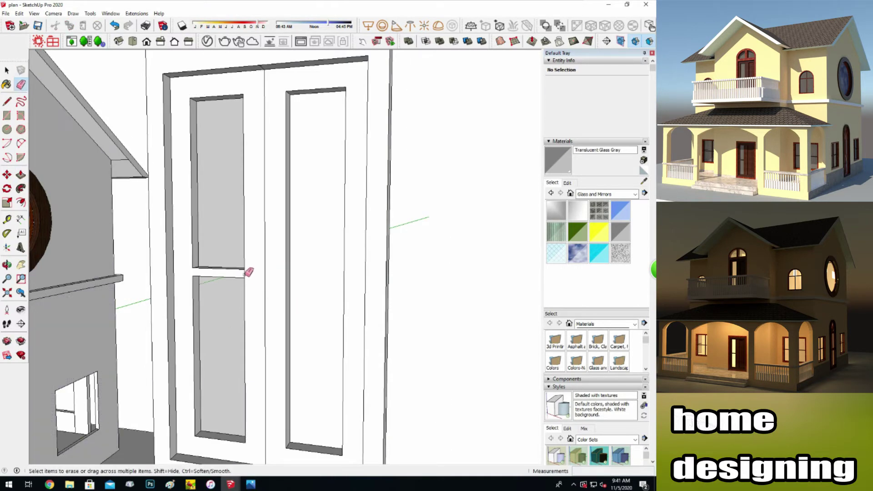
pyautogui.scroll(-1, 226, 303)
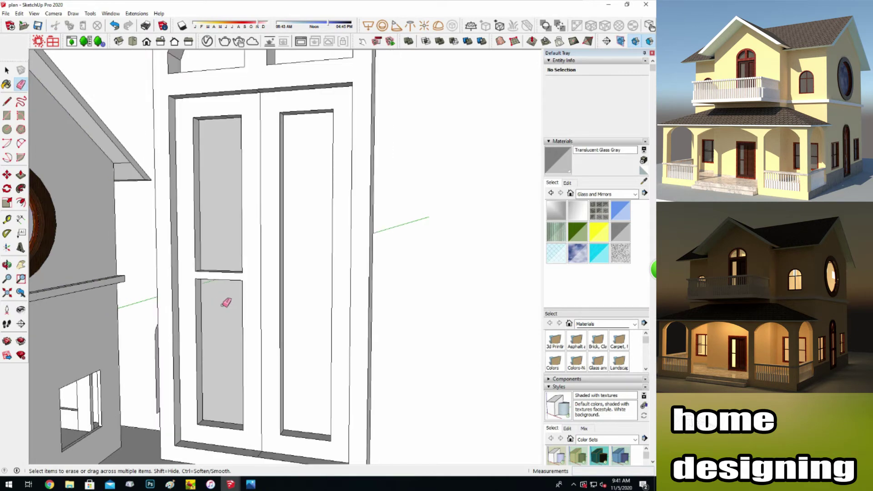
pyautogui.hotkey('ctrl', 'z')
pyautogui.click(19, 177)
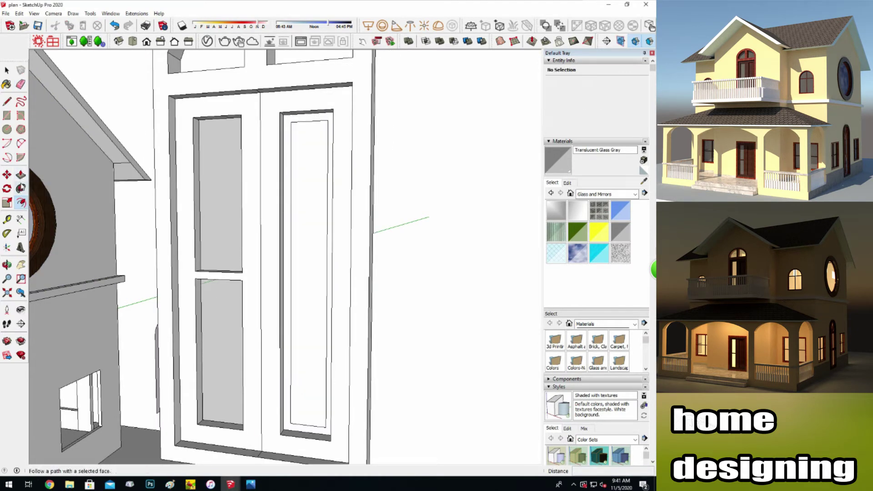
pyautogui.scroll(2, 286, 113)
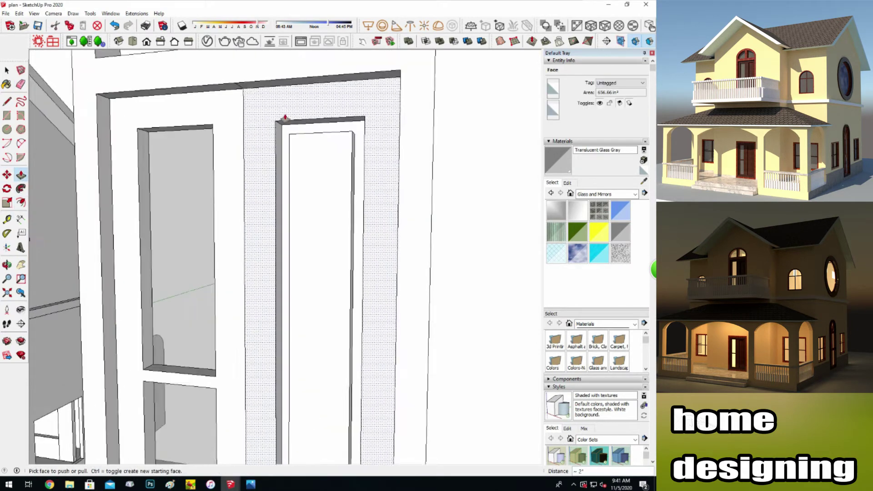
pyautogui.scroll(2, 287, 114)
# Draw mitre diagonals between inner and outer panel corners, then fill both arched panes with gray glass.
pyautogui.press('l')
pyautogui.click(295, 157)
pyautogui.click(278, 136)
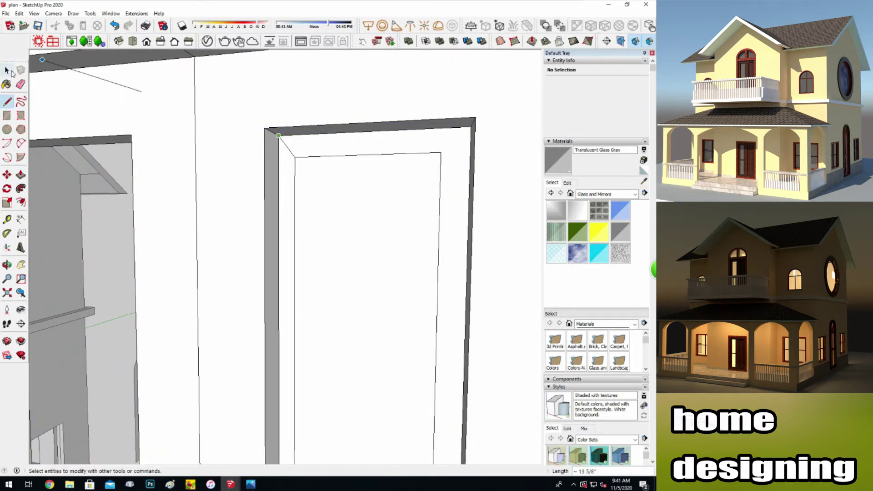
pyautogui.scroll(-3, 306, 245)
pyautogui.scroll(3, 302, 385)
pyautogui.scroll(3, 301, 386)
pyautogui.click(498, 378)
pyautogui.scroll(-2, 346, 375)
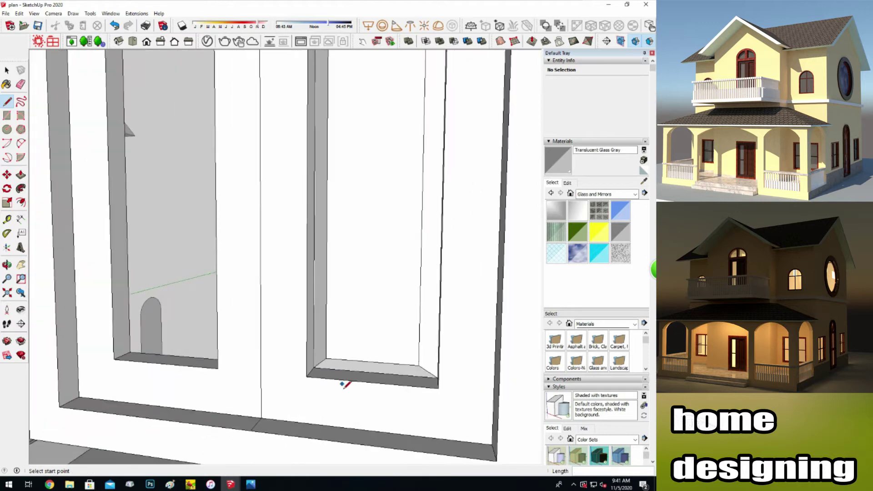
pyautogui.scroll(-2, 255, 323)
pyautogui.click(609, 237)
pyautogui.click(343, 91)
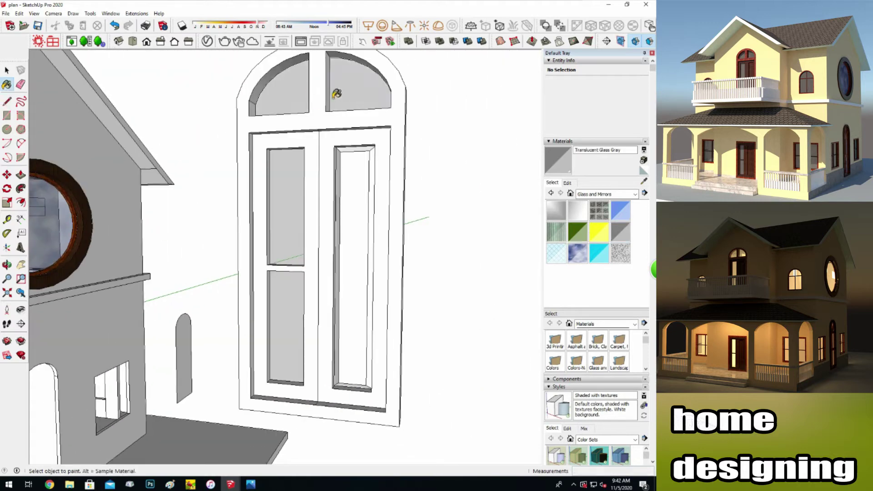
# Pan to the house's arched window and sample its burloak_wood material.
pyautogui.scroll(-1, 304, 107)
pyautogui.scroll(1, 346, 194)
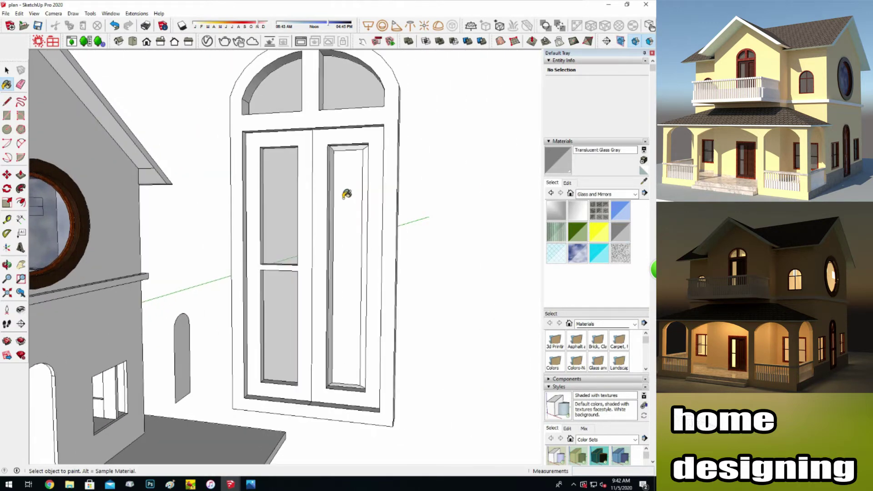
pyautogui.click(21, 264)
pyautogui.moveTo(32, 204); pyautogui.dragTo(246, 268)
pyautogui.moveTo(149, 302); pyautogui.dragTo(156, 251)
pyautogui.scroll(3, 156, 251)
pyautogui.click(7, 85)
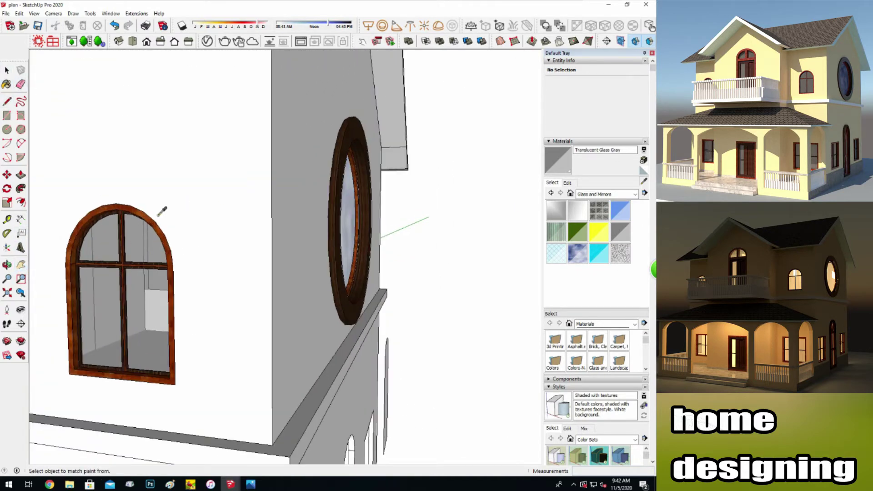
pyautogui.keyDown('alt'); pyautogui.click(157, 219); pyautogui.keyUp('alt')
# Paint the mullion, arch faces, both pane sills and the arch top in burloak_wood.
pyautogui.scroll(-3, 157, 219)
pyautogui.scroll(-3, 137, 246)
pyautogui.scroll(5, 368, 180)
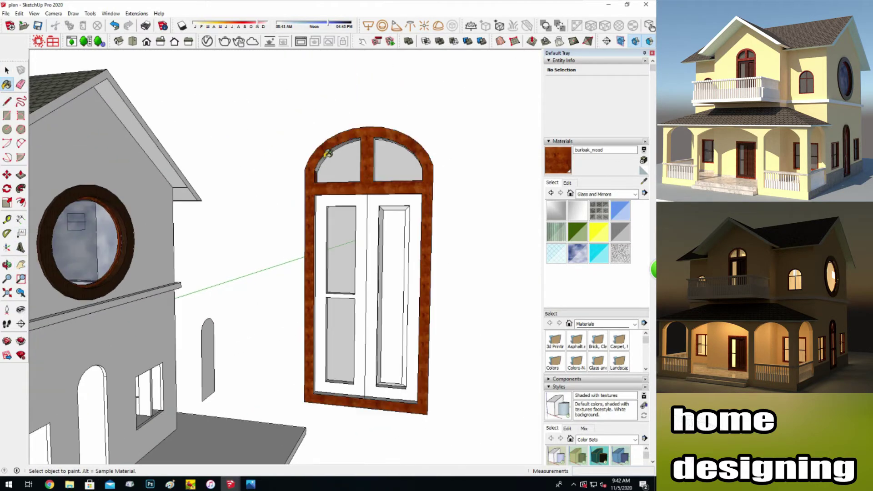
pyautogui.scroll(3, 390, 143)
pyautogui.click(361, 151)
pyautogui.moveTo(361, 152); pyautogui.dragTo(323, 199, button='middle')
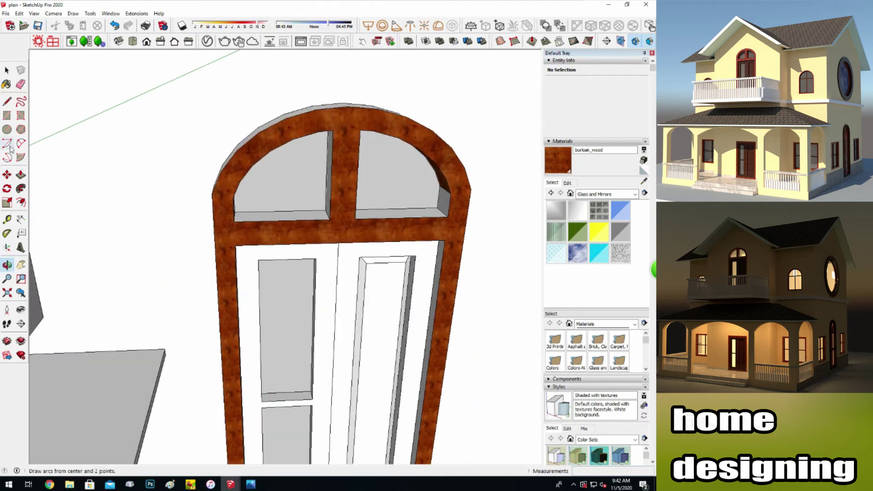
pyautogui.click(323, 199)
pyautogui.click(319, 216)
pyautogui.click(400, 211)
pyautogui.click(274, 120)
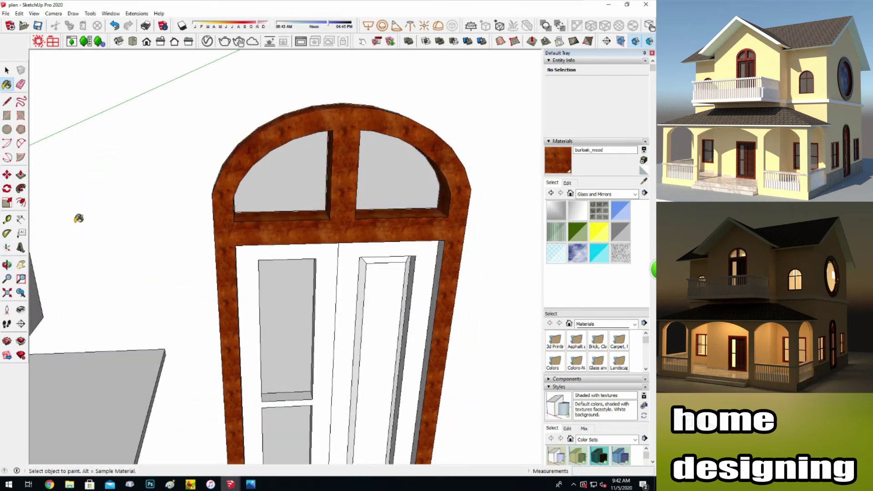
# Paint the frame side, bottom and inner sills, and the right panel's inner sides in burloak_wood.
pyautogui.moveTo(78, 218); pyautogui.dragTo(57, 211, button='middle')
pyautogui.press('b')
pyautogui.click(475, 254)
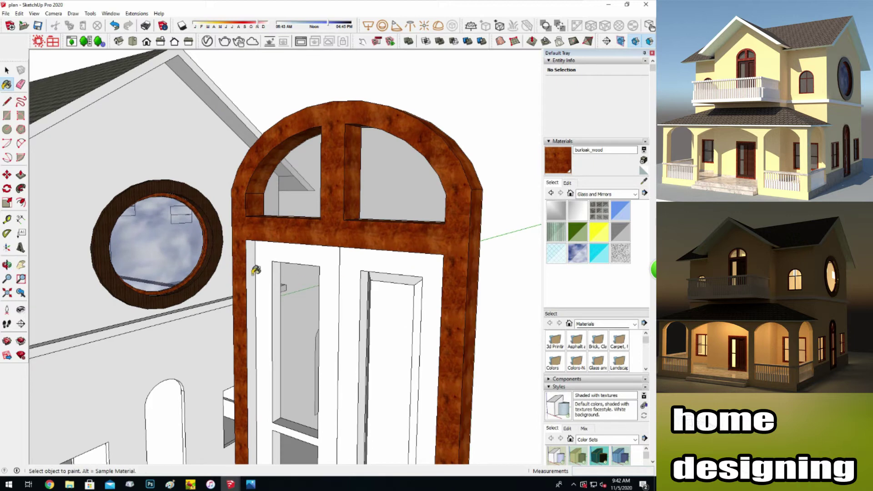
pyautogui.click(253, 269)
pyautogui.moveTo(253, 269); pyautogui.dragTo(273, 318, button='middle')
pyautogui.scroll(3, 272, 396)
pyautogui.click(271, 396)
pyautogui.scroll(-2, 268, 394)
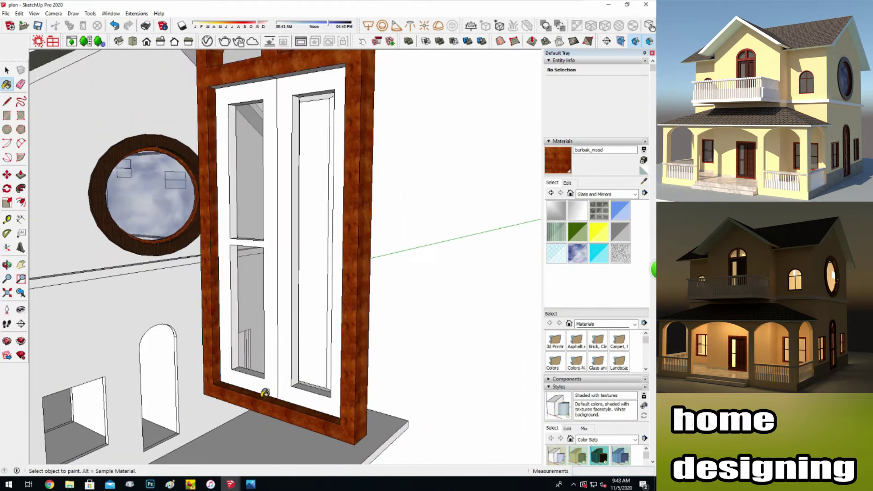
pyautogui.click(334, 101)
pyautogui.moveTo(334, 101); pyautogui.dragTo(349, 334, button='middle')
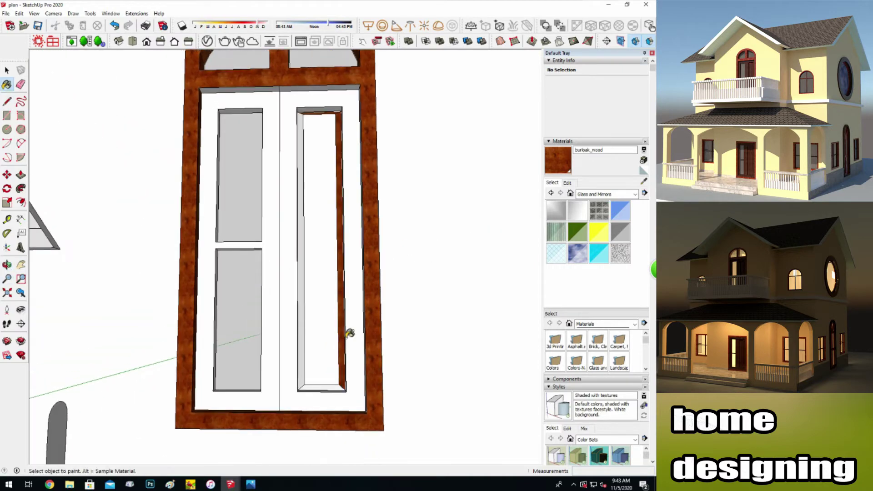
pyautogui.click(303, 376)
pyautogui.scroll(-3, 151, 252)
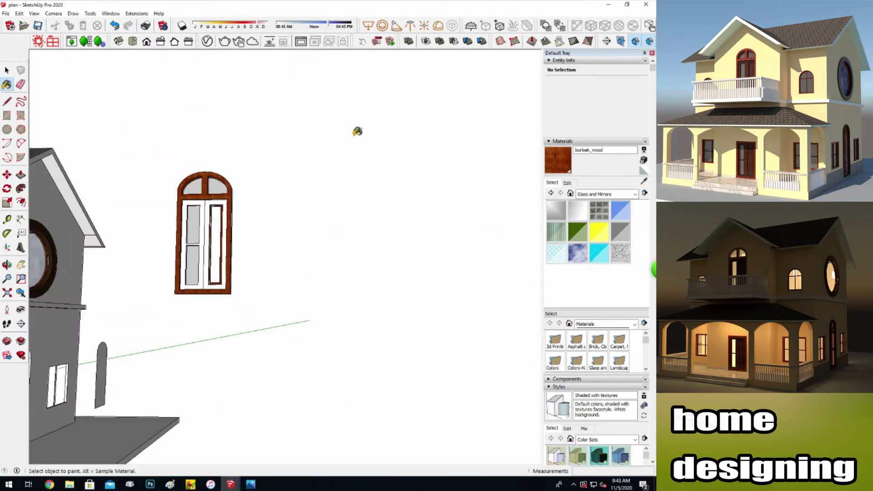
# Switch the active material to the dark ebony_with_lake wood.
pyautogui.keyDown('alt'); pyautogui.click(186, 202); pyautogui.keyUp('alt')
pyautogui.scroll(3, 186, 202)
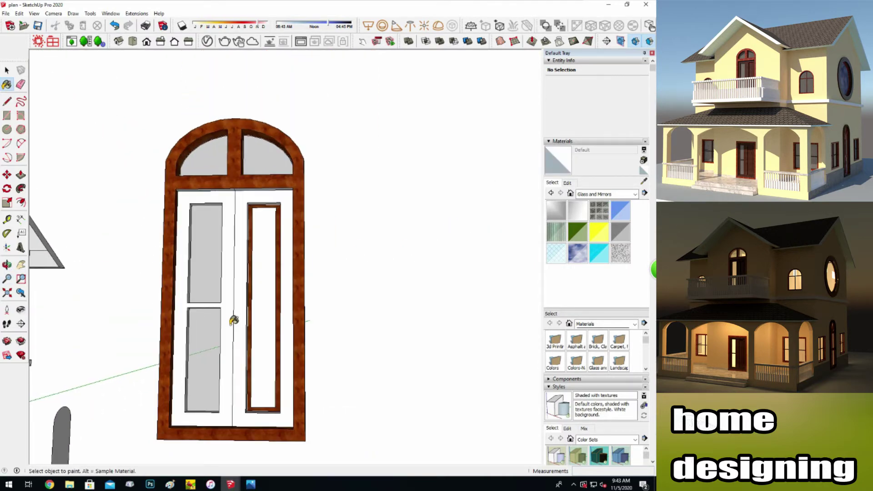
pyautogui.scroll(-5, 233, 321)
pyautogui.scroll(5, 91, 254)
pyautogui.keyDown('alt'); pyautogui.click(76, 293); pyautogui.keyUp('alt')
pyautogui.scroll(-5, 76, 294)
# Paint both door leaves and the glass panes' left and right-panel edges dark wood.
pyautogui.scroll(5, 521, 189)
pyautogui.click(502, 261)
pyautogui.click(436, 306)
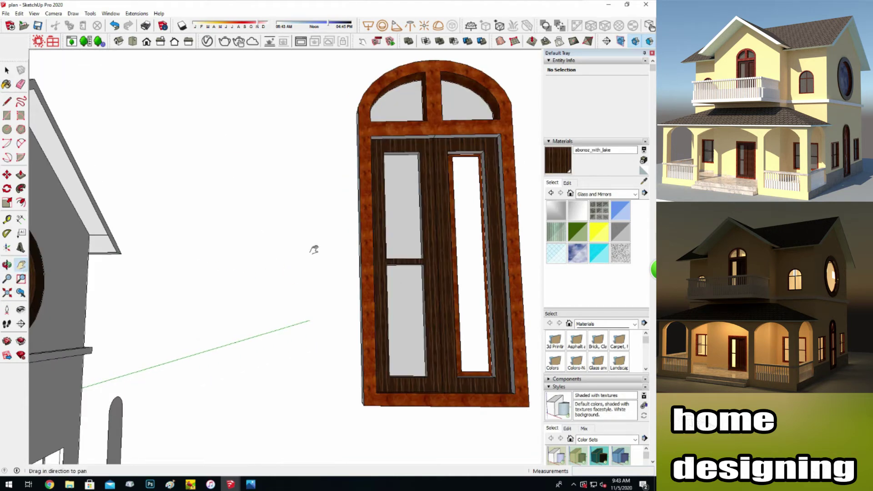
pyautogui.keyDown('shift'); pyautogui.moveTo(488, 260); pyautogui.dragTo(397, 249, button='middle'); pyautogui.keyUp('shift')
pyautogui.click(378, 225)
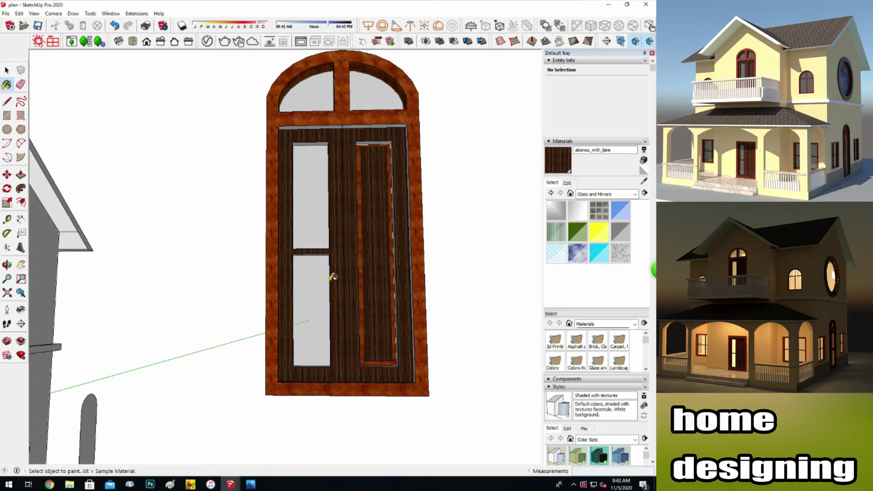
pyautogui.scroll(-3, 328, 277)
pyautogui.scroll(4, 319, 273)
pyautogui.click(357, 210)
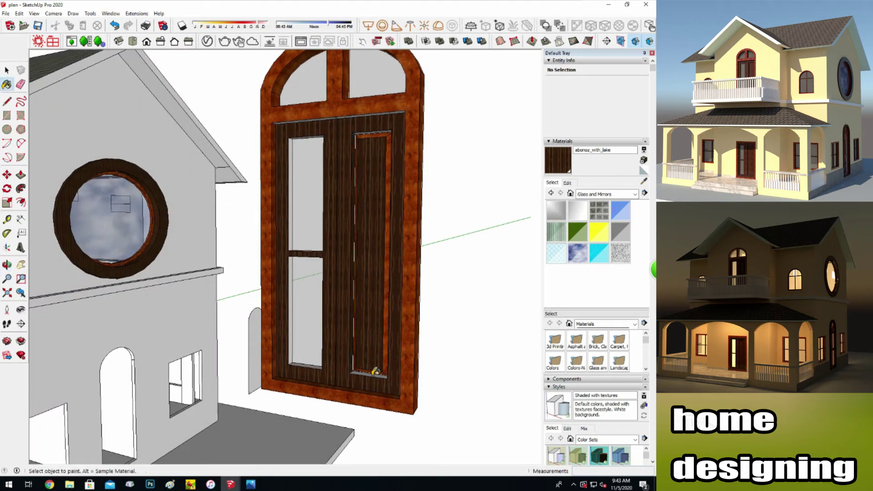
pyautogui.click(302, 360)
pyautogui.click(295, 232)
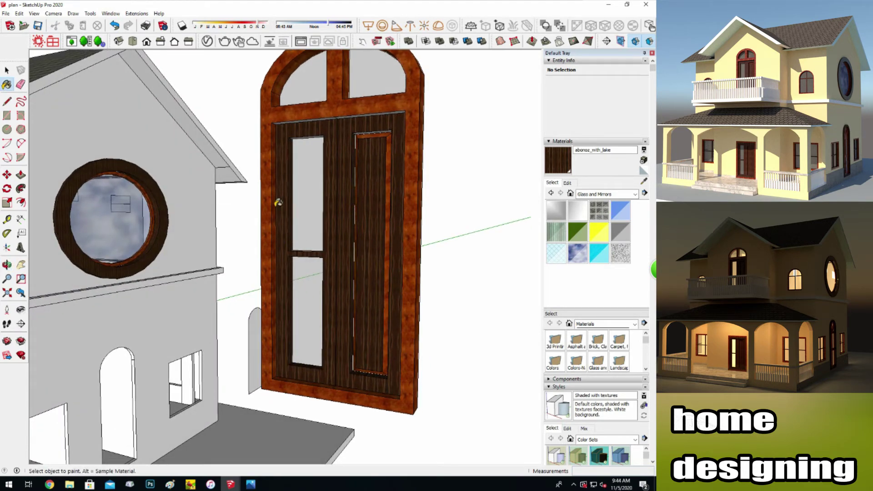
# Paint the inner right strip, the panes' right edges and the ledge dark wood.
pyautogui.moveTo(250, 291); pyautogui.dragTo(191, 272, button='middle')
pyautogui.scroll(2, 310, 236)
pyautogui.click(8, 86)
pyautogui.click(370, 273)
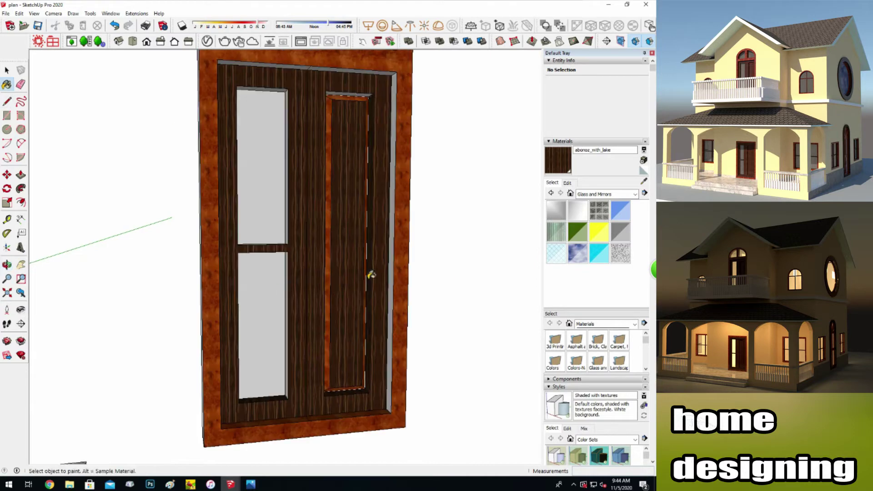
pyautogui.click(288, 99)
pyautogui.click(290, 282)
pyautogui.moveTo(148, 267); pyautogui.dragTo(132, 289, button='middle')
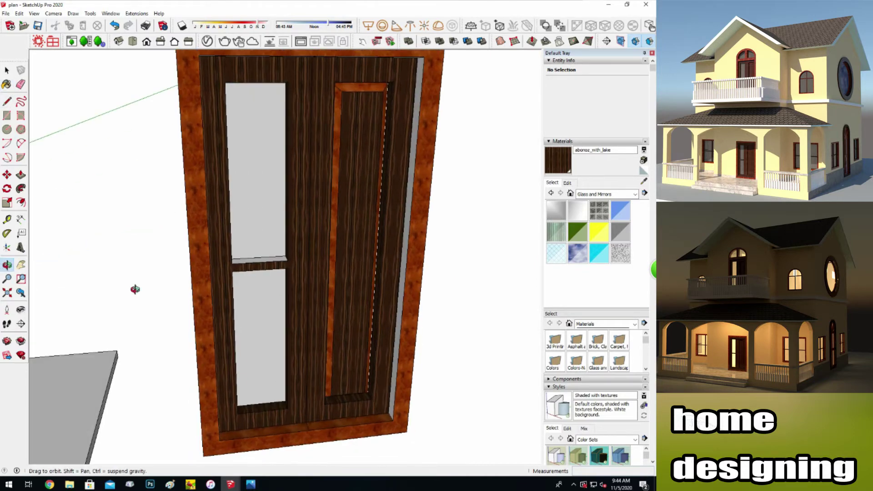
pyautogui.click(262, 251)
# Paint the door's top and side strips in sampled burloak_wood.
pyautogui.moveTo(262, 250); pyautogui.dragTo(311, 281, button='middle')
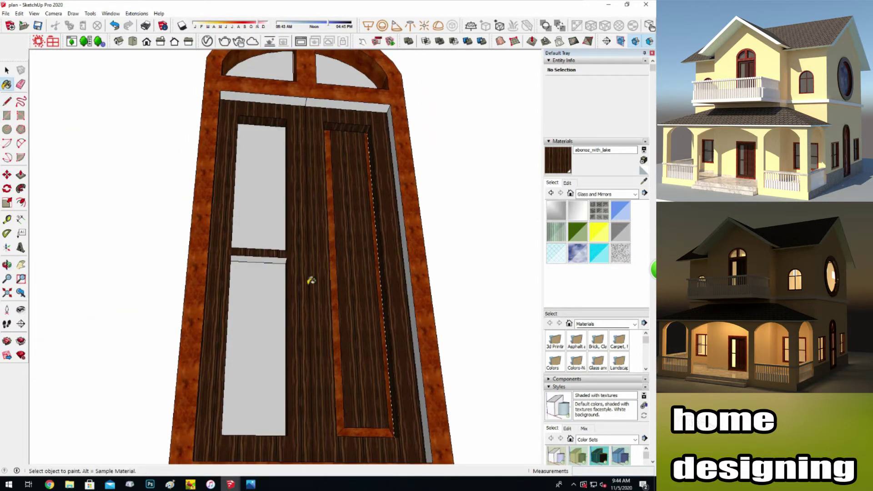
pyautogui.keyDown('alt'); pyautogui.click(209, 136); pyautogui.keyUp('alt')
pyautogui.click(264, 98)
pyautogui.click(348, 104)
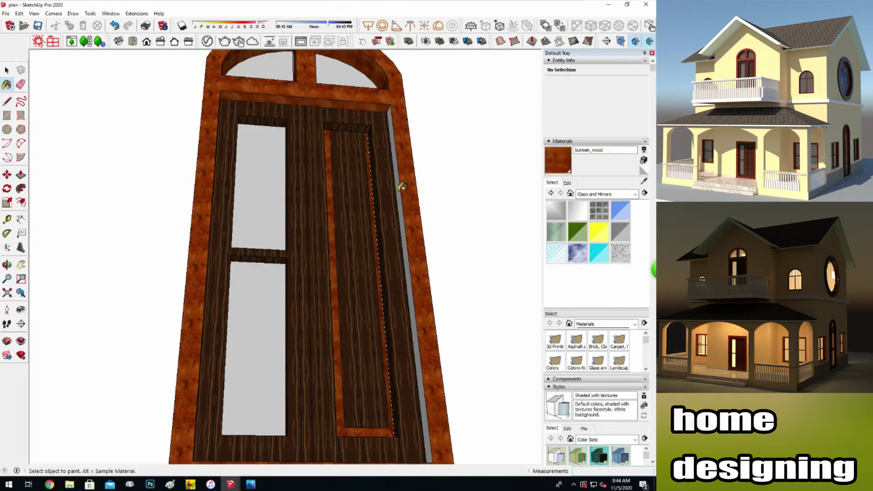
pyautogui.click(402, 187)
pyautogui.moveTo(403, 187); pyautogui.dragTo(232, 292, button='middle')
pyautogui.scroll(-3, 232, 292)
pyautogui.scroll(-3, 250, 318)
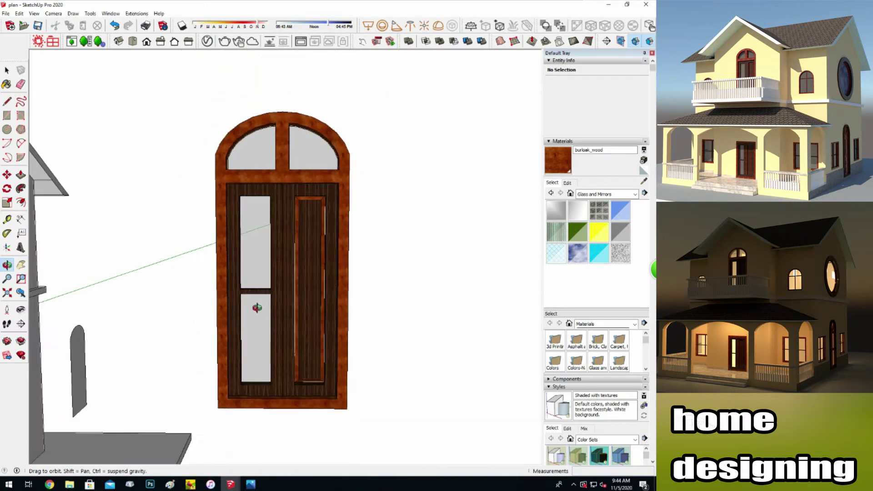
pyautogui.scroll(-2, 245, 313)
pyautogui.moveTo(34, 266); pyautogui.dragTo(300, 268)
# Select all the door geometry and make it one group.
pyautogui.press('m')
pyautogui.click(493, 318)
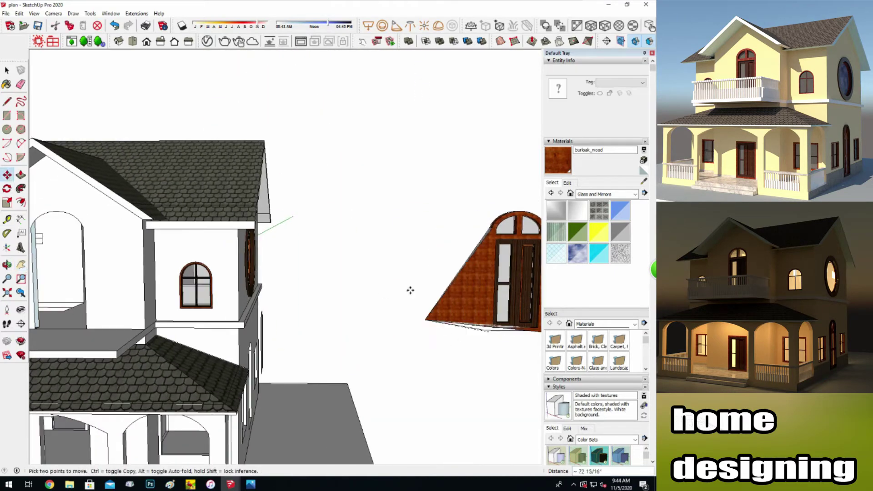
pyautogui.press('Escape')
pyautogui.press('space')
pyautogui.click(482, 314)
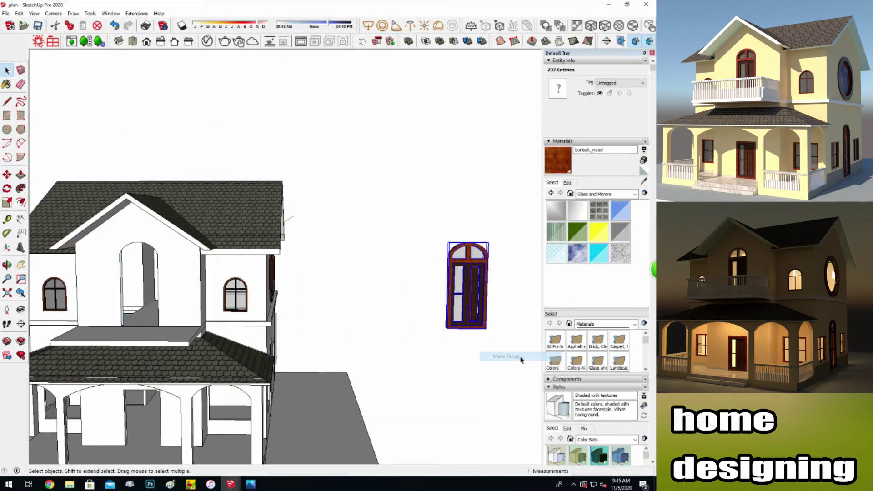
pyautogui.click(447, 328)
# Move the door group into the upper front wall opening and orbit to check it.
pyautogui.click(122, 326)
pyautogui.press('space')
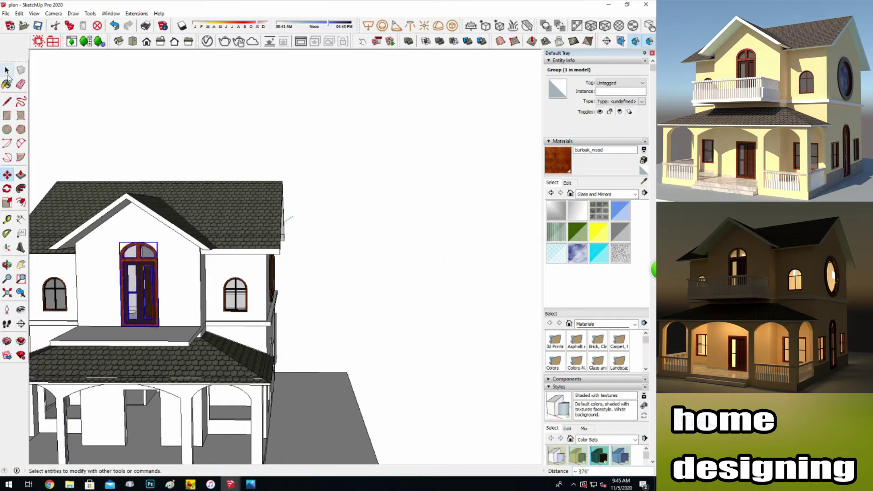
pyautogui.click(127, 101)
pyautogui.moveTo(355, 273)
pyautogui.mouseDown(button='middle')
pyautogui.moveTo(50, 246)
pyautogui.moveTo(201, 318)
pyautogui.moveTo(368, 291)
pyautogui.mouseUp(button='middle')
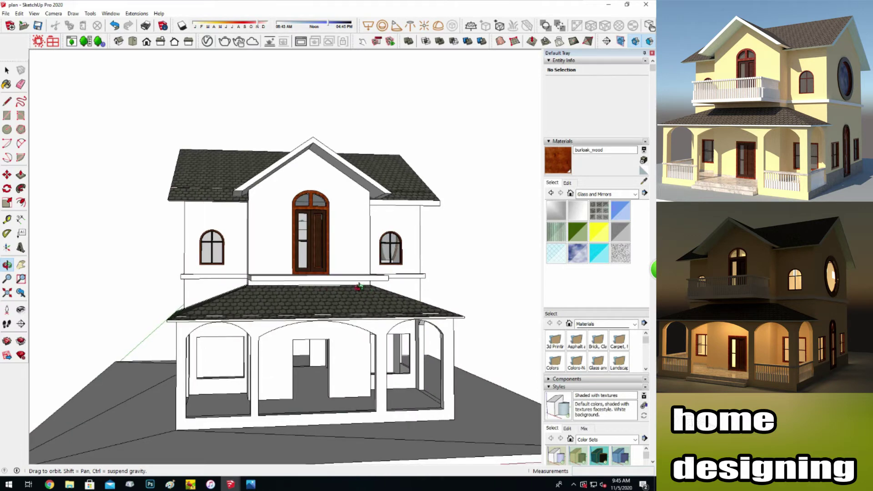
pyautogui.moveTo(358, 286); pyautogui.dragTo(110, 335, button='middle')
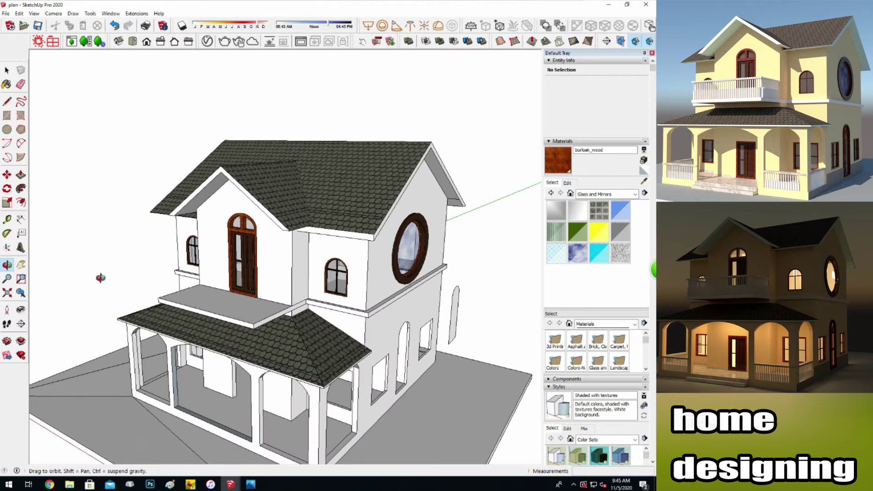
pyautogui.moveTo(101, 278); pyautogui.dragTo(382, 325, button='middle')
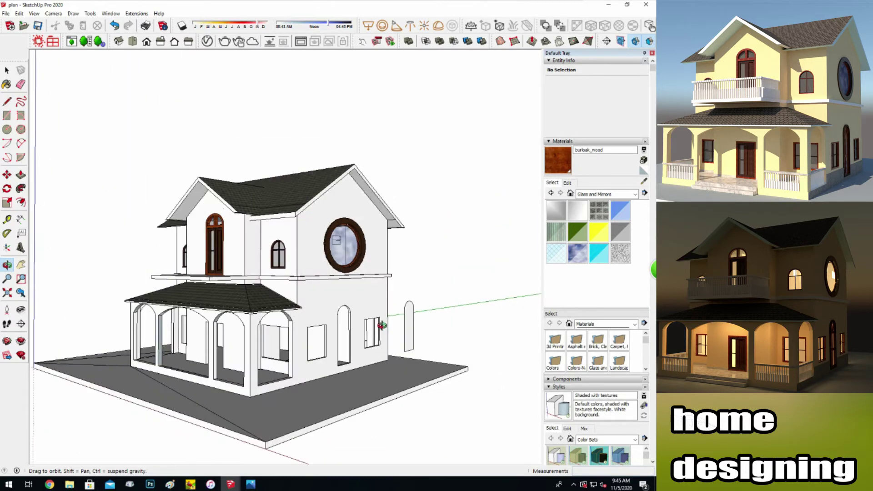
# Pick the 0032_Moccasin colour from the Colors-Named material collection.
pyautogui.click(605, 194)
pyautogui.click(609, 273)
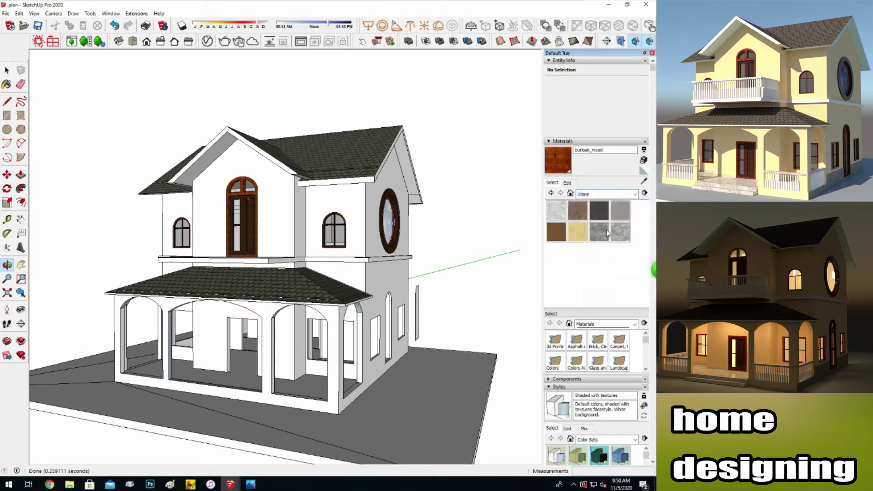
pyautogui.click(605, 194)
pyautogui.click(621, 246)
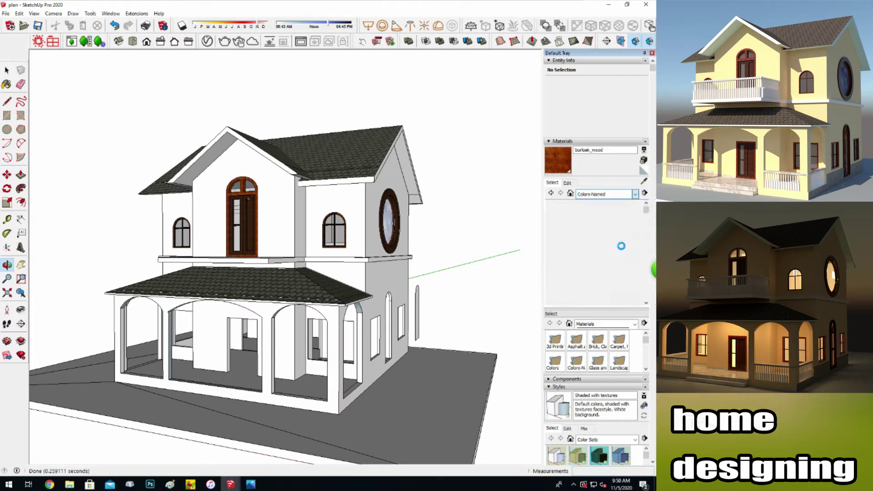
pyautogui.scroll(-3, 614, 251)
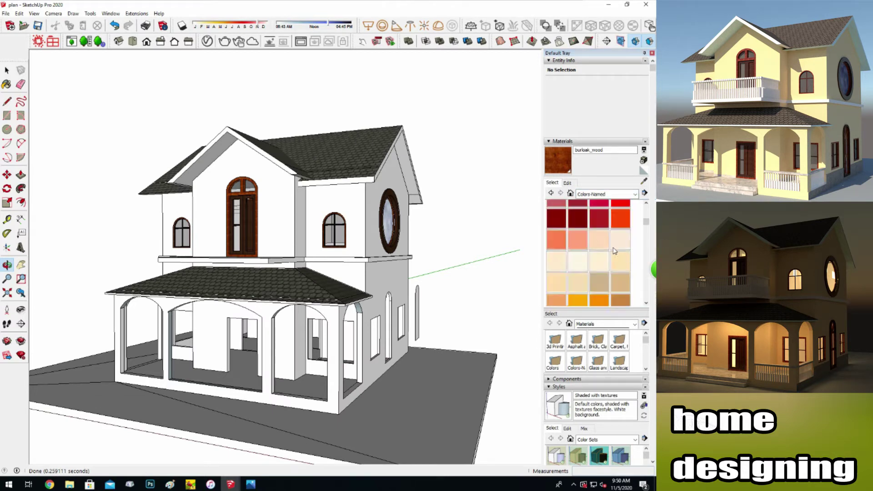
pyautogui.click(621, 263)
# Paint the upper front walls, front recess, side gable, porch arches and lower side wall moccasin.
pyautogui.click(335, 201)
pyautogui.click(299, 208)
pyautogui.click(370, 218)
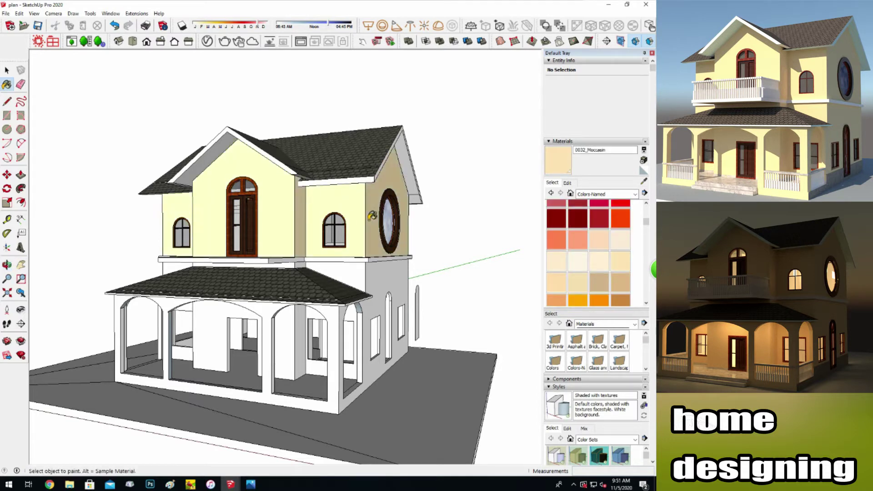
pyautogui.click(272, 307)
pyautogui.click(378, 269)
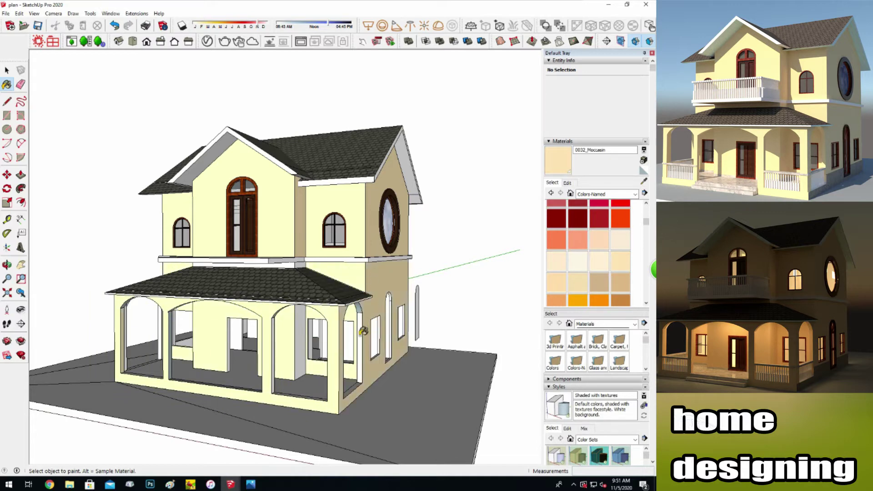
# Paint the upper and lower faces of the back wall moccasin.
pyautogui.moveTo(392, 247); pyautogui.dragTo(146, 126, button='middle')
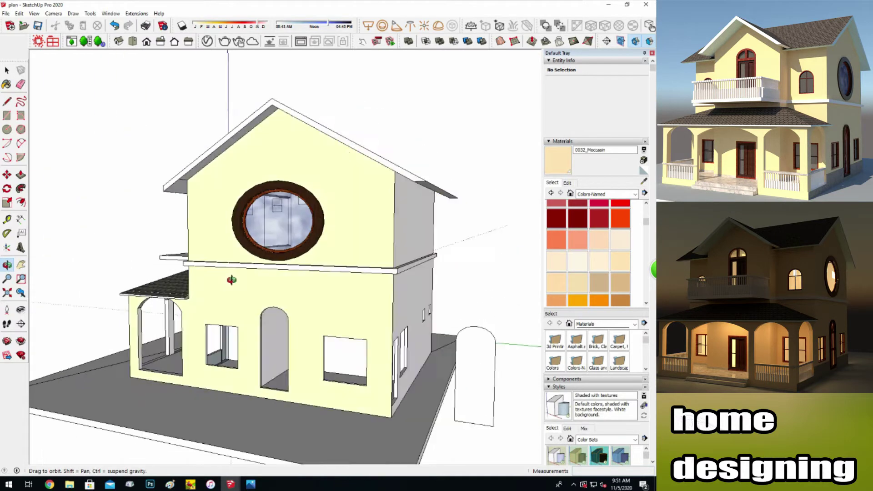
pyautogui.click(380, 266)
pyautogui.click(380, 292)
pyautogui.moveTo(381, 292); pyautogui.dragTo(169, 274, button='middle')
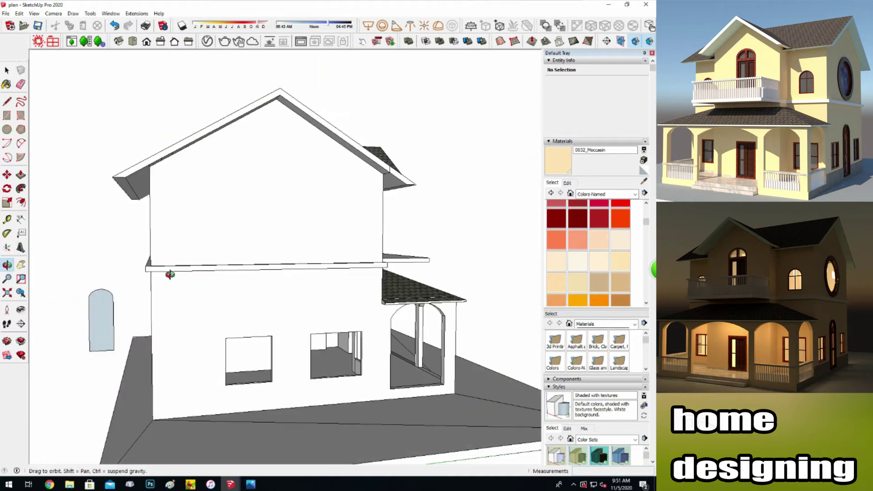
pyautogui.moveTo(381, 329); pyautogui.dragTo(201, 259, button='middle')
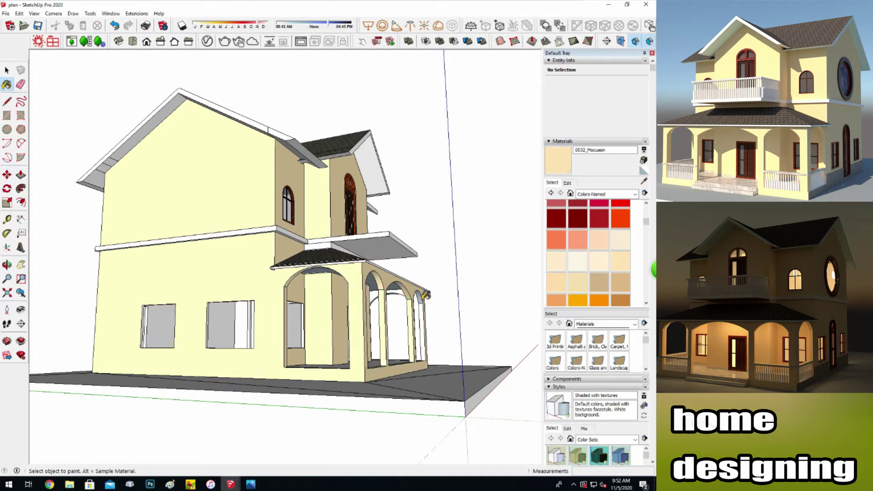
# Paint a porch column's inner face and the balcony slab edge moccasin, then start a test render.
pyautogui.click(9, 268)
pyautogui.moveTo(109, 341)
pyautogui.mouseDown()
pyautogui.moveTo(87, 350)
pyautogui.moveTo(41, 346)
pyautogui.mouseUp()
pyautogui.click(7, 88)
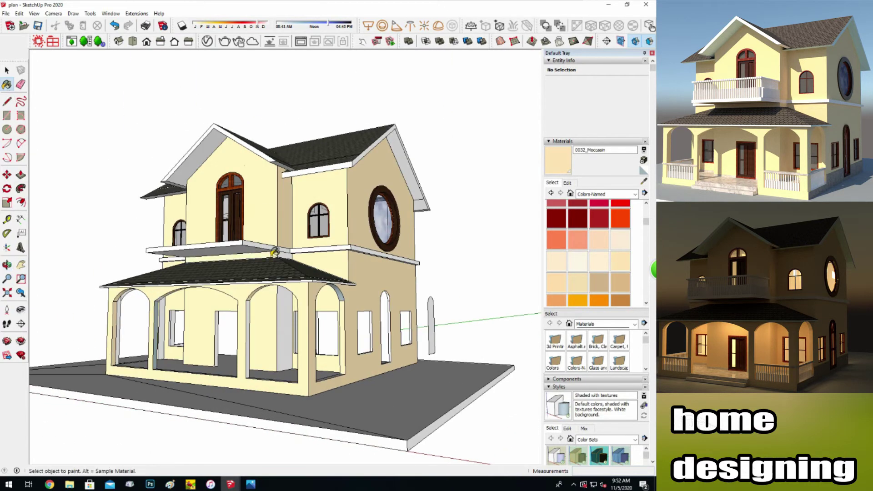
pyautogui.click(283, 337)
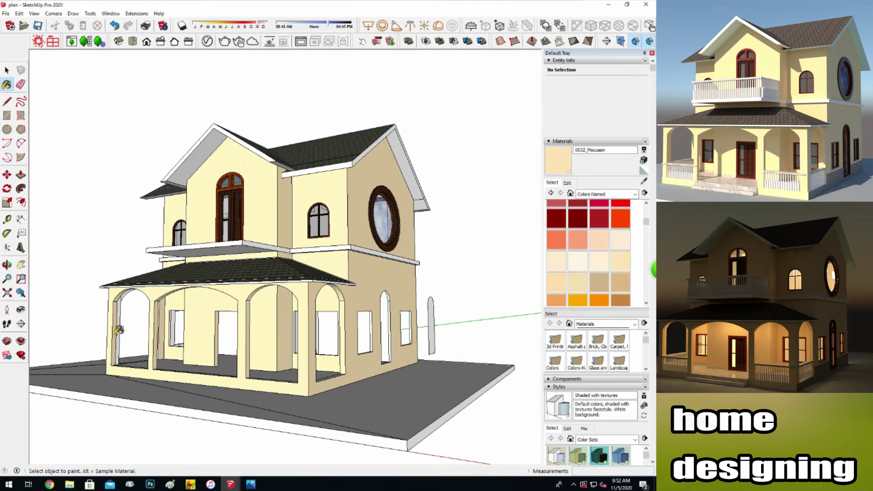
pyautogui.moveTo(273, 310); pyautogui.dragTo(404, 291, button='middle')
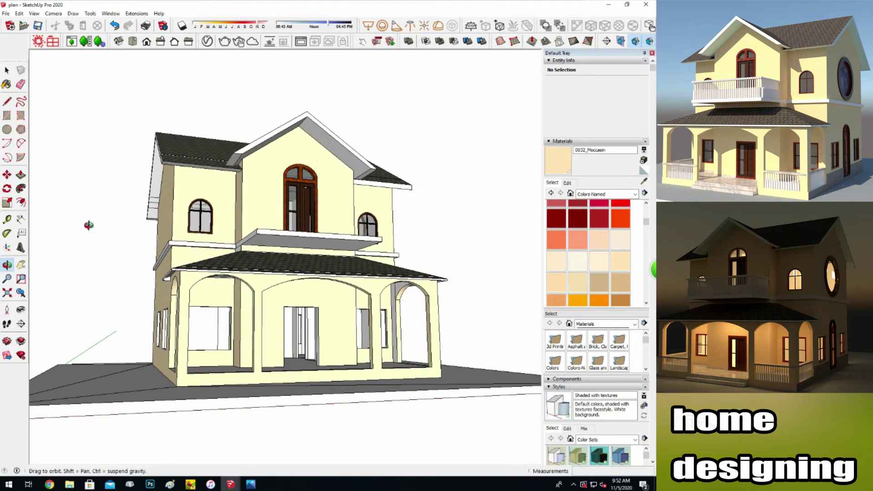
pyautogui.click(275, 238)
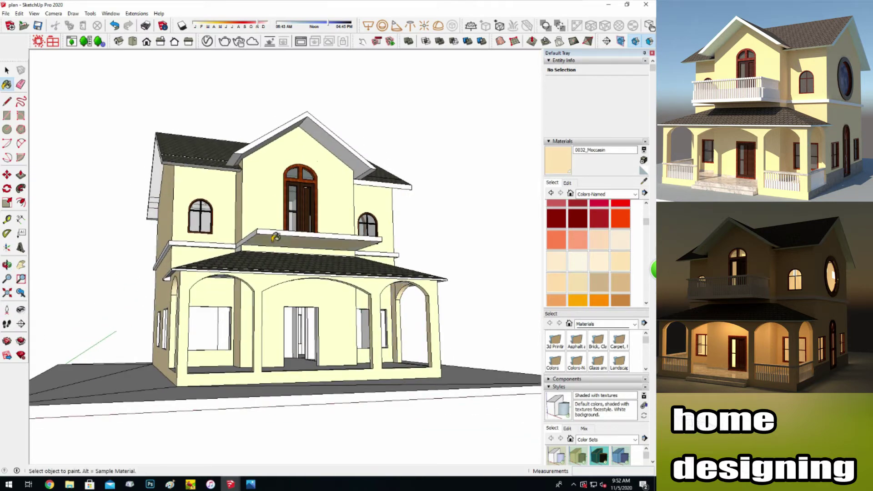
pyautogui.moveTo(58, 296); pyautogui.dragTo(134, 305, button='middle')
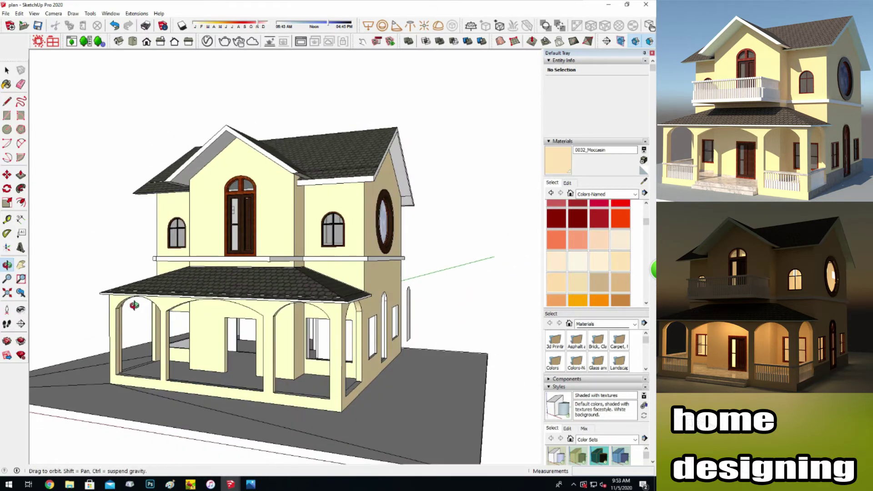
pyautogui.click(225, 42)
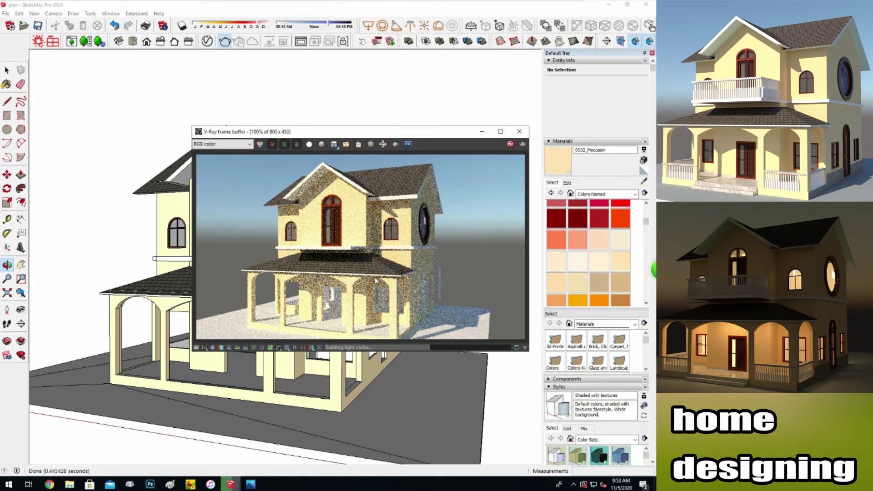
pyautogui.click(525, 136)
pyautogui.moveTo(318, 273); pyautogui.dragTo(437, 350, button='middle')
pyautogui.scroll(3, 418, 343)
pyautogui.scroll(2, 376, 340)
pyautogui.click(9, 103)
pyautogui.click(302, 225)
pyautogui.click(411, 225)
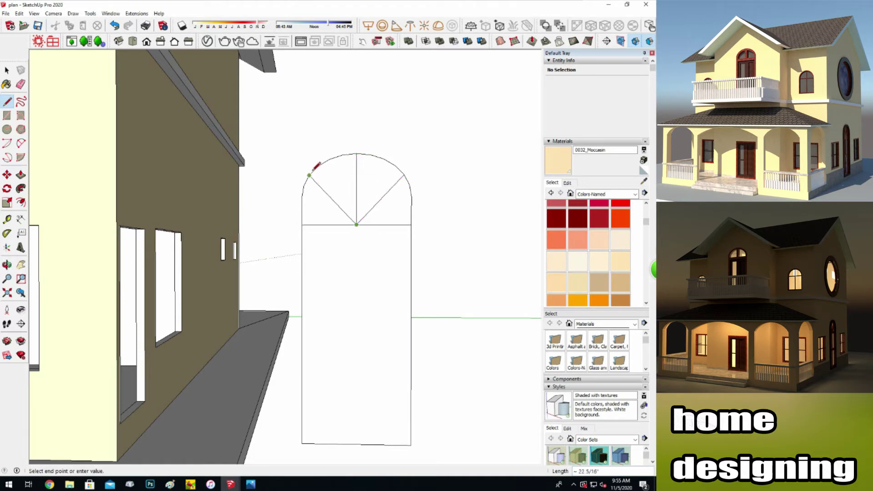
# Offset the lower-left, upper-left, upper-right and lower-right fanlight segments into inset frames.
pyautogui.scroll(3, 377, 204)
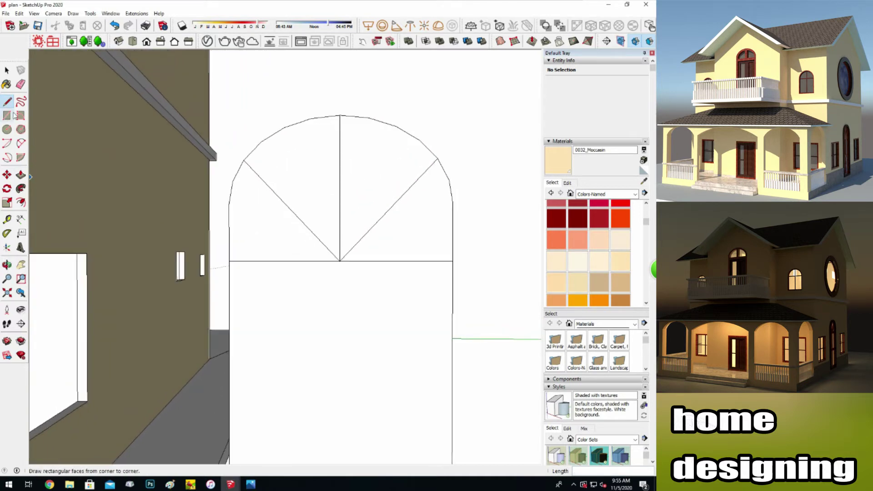
pyautogui.click(293, 241)
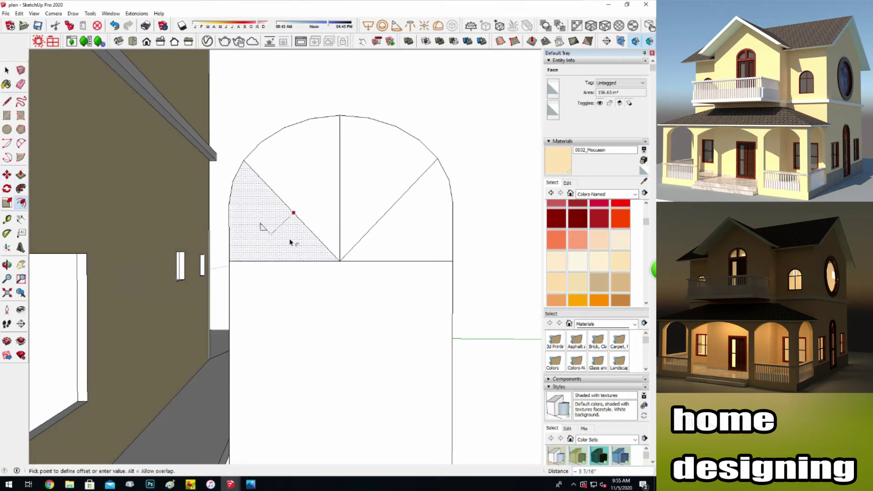
pyautogui.click(321, 246)
pyautogui.click(247, 156)
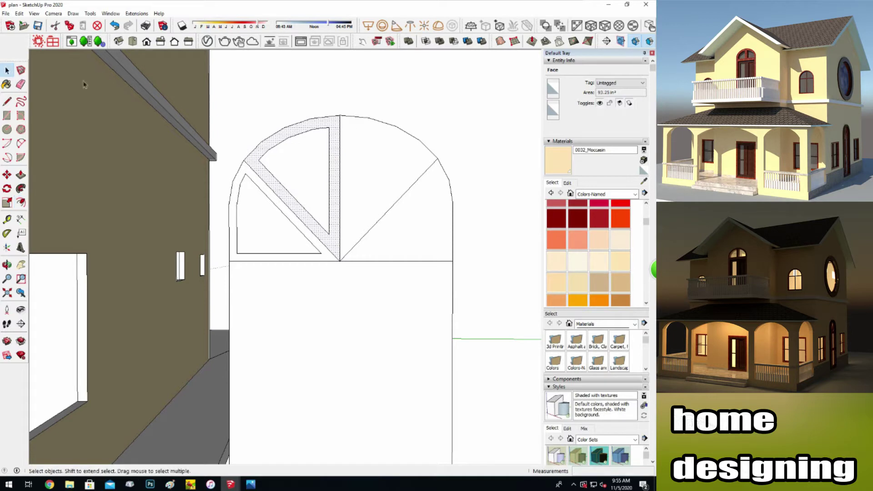
pyautogui.click(355, 117)
pyautogui.click(330, 129)
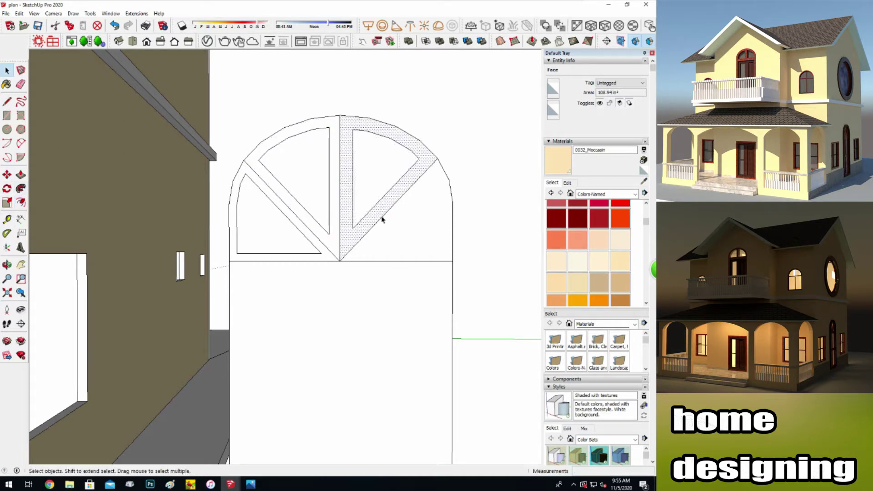
pyautogui.click(446, 175)
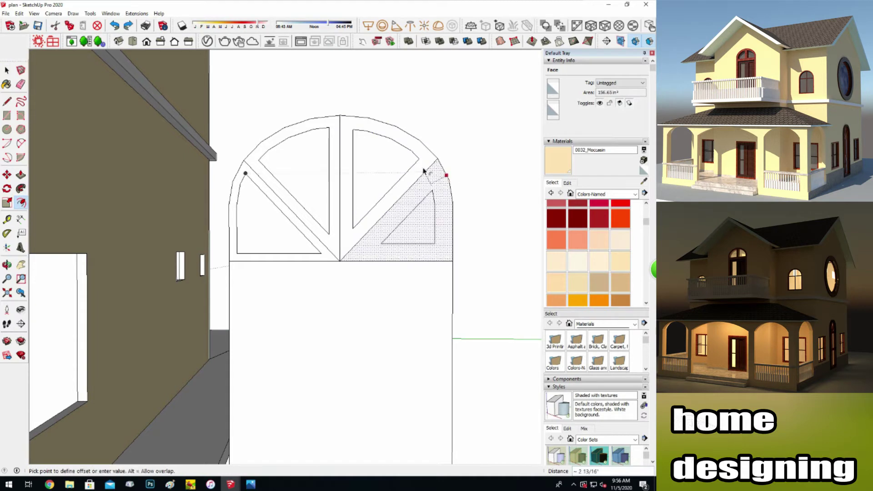
# Inset the lower-left triangle pane of the fanlight.
pyautogui.press('space')
pyautogui.click(287, 230)
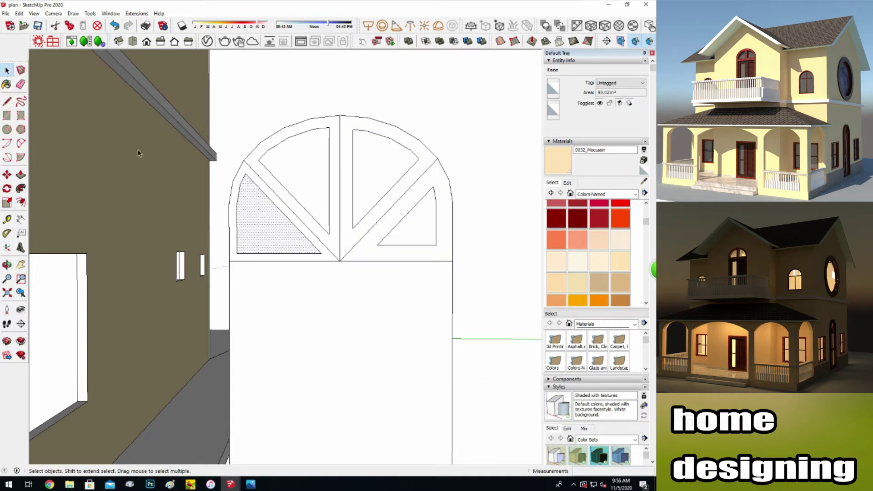
pyautogui.click(21, 202)
pyautogui.click(240, 189)
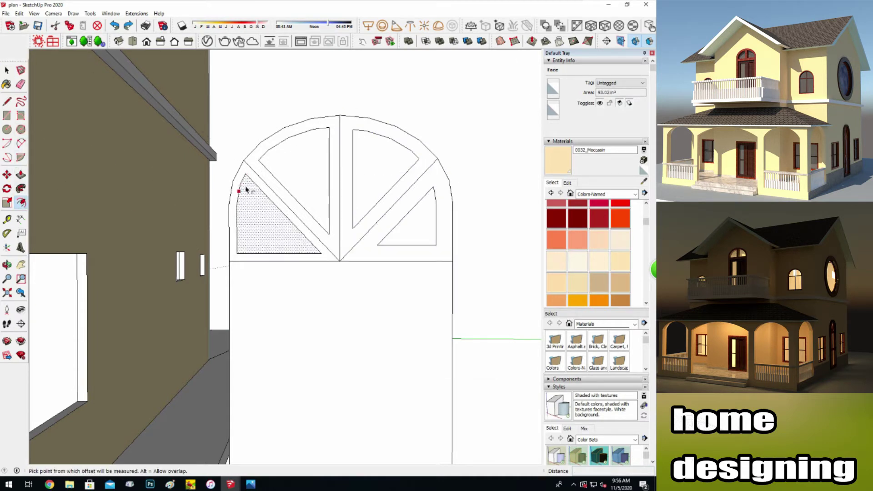
pyautogui.click(259, 158)
pyautogui.press('e')
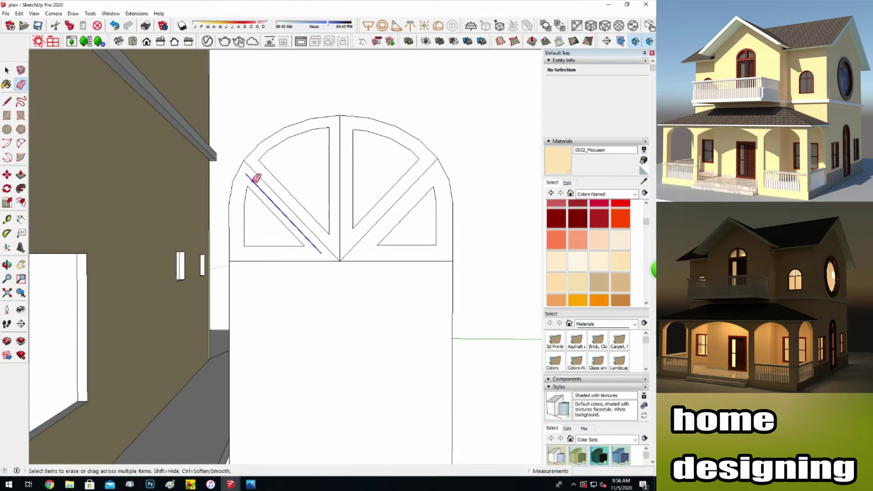
pyautogui.scroll(-3, 299, 220)
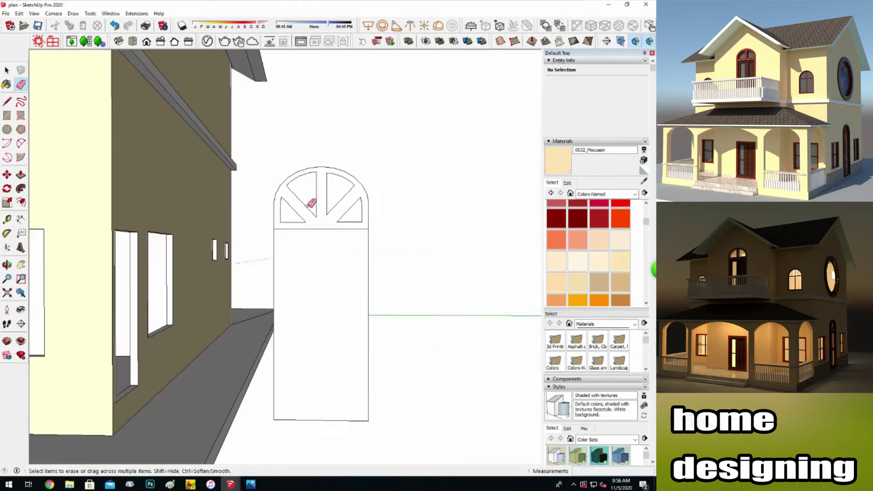
# Split the door into two leaves with a line and inset its upper- and lower-left panels.
pyautogui.press('l')
pyautogui.click(320, 226)
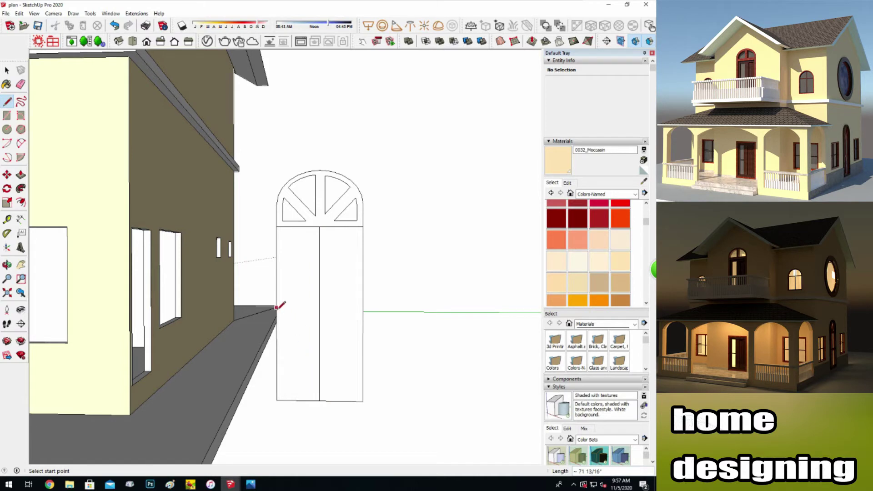
pyautogui.click(20, 202)
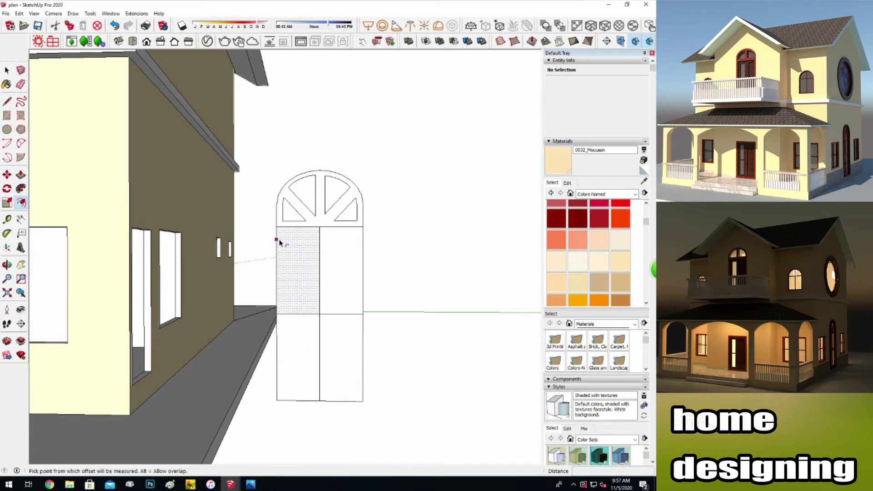
pyautogui.click(282, 246)
pyautogui.click(283, 233)
pyautogui.click(283, 329)
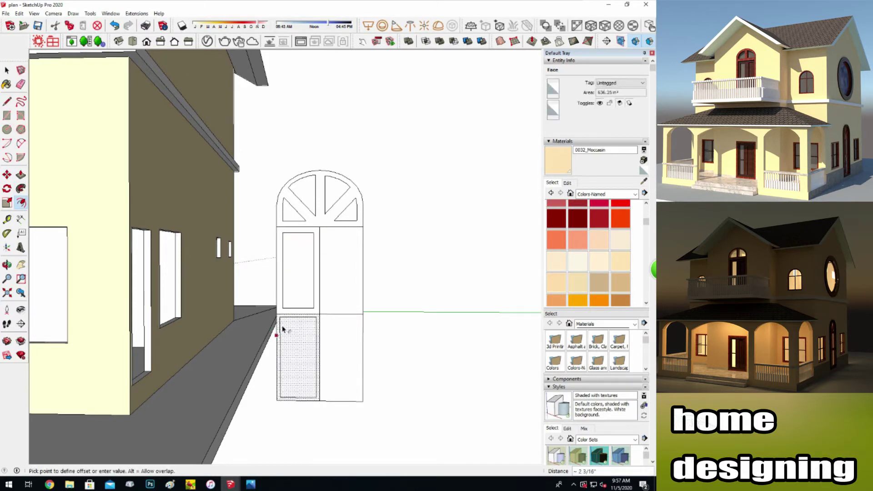
# Inset the upper- and lower-right door panels.
pyautogui.click(362, 257)
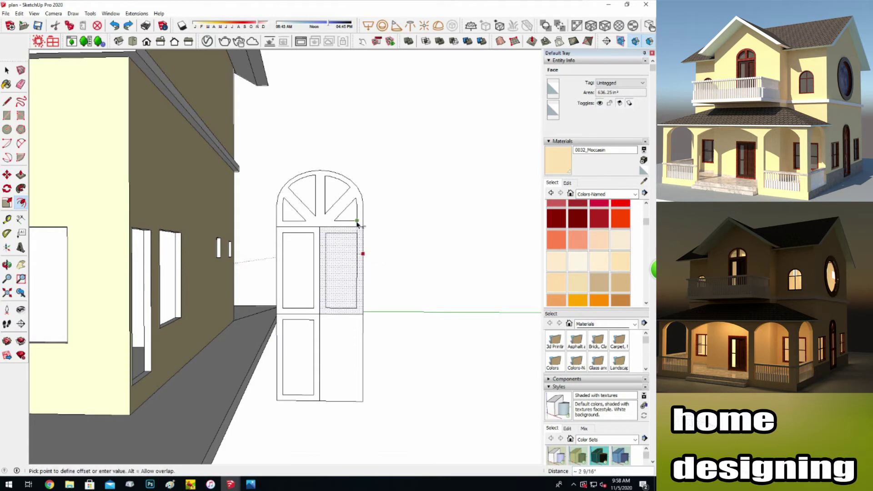
pyautogui.click(359, 222)
pyautogui.click(362, 343)
pyautogui.click(358, 313)
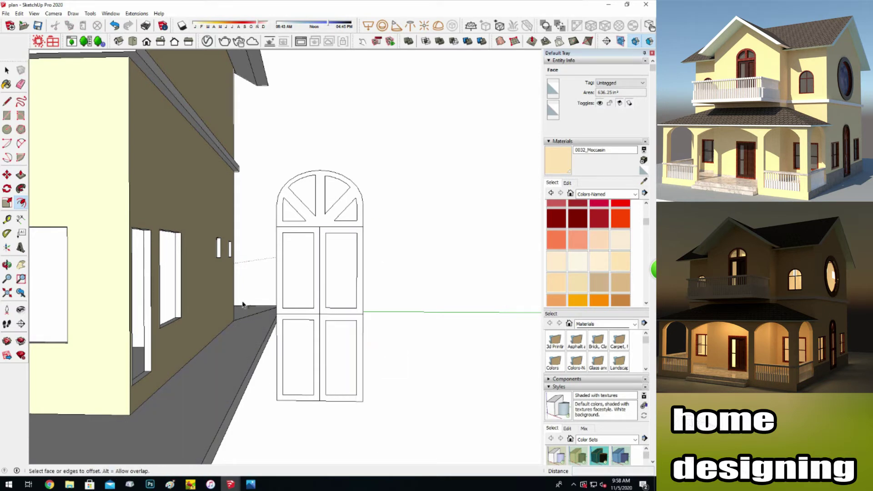
pyautogui.scroll(1, 287, 278)
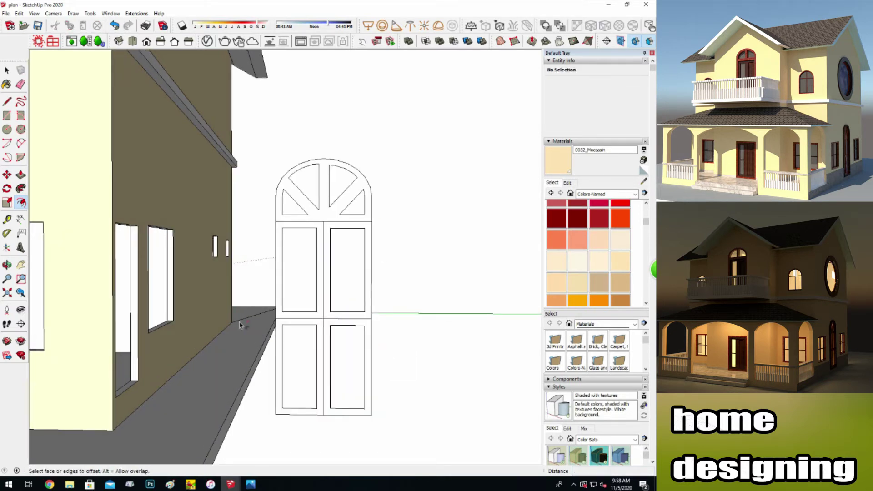
# Push/Pull the door frame out about 2 1/16" to thicken it.
pyautogui.press('o')
pyautogui.moveTo(240, 321)
pyautogui.mouseDown()
pyautogui.moveTo(228, 324)
pyautogui.moveTo(272, 270)
pyautogui.moveTo(259, 227)
pyautogui.mouseUp()
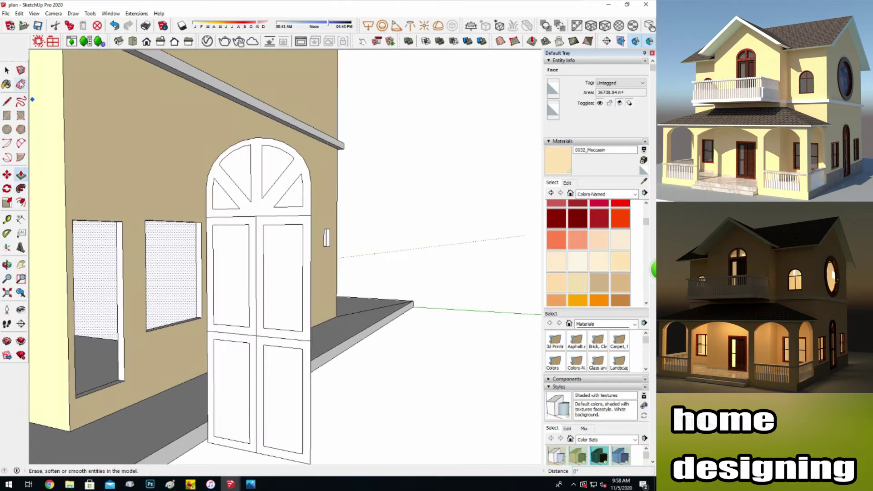
pyautogui.press('p')
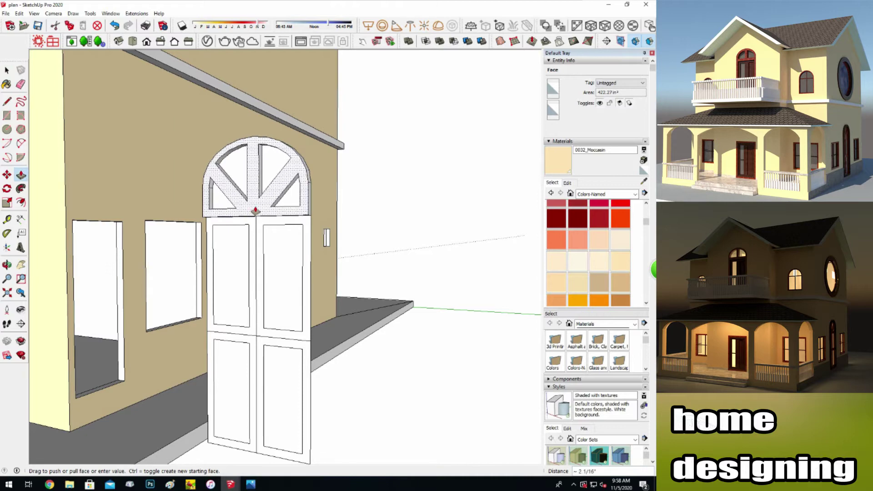
pyautogui.click(254, 216)
pyautogui.click(248, 300)
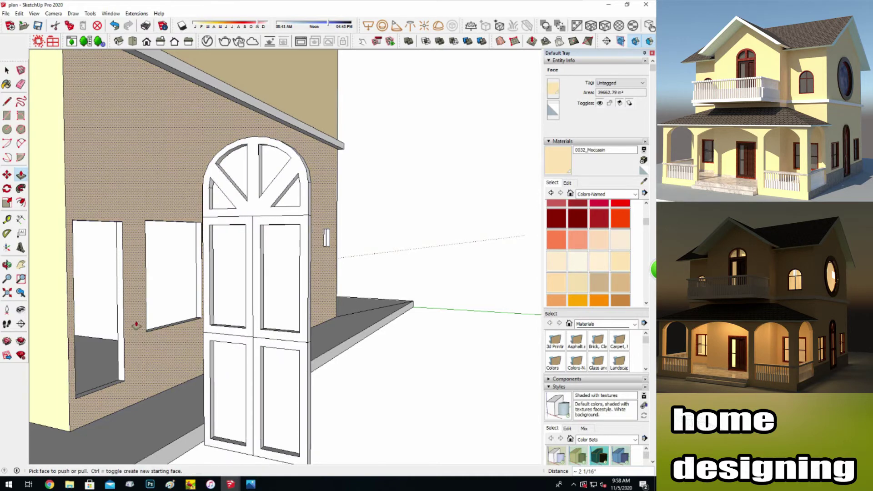
# Glaze the door panels and arch panes with Translucent Glass Gray.
pyautogui.click(605, 194)
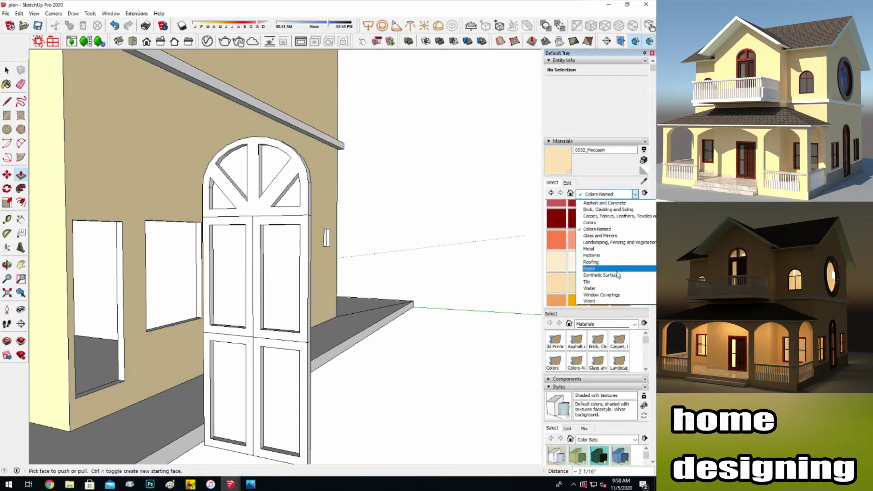
pyautogui.click(600, 270)
pyautogui.click(621, 232)
pyautogui.click(282, 278)
pyautogui.click(230, 275)
pyautogui.click(282, 400)
pyautogui.click(229, 392)
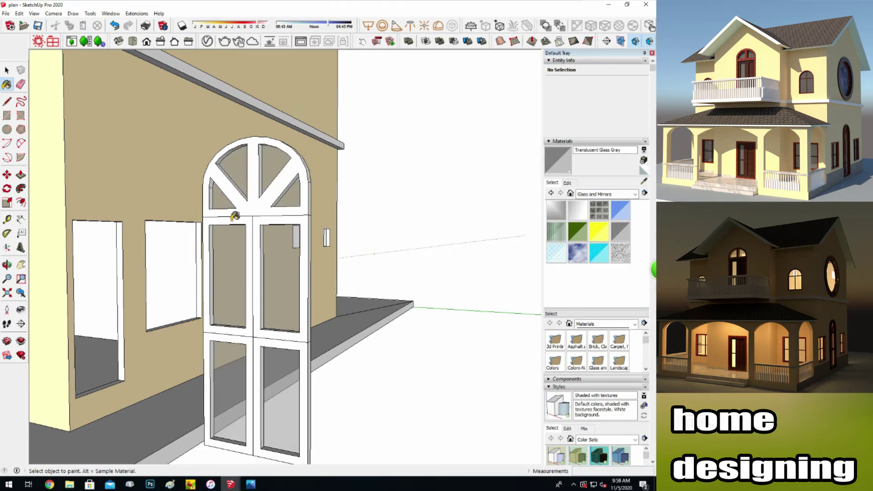
pyautogui.scroll(-3, 184, 215)
# Sample burloak_wood from the round window frame and paint the whole door with it.
pyautogui.moveTo(184, 215); pyautogui.dragTo(8, 85, button='middle')
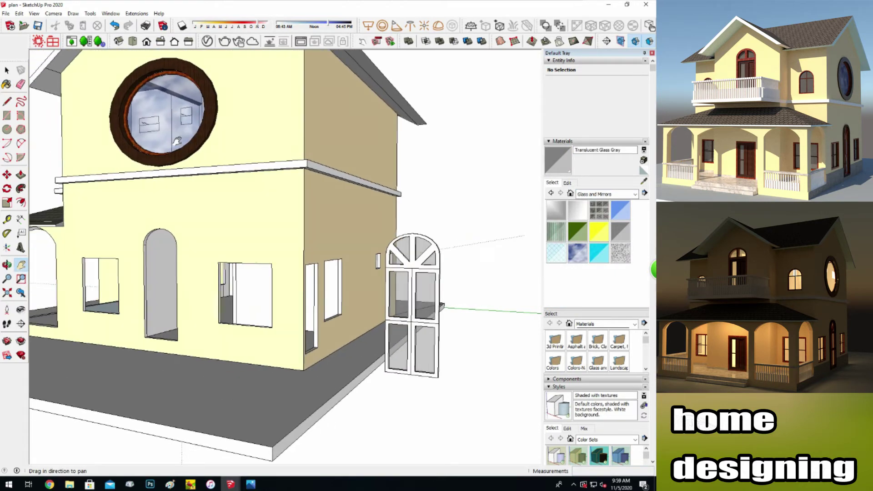
pyautogui.click(131, 143)
pyautogui.scroll(-2, 132, 144)
pyautogui.moveTo(132, 144); pyautogui.dragTo(386, 257, button='middle')
pyautogui.click(386, 257)
pyautogui.press('space')
pyautogui.tripleClick(375, 261)
pyautogui.press('b')
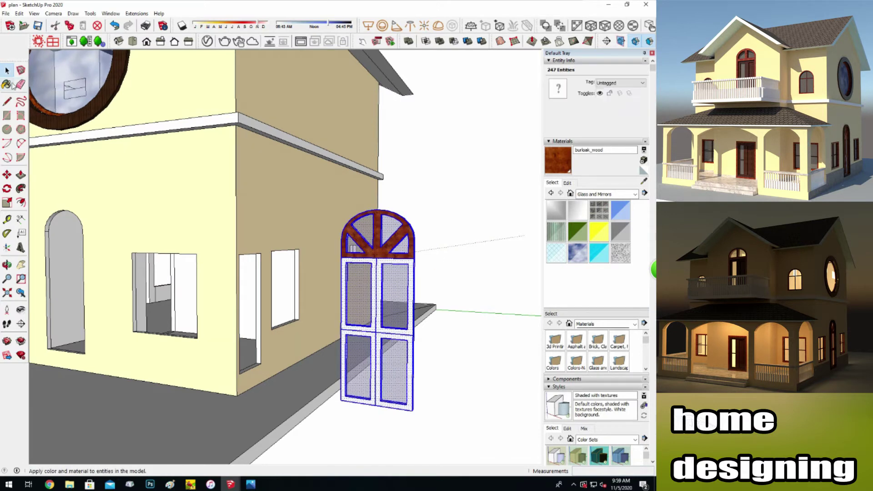
pyautogui.click(383, 248)
# Reapply Translucent Glass Gray to the door panels and remaining panes.
pyautogui.press('space')
pyautogui.click(369, 297)
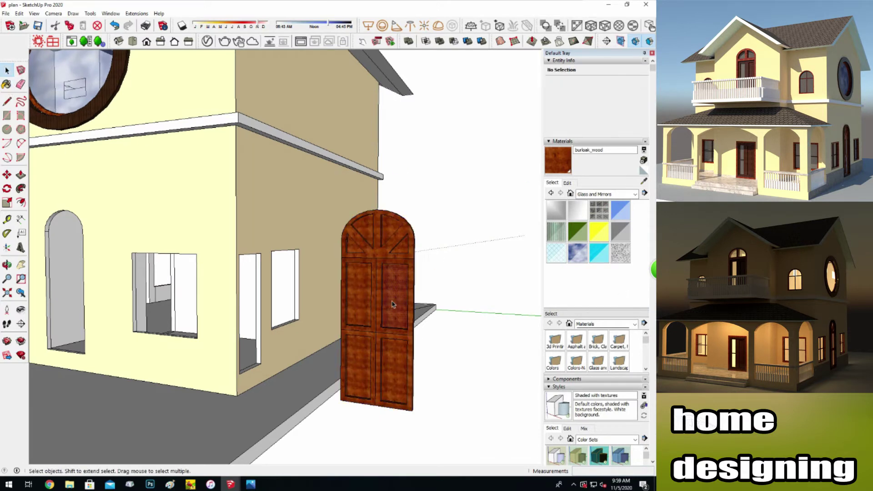
pyautogui.click(624, 237)
pyautogui.click(396, 296)
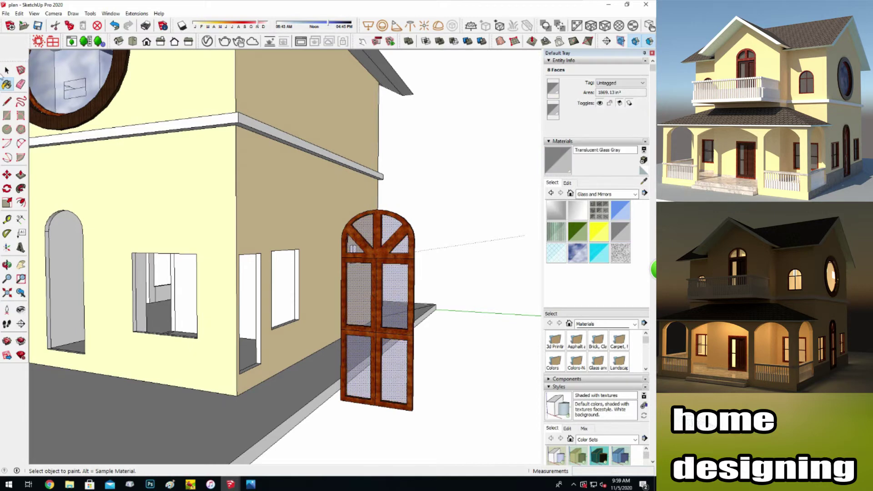
pyautogui.press('space')
pyautogui.click(454, 191)
pyautogui.moveTo(455, 191); pyautogui.dragTo(410, 199, button='middle')
# Group the door and move it into the arched opening in the wall.
pyautogui.rightClick(464, 301)
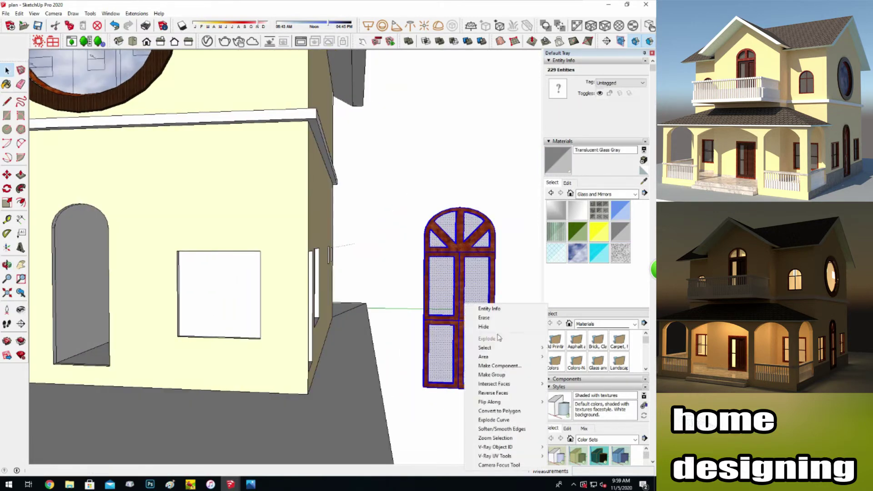
pyautogui.click(491, 311)
pyautogui.press('m')
pyautogui.click(424, 386)
pyautogui.click(54, 366)
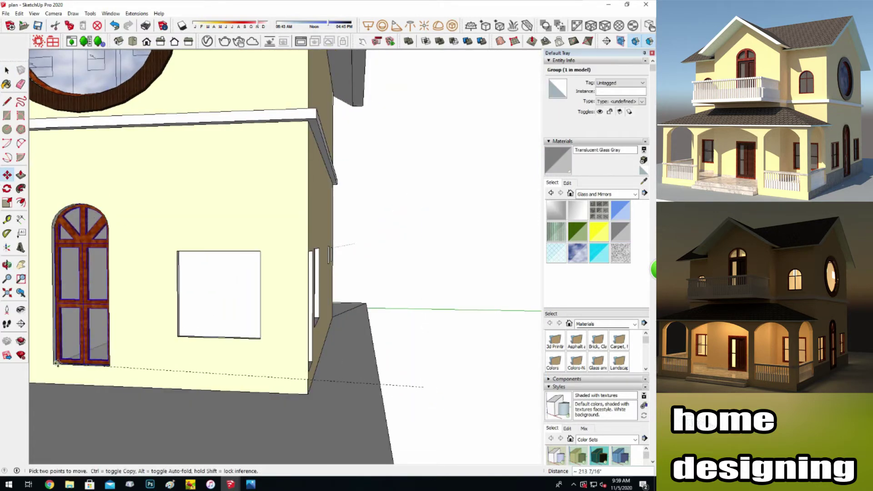
pyautogui.moveTo(69, 318); pyautogui.dragTo(192, 278, button='middle')
pyautogui.scroll(-5, 192, 278)
pyautogui.moveTo(230, 247)
pyautogui.mouseDown(button='middle')
pyautogui.moveTo(195, 227)
pyautogui.moveTo(312, 271)
pyautogui.mouseUp(button='middle')
pyautogui.scroll(2, 195, 226)
pyautogui.scroll(-3, 194, 226)
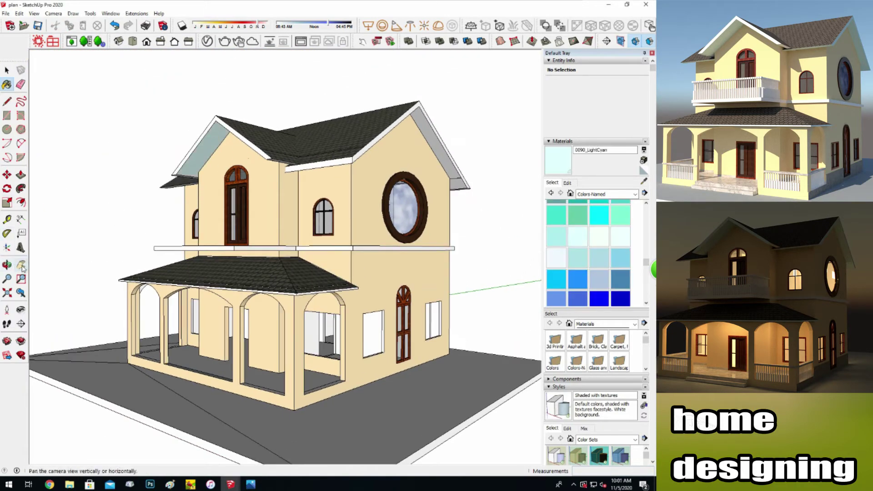
pyautogui.moveTo(205, 160); pyautogui.dragTo(314, 129, button='middle')
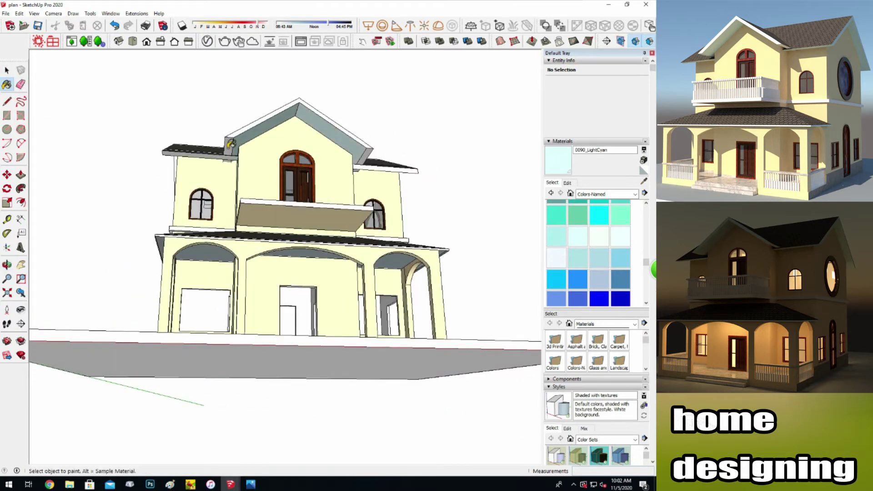
pyautogui.scroll(5, 350, 130)
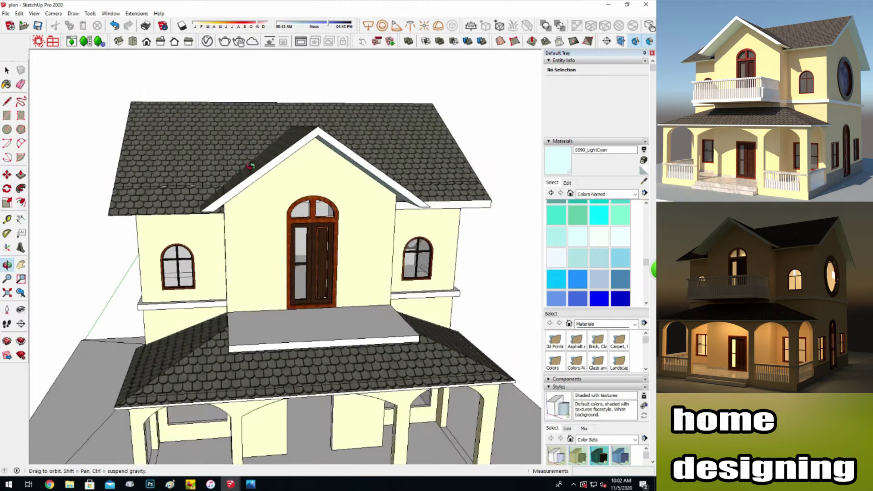
pyautogui.moveTo(351, 130); pyautogui.dragTo(279, 166, button='middle')
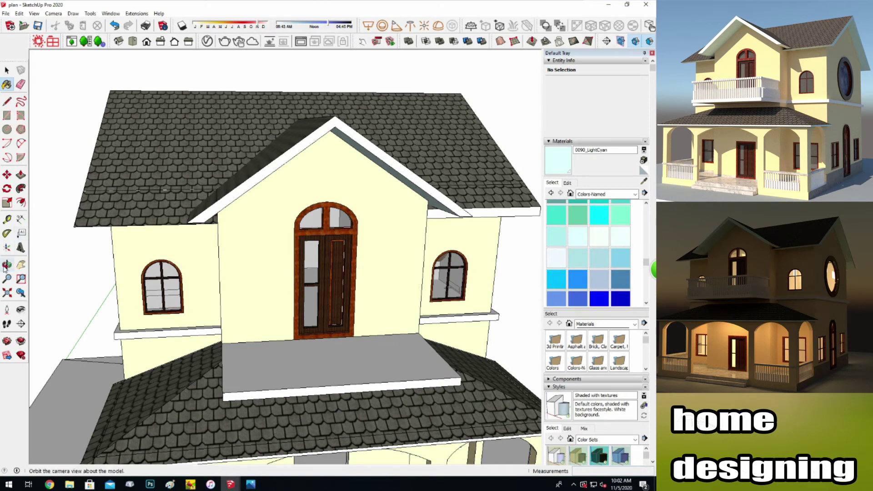
pyautogui.click(6, 266)
pyautogui.moveTo(228, 228); pyautogui.dragTo(323, 236)
pyautogui.scroll(3, 323, 236)
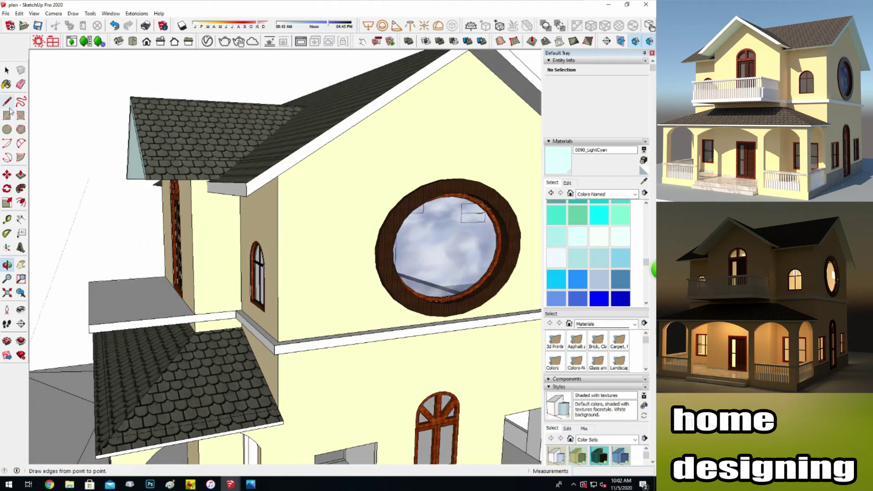
pyautogui.click(21, 175)
pyautogui.click(88, 224)
pyautogui.click(6, 84)
pyautogui.scroll(-2, 199, 194)
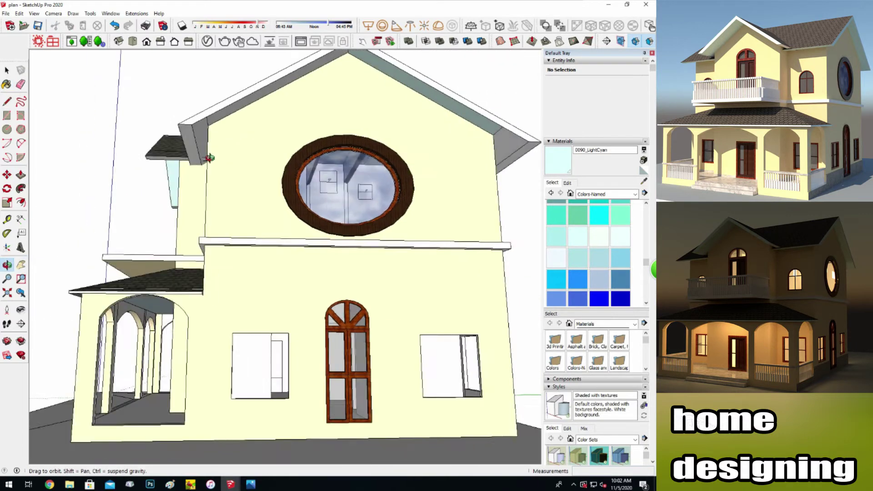
pyautogui.moveTo(129, 191); pyautogui.dragTo(139, 130, button='middle')
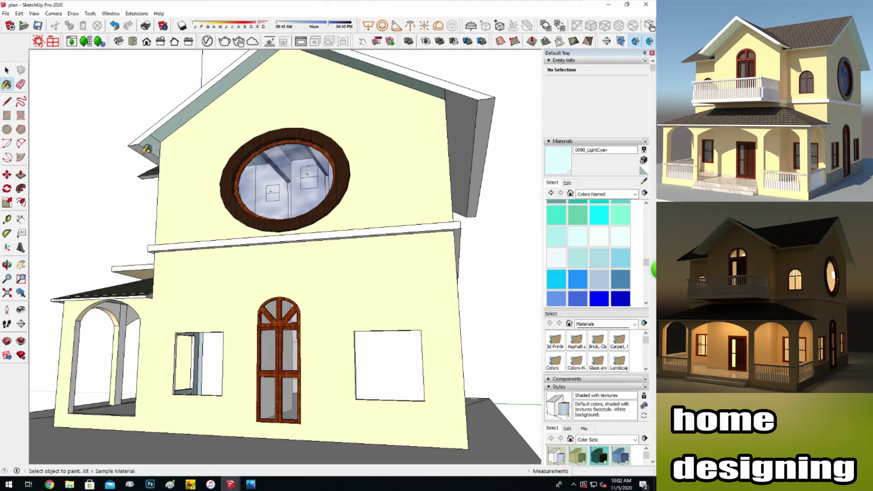
pyautogui.moveTo(110, 236); pyautogui.dragTo(31, 119, button='middle')
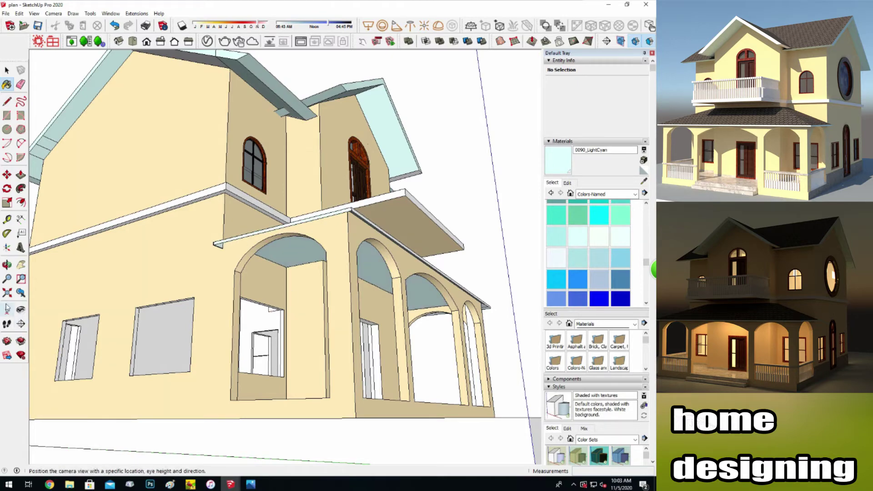
pyautogui.moveTo(315, 262); pyautogui.dragTo(6, 87, button='middle')
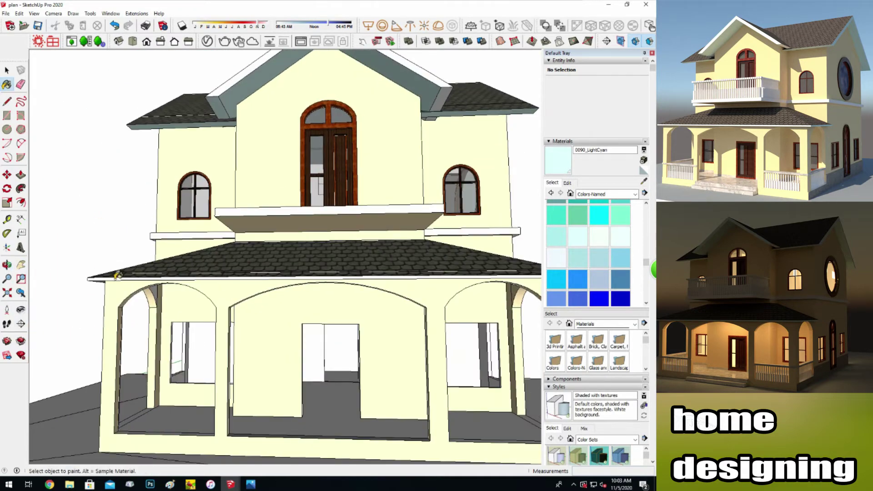
pyautogui.scroll(-3, 118, 275)
pyautogui.moveTo(118, 275); pyautogui.dragTo(16, 146, button='middle')
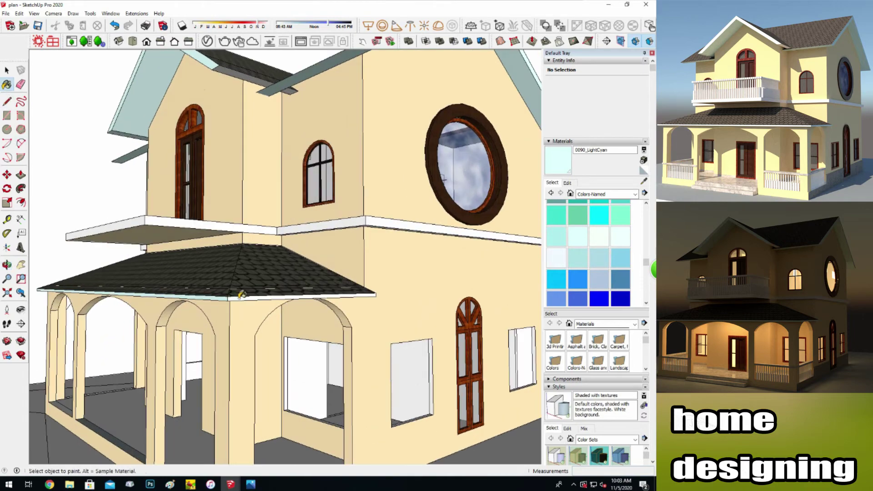
pyautogui.scroll(-3, 241, 295)
pyautogui.moveTo(241, 295)
pyautogui.mouseDown(button='middle')
pyautogui.moveTo(190, 275)
pyautogui.moveTo(196, 318)
pyautogui.mouseUp(button='middle')
pyautogui.scroll(5, 291, 310)
# Offset the balcony floor inward to form an inset border and erase a stray edge.
pyautogui.click(20, 202)
pyautogui.click(201, 351)
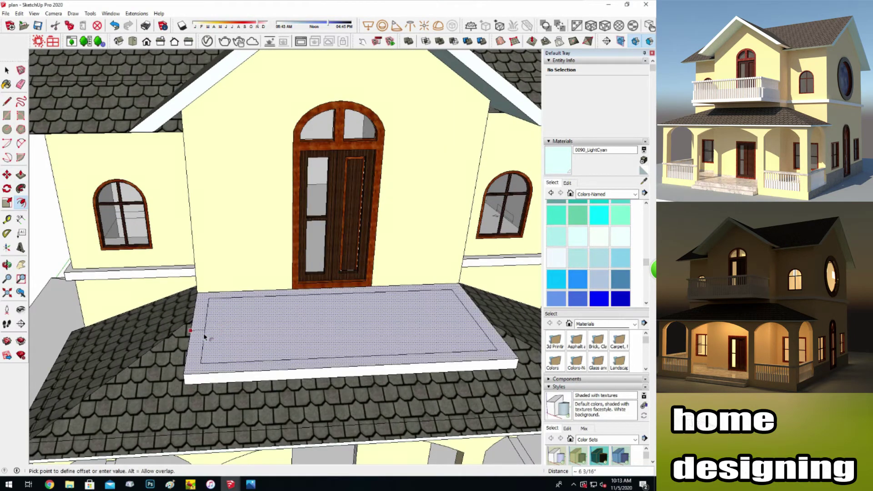
pyautogui.click(203, 352)
pyautogui.press('l')
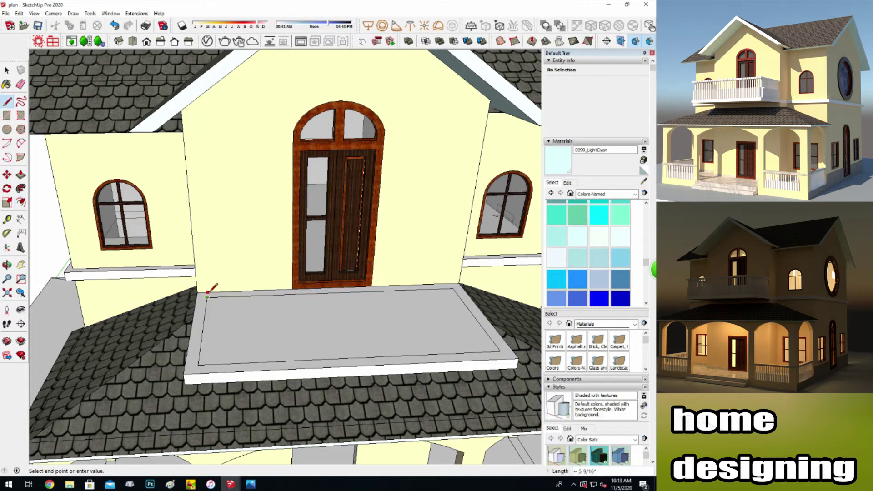
pyautogui.moveTo(208, 293); pyautogui.dragTo(539, 297, button='middle')
pyautogui.scroll(2, 474, 283)
pyautogui.press('e')
pyautogui.click(202, 298)
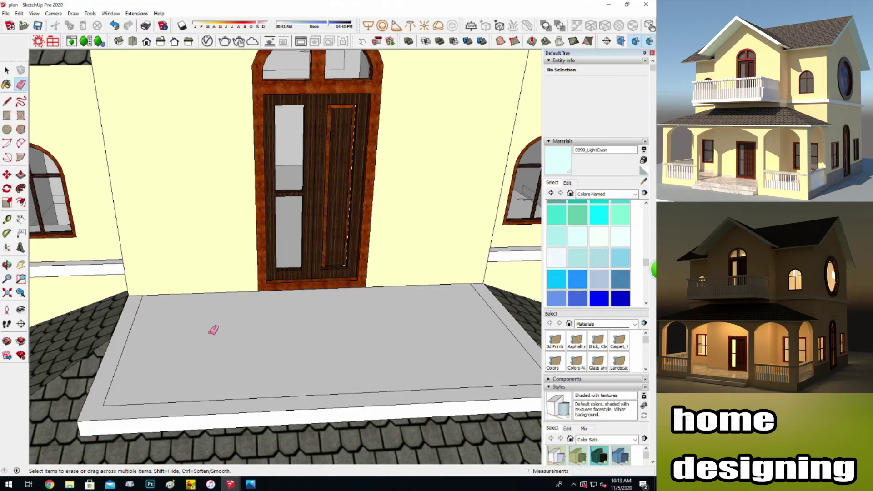
pyautogui.scroll(-1, 104, 431)
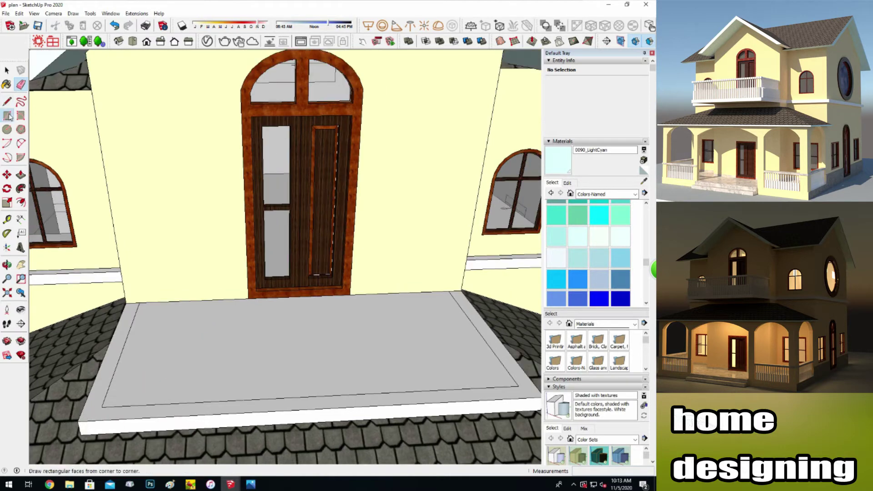
# Place two Tape Measure guides parallel to the balcony slab's edges.
pyautogui.click(7, 115)
pyautogui.scroll(3, 104, 411)
pyautogui.scroll(-1, 99, 412)
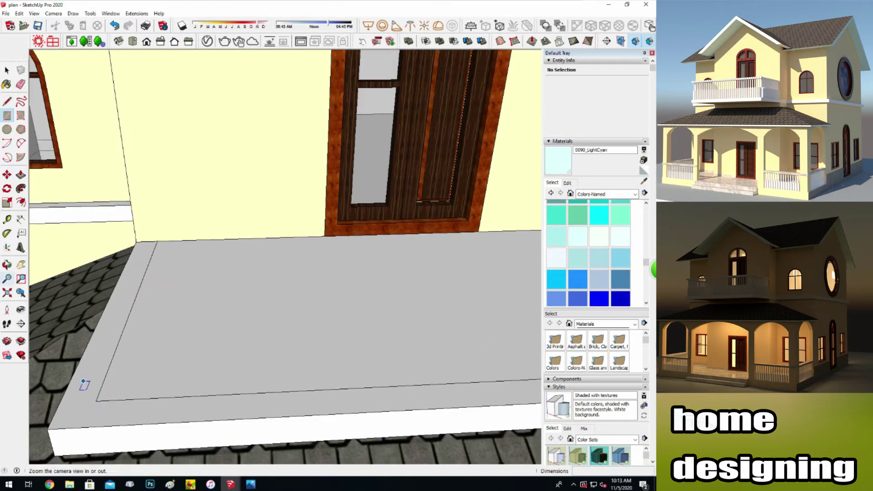
pyautogui.press('t')
pyautogui.click(122, 335)
pyautogui.click(72, 418)
pyautogui.moveTo(69, 408)
pyautogui.mouseDown(button='middle')
pyautogui.moveTo(214, 384)
pyautogui.moveTo(141, 376)
pyautogui.moveTo(480, 390)
pyautogui.moveTo(490, 402)
pyautogui.mouseUp(button='middle')
pyautogui.click(470, 390)
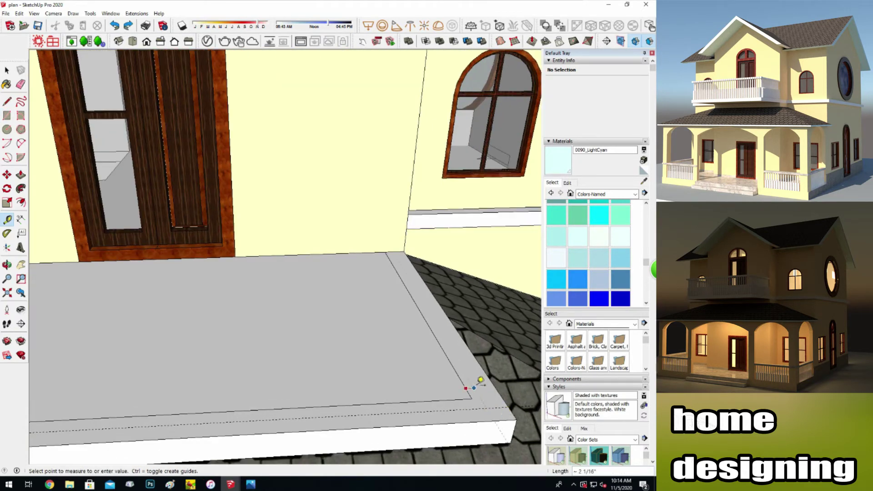
pyautogui.click(483, 379)
# Draw a small square between the guides and copy it three times along the edge.
pyautogui.press('r')
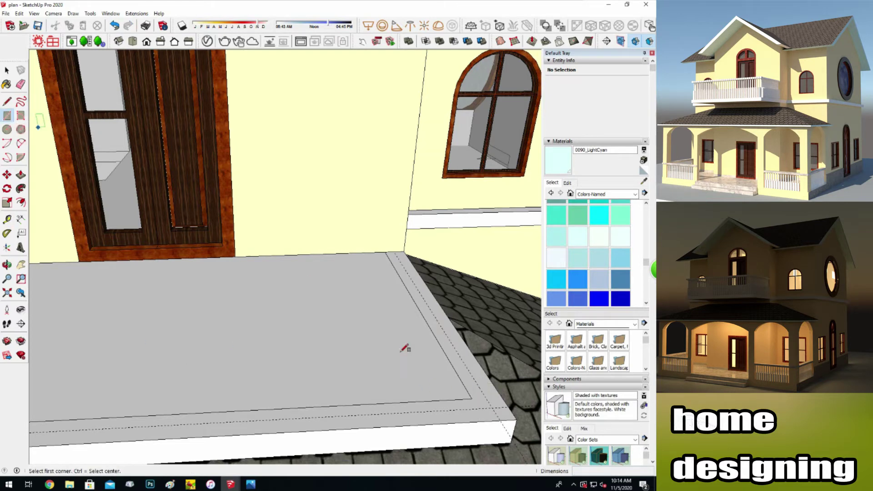
pyautogui.scroll(2, 448, 410)
pyautogui.click(459, 401)
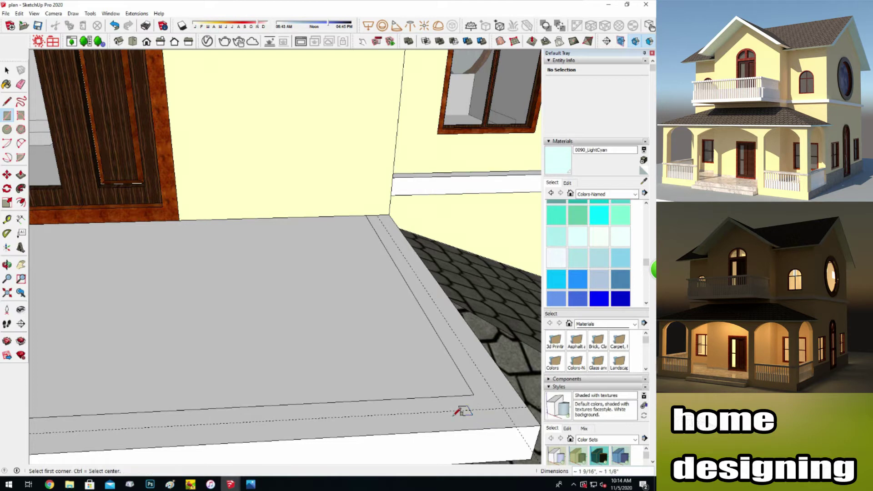
pyautogui.click(465, 412)
pyautogui.press('m')
pyautogui.press('ctrl')
pyautogui.click(464, 412)
pyautogui.click(483, 410)
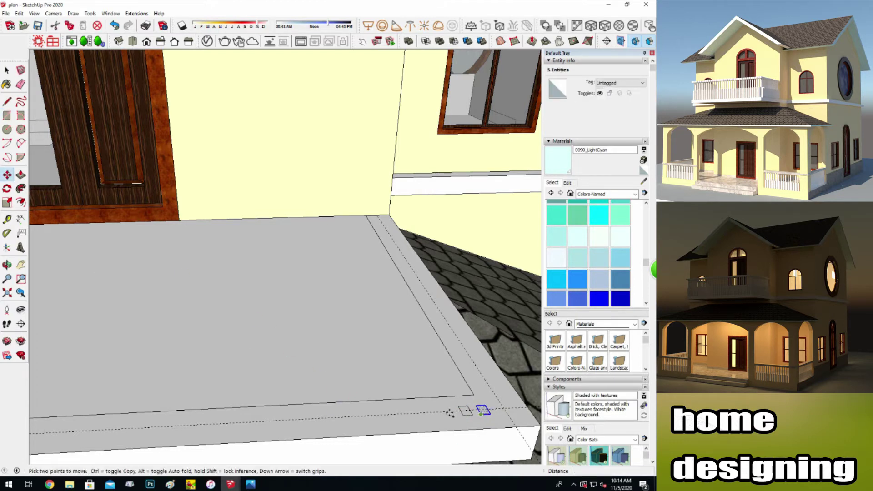
pyautogui.click(447, 414)
pyautogui.click(447, 414)
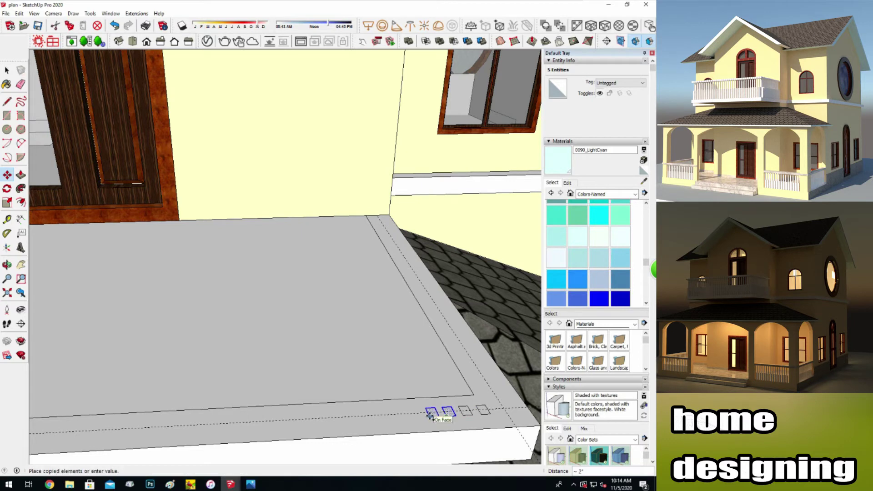
pyautogui.click(416, 414)
pyautogui.press('space')
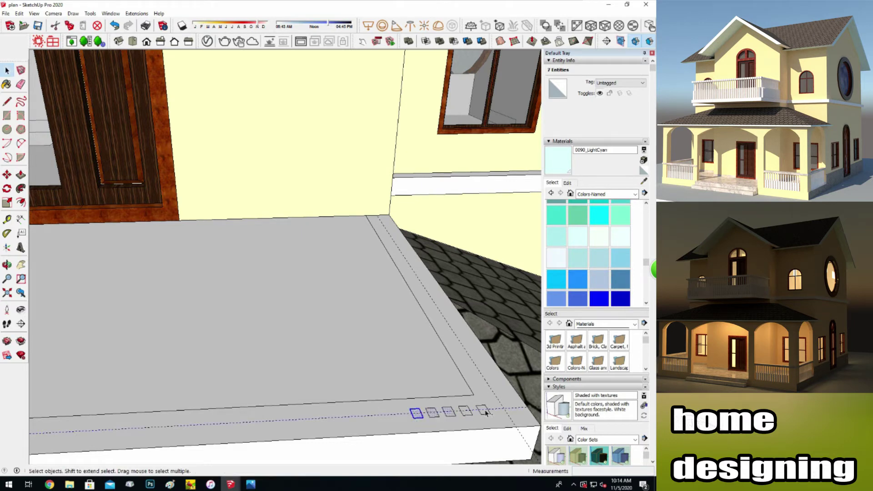
# Select three squares and copy them further left along the slab edge.
pyautogui.click(7, 174)
pyautogui.press('ctrl')
pyautogui.click(388, 416)
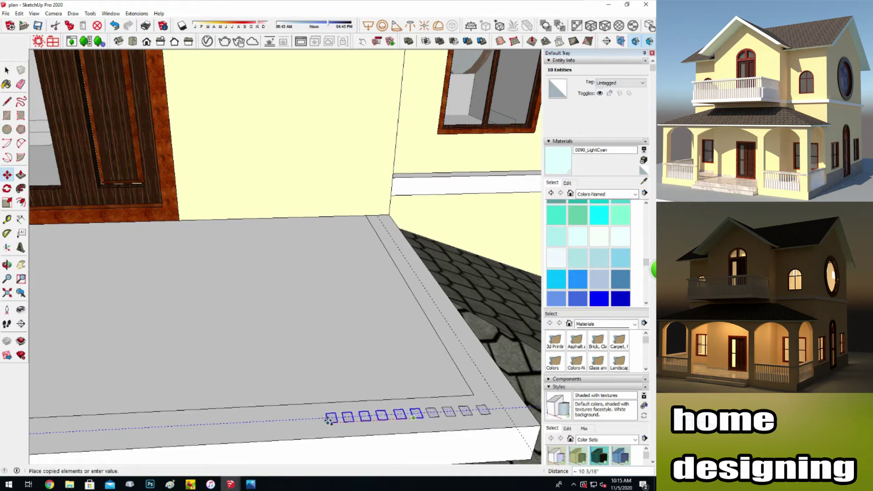
pyautogui.press('Escape')
pyautogui.keyDown('shift'); pyautogui.moveTo(302, 415); pyautogui.dragTo(108, 236, button='middle'); pyautogui.keyUp('shift')
pyautogui.press('space')
pyautogui.moveTo(425, 362); pyautogui.dragTo(486, 371)
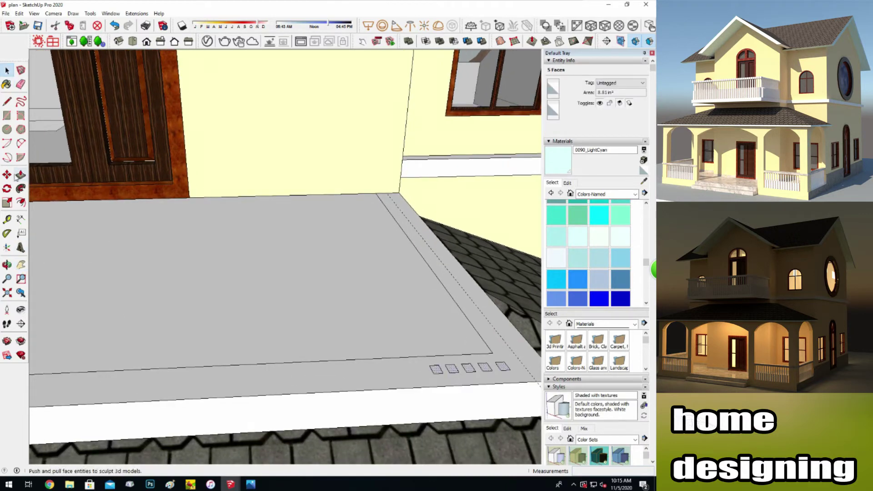
pyautogui.click(7, 175)
pyautogui.click(436, 369)
pyautogui.press('ctrl')
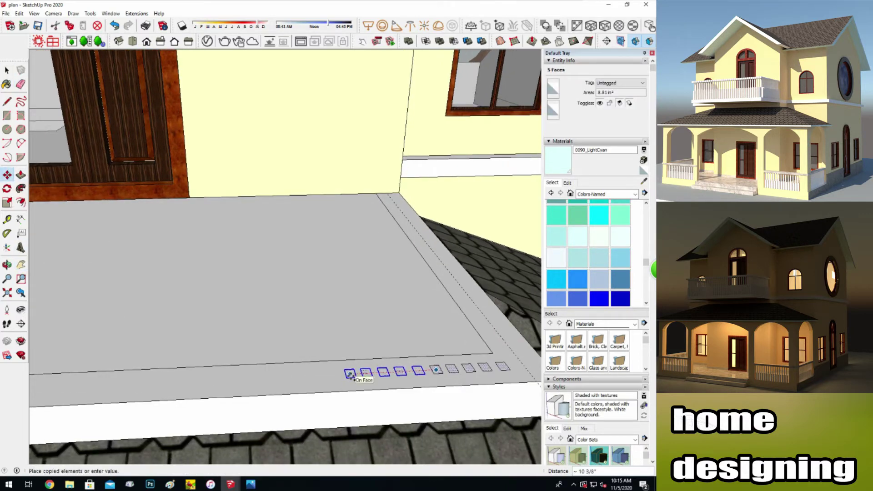
pyautogui.press('space')
pyautogui.click(7, 174)
pyautogui.click(351, 374)
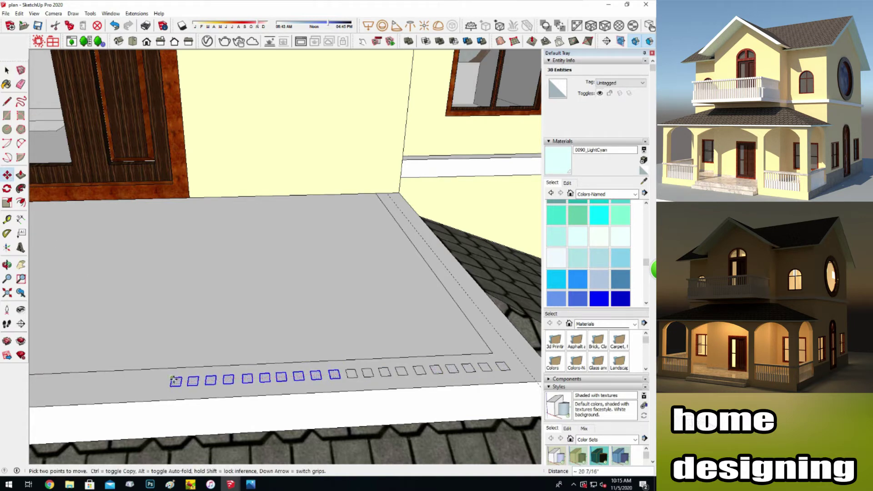
pyautogui.click(174, 382)
# Array the square copies 20 times along the edge using /20.
pyautogui.scroll(2, 137, 273)
pyautogui.press('space')
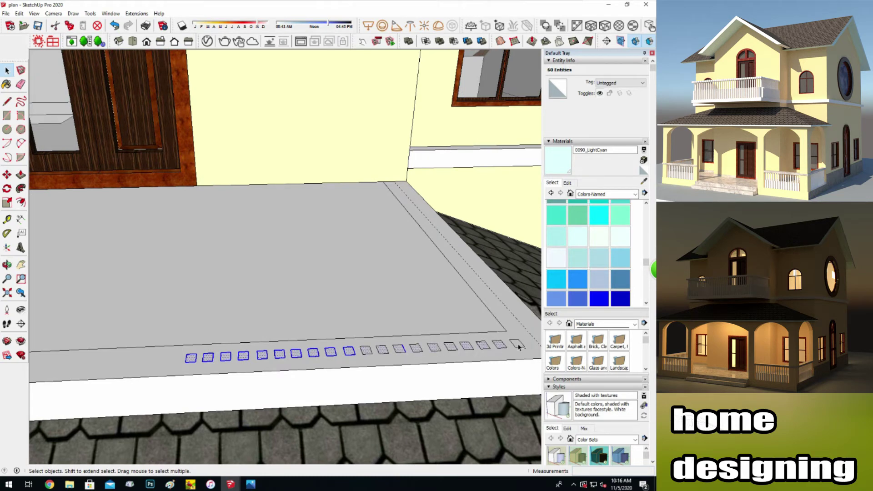
pyautogui.keyDown('shift'); pyautogui.moveTo(54, 282); pyautogui.dragTo(491, 324, button='middle'); pyautogui.keyUp('shift')
pyautogui.write('m')
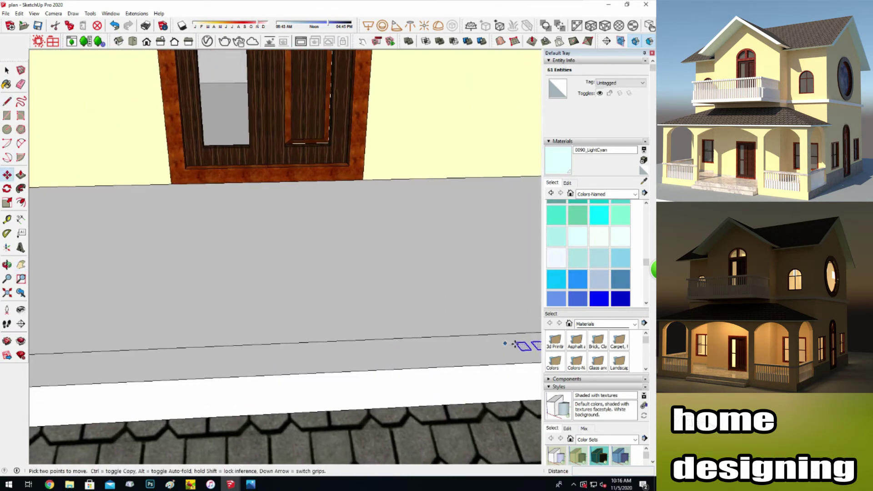
pyautogui.write('/20')
pyautogui.press('Return')
# Slide the row of squares to the slab's left end.
pyautogui.press('h')
pyautogui.moveTo(130, 306)
pyautogui.mouseDown()
pyautogui.moveTo(388, 285)
pyautogui.moveTo(341, 271)
pyautogui.mouseUp()
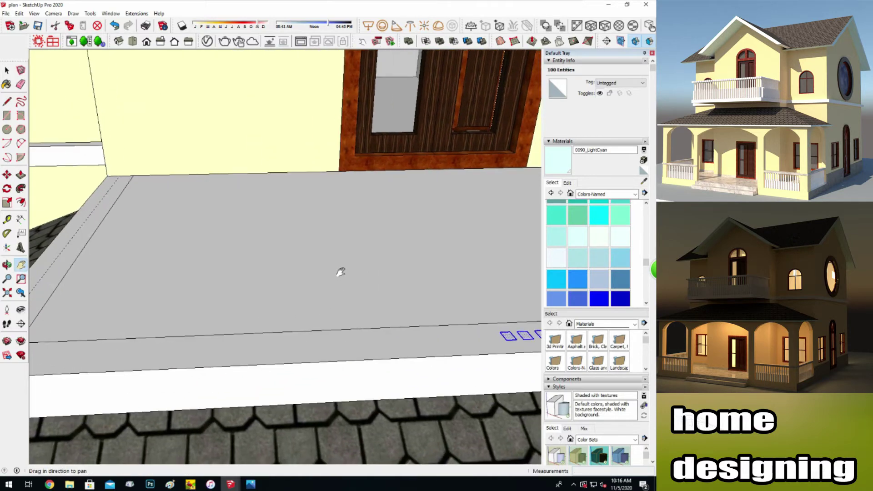
pyautogui.click(9, 178)
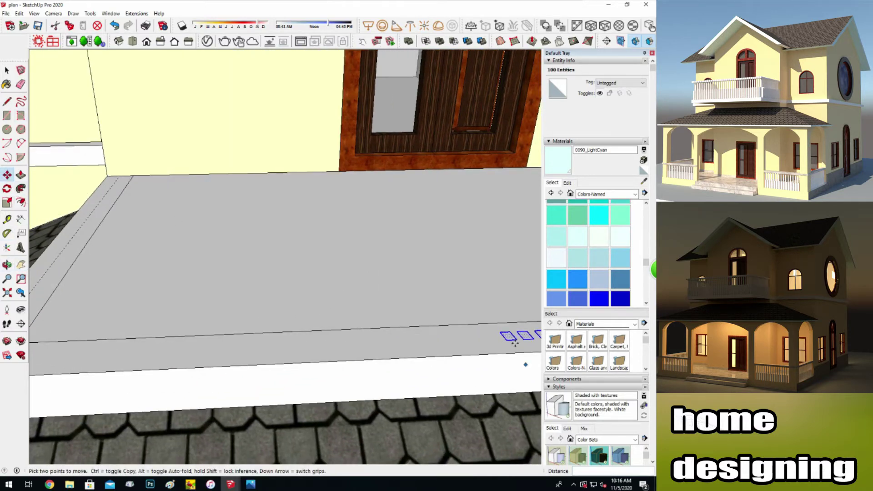
pyautogui.click(144, 337)
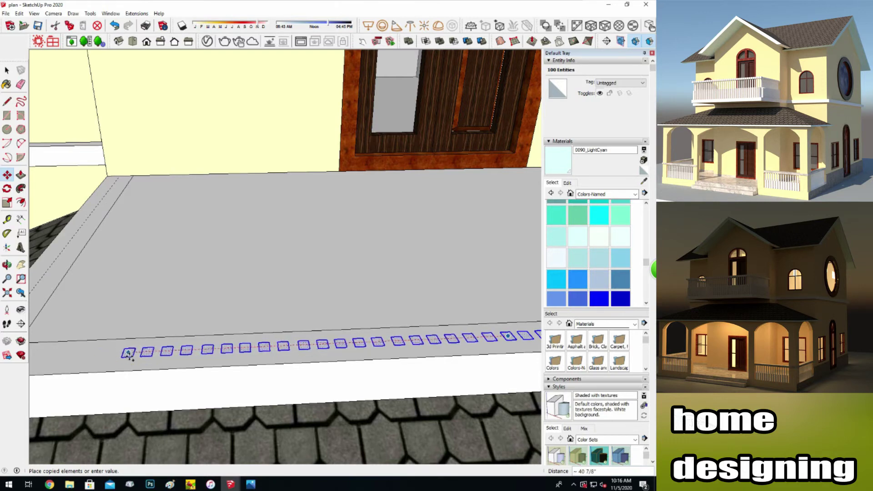
pyautogui.moveTo(104, 354)
pyautogui.keyDown('shift'); pyautogui.mouseDown(button='middle')
pyautogui.moveTo(150, 292)
pyautogui.moveTo(191, 292)
pyautogui.mouseUp(button='middle'); pyautogui.keyUp('shift')
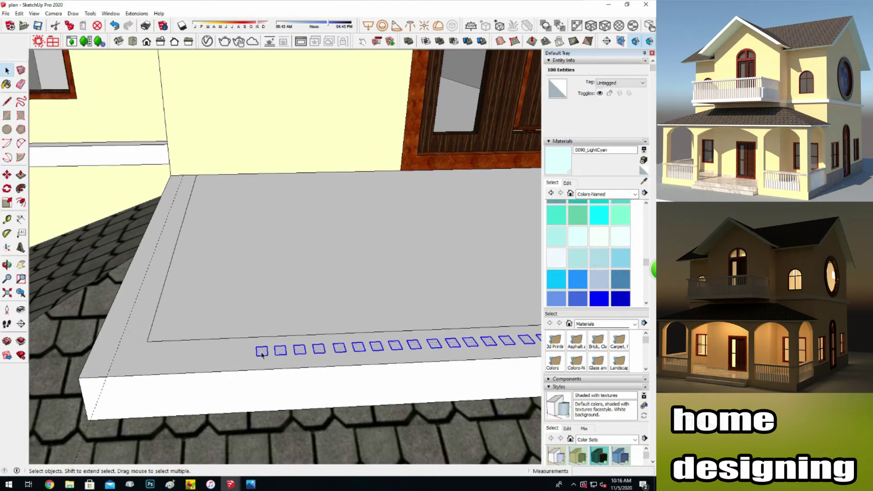
pyautogui.click(262, 355)
# Copy six squares, then two more, to fill out the row's left end.
pyautogui.press('m')
pyautogui.click(262, 350)
pyautogui.press('ctrl')
pyautogui.click(145, 356)
pyautogui.click(7, 70)
pyautogui.click(157, 359)
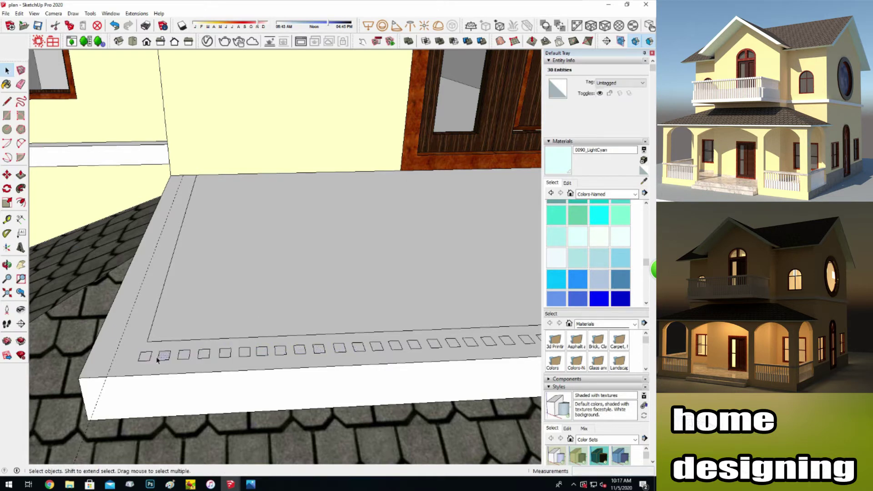
pyautogui.click(7, 175)
pyautogui.click(142, 357)
pyautogui.press('ctrl')
pyautogui.click(108, 360)
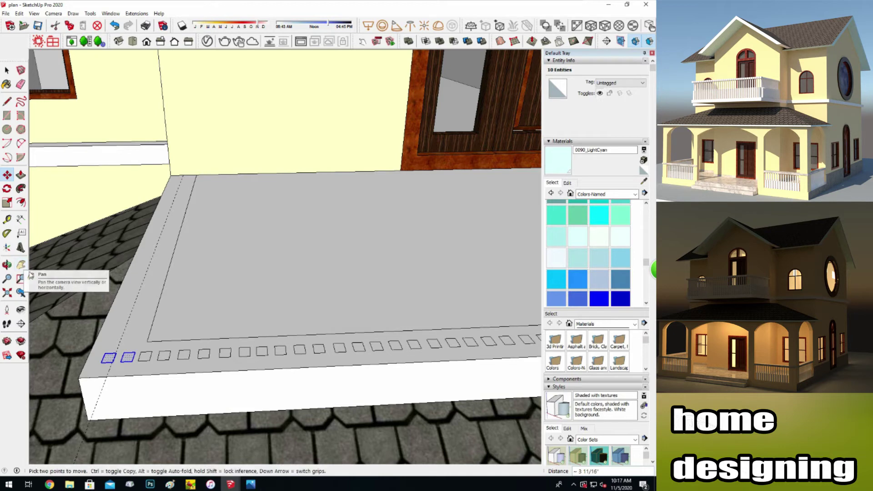
# Copy one square twice to extend the row up to the slab corner.
pyautogui.moveTo(30, 275); pyautogui.dragTo(525, 314, button='middle')
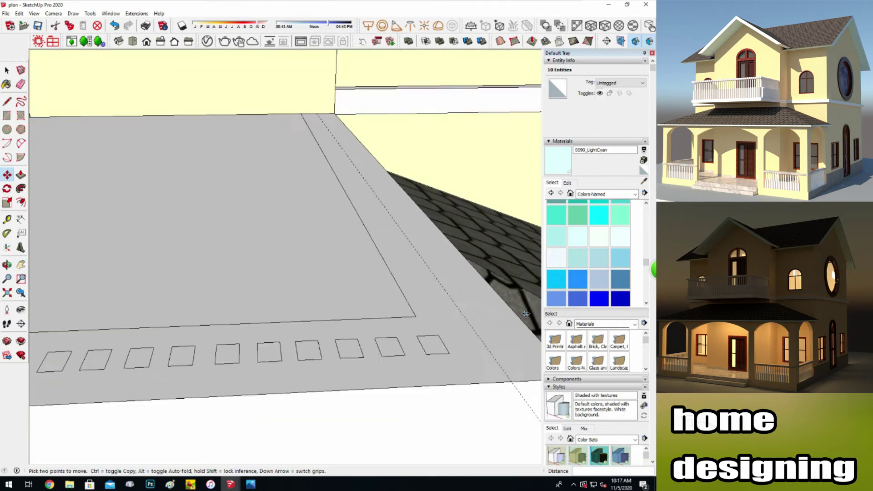
pyautogui.press('space')
pyautogui.click(400, 356)
pyautogui.click(7, 174)
pyautogui.press('ctrl')
pyautogui.click(401, 356)
pyautogui.click(448, 355)
pyautogui.press('ctrl')
pyautogui.click(448, 356)
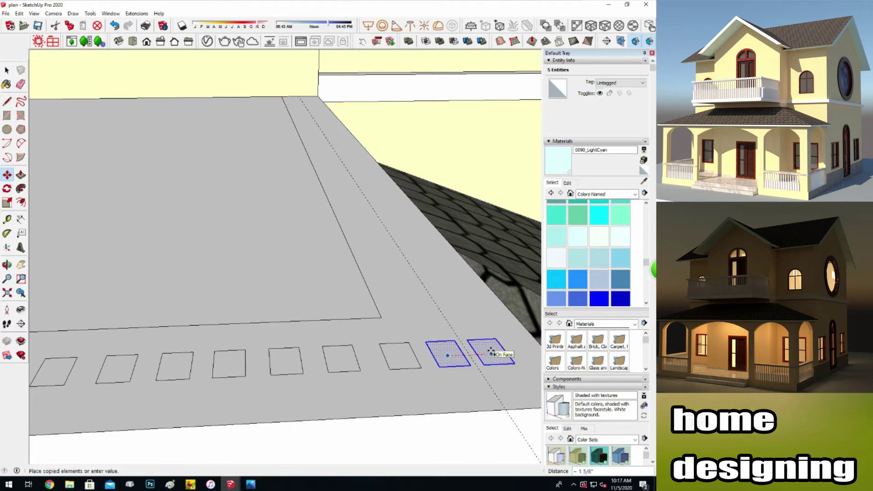
pyautogui.click(492, 352)
# Orbit to the balcony's side edge and select a square there.
pyautogui.moveTo(237, 318)
pyautogui.mouseDown(button='middle')
pyautogui.moveTo(128, 359)
pyautogui.moveTo(155, 349)
pyautogui.mouseUp(button='middle')
pyautogui.press('space')
pyautogui.rightClick(139, 378)
pyautogui.click(196, 385)
# Rotate the corner square to align with the side edge.
pyautogui.press('m')
pyautogui.click(156, 374)
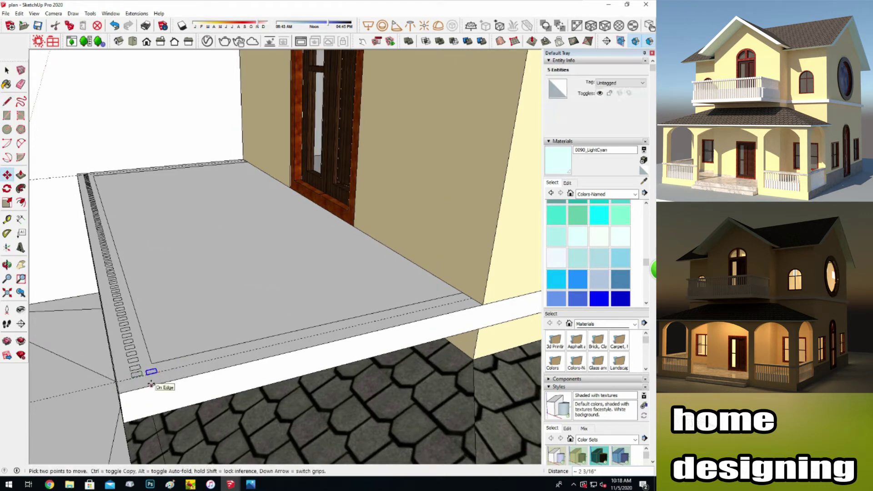
pyautogui.scroll(3, 156, 390)
pyautogui.press('q')
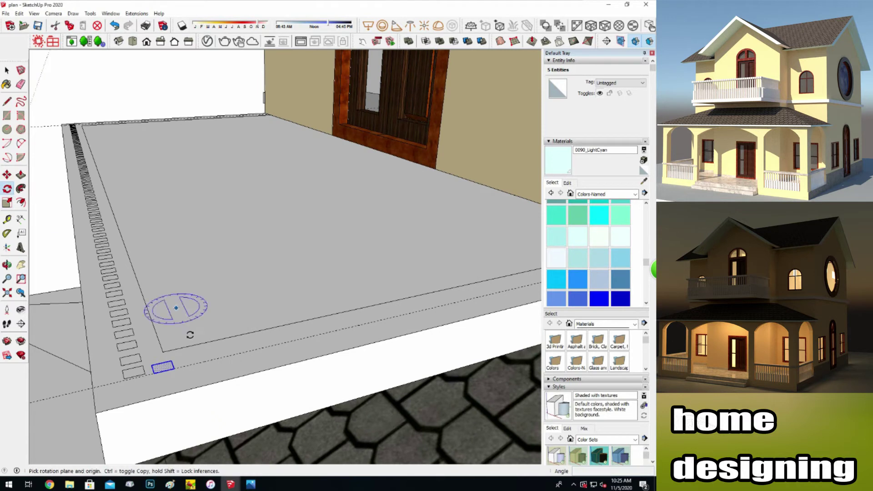
pyautogui.click(175, 368)
pyautogui.click(179, 384)
# Copy the rotated square three times along the edge, then array it 2x.
pyautogui.press('m')
pyautogui.click(171, 363)
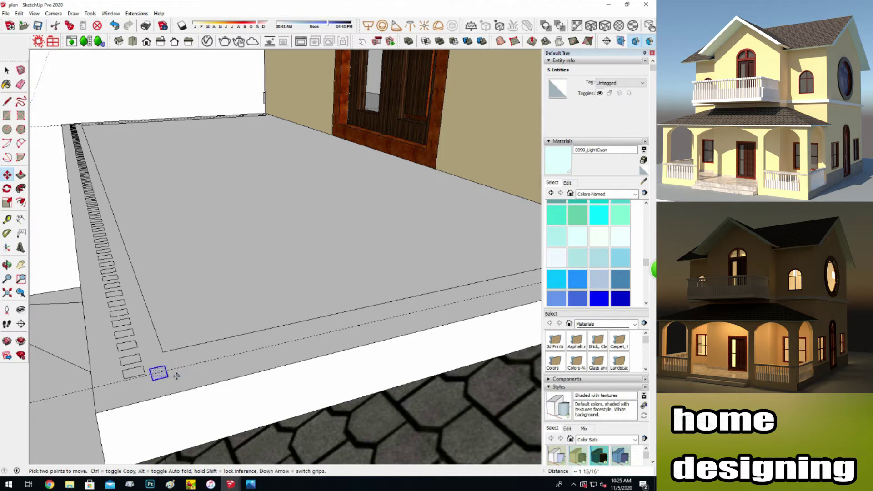
pyautogui.press('ctrl')
pyautogui.click(180, 367)
pyautogui.press('ctrl')
pyautogui.click(205, 365)
pyautogui.click(223, 362)
pyautogui.write('2x')
pyautogui.press('Return')
pyautogui.press('space')
# Copy the selected squares in groups further along the front edge.
pyautogui.keyDown('shift'); pyautogui.click(225, 364); pyautogui.keyUp('shift')
pyautogui.press('m')
pyautogui.press('ctrl')
pyautogui.click(246, 355)
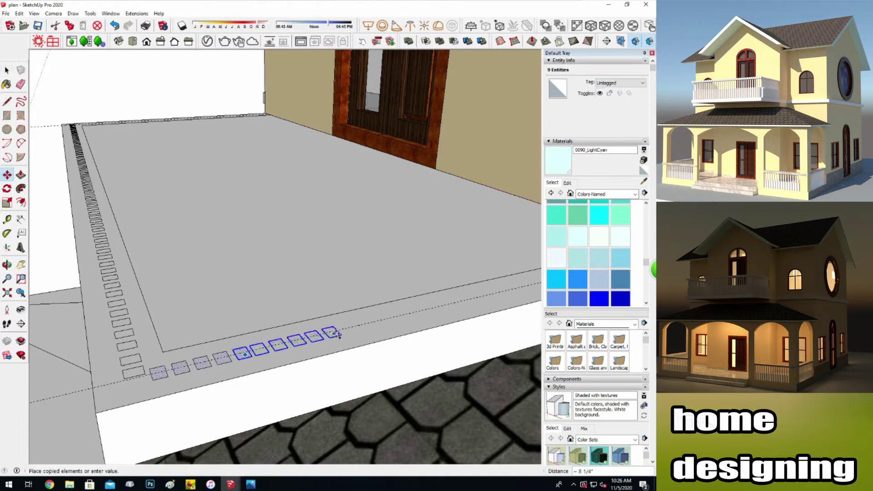
pyautogui.click(336, 335)
pyautogui.press('space')
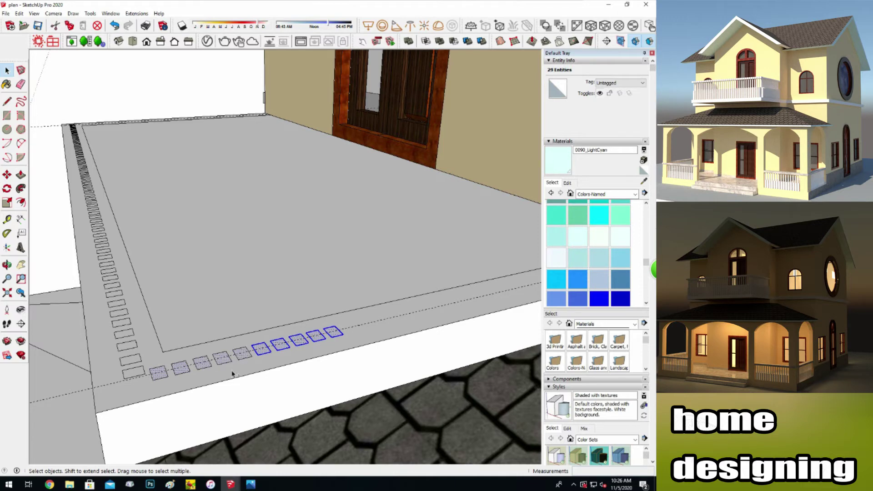
pyautogui.keyDown('shift'); pyautogui.moveTo(232, 374); pyautogui.dragTo(169, 364, button='middle'); pyautogui.keyUp('shift')
pyautogui.press('m')
pyautogui.press('ctrl')
pyautogui.click(147, 371)
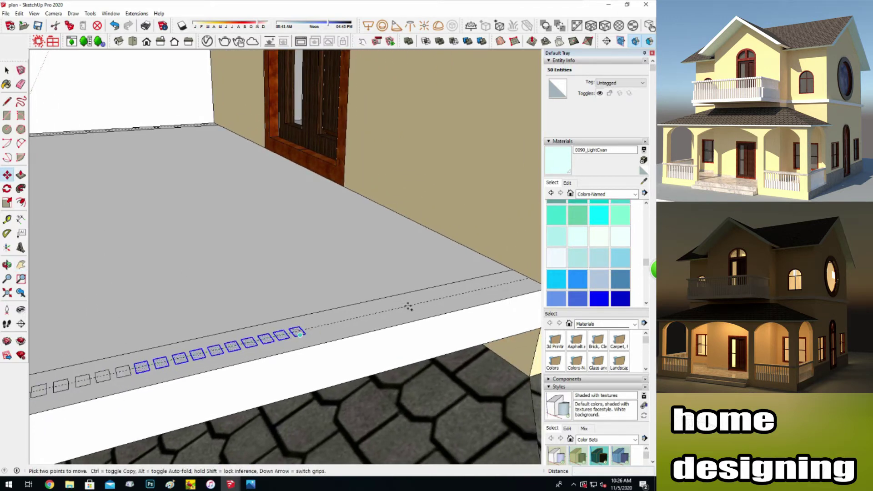
pyautogui.click(441, 304)
# Copy the last squares of the row to extend it up to the wall.
pyautogui.moveTo(318, 359)
pyautogui.keyDown('shift'); pyautogui.mouseDown(button='middle')
pyautogui.moveTo(251, 371)
pyautogui.moveTo(239, 352)
pyautogui.mouseUp(button='middle'); pyautogui.keyUp('shift')
pyautogui.moveTo(302, 331); pyautogui.dragTo(245, 349)
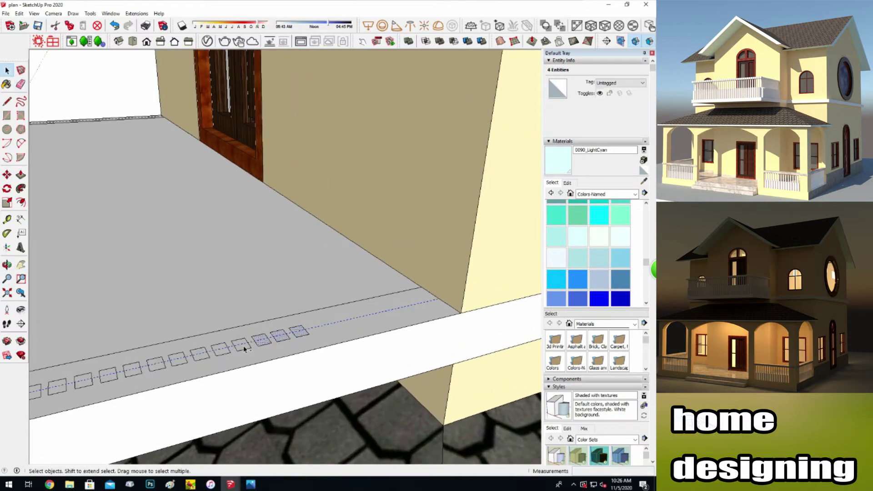
pyautogui.keyDown('shift'); pyautogui.click(201, 357); pyautogui.keyUp('shift')
pyautogui.press('m')
pyautogui.press('ctrl')
pyautogui.click(302, 336)
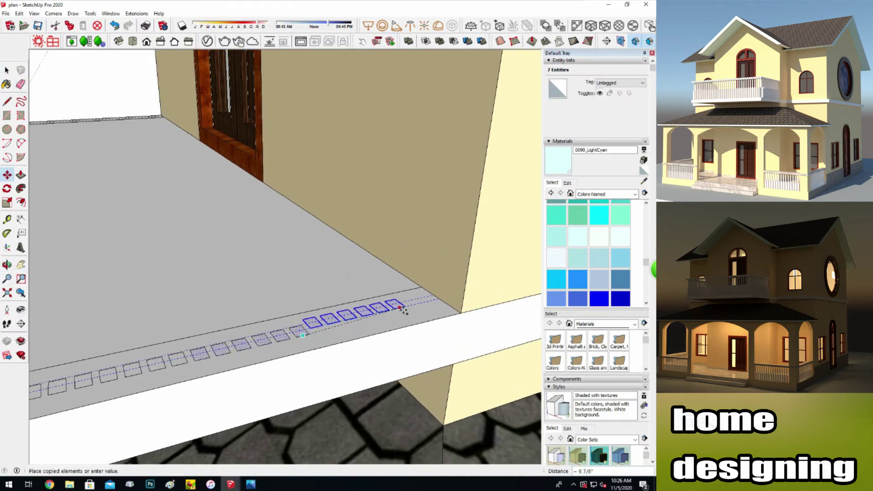
pyautogui.click(405, 310)
pyautogui.press('space')
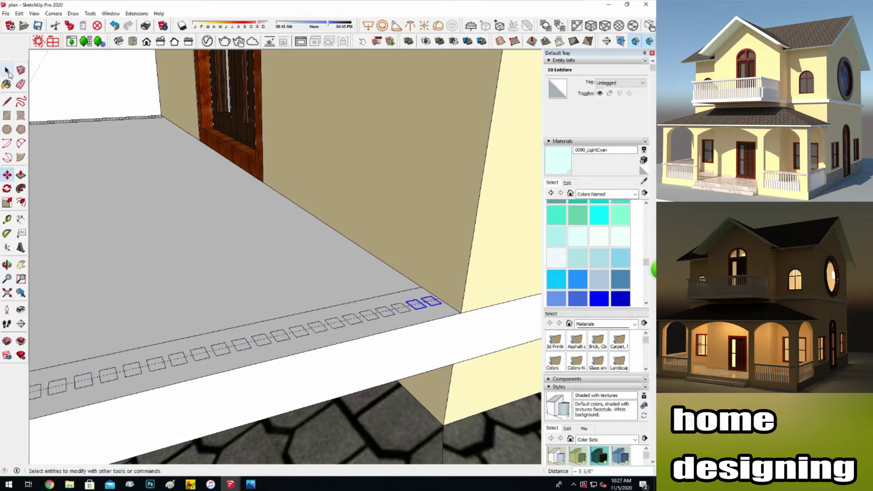
pyautogui.click(126, 147)
pyautogui.moveTo(126, 147)
pyautogui.mouseDown(button='middle')
pyautogui.moveTo(73, 261)
pyautogui.moveTo(181, 236)
pyautogui.moveTo(178, 246)
pyautogui.mouseUp(button='middle')
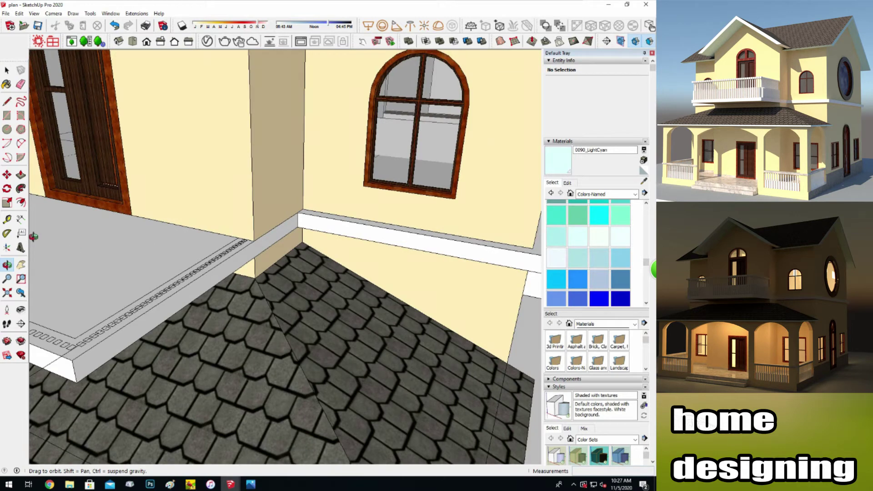
# Copy the side strip of inlay squares to the balcony floor's opposite edge.
pyautogui.moveTo(136, 295); pyautogui.dragTo(228, 306)
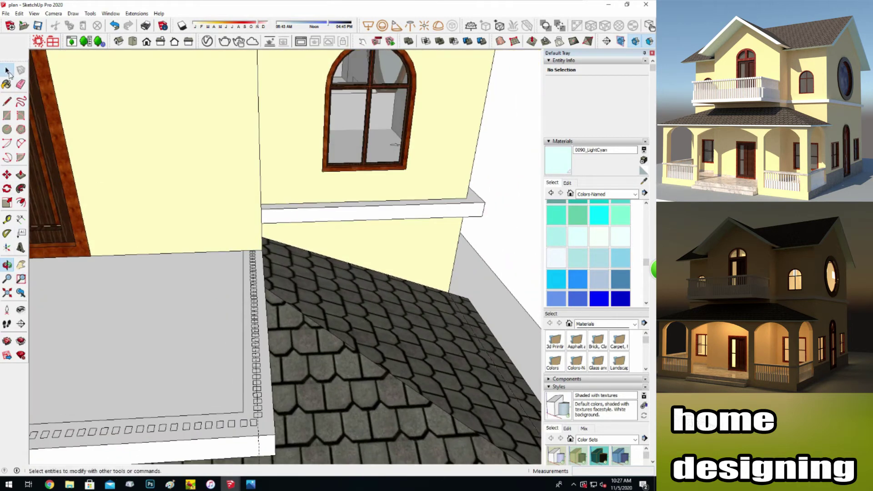
pyautogui.press('e')
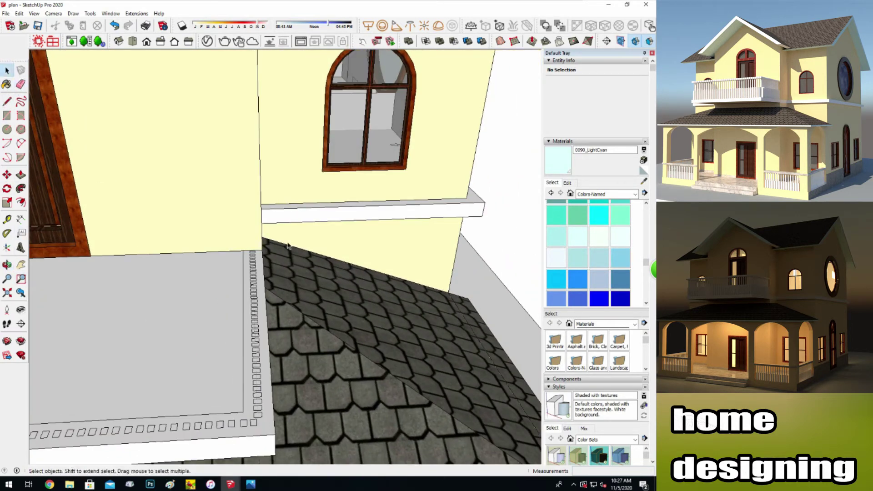
pyautogui.tripleClick(268, 417)
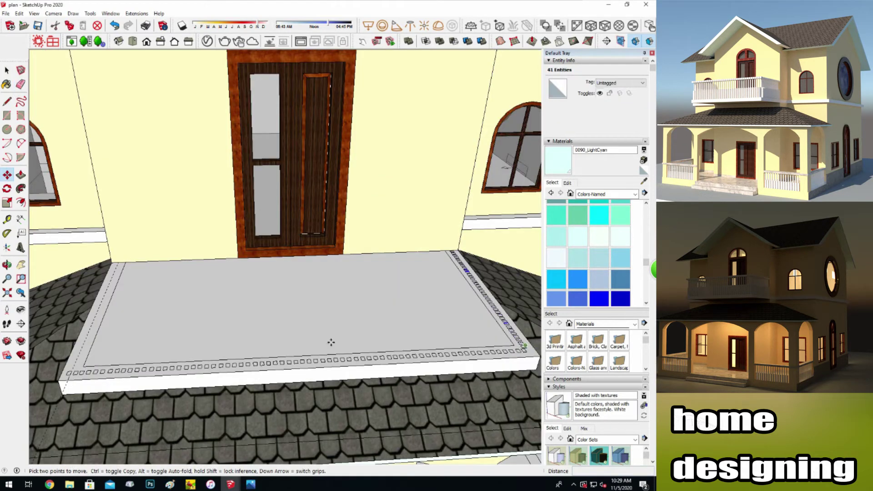
pyautogui.press('ctrl')
pyautogui.click(331, 342)
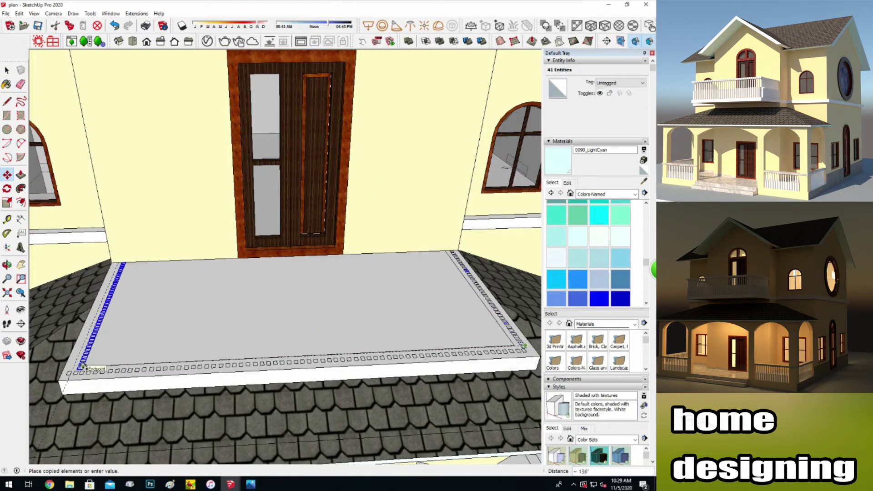
pyautogui.click(79, 365)
pyautogui.scroll(3, 78, 365)
pyautogui.click(7, 71)
pyautogui.press('Escape')
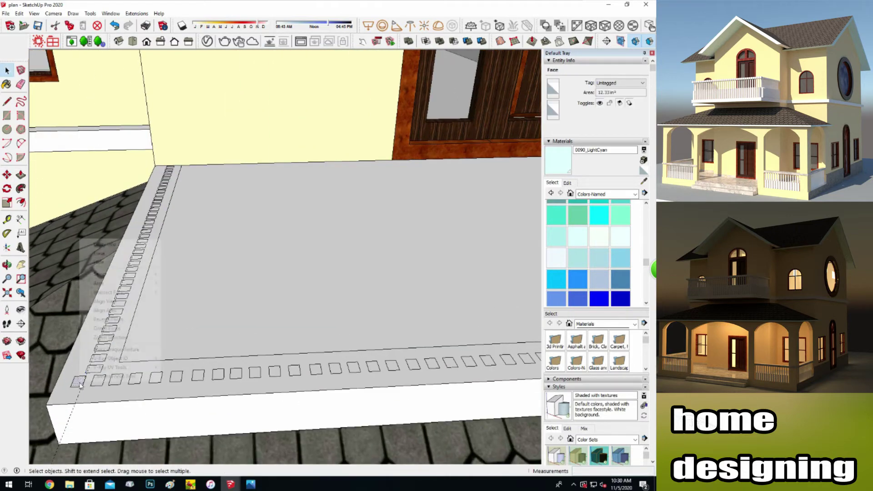
# Pan and zoom to bring the porch below the roof into view.
pyautogui.press('e')
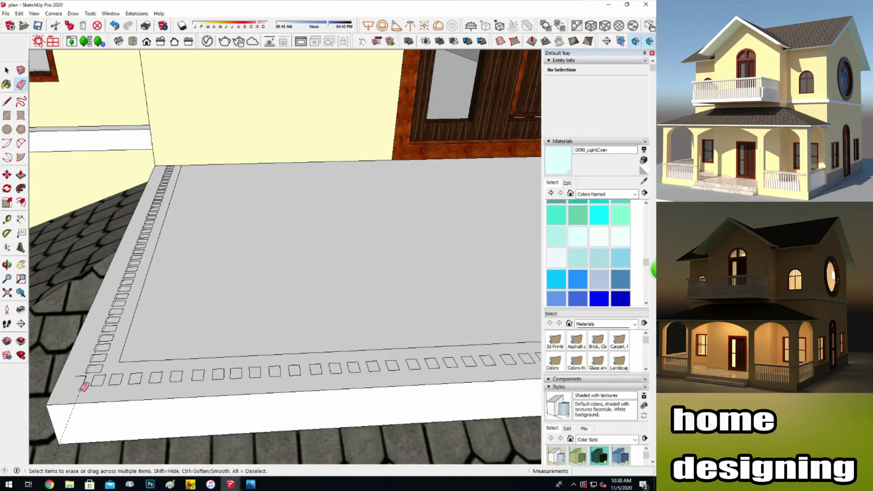
pyautogui.scroll(-3, 86, 381)
pyautogui.scroll(-4, 73, 364)
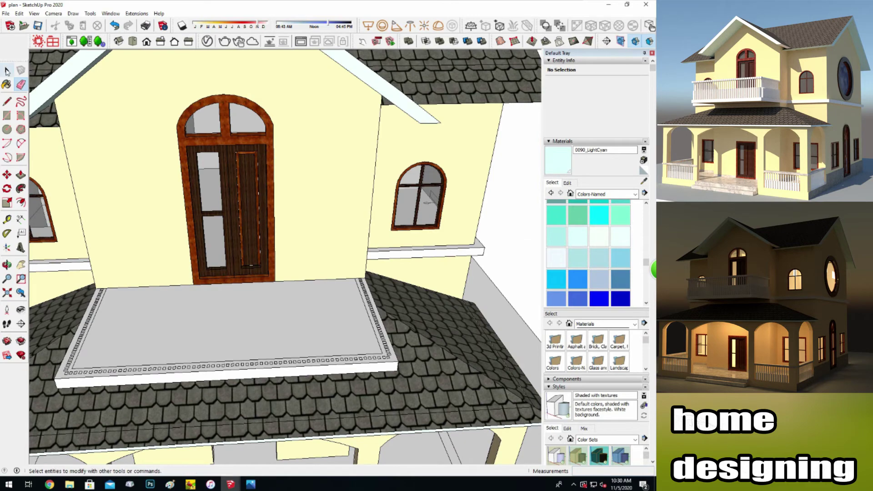
pyautogui.moveTo(269, 429); pyautogui.dragTo(254, 269)
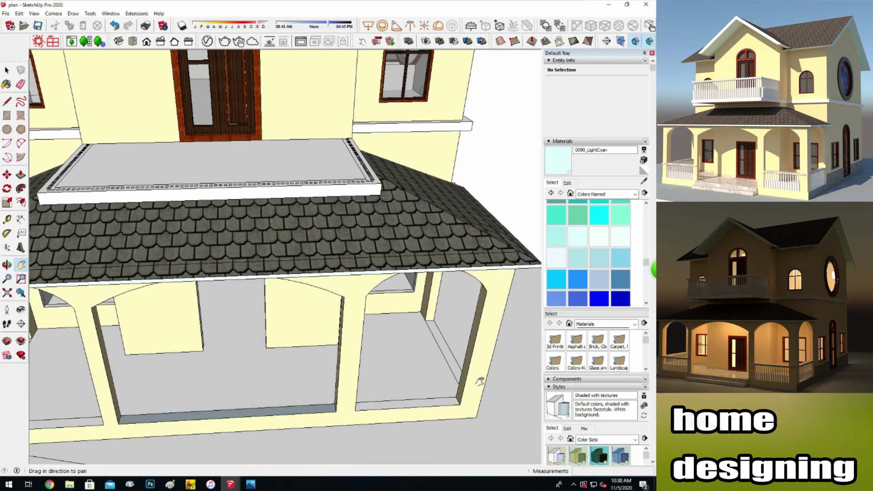
pyautogui.scroll(2, 301, 151)
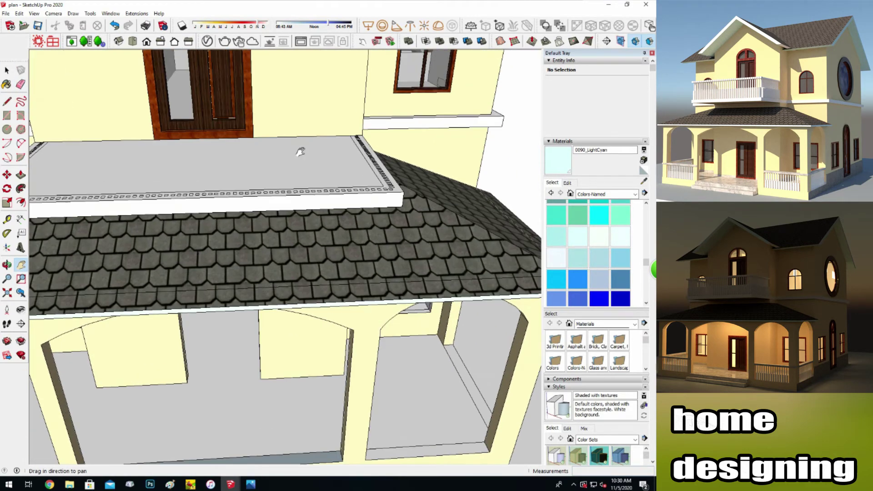
pyautogui.scroll(2, 294, 152)
pyautogui.scroll(2, 291, 155)
# Select the whole front inlay row and start copying it down toward the porch.
pyautogui.press('space')
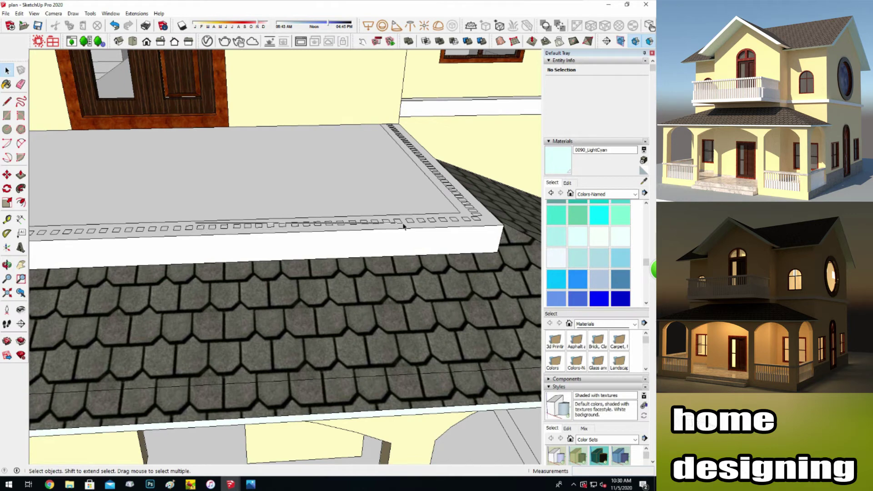
pyautogui.click(403, 226)
pyautogui.moveTo(404, 226); pyautogui.dragTo(27, 94, button='middle')
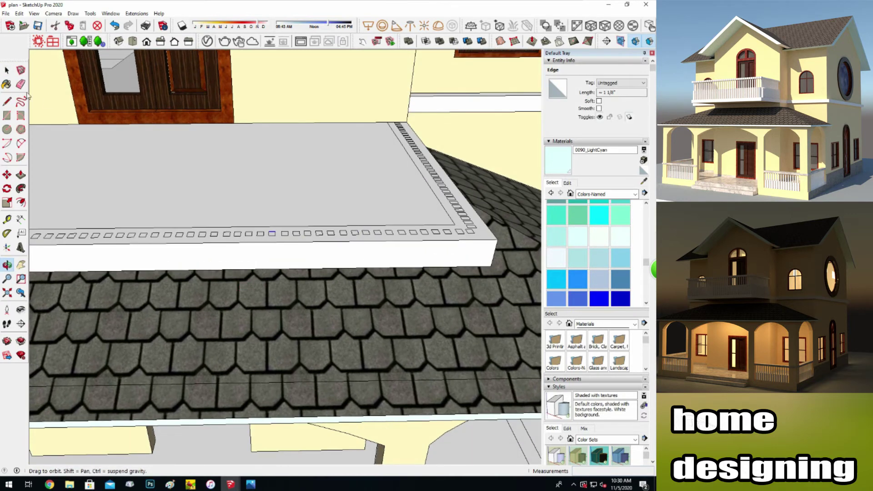
pyautogui.tripleClick(465, 240)
pyautogui.scroll(-2, 135, 257)
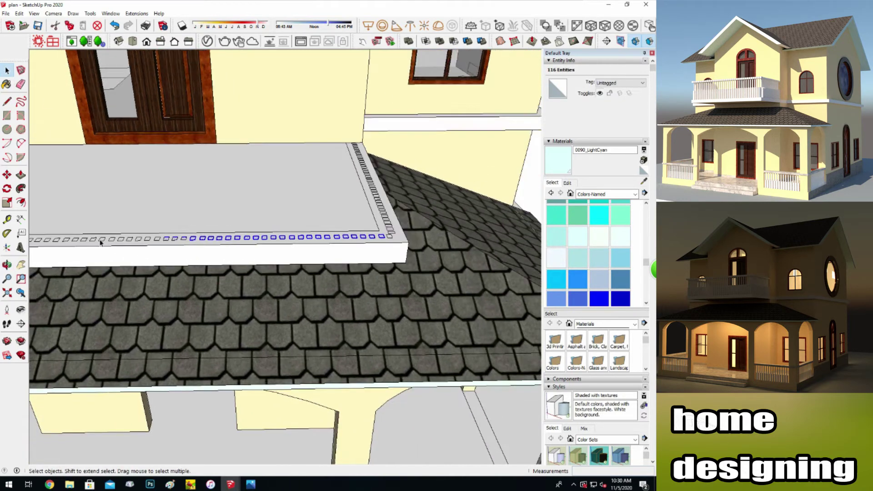
pyautogui.scroll(-2, 135, 257)
pyautogui.press('m')
pyautogui.click(245, 229)
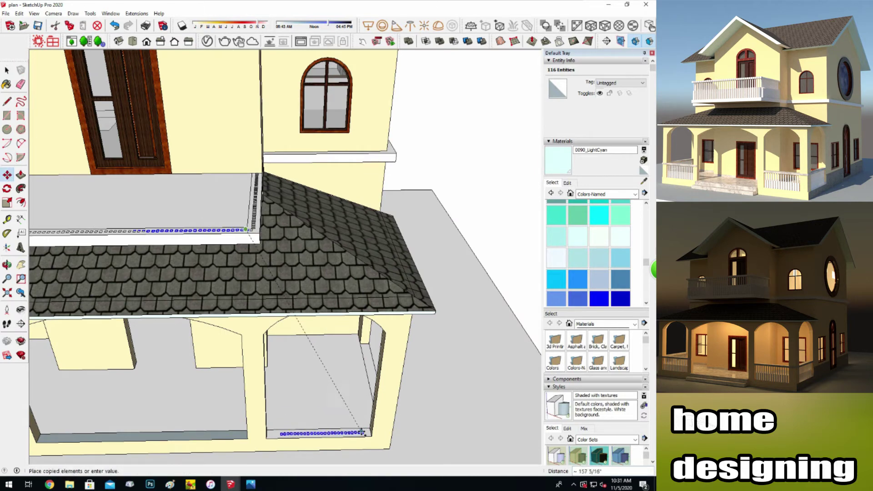
# Place the copied row of inlay squares along the porch floor's front edge.
pyautogui.scroll(2, 359, 423)
pyautogui.scroll(3, 291, 423)
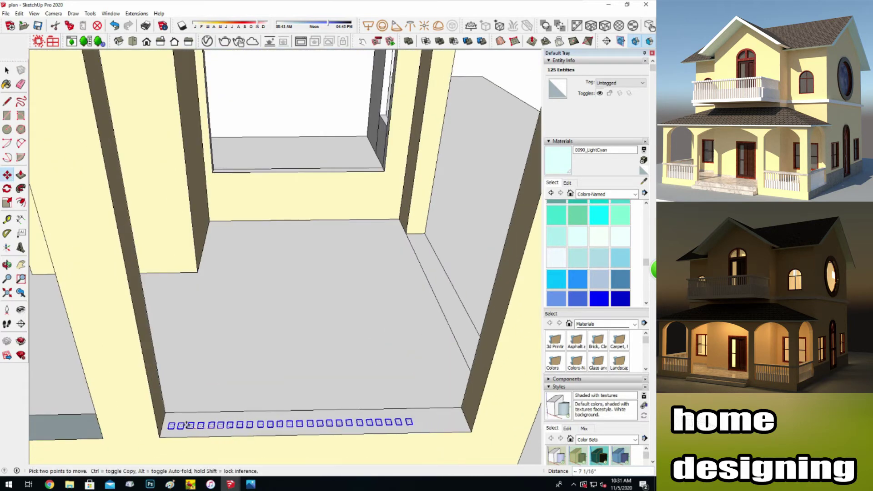
pyautogui.click(182, 426)
pyautogui.press('space')
# Copy the end squares with Move and Ctrl to extend the row further along the edge.
pyautogui.click(421, 427)
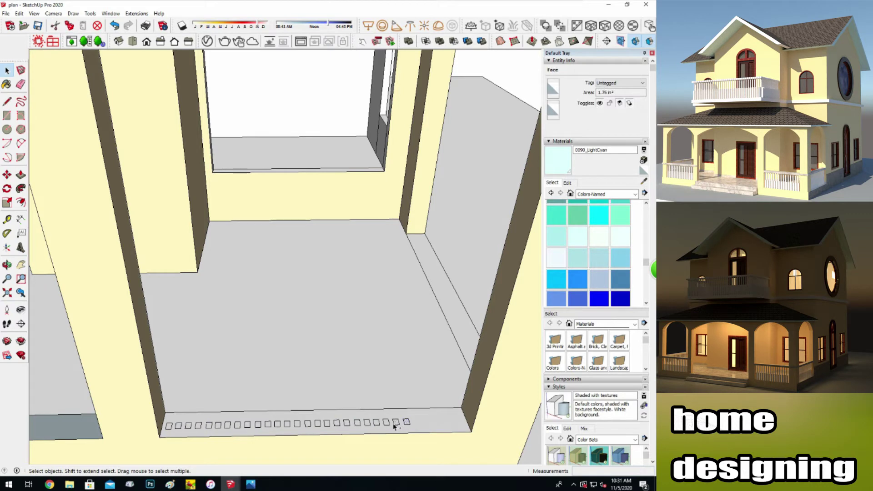
pyautogui.click(7, 175)
pyautogui.click(405, 424)
pyautogui.press('ctrl')
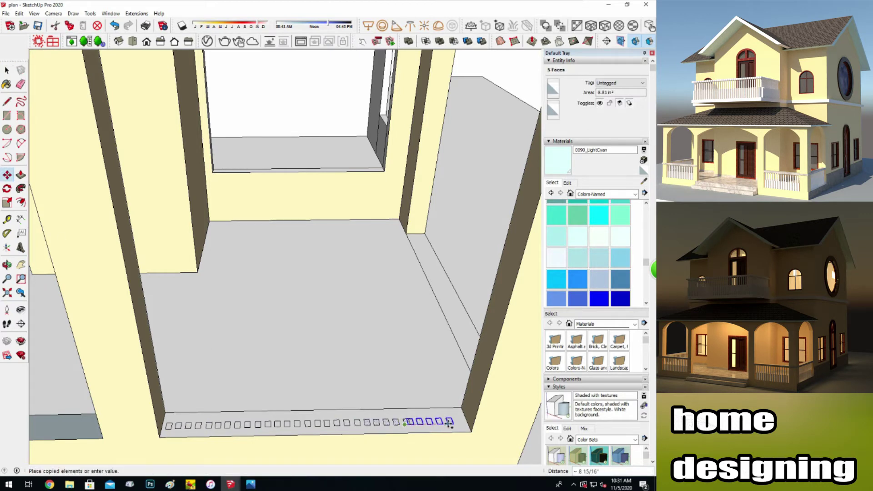
pyautogui.click(455, 423)
pyautogui.scroll(-1, 263, 296)
pyautogui.press('space')
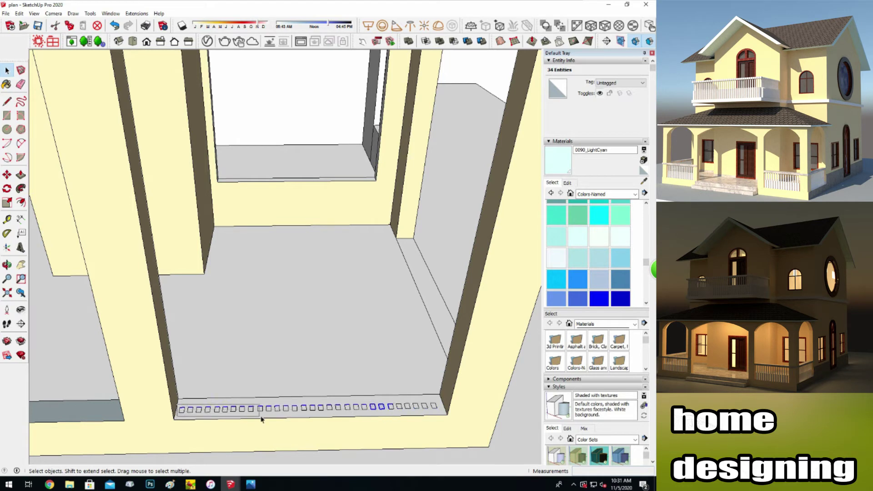
# Select the squares at the start of the row.
pyautogui.scroll(2, 191, 426)
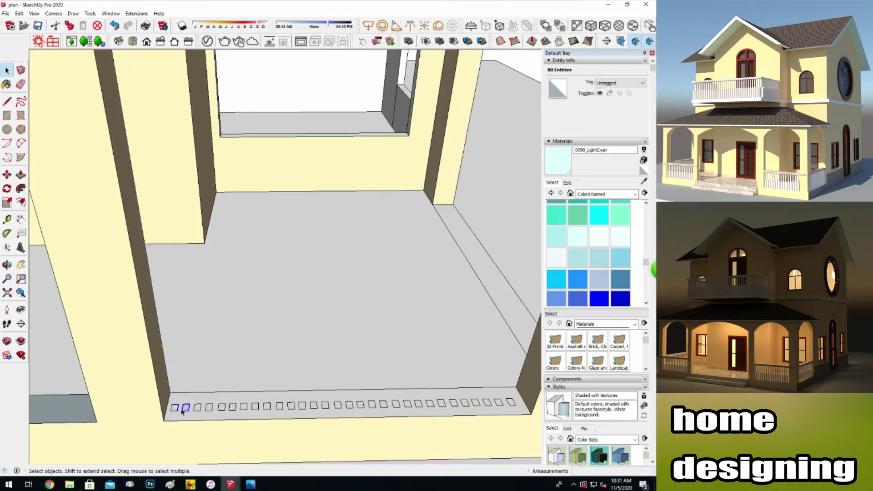
pyautogui.click(186, 408)
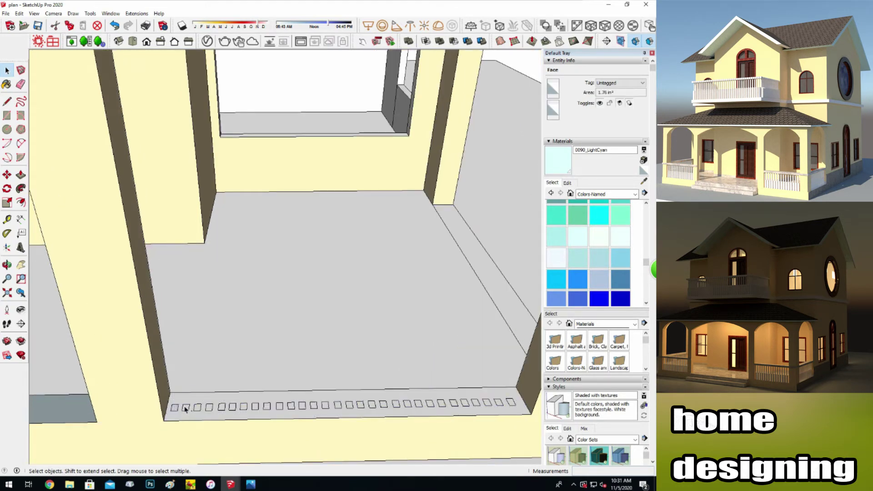
pyautogui.click(198, 409)
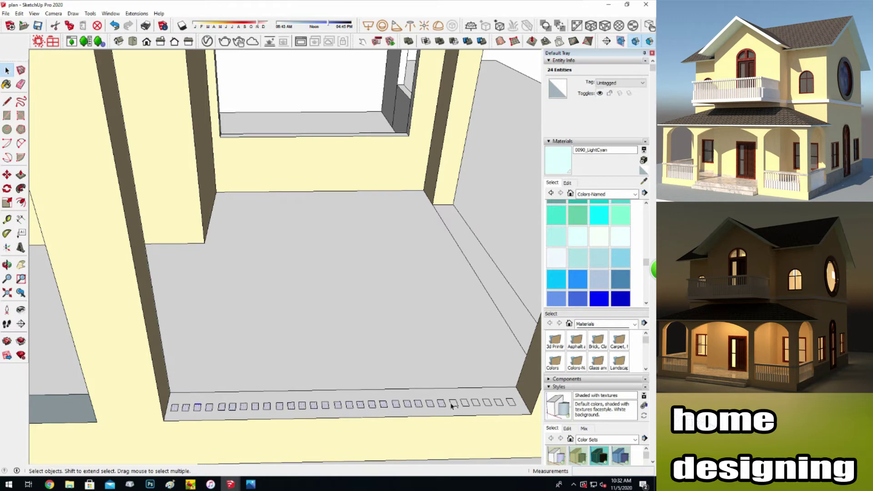
# Copy the dotted square trim strip onto the floor edge along the left wall.
pyautogui.scroll(-5, 320, 386)
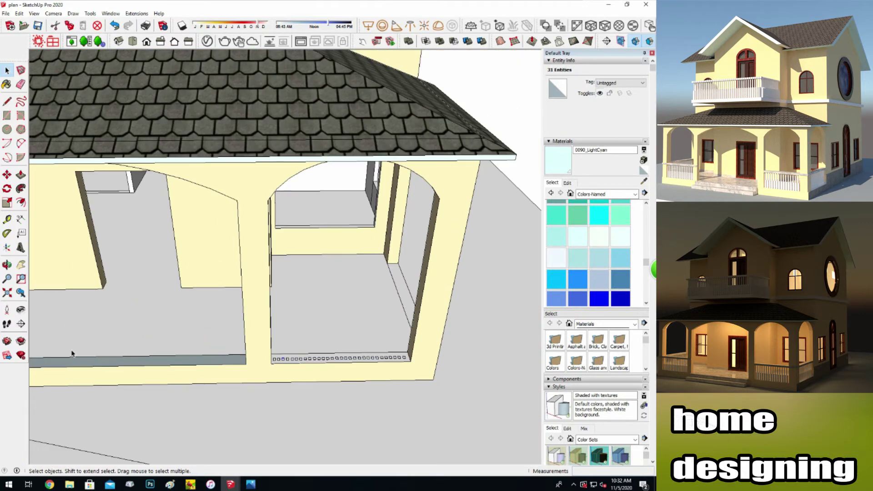
pyautogui.keyDown('shift'); pyautogui.moveTo(263, 293); pyautogui.dragTo(318, 282, button='middle'); pyautogui.keyUp('shift')
pyautogui.click(7, 175)
pyautogui.keyDown('ctrl'); pyautogui.click(520, 352); pyautogui.keyUp('ctrl')
pyautogui.click(54, 359)
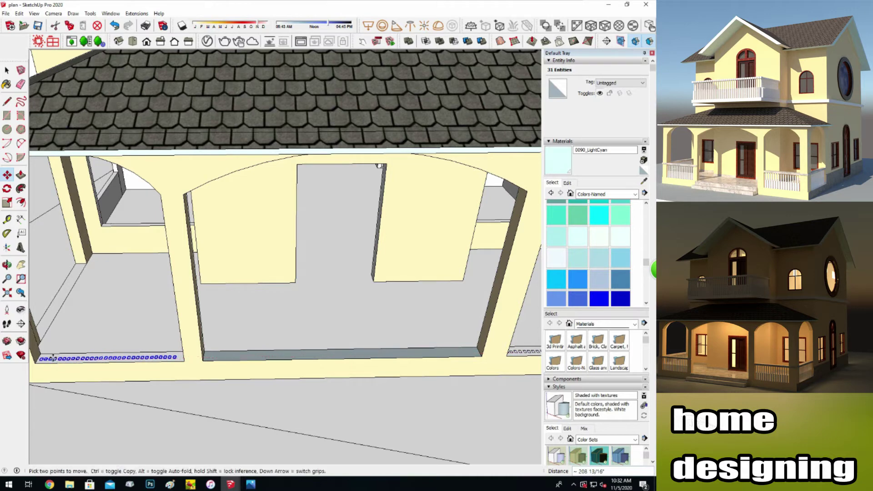
pyautogui.moveTo(53, 359); pyautogui.dragTo(267, 273, button='middle')
pyautogui.moveTo(59, 271); pyautogui.dragTo(158, 263, button='middle')
pyautogui.press('m')
pyautogui.moveTo(38, 282); pyautogui.dragTo(119, 293, button='middle')
# Select one trim square with its edges and begin a move-copy to extend the strip.
pyautogui.click(21, 264)
pyautogui.moveTo(136, 181); pyautogui.dragTo(251, 324)
pyautogui.scroll(5, 298, 324)
pyautogui.press('space')
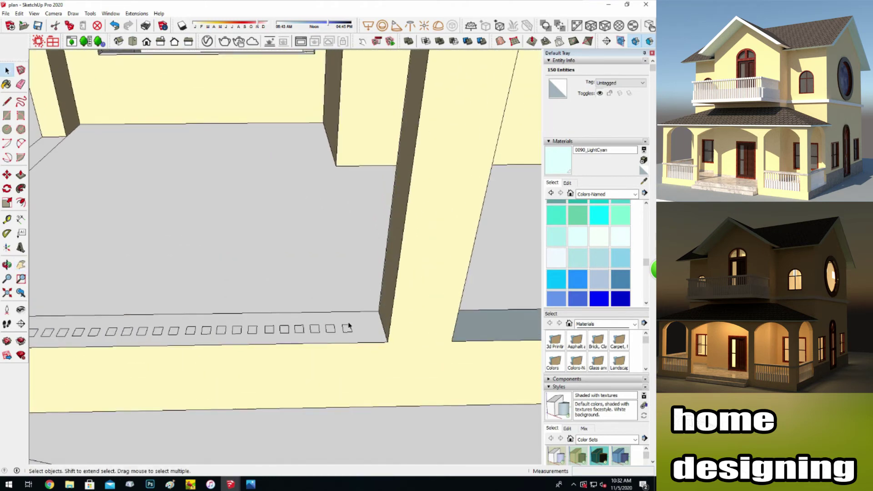
pyautogui.click(347, 329)
pyautogui.press('m')
pyautogui.press('space')
pyautogui.doubleClick(347, 328)
pyautogui.press('m')
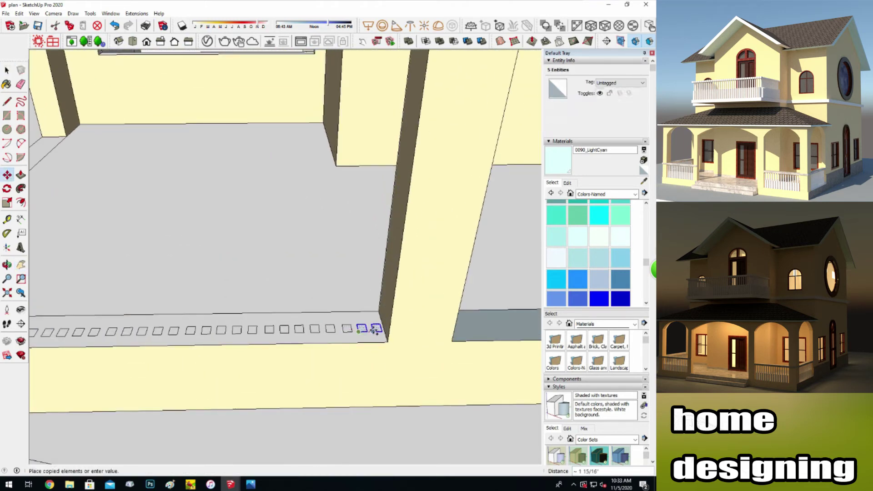
pyautogui.scroll(-2, 180, 230)
pyautogui.scroll(-4, 180, 230)
pyautogui.moveTo(82, 273); pyautogui.dragTo(80, 278, button='middle')
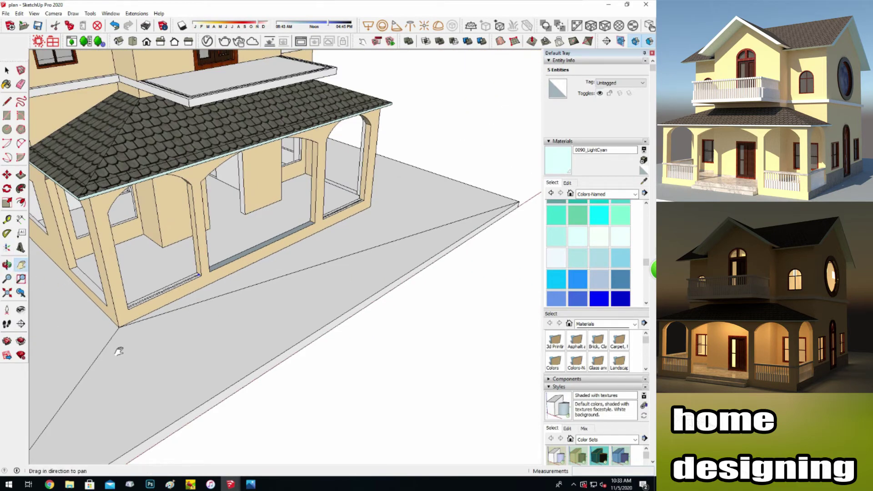
# Rotate the loose row of squares 90° about its end so it stands upright.
pyautogui.moveTo(119, 351); pyautogui.dragTo(142, 348, button='middle')
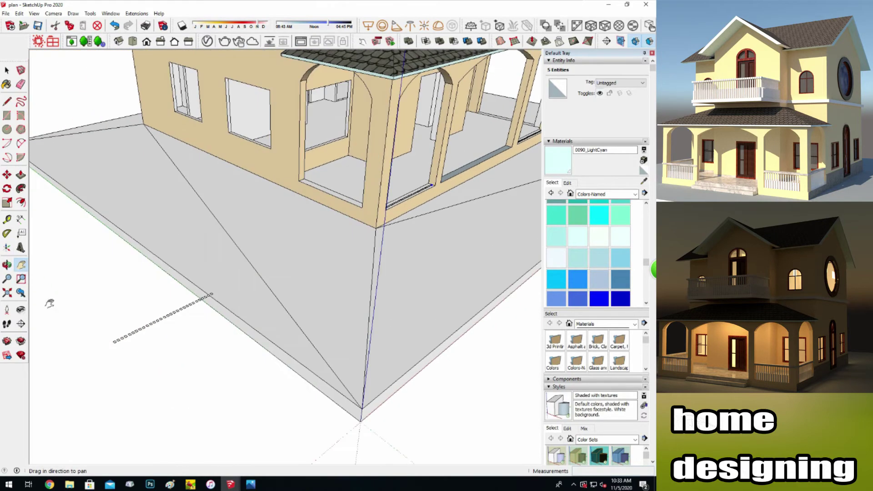
pyautogui.scroll(2, 92, 343)
pyautogui.scroll(3, 91, 344)
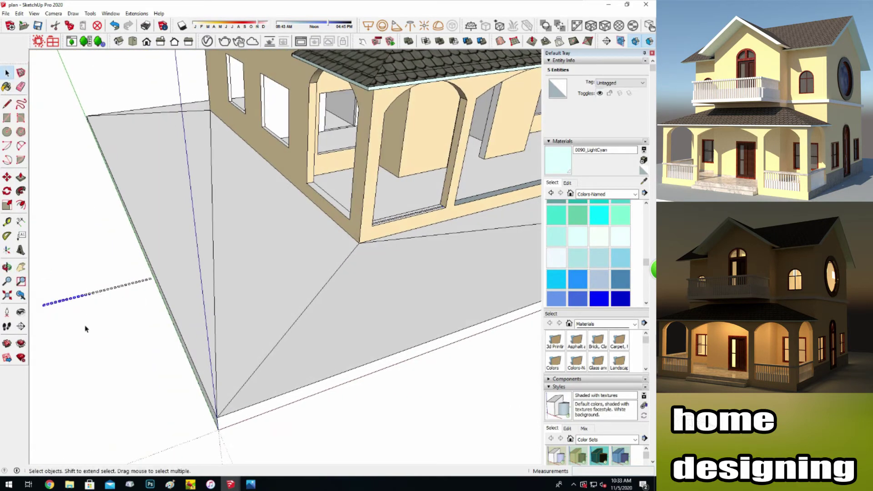
pyautogui.moveTo(124, 326); pyautogui.dragTo(122, 320, button='middle')
pyautogui.click(7, 86)
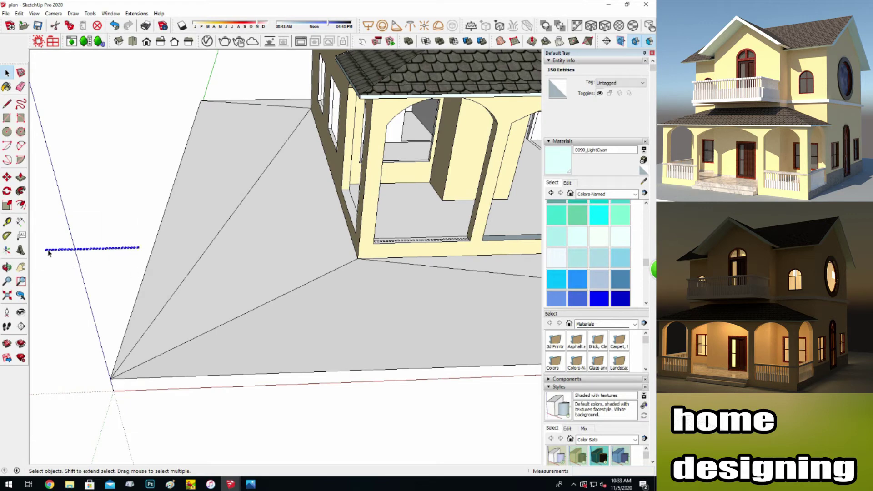
pyautogui.scroll(3, 49, 253)
pyautogui.click(7, 191)
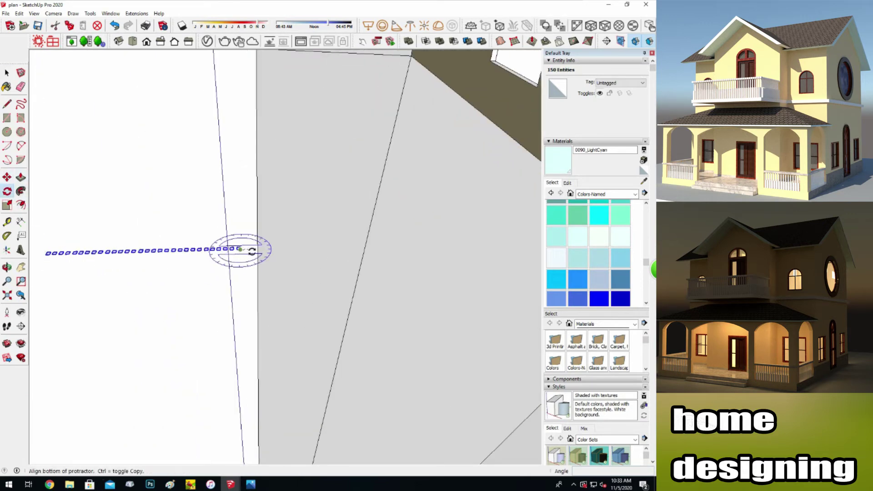
pyautogui.click(243, 251)
pyautogui.click(136, 251)
pyautogui.click(244, 182)
# Move the upright row onto the side porch floor edge.
pyautogui.press('o')
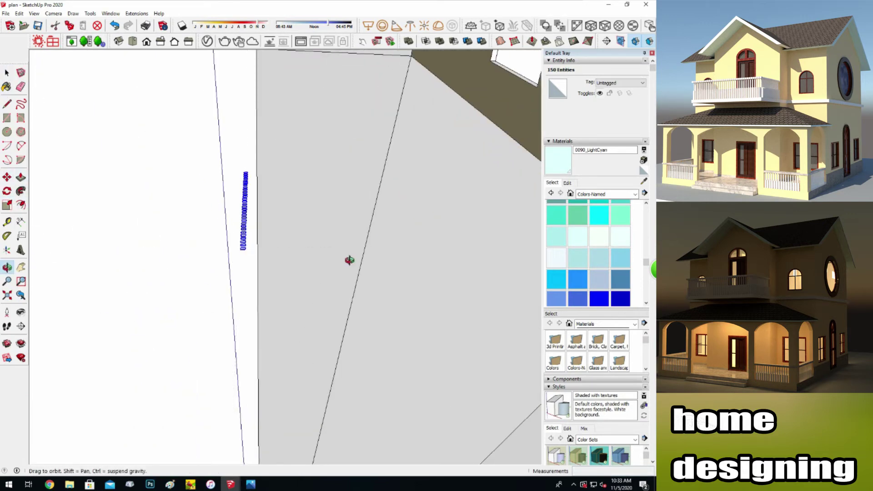
pyautogui.moveTo(349, 261); pyautogui.dragTo(441, 226)
pyautogui.moveTo(153, 269); pyautogui.dragTo(117, 357)
pyautogui.click(7, 178)
pyautogui.scroll(4, 424, 195)
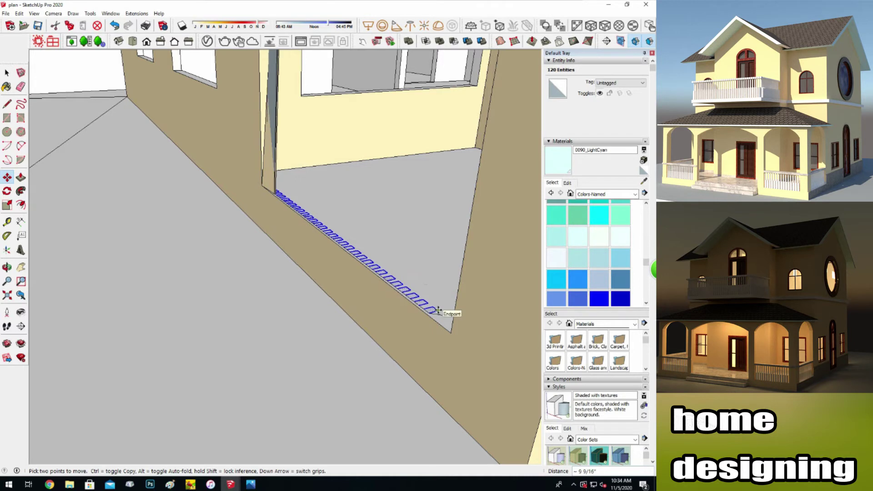
pyautogui.click(429, 281)
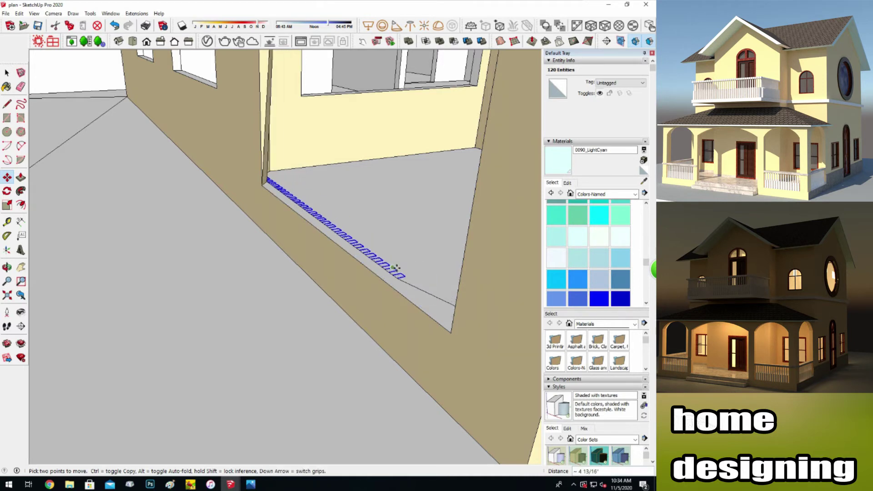
# Copy the row to form a parallel second row beside the first.
pyautogui.scroll(-2, 418, 271)
pyautogui.keyDown('ctrl'); pyautogui.click(432, 272); pyautogui.keyUp('ctrl')
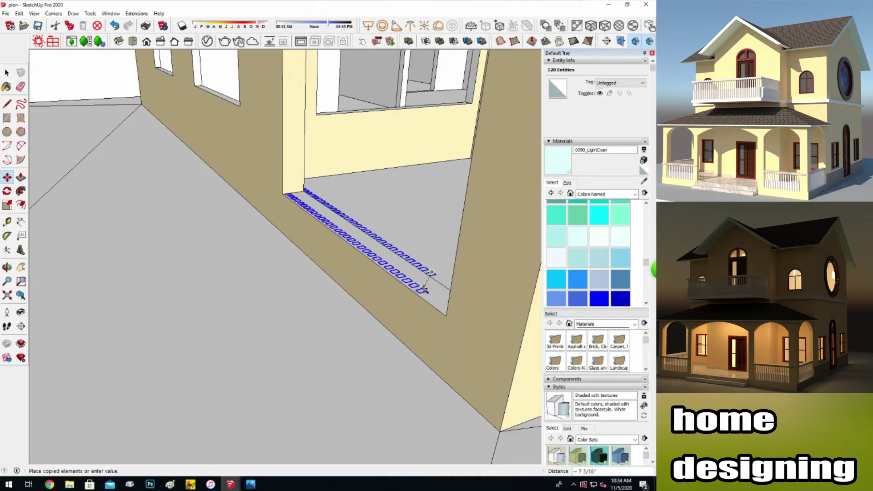
pyautogui.click(413, 279)
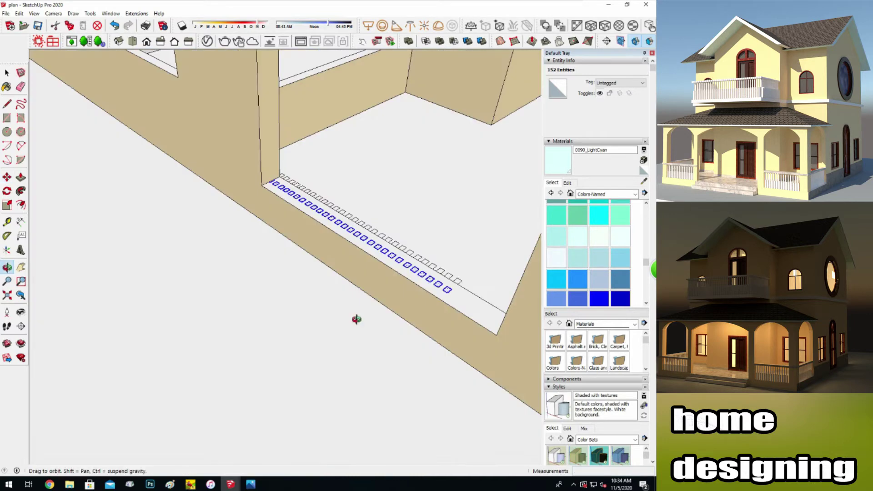
pyautogui.moveTo(414, 279); pyautogui.dragTo(382, 289, button='middle')
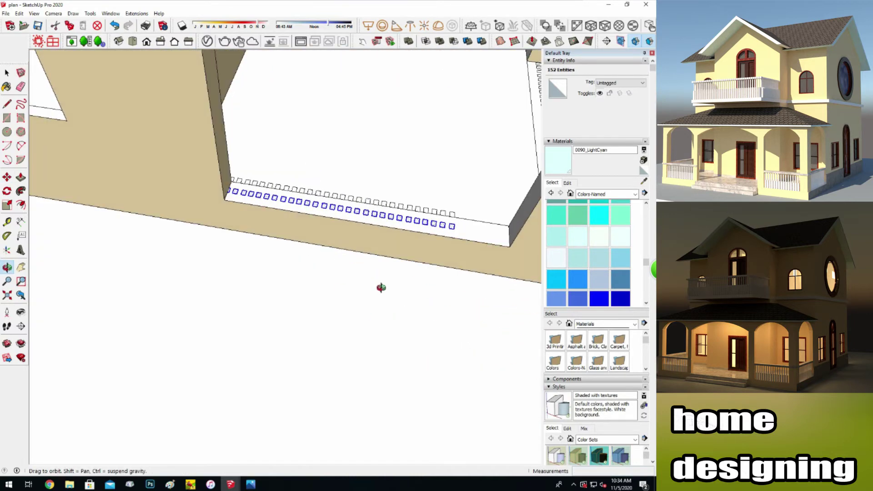
# Move the extra row onto the wall, then undo the misplaced second row.
pyautogui.click(350, 212)
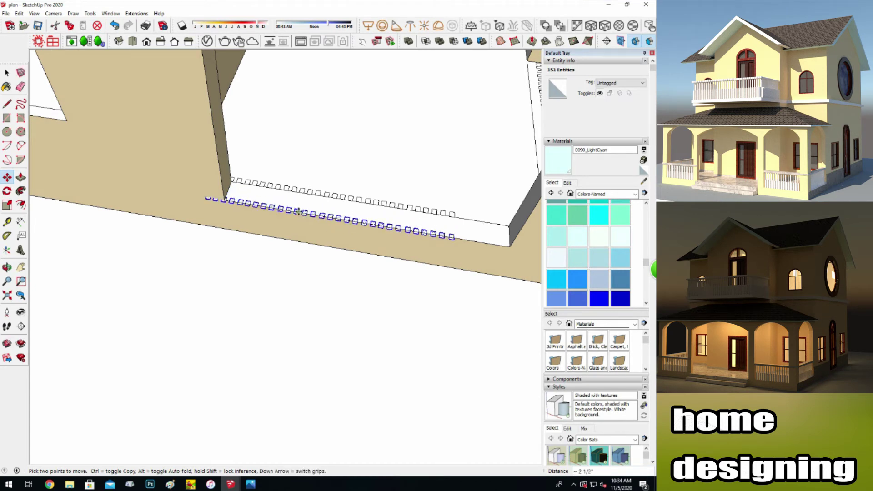
pyautogui.click(410, 244)
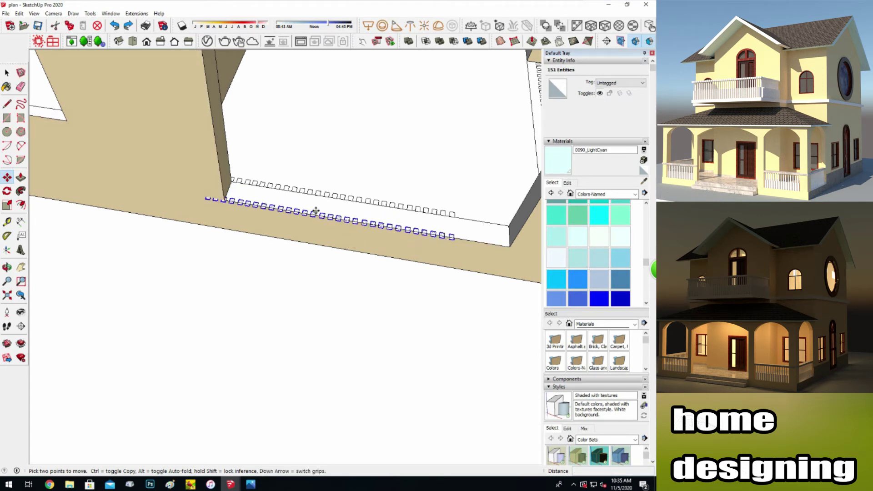
pyautogui.click(6, 74)
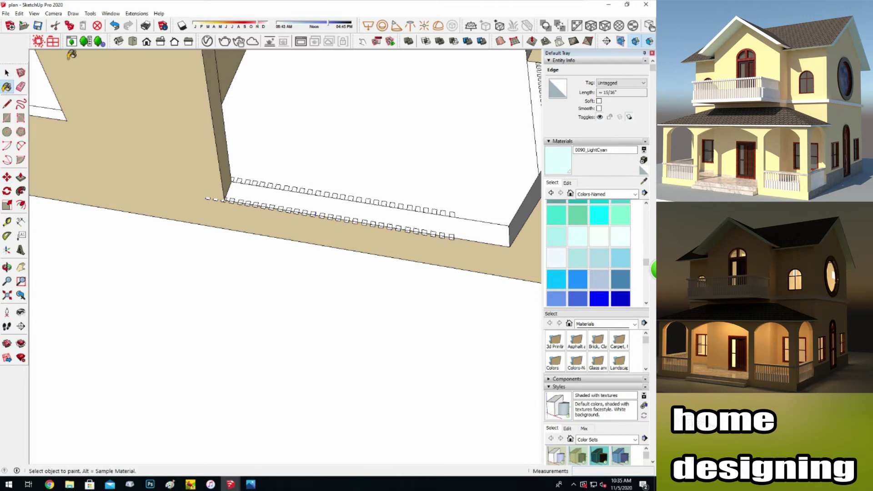
pyautogui.click(115, 25)
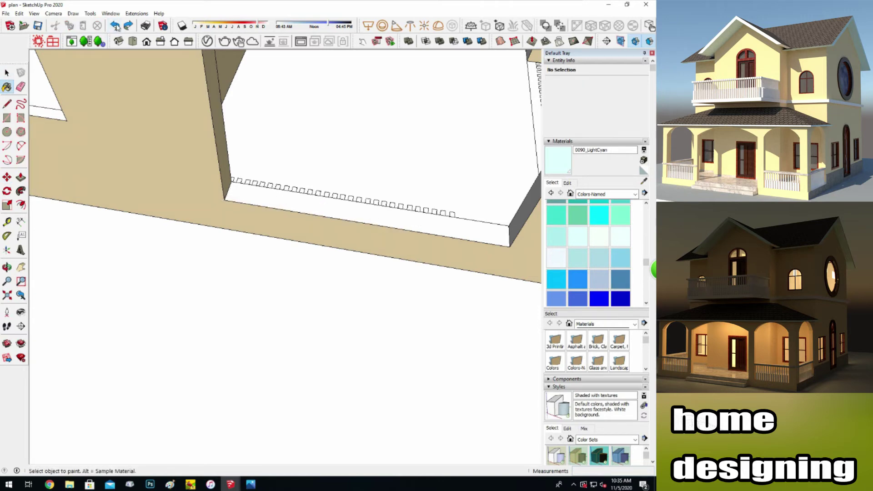
pyautogui.moveTo(293, 88)
pyautogui.mouseDown(button='middle')
pyautogui.moveTo(135, 316)
pyautogui.moveTo(185, 194)
pyautogui.mouseUp(button='middle')
pyautogui.moveTo(185, 194); pyautogui.dragTo(214, 309)
# Move the upright row of squares to the left post's floor edge.
pyautogui.moveTo(212, 298); pyautogui.dragTo(64, 166, button='middle')
pyautogui.press('m')
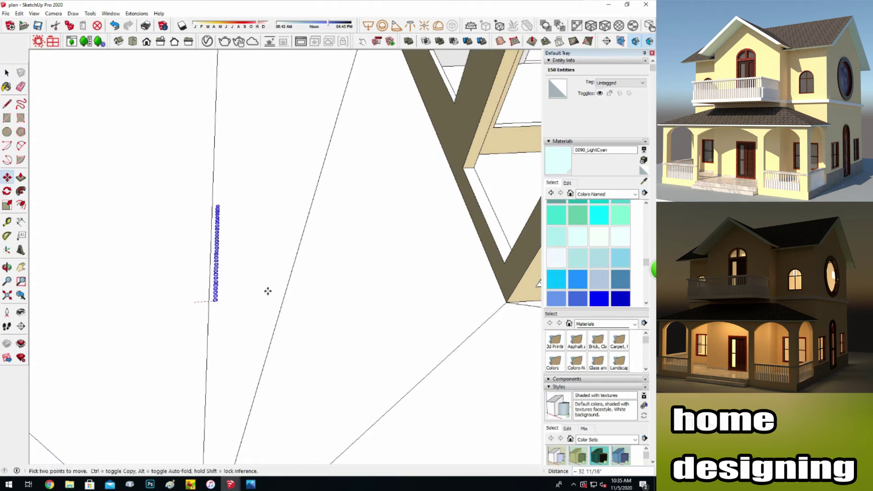
pyautogui.click(506, 256)
pyautogui.moveTo(507, 256)
pyautogui.mouseDown(button='middle')
pyautogui.moveTo(336, 197)
pyautogui.moveTo(365, 76)
pyautogui.mouseUp(button='middle')
pyautogui.moveTo(317, 134); pyautogui.dragTo(273, 136, button='middle')
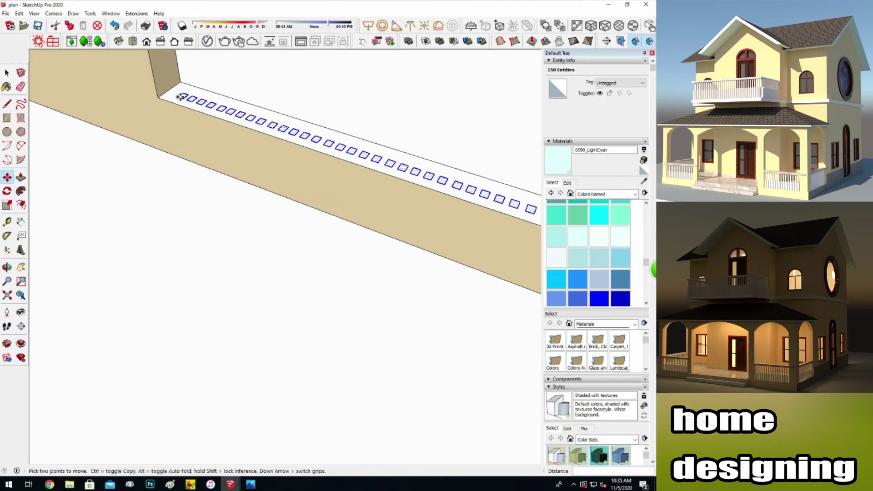
pyautogui.scroll(3, 179, 76)
pyautogui.press('space')
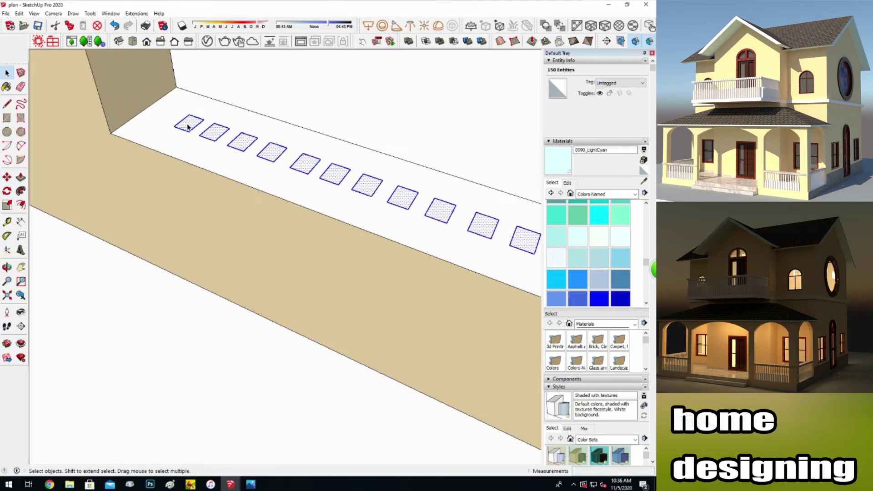
pyautogui.scroll(-5, 186, 123)
pyautogui.moveTo(64, 230); pyautogui.dragTo(31, 262, button='middle')
pyautogui.scroll(-3, 32, 262)
pyautogui.scroll(-3, 54, 230)
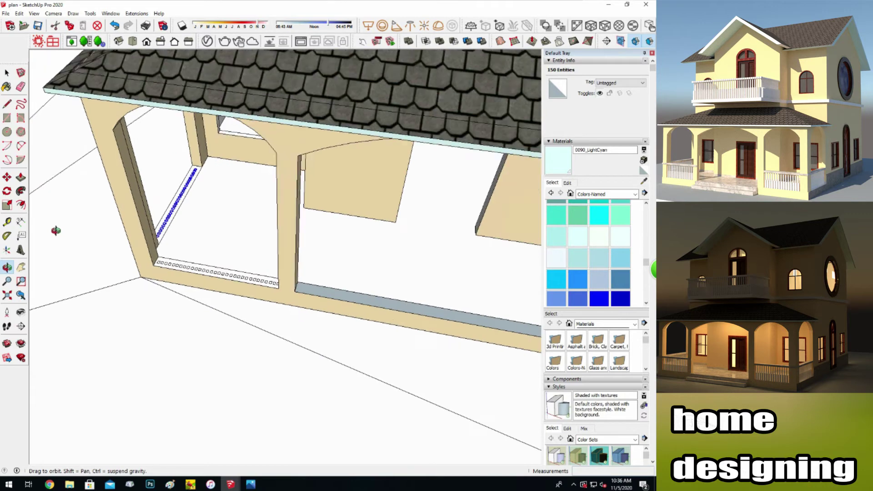
pyautogui.scroll(-3, 61, 205)
# Copy the strip from the left post to the right post's floor edge.
pyautogui.press('m')
pyautogui.click(143, 211)
pyautogui.press('ctrl')
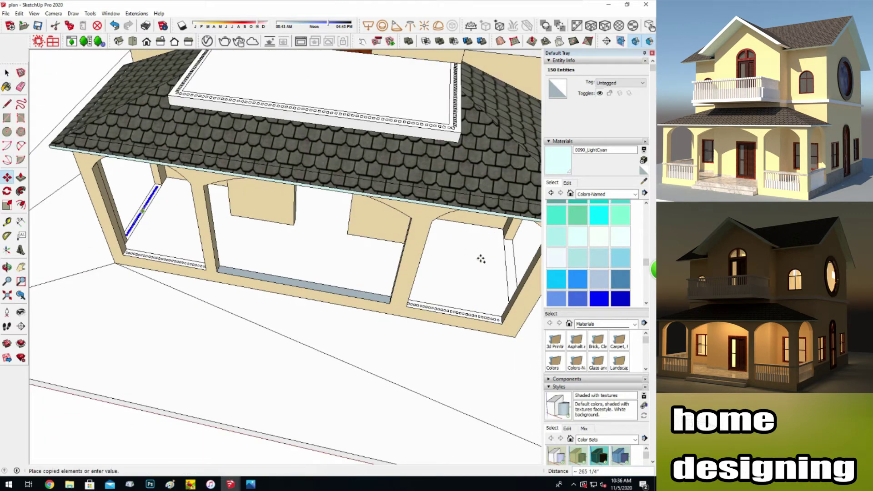
pyautogui.scroll(2, 511, 271)
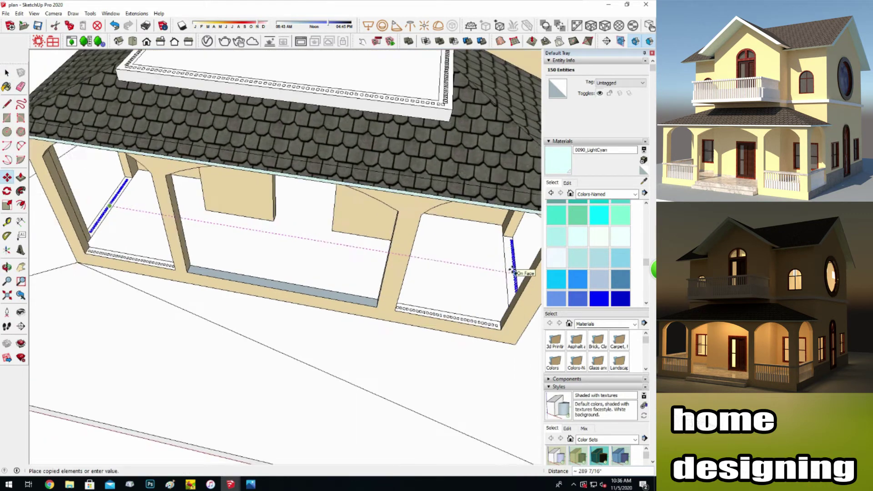
pyautogui.scroll(3, 512, 276)
pyautogui.click(513, 283)
pyautogui.press('space')
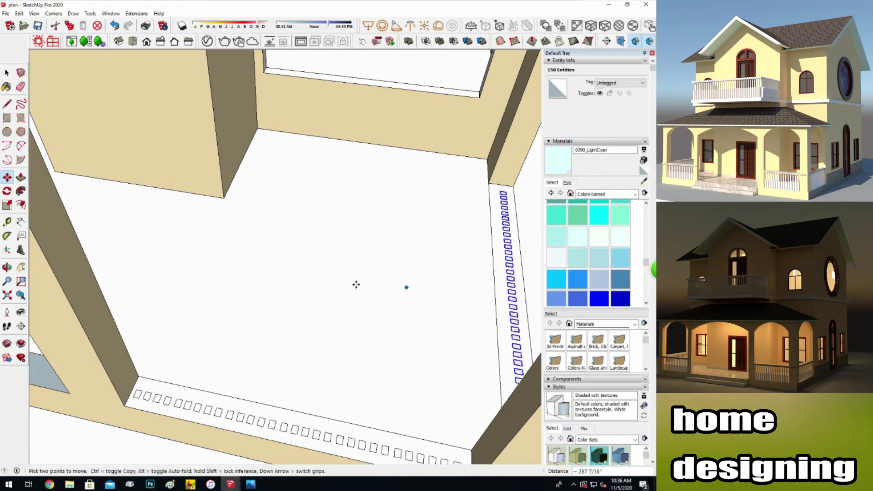
pyautogui.scroll(-3, 356, 297)
pyautogui.scroll(-3, 356, 267)
pyautogui.moveTo(182, 273); pyautogui.dragTo(273, 318, button='middle')
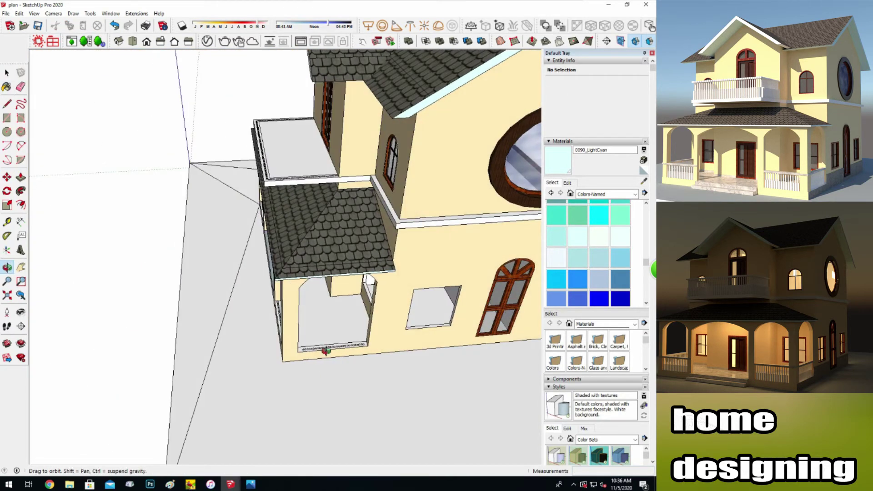
# Copy the first square further along the slab edge.
pyautogui.scroll(5, 271, 353)
pyautogui.scroll(3, 185, 312)
pyautogui.click(229, 354)
pyautogui.press('m')
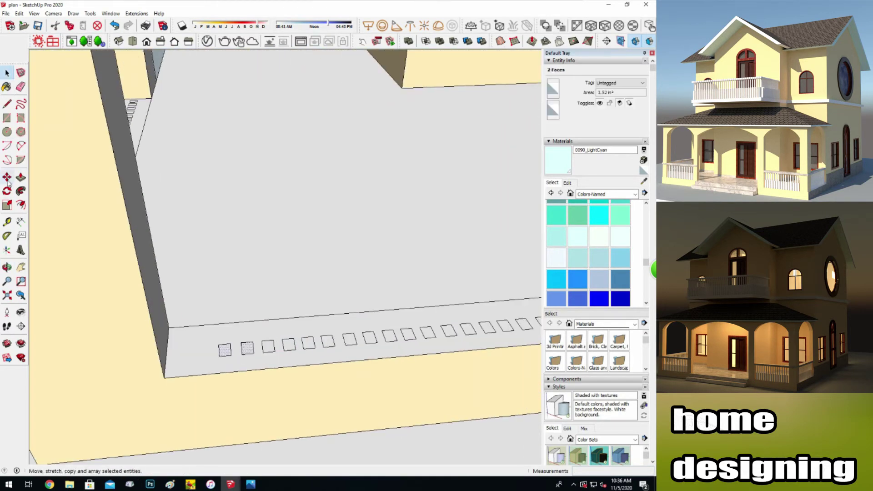
pyautogui.press('ctrl')
pyautogui.click(181, 355)
pyautogui.press('space')
# Place the last square copies at the slab corner.
pyautogui.keyDown('shift'); pyautogui.moveTo(523, 328); pyautogui.dragTo(374, 325, button='middle'); pyautogui.keyUp('shift')
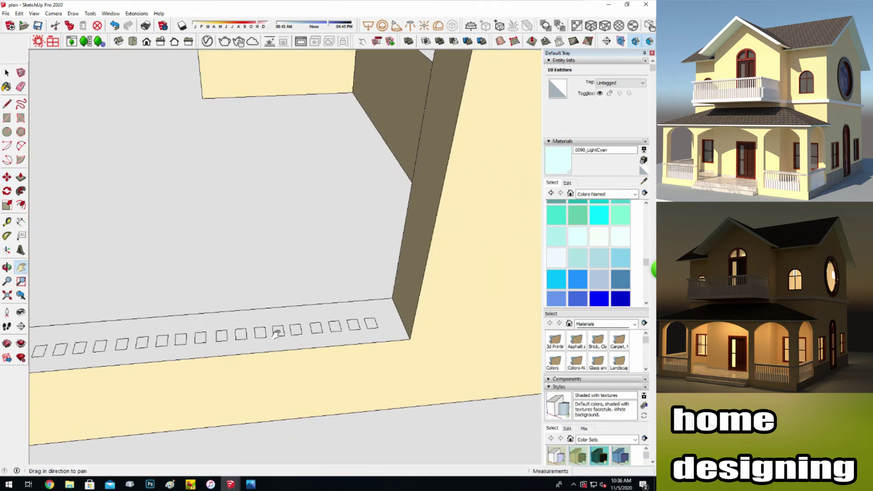
pyautogui.press('m')
pyautogui.click(384, 324)
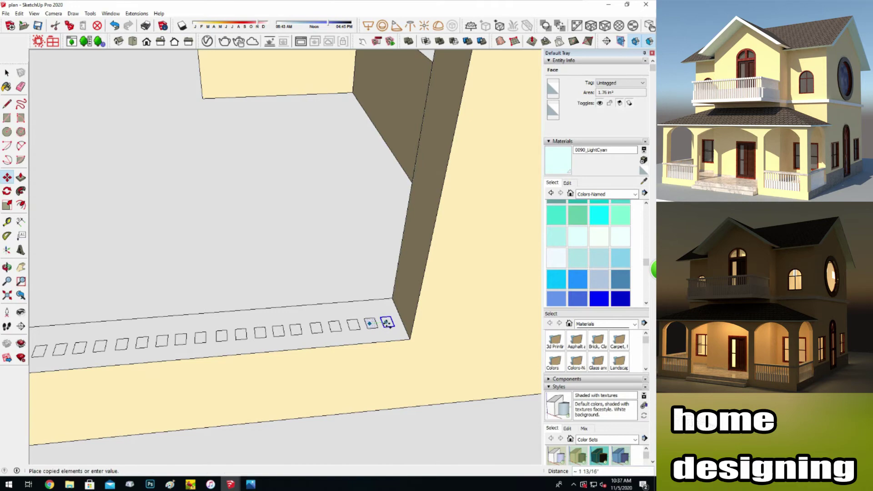
pyautogui.moveTo(384, 324); pyautogui.dragTo(310, 218, button='middle')
pyautogui.scroll(-10, 310, 218)
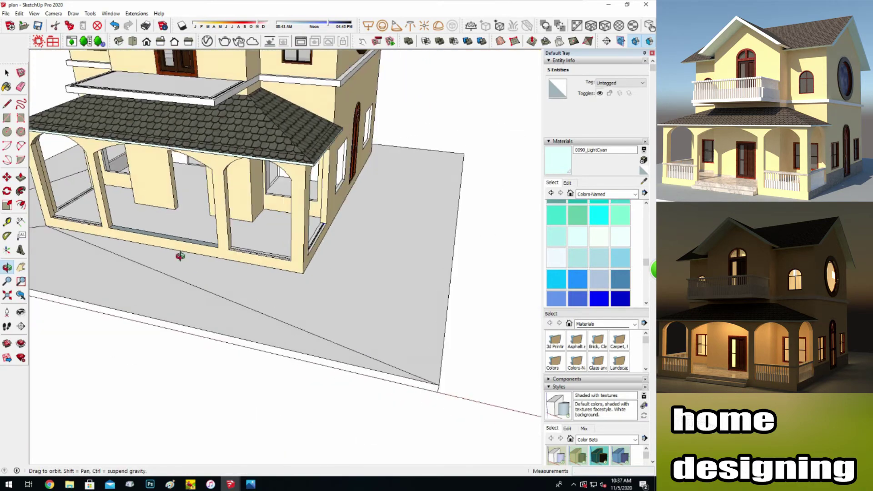
# Erase the ground slab's stray front edge so the slab becomes one face.
pyautogui.moveTo(101, 250); pyautogui.dragTo(194, 329, button='middle')
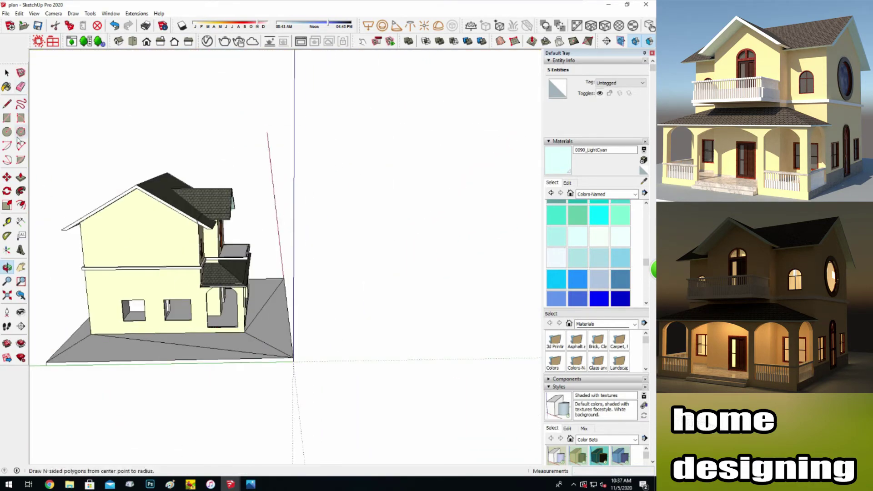
pyautogui.click(21, 87)
pyautogui.moveTo(178, 342); pyautogui.dragTo(262, 329)
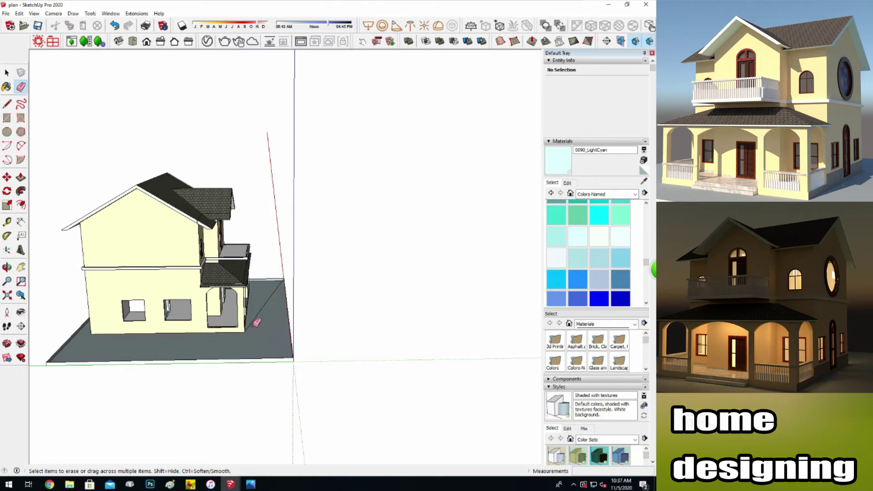
pyautogui.moveTo(50, 334)
pyautogui.mouseDown(button='middle')
pyautogui.moveTo(351, 312)
pyautogui.moveTo(255, 311)
pyautogui.mouseUp(button='middle')
pyautogui.scroll(5, 114, 258)
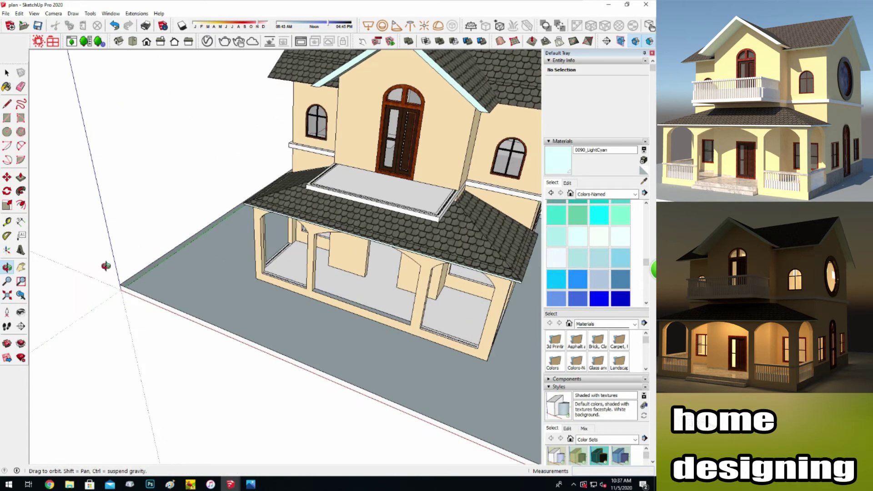
pyautogui.scroll(-5, 121, 283)
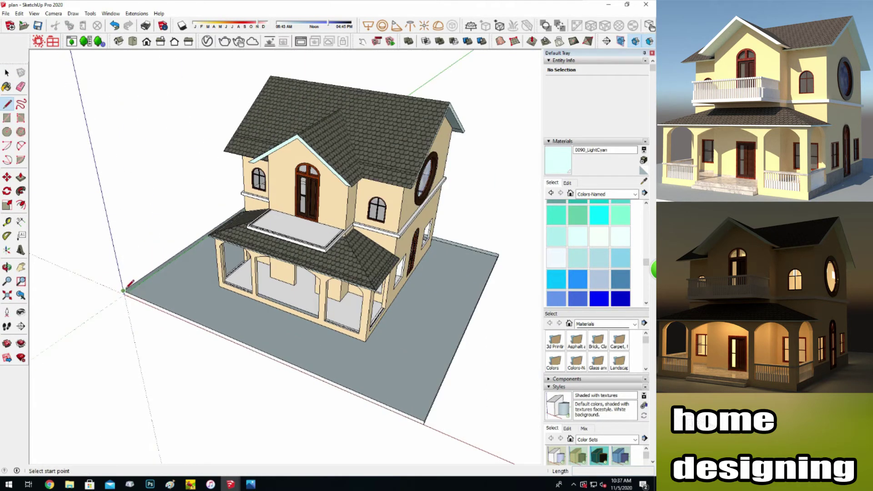
# Push/Pull the slab face up to thicken it into a base slab.
pyautogui.click(426, 420)
pyautogui.moveTo(425, 421)
pyautogui.mouseDown(button='middle')
pyautogui.moveTo(298, 308)
pyautogui.moveTo(55, 309)
pyautogui.mouseUp(button='middle')
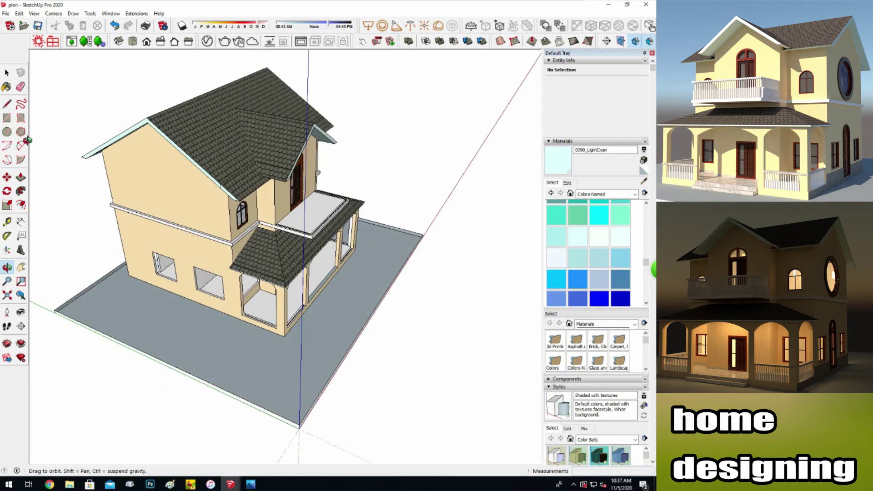
pyautogui.click(22, 178)
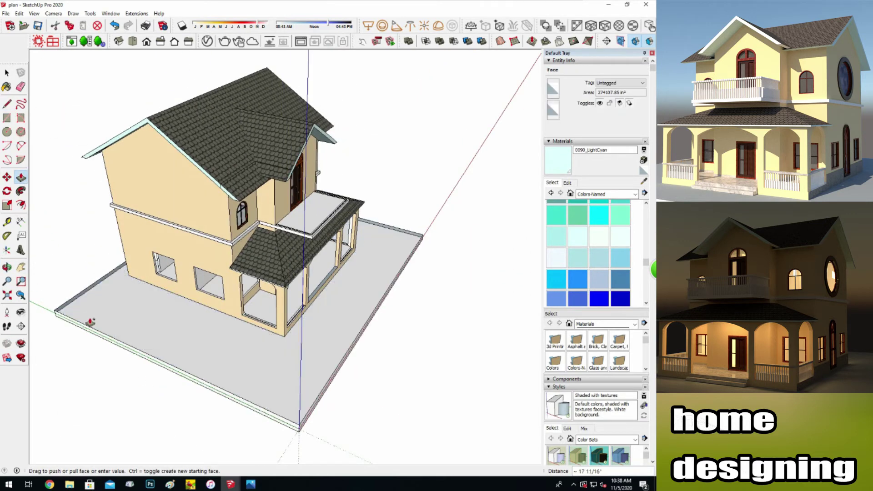
pyautogui.press('space')
pyautogui.moveTo(278, 312); pyautogui.dragTo(116, 288)
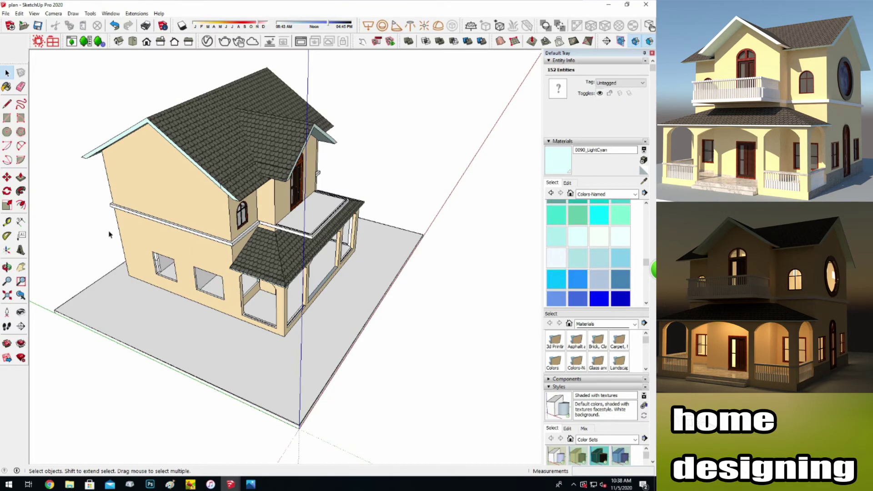
pyautogui.moveTo(116, 287)
pyautogui.mouseDown(button='middle')
pyautogui.moveTo(248, 271)
pyautogui.moveTo(374, 284)
pyautogui.mouseUp(button='middle')
# Zoom in on the porch floor edge and select the squares at the row's end.
pyautogui.moveTo(346, 227); pyautogui.dragTo(415, 298, button='middle')
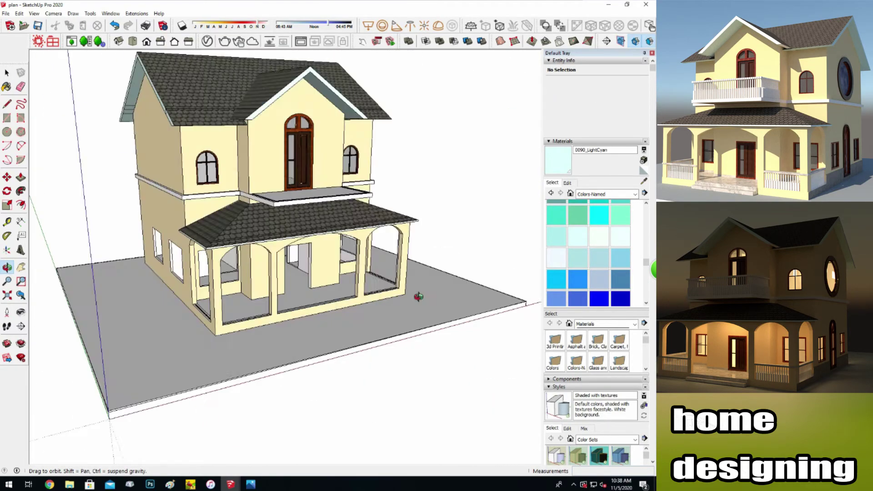
pyautogui.scroll(5, 308, 315)
pyautogui.scroll(5, 311, 350)
pyautogui.scroll(3, 311, 349)
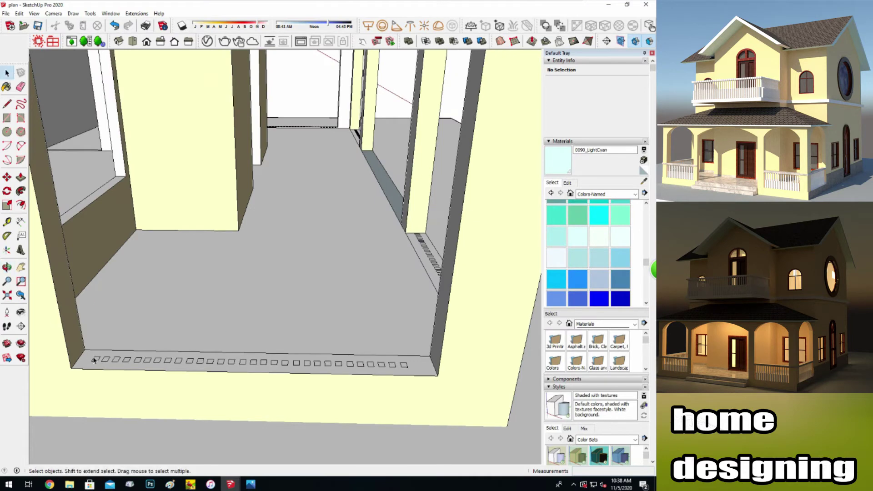
pyautogui.scroll(2, 94, 360)
pyautogui.click(106, 360)
pyautogui.press('m')
pyautogui.press('space')
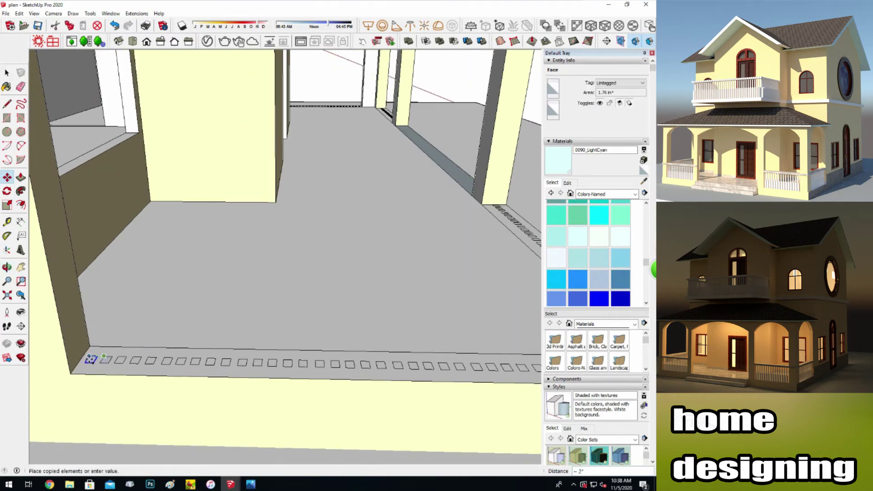
pyautogui.doubleClick(105, 361)
# Copy the two end squares along the edge into the floor corner.
pyautogui.moveTo(106, 361); pyautogui.dragTo(320, 405, button='middle')
pyautogui.scroll(3, 319, 405)
pyautogui.click(325, 363)
pyautogui.press('m')
pyautogui.press('ctrl')
pyautogui.click(396, 351)
pyautogui.scroll(-3, 397, 363)
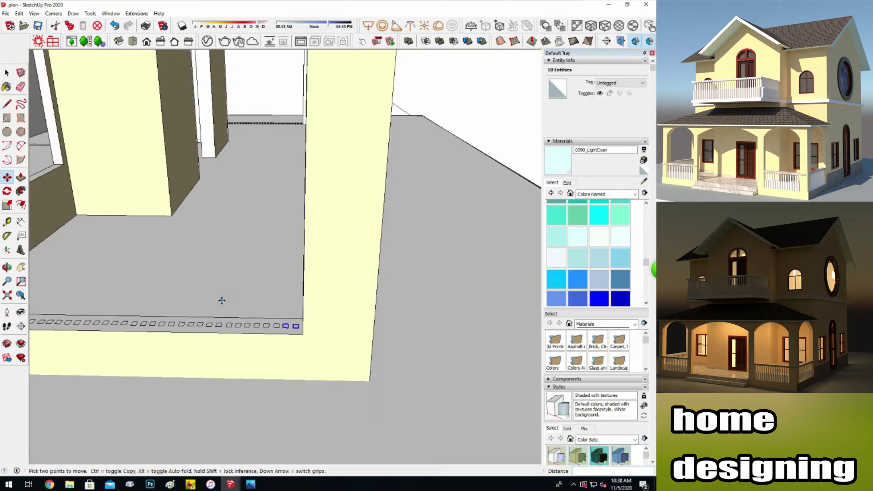
pyautogui.press('space')
pyautogui.click(423, 113)
# Push/Pull the first balcony square up into a post and adjust its height.
pyautogui.moveTo(146, 312); pyautogui.dragTo(248, 477, button='middle')
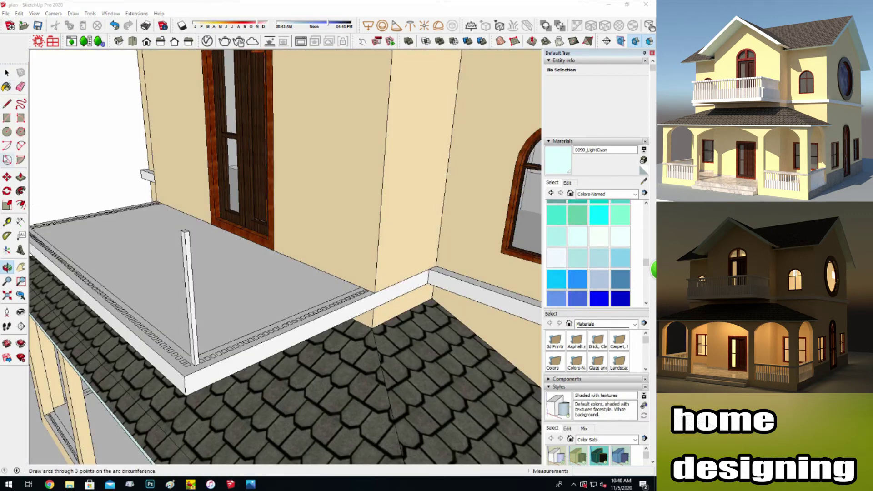
pyautogui.press('p')
pyautogui.doubleClick(208, 361)
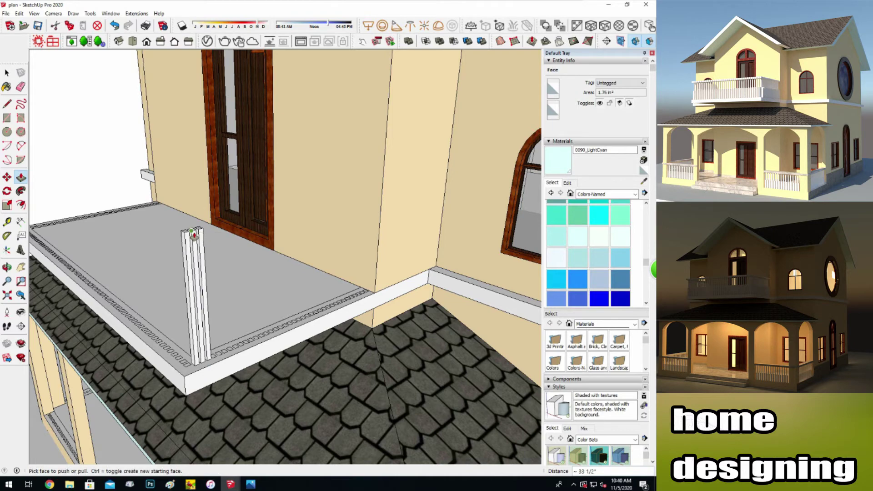
pyautogui.moveTo(208, 362)
pyautogui.mouseDown(button='middle')
pyautogui.moveTo(110, 304)
pyautogui.moveTo(370, 269)
pyautogui.mouseUp(button='middle')
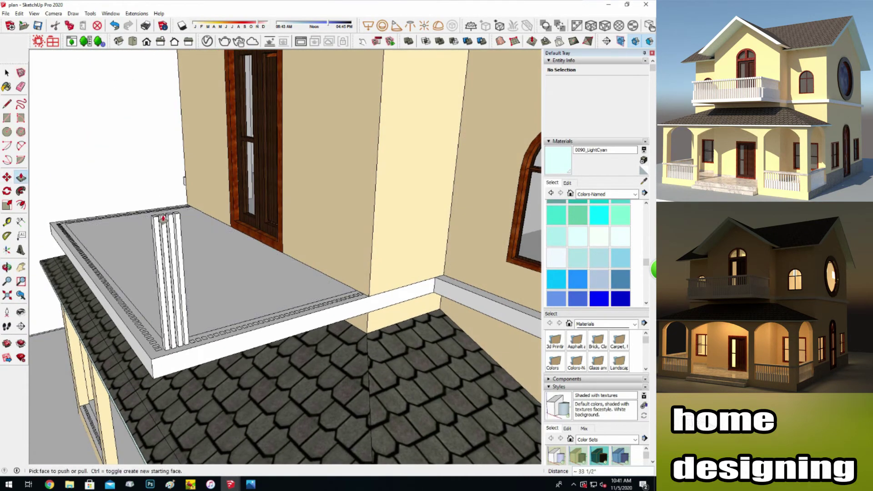
pyautogui.click(163, 219)
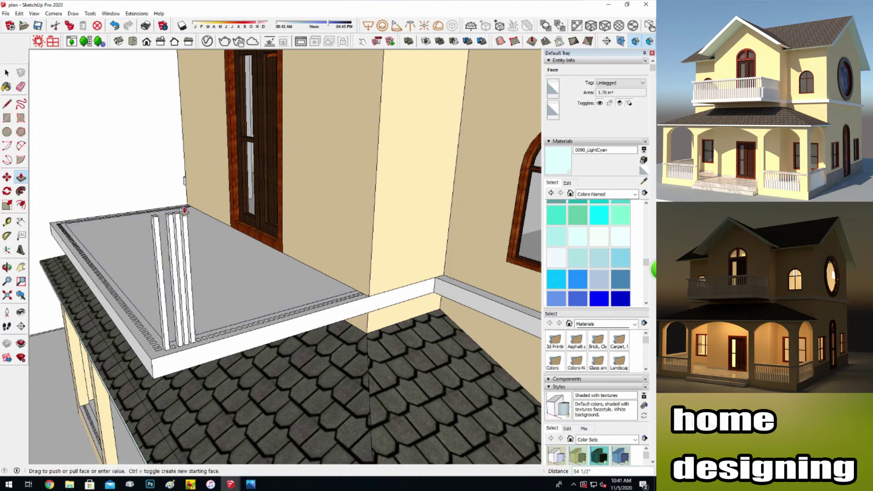
pyautogui.click(182, 211)
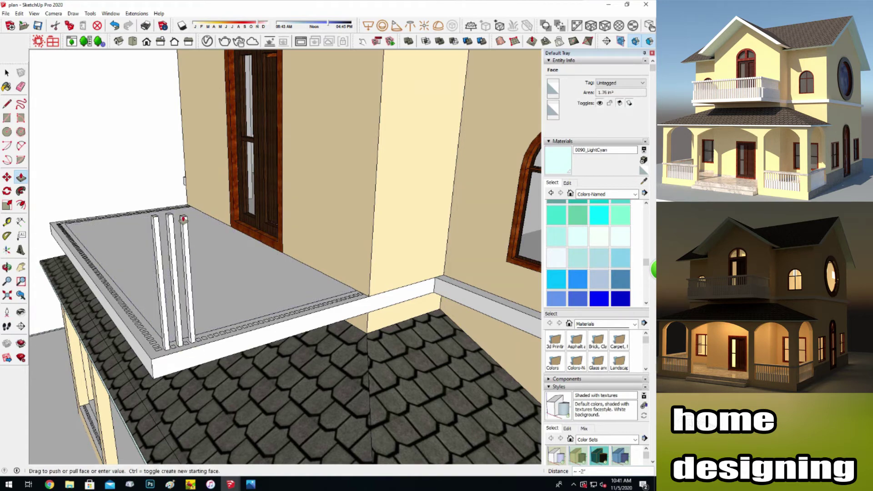
# Raise the remaining balcony squares into upright posts, completing the railing.
pyautogui.click(228, 262)
pyautogui.moveTo(227, 262); pyautogui.dragTo(74, 289, button='middle')
pyautogui.scroll(-5, 165, 260)
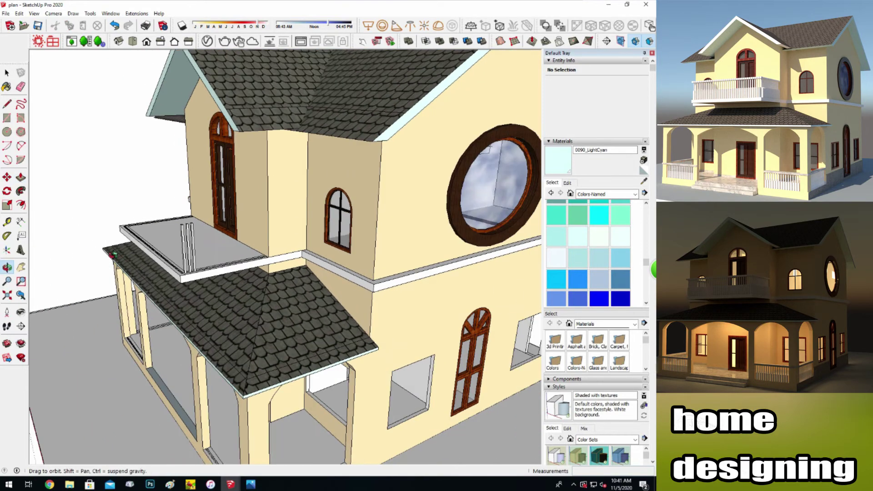
pyautogui.moveTo(136, 254); pyautogui.dragTo(165, 260, button='middle')
pyautogui.scroll(5, 165, 259)
pyautogui.scroll(2, 158, 278)
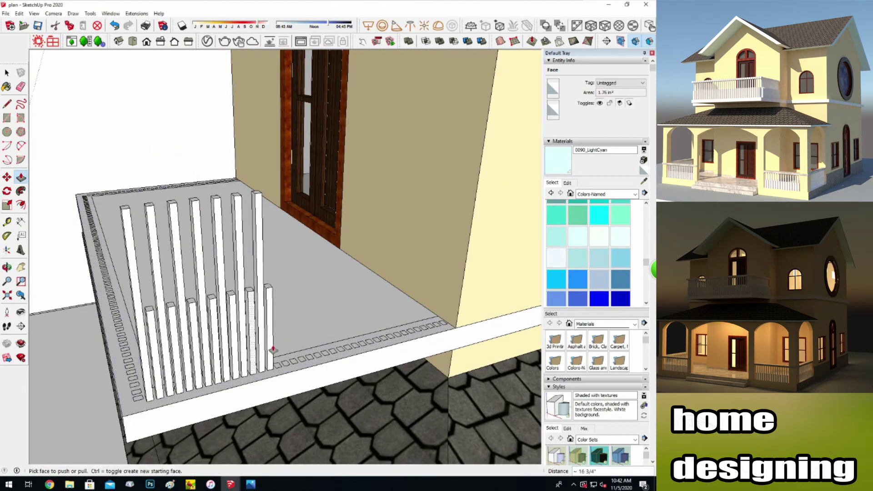
pyautogui.moveTo(255, 328); pyautogui.dragTo(259, 201)
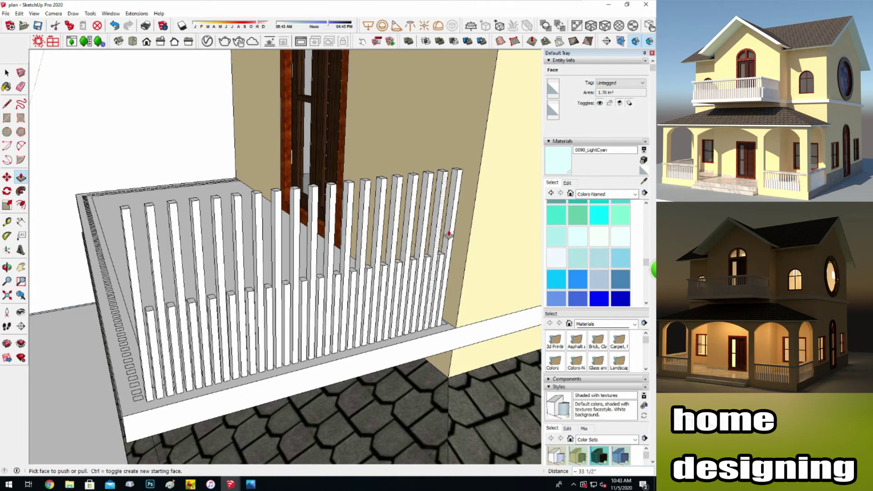
pyautogui.scroll(-6, 237, 263)
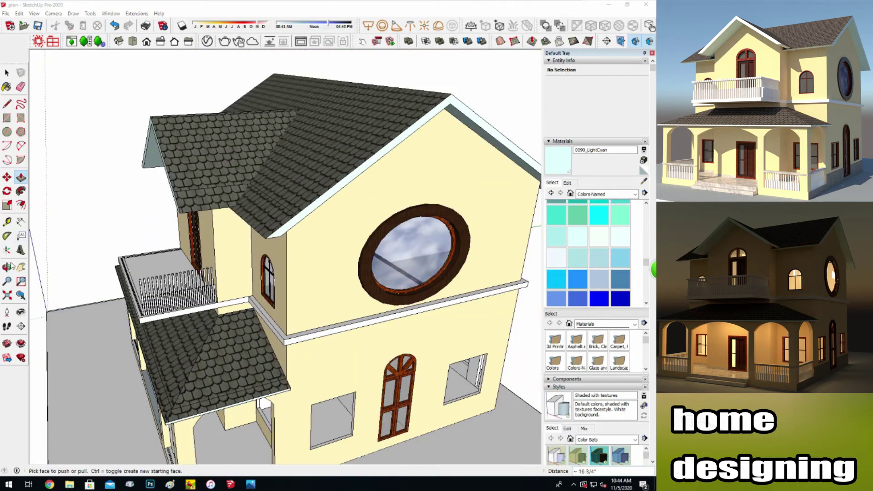
pyautogui.moveTo(214, 268); pyautogui.dragTo(237, 262, button='middle')
pyautogui.moveTo(237, 262); pyautogui.dragTo(195, 273)
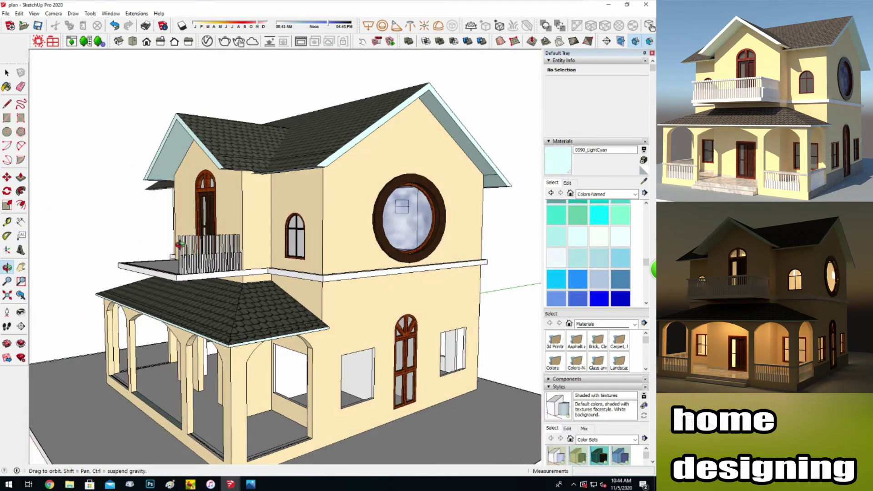
# Push the balcony posts down to the same shorter height with Push/Pull.
pyautogui.scroll(3, 182, 291)
pyautogui.scroll(3, 165, 306)
pyautogui.scroll(3, 221, 354)
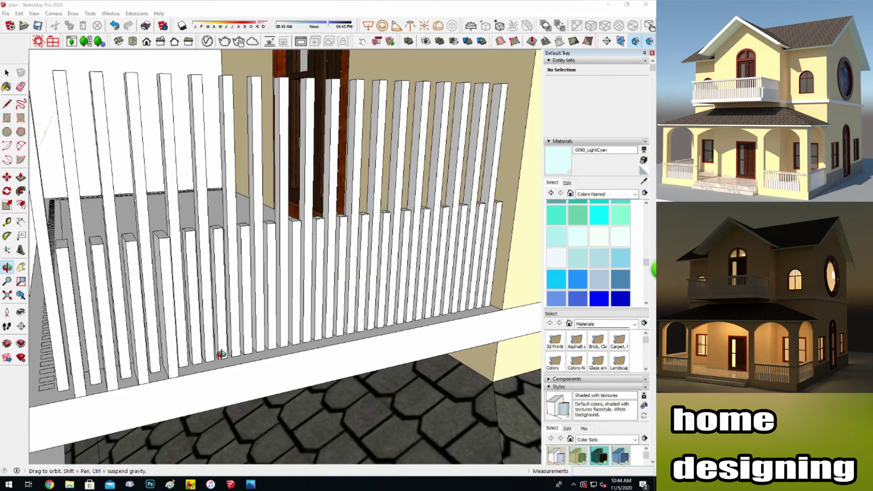
pyautogui.press('p')
pyautogui.click(257, 341)
pyautogui.doubleClick(275, 347)
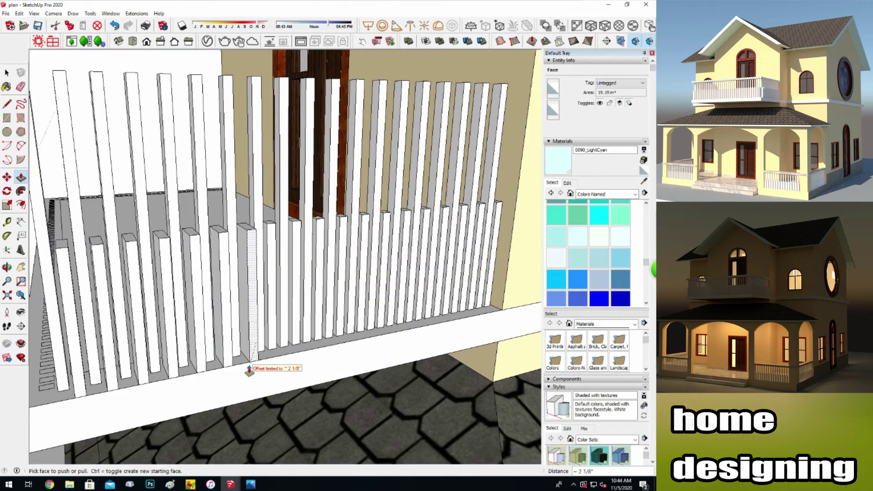
pyautogui.doubleClick(314, 345)
pyautogui.click(326, 342)
pyautogui.doubleClick(347, 361)
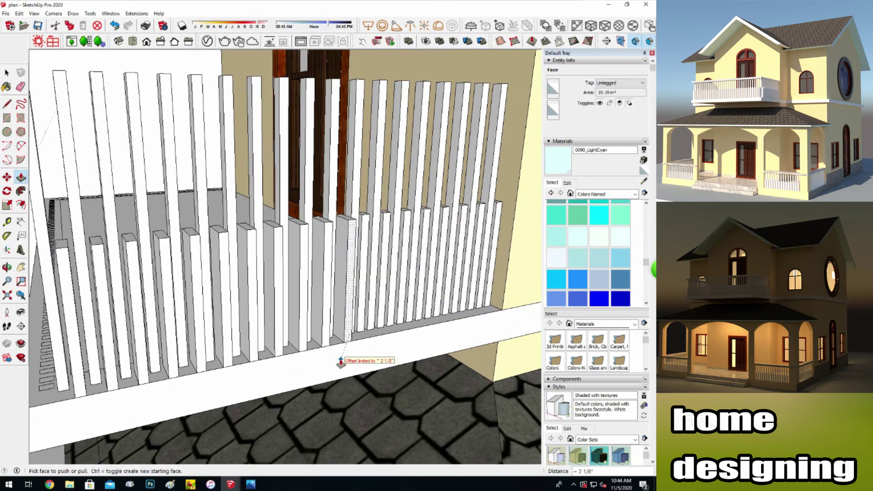
pyautogui.click(385, 341)
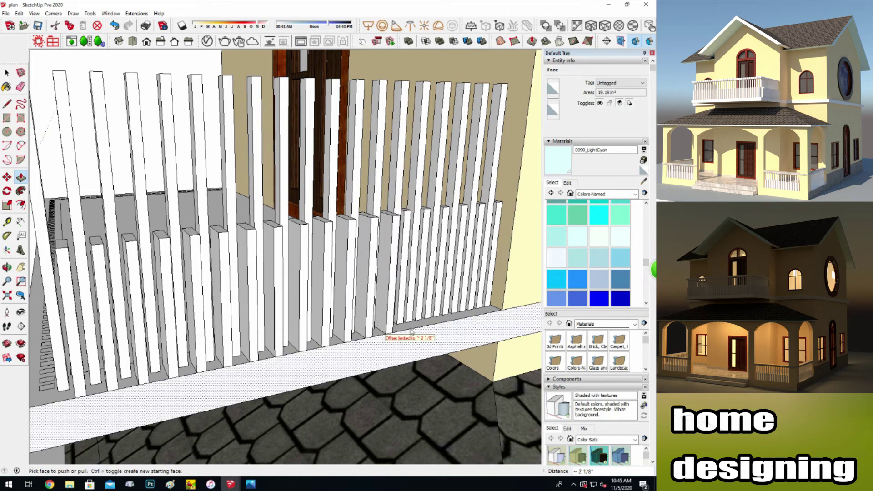
# Extend the end picket face about 2 1/8 inches and view the whole railing.
pyautogui.click(423, 328)
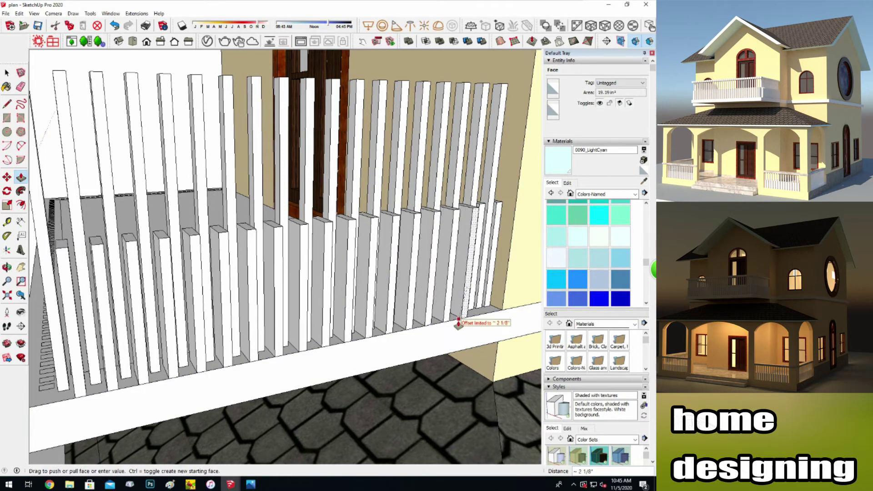
pyautogui.click(478, 311)
pyautogui.moveTo(242, 314)
pyautogui.mouseDown(button='middle')
pyautogui.moveTo(179, 310)
pyautogui.moveTo(517, 312)
pyautogui.moveTo(165, 302)
pyautogui.mouseUp(button='middle')
pyautogui.scroll(2, 164, 302)
# Push/pull a railing post face, then orbit out to the balcony and roof.
pyautogui.scroll(3, 334, 362)
pyautogui.click(334, 363)
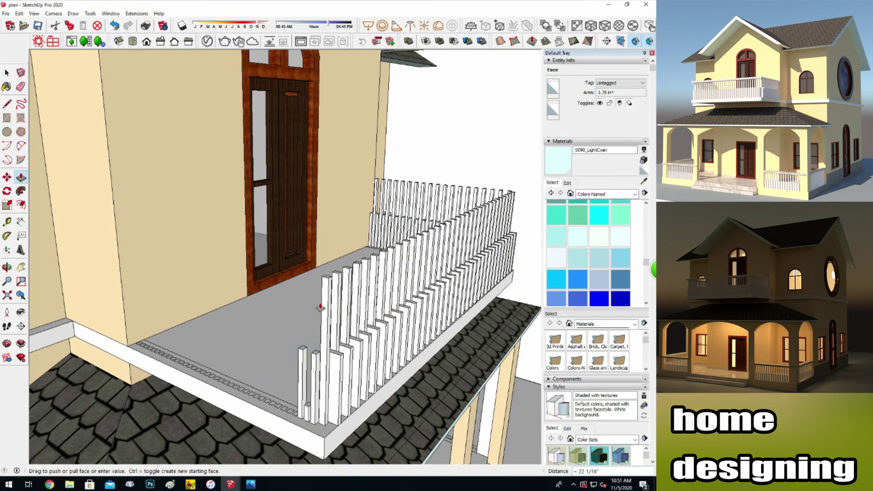
pyautogui.scroll(2, 210, 389)
pyautogui.click(390, 234)
pyautogui.moveTo(390, 234)
pyautogui.mouseDown(button='middle')
pyautogui.moveTo(123, 347)
pyautogui.moveTo(109, 318)
pyautogui.mouseUp(button='middle')
# Copy the rail piece up onto the tops of the balcony pickets.
pyautogui.click(6, 73)
pyautogui.click(292, 376)
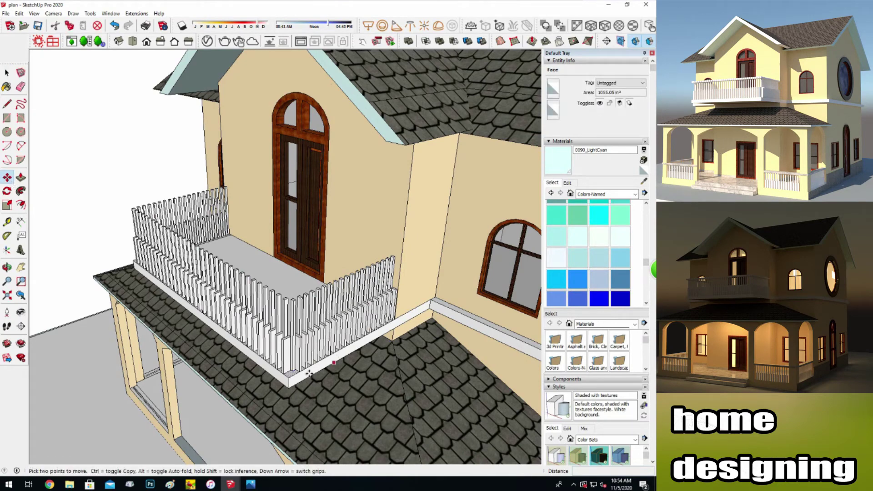
pyautogui.click(291, 364)
pyautogui.press('ctrl')
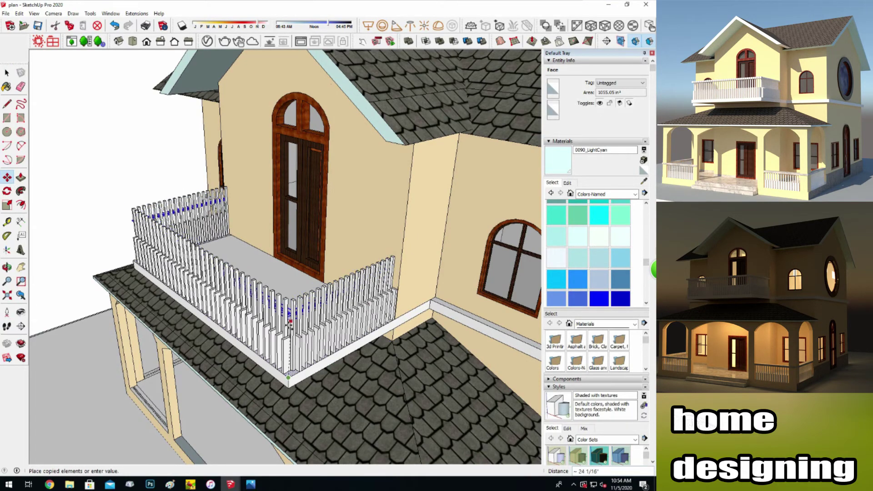
pyautogui.scroll(5, 286, 333)
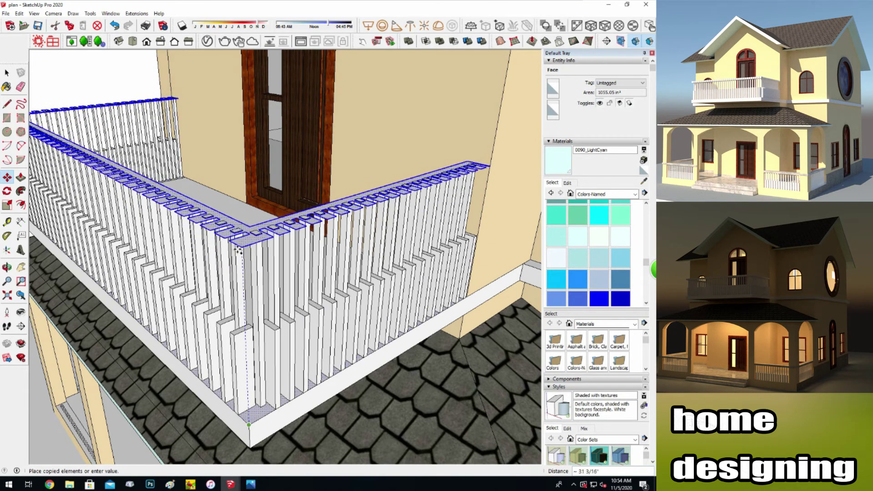
pyautogui.click(237, 246)
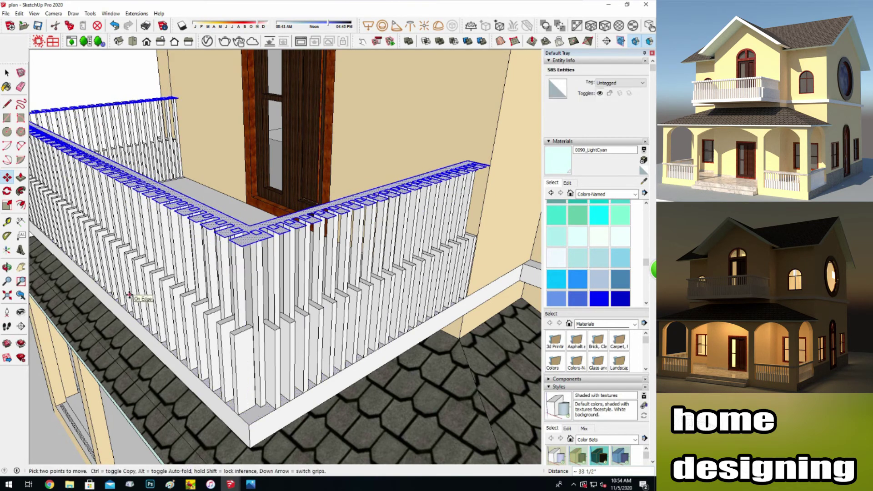
# Raise the top rail caps about 2 5/8 inches.
pyautogui.click(10, 269)
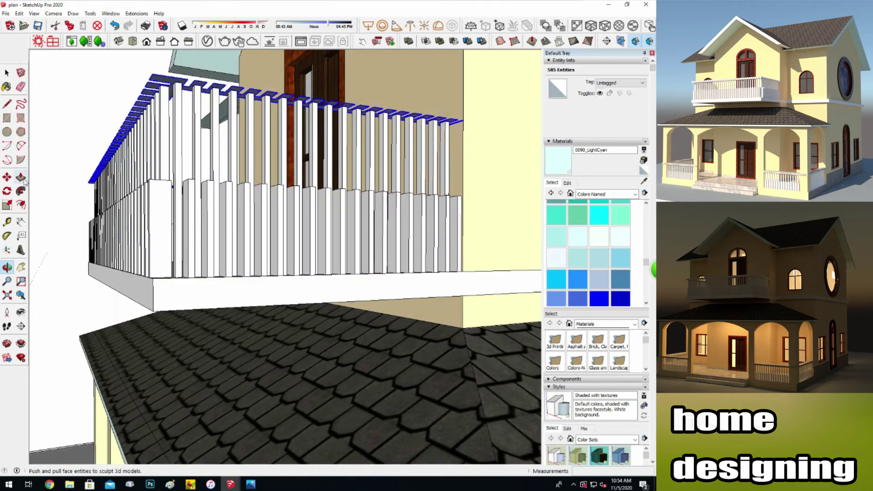
pyautogui.scroll(2, 170, 81)
pyautogui.click(170, 81)
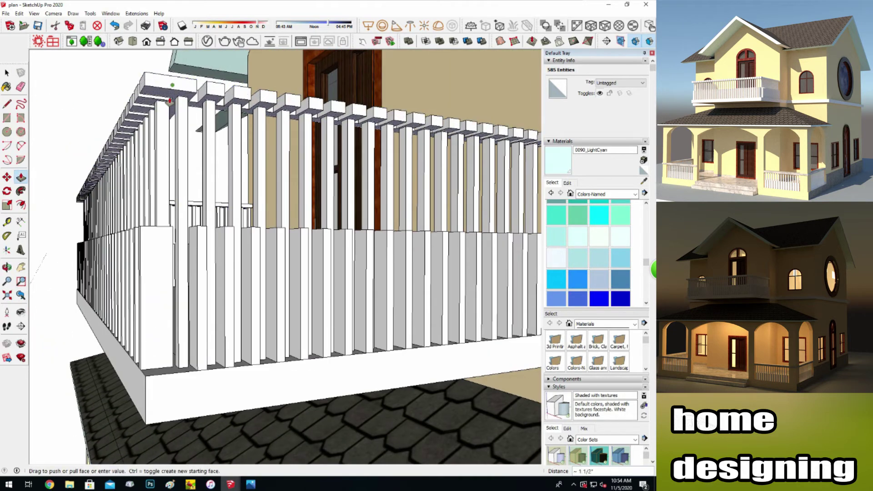
pyautogui.click(169, 94)
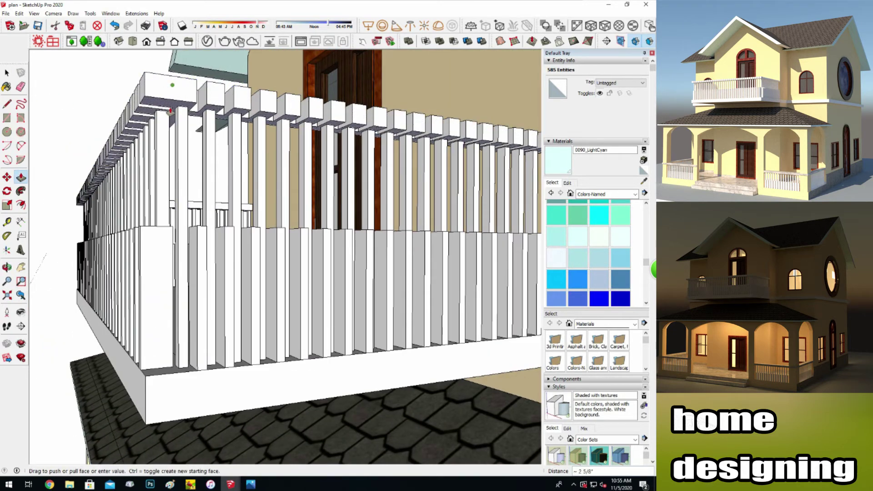
pyautogui.click(7, 268)
pyautogui.moveTo(191, 291)
pyautogui.mouseDown()
pyautogui.moveTo(175, 299)
pyautogui.moveTo(50, 185)
pyautogui.mouseUp()
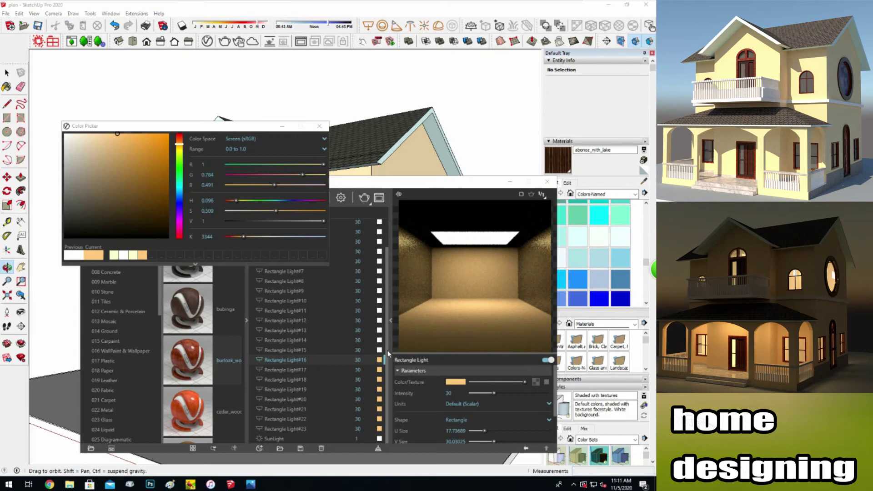
# Colour all the white rectangle lights orange, including Rectangle Light#4–#15.
pyautogui.click(141, 255)
pyautogui.click(282, 320)
pyautogui.click(379, 321)
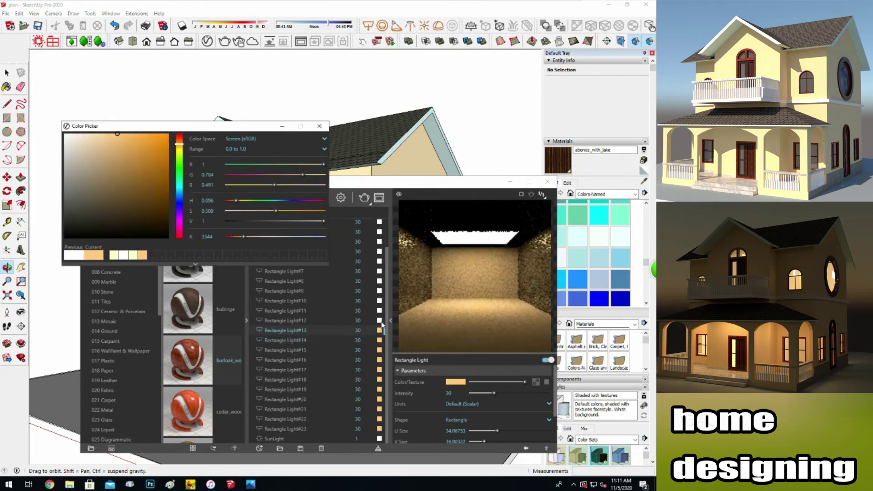
pyautogui.click(142, 256)
pyautogui.click(284, 291)
pyautogui.click(346, 261)
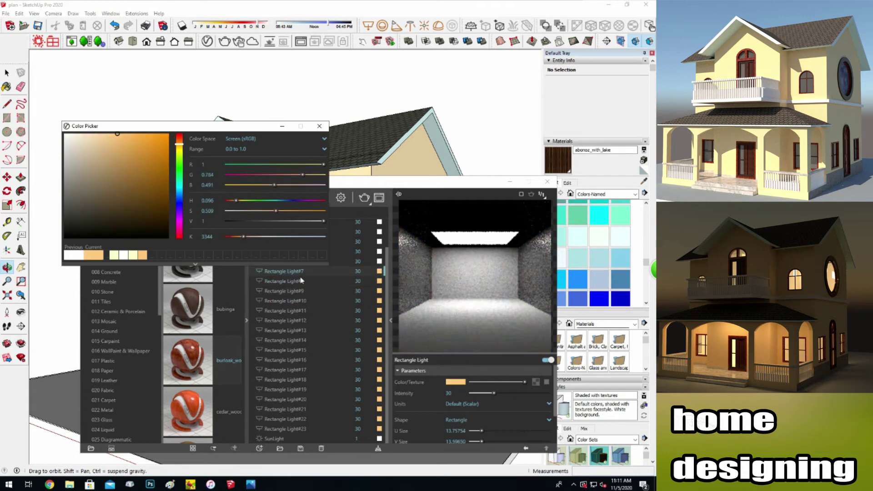
pyautogui.click(143, 256)
pyautogui.click(283, 274)
pyautogui.click(142, 256)
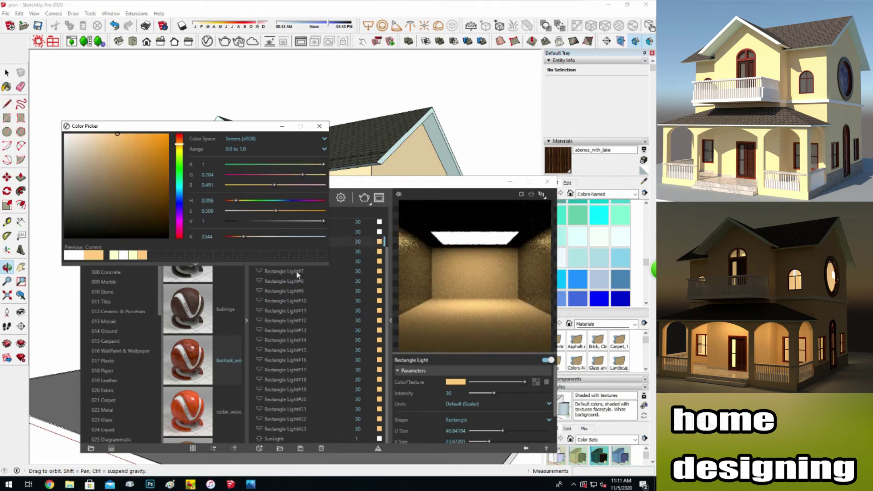
pyautogui.click(364, 264)
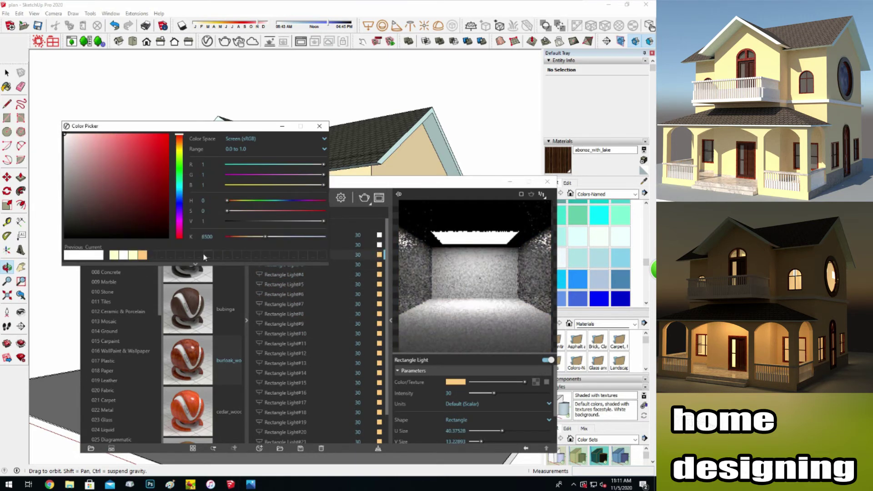
pyautogui.click(142, 256)
pyautogui.click(319, 126)
# Set the intensity of Rectangle Light#15–#23 to 1130.
pyautogui.scroll(-1, 357, 372)
pyautogui.doubleClick(355, 430)
pyautogui.moveTo(358, 416); pyautogui.dragTo(358, 339)
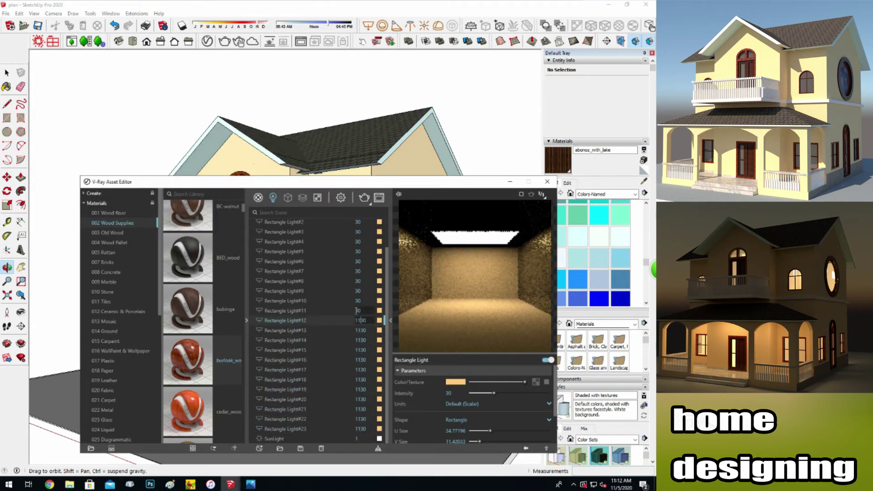
pyautogui.moveTo(358, 272); pyautogui.dragTo(357, 272)
pyautogui.scroll(1, 358, 295)
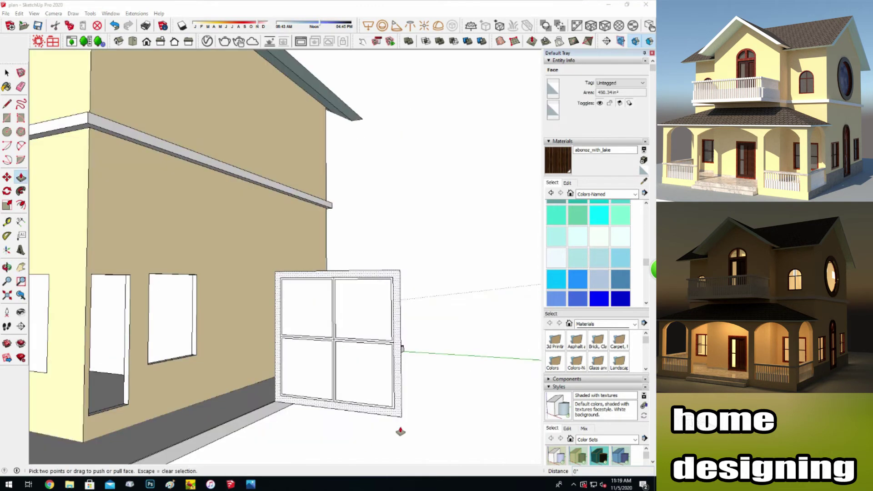
# Push the window's inner frame in about 2 1/4 inches.
pyautogui.scroll(2, 324, 329)
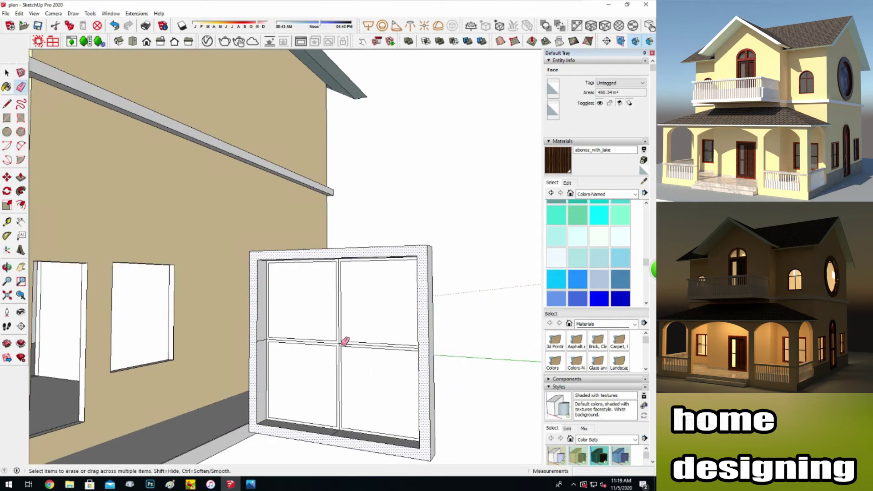
pyautogui.hotkey('ctrl', 't')
pyautogui.doubleClick(294, 427)
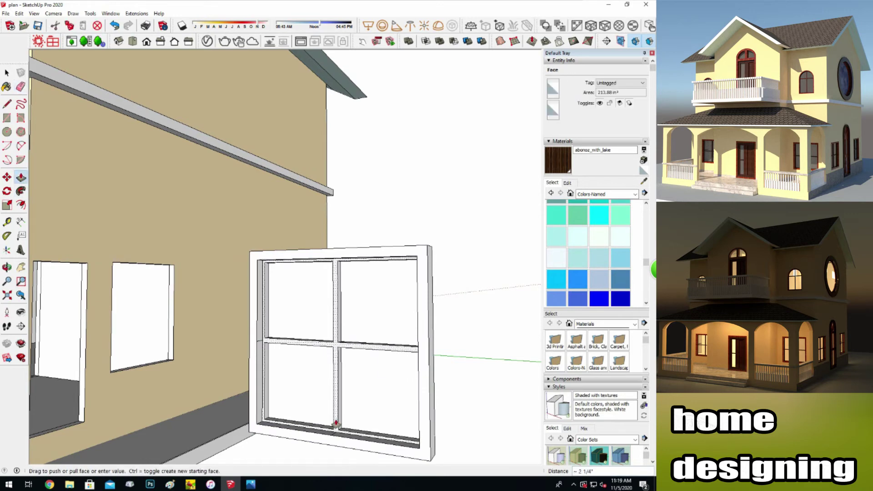
pyautogui.scroll(-3, 262, 281)
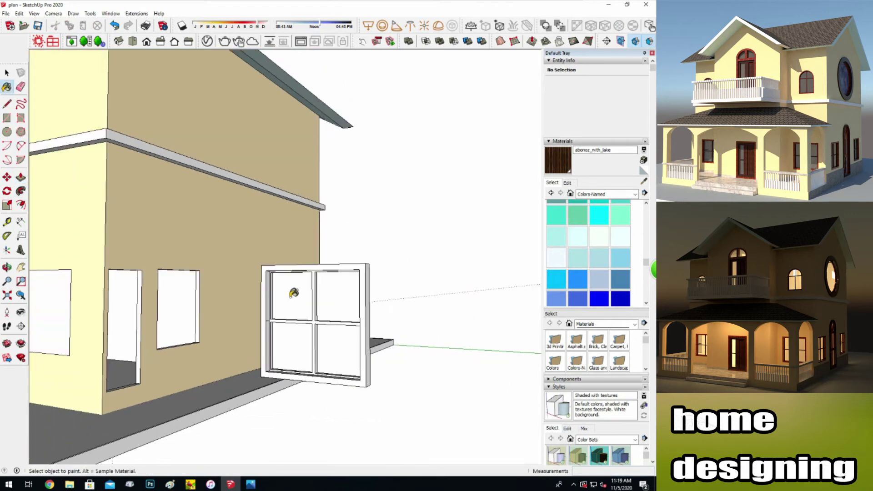
pyautogui.scroll(-3, 272, 295)
pyautogui.keyDown('shift'); pyautogui.moveTo(218, 305); pyautogui.dragTo(351, 306, button='middle'); pyautogui.keyUp('shift')
# Paint the window's inner frame and mullions dark ebony wood.
pyautogui.scroll(3, 352, 306)
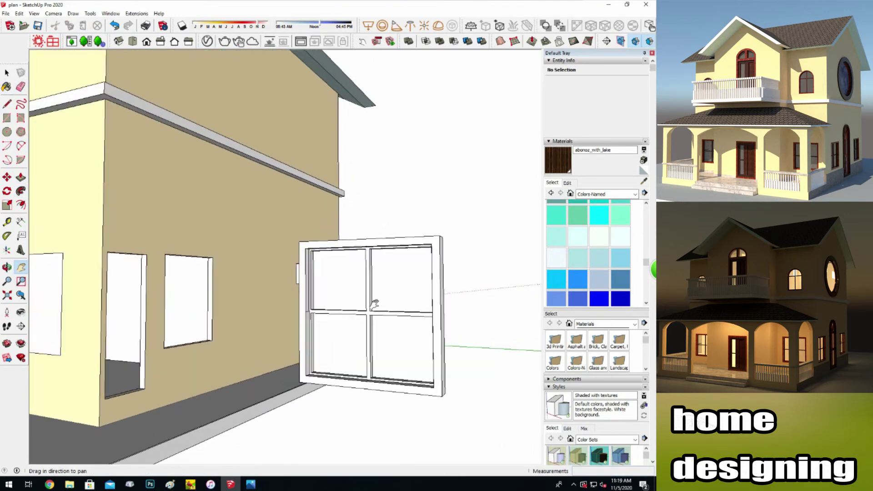
pyautogui.scroll(2, 364, 300)
pyautogui.press('space')
pyautogui.tripleClick(367, 320)
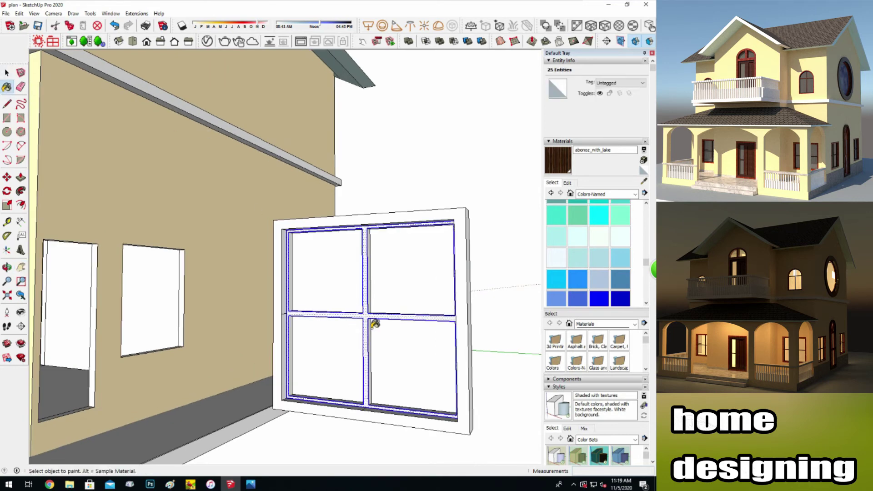
pyautogui.click(373, 324)
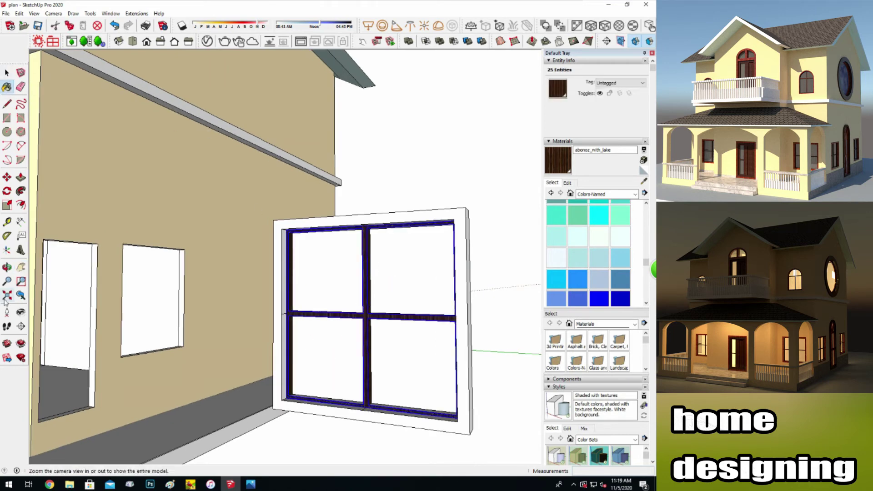
# Paint the window's outer frame with the burloak_wood material.
pyautogui.moveTo(386, 440); pyautogui.dragTo(7, 177, button='middle')
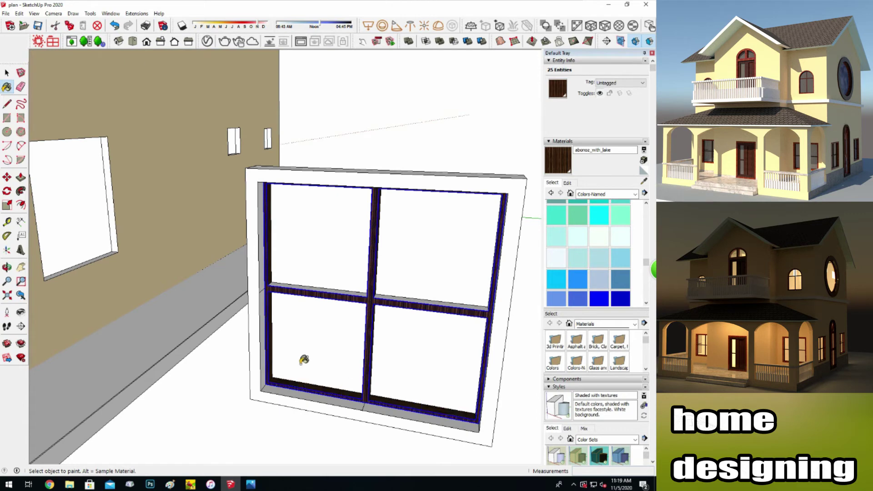
pyautogui.moveTo(9, 273); pyautogui.dragTo(16, 89, button='middle')
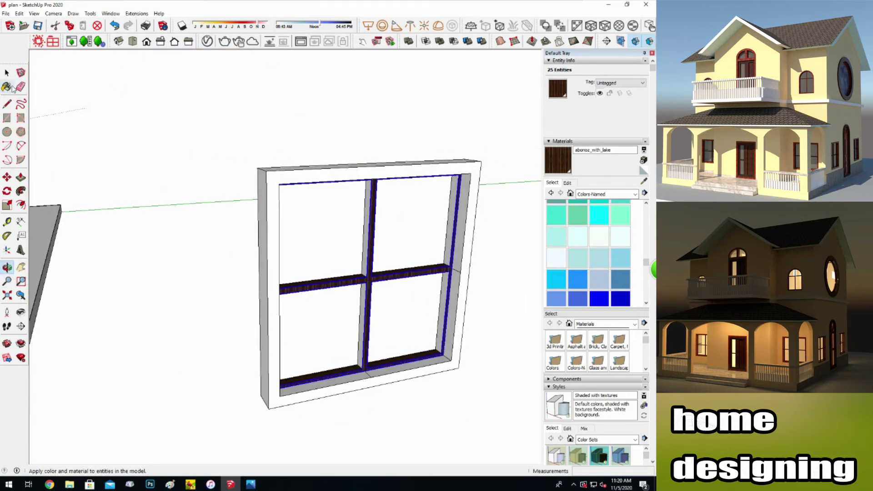
pyautogui.moveTo(375, 273); pyautogui.dragTo(196, 233, button='middle')
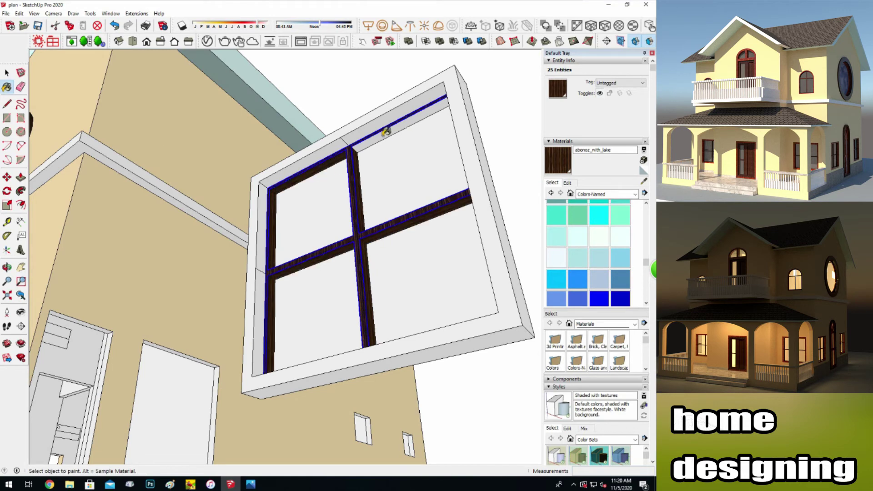
pyautogui.moveTo(71, 300); pyautogui.dragTo(542, 219, button='middle')
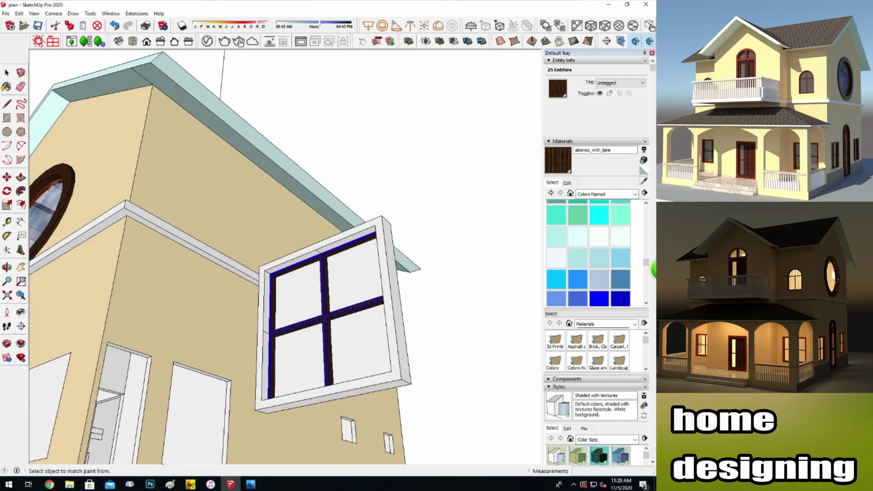
pyautogui.click(394, 285)
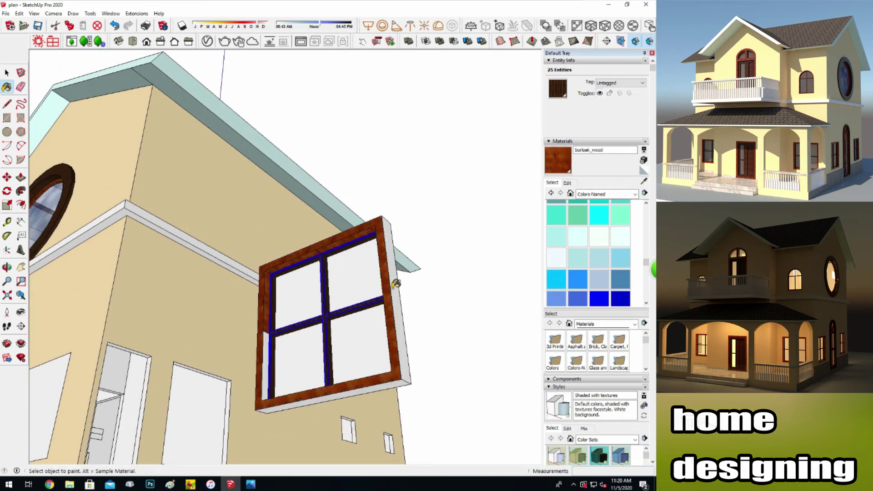
pyautogui.moveTo(294, 399)
pyautogui.mouseDown(button='middle')
pyautogui.moveTo(342, 438)
pyautogui.moveTo(297, 223)
pyautogui.mouseUp(button='middle')
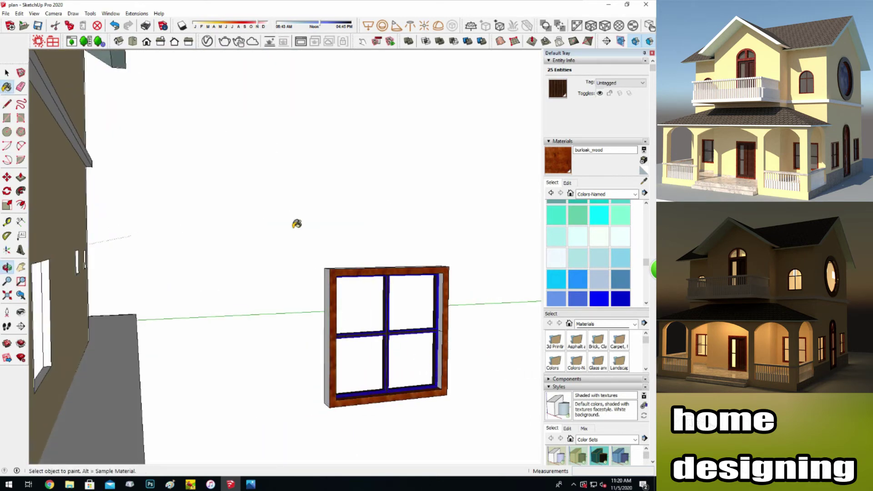
pyautogui.moveTo(443, 340); pyautogui.dragTo(257, 325, button='middle')
pyautogui.press('space')
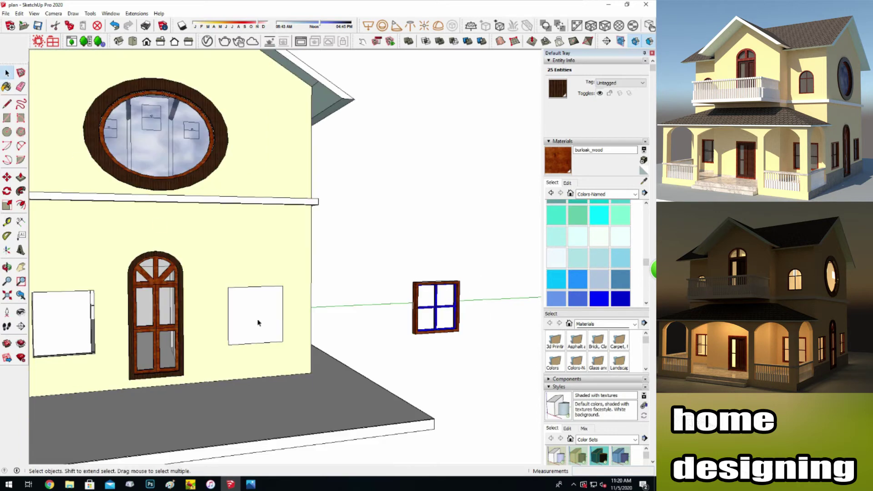
# Make the four-pane window a group and open it for editing.
pyautogui.click(257, 324)
pyautogui.tripleClick(441, 311)
pyautogui.rightClick(441, 311)
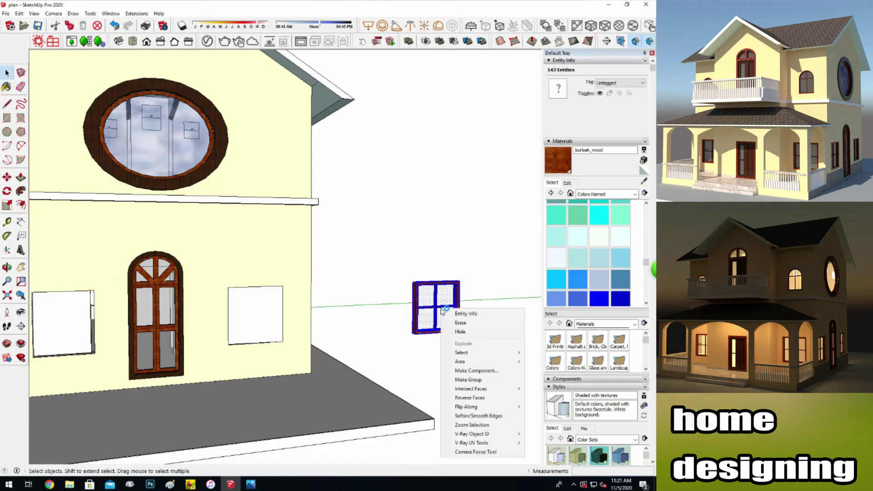
pyautogui.click(479, 380)
pyautogui.scroll(5, 437, 309)
pyautogui.doubleClick(418, 296)
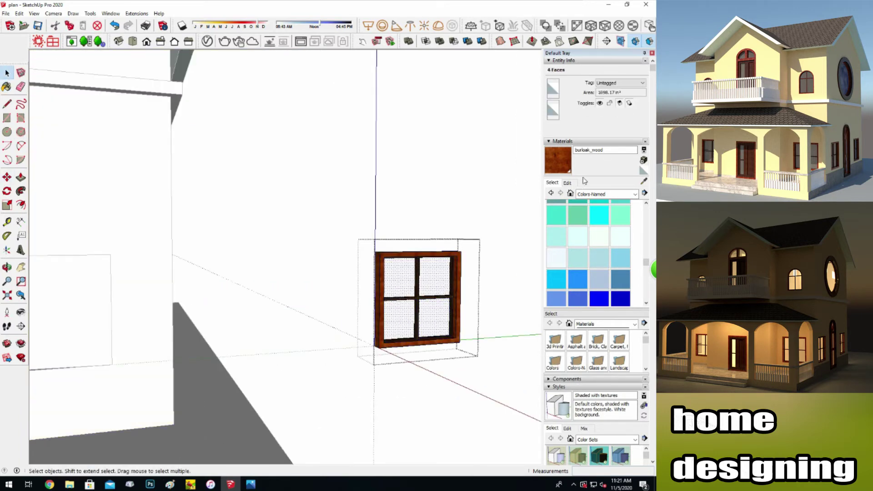
# Glaze the window panes with Translucent Glass Gray and exit the group.
pyautogui.click(635, 194)
pyautogui.click(596, 246)
pyautogui.click(620, 232)
pyautogui.click(400, 277)
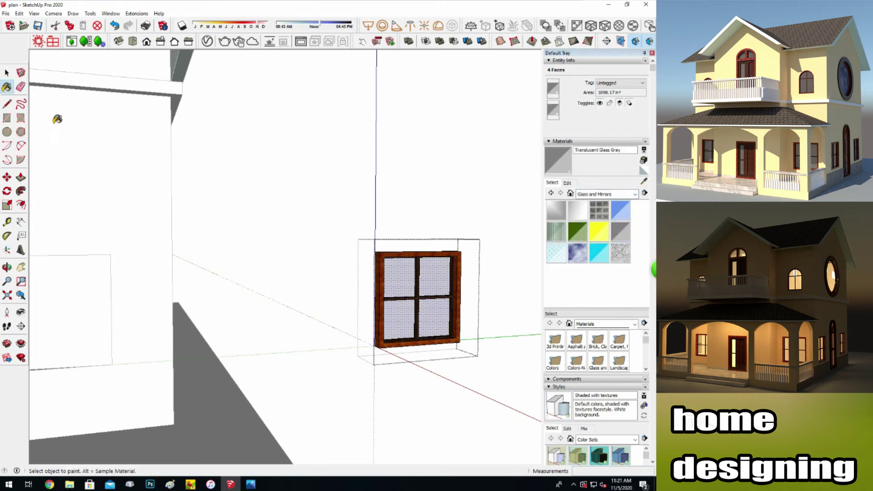
pyautogui.press('space')
pyautogui.moveTo(57, 119); pyautogui.dragTo(378, 204, button='middle')
pyautogui.click(378, 205)
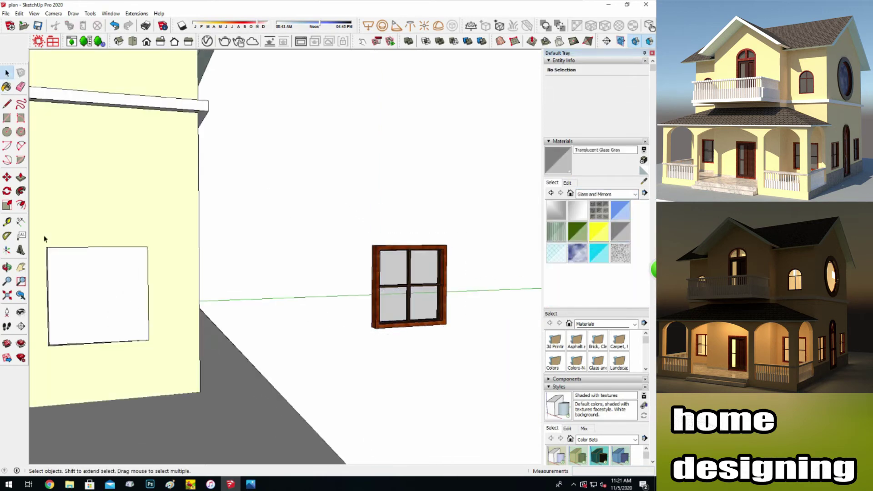
# Delete the face filling the wall opening to leave a hole.
pyautogui.click(48, 346)
pyautogui.hotkey('ctrl', 'z')
pyautogui.press('space')
pyautogui.click(106, 306)
pyautogui.press('Delete')
pyautogui.moveTo(114, 306)
pyautogui.mouseDown(button='middle')
pyautogui.moveTo(150, 300)
pyautogui.moveTo(33, 193)
pyautogui.mouseUp(button='middle')
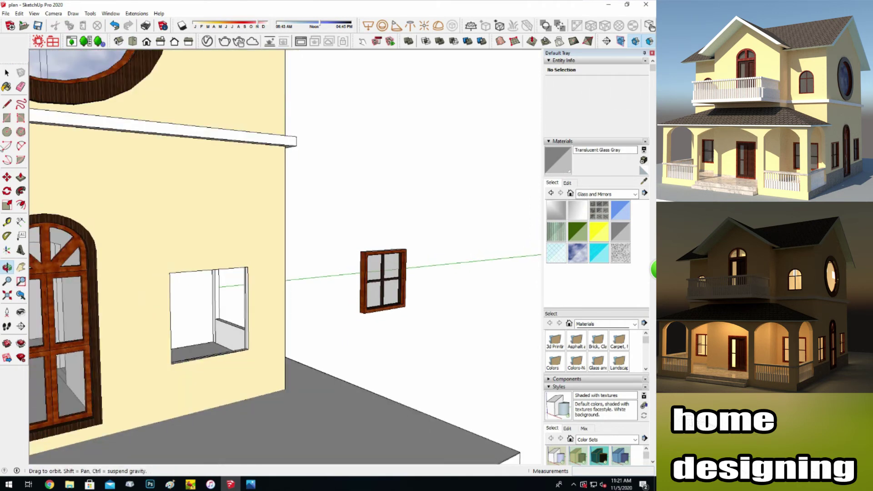
# Move the window group into the wall opening.
pyautogui.click(171, 363)
pyautogui.press('space')
pyautogui.click(393, 215)
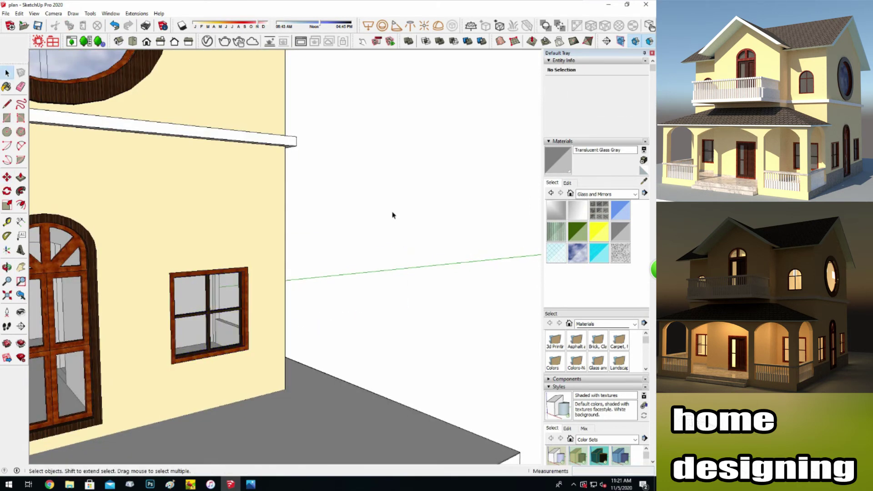
pyautogui.keyDown('shift'); pyautogui.moveTo(56, 277); pyautogui.dragTo(384, 260, button='middle'); pyautogui.keyUp('shift')
pyautogui.click(415, 313)
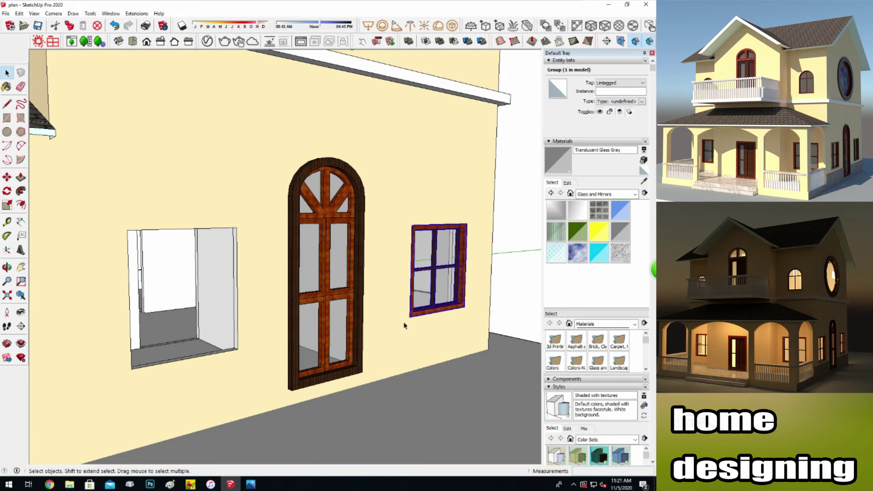
# Place a copy of the window in the left opening and align it.
pyautogui.click(132, 369)
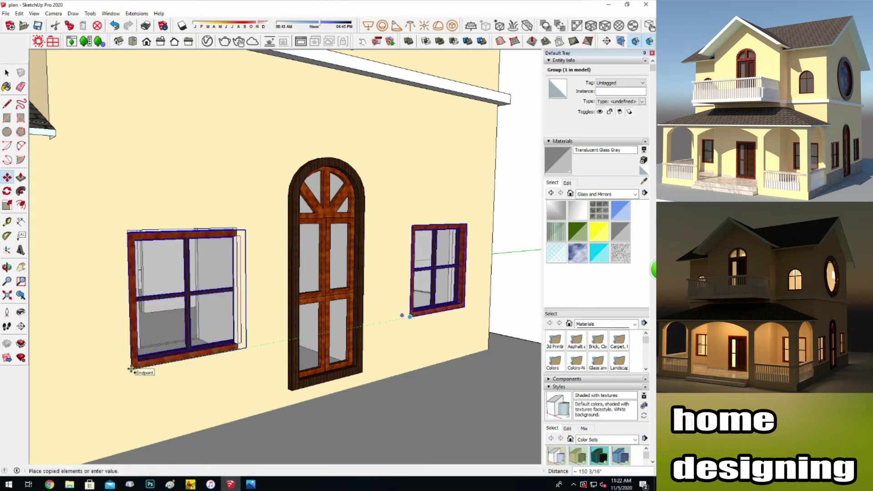
pyautogui.scroll(-3, 135, 367)
pyautogui.scroll(3, 152, 337)
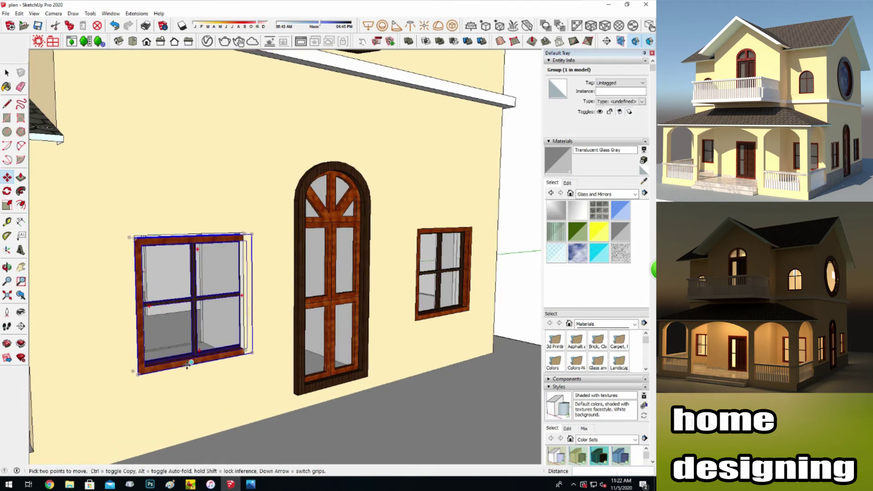
pyautogui.click(252, 352)
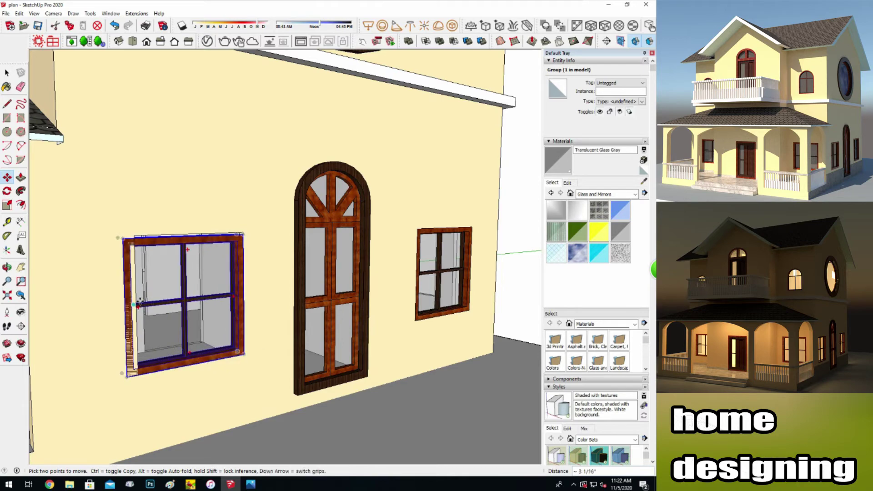
pyautogui.click(135, 304)
pyautogui.scroll(-2, 68, 227)
pyautogui.scroll(3, 51, 194)
# Push/pull the copied window's top face to fit the opening.
pyautogui.press('p')
pyautogui.scroll(1, 152, 224)
pyautogui.click(152, 224)
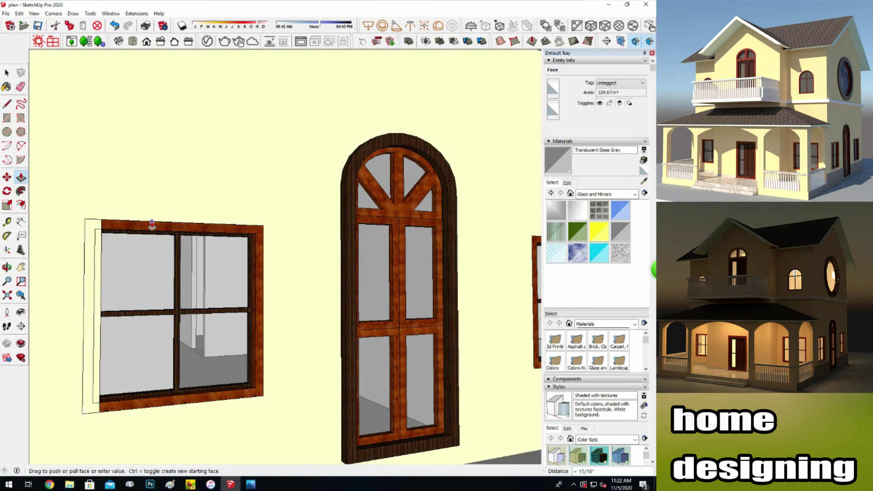
pyautogui.scroll(3, 152, 224)
pyautogui.click(60, 304)
pyautogui.scroll(-1, 60, 304)
pyautogui.scroll(-2, 54, 303)
pyautogui.scroll(-3, 45, 303)
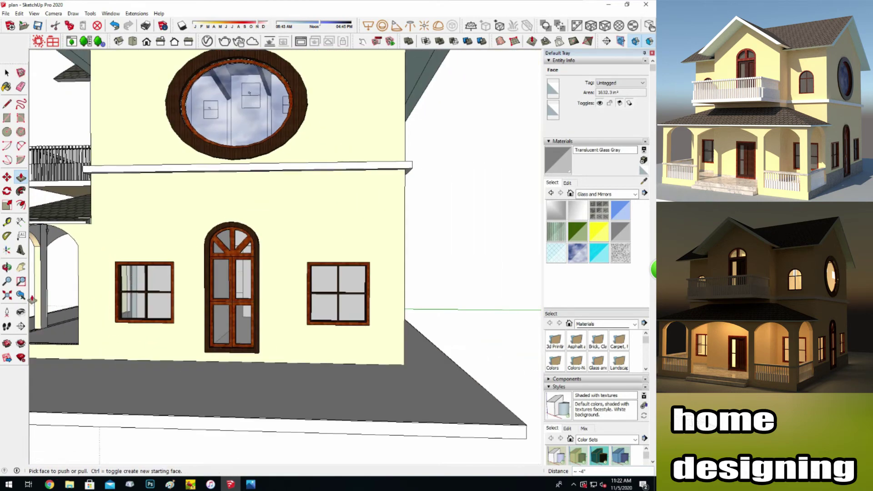
pyautogui.scroll(-3, 39, 302)
# Reposition the window group on another side of the house with Move and Push/Pull.
pyautogui.moveTo(39, 302); pyautogui.dragTo(133, 170, button='middle')
pyautogui.press('m')
pyautogui.scroll(3, 122, 146)
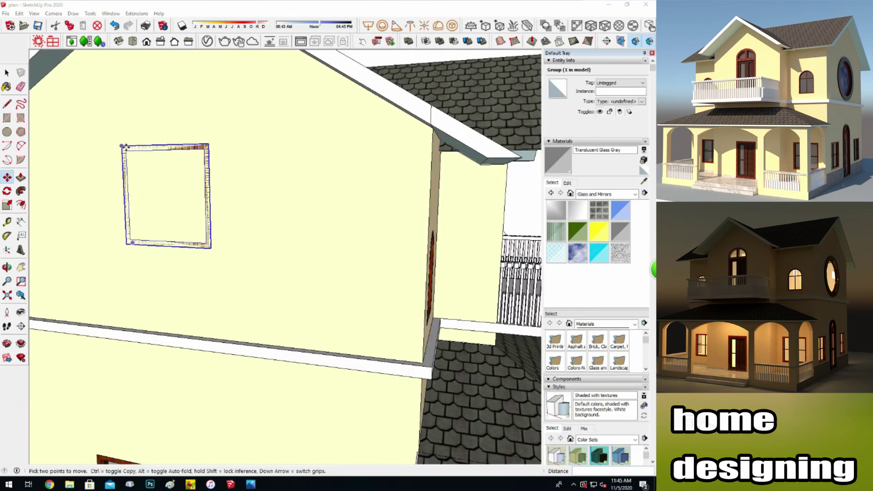
pyautogui.scroll(1, 122, 146)
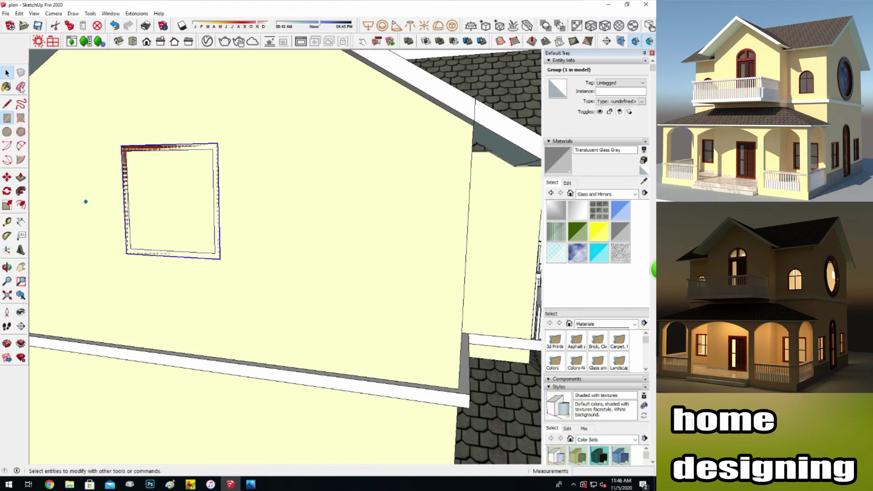
pyautogui.scroll(-3, 179, 230)
pyautogui.scroll(-3, 89, 260)
pyautogui.press('p')
pyautogui.moveTo(89, 260)
pyautogui.mouseDown(button='middle')
pyautogui.moveTo(105, 233)
pyautogui.moveTo(337, 246)
pyautogui.moveTo(263, 247)
pyautogui.mouseUp(button='middle')
pyautogui.scroll(2, 337, 246)
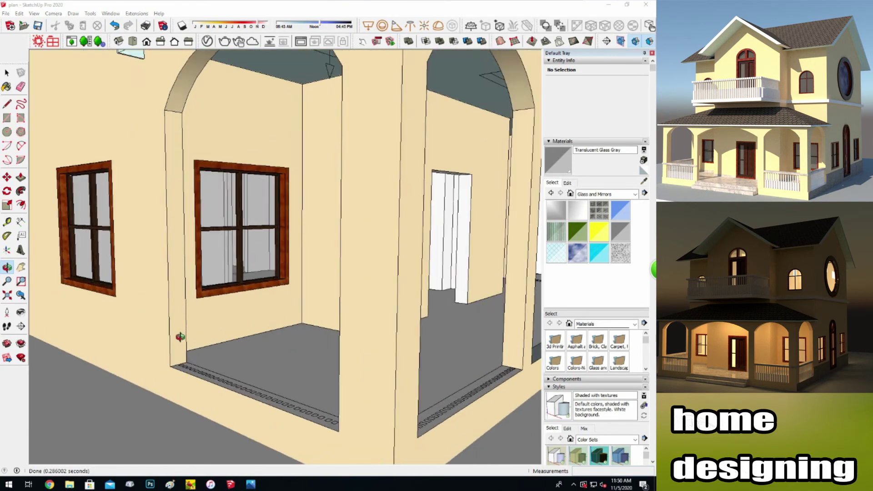
# Pull up the first small white post from the porch base.
pyautogui.press('p')
pyautogui.click(179, 361)
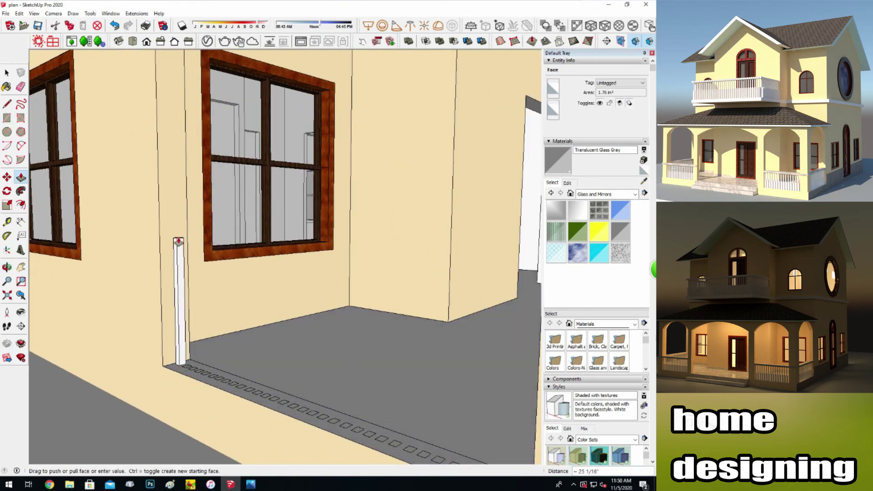
pyautogui.click(178, 243)
pyautogui.moveTo(178, 243); pyautogui.dragTo(174, 386, button='middle')
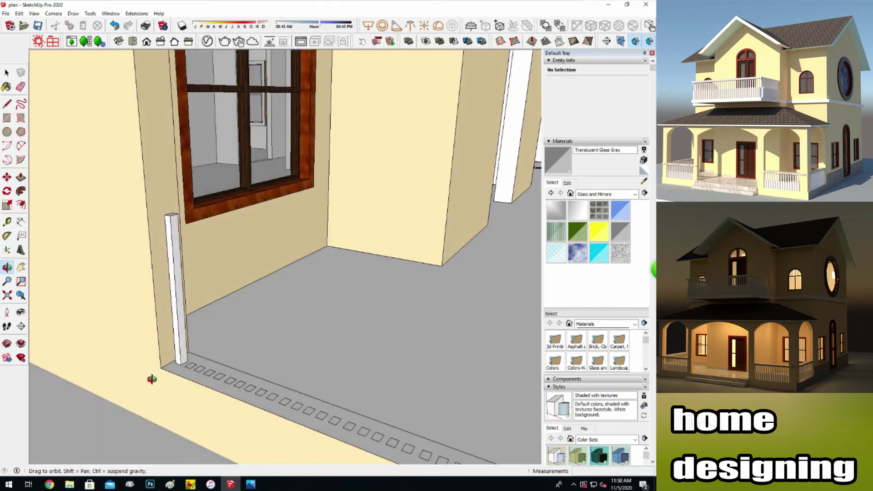
# Raise another post and six short front boards along the porch edge to matching height.
pyautogui.press('p')
pyautogui.click(177, 354)
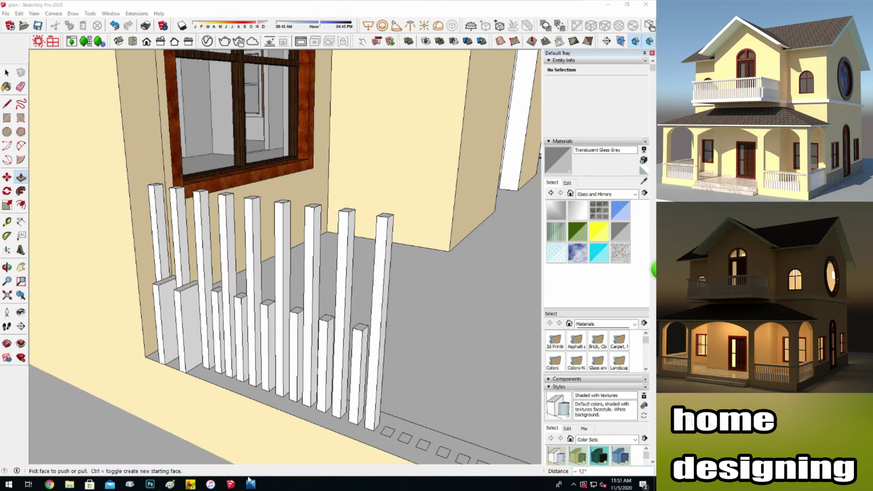
pyautogui.doubleClick(214, 382)
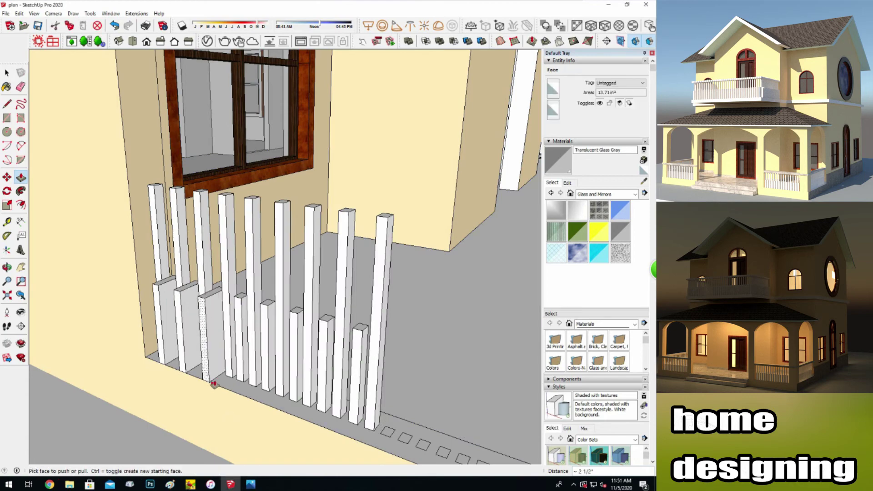
pyautogui.doubleClick(236, 395)
pyautogui.doubleClick(258, 404)
pyautogui.doubleClick(285, 406)
pyautogui.doubleClick(313, 414)
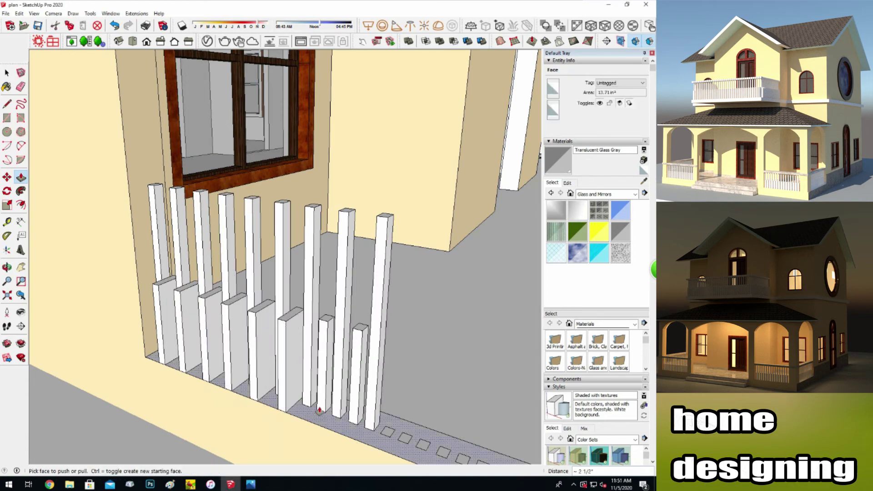
pyautogui.doubleClick(341, 423)
pyautogui.scroll(-1, 152, 362)
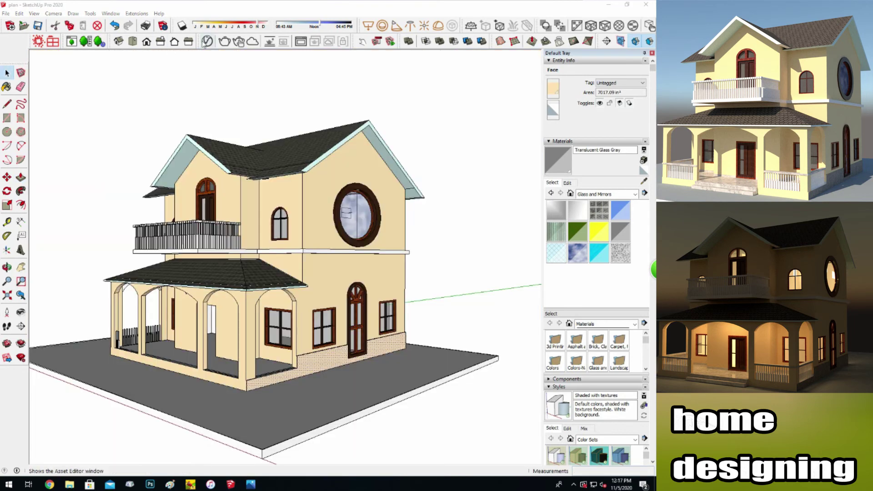
pyautogui.click(207, 41)
# Add Piedra Toscana Semiregular Clara from the V-Ray 010 Stone category to the scene.
pyautogui.click(103, 291)
pyautogui.scroll(-1, 203, 336)
pyautogui.scroll(-1, 202, 335)
pyautogui.scroll(-2, 202, 336)
pyautogui.scroll(-2, 203, 336)
pyautogui.scroll(-1, 203, 336)
pyautogui.doubleClick(203, 310)
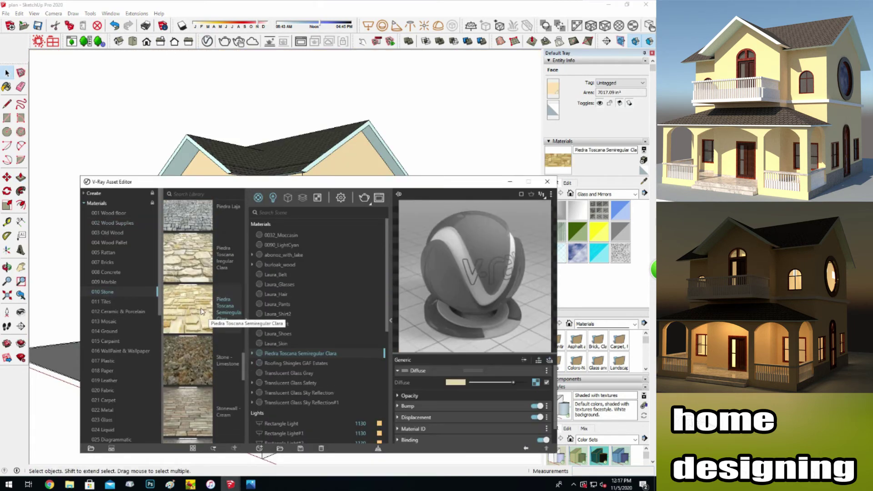
pyautogui.click(547, 181)
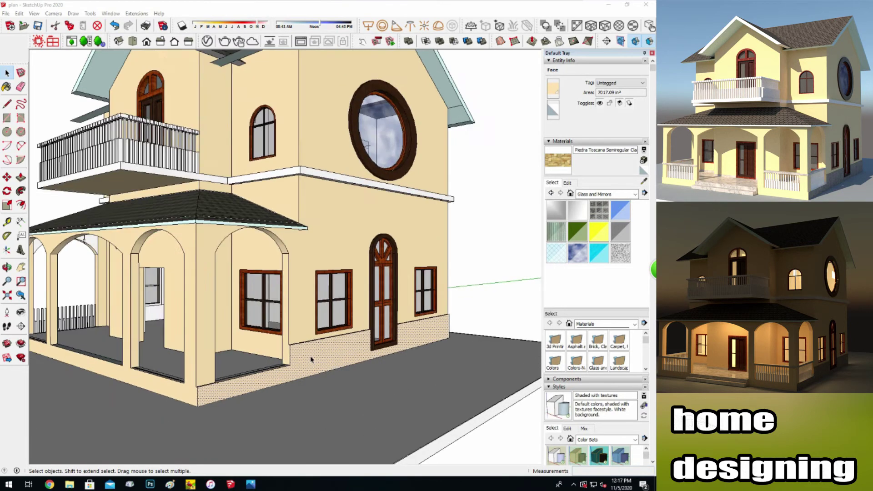
# Paint the house's lower wall band with the stone, scaling its texture to 30 inches.
pyautogui.press('b')
pyautogui.click(318, 346)
pyautogui.click(567, 183)
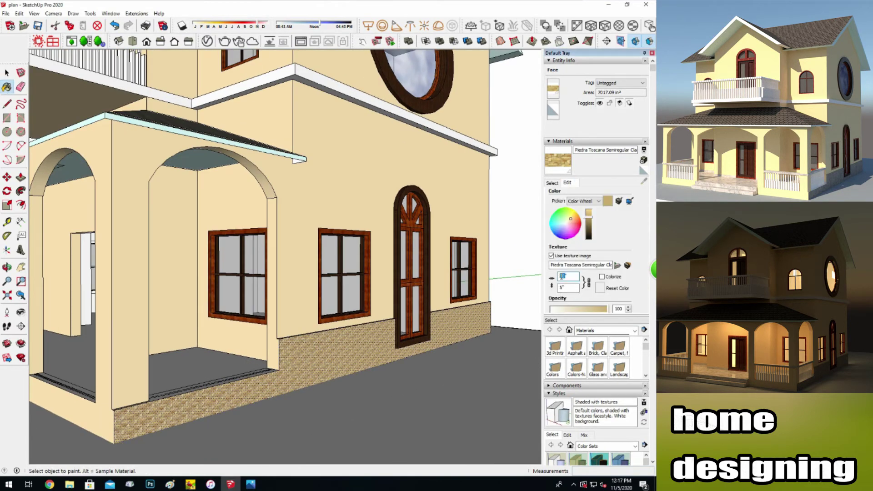
pyautogui.press('Return')
pyautogui.write('40')
pyautogui.press('Return')
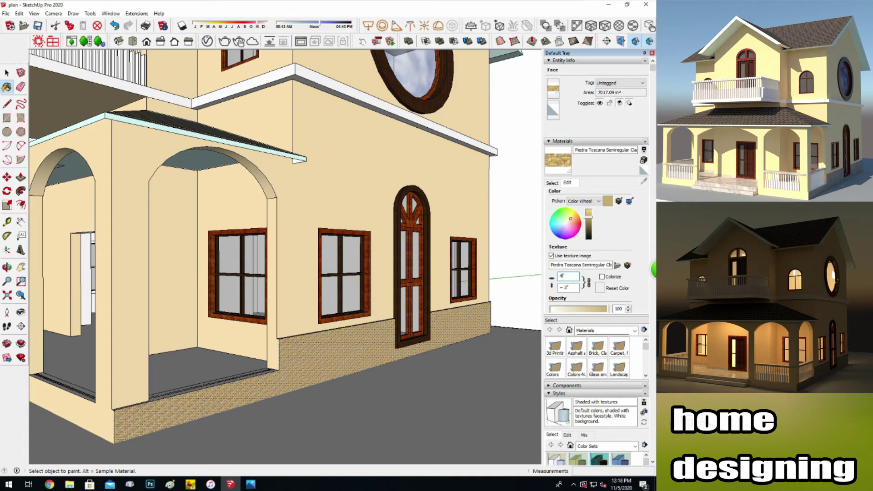
pyautogui.write('30')
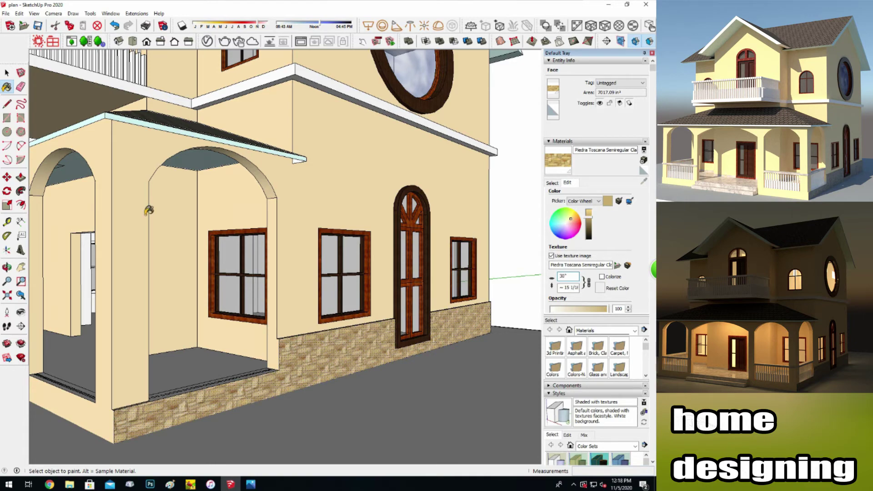
pyautogui.press('Return')
pyautogui.press('space')
# Orbit to view the house from higher up.
pyautogui.scroll(-4, 473, 254)
pyautogui.scroll(-3, 476, 266)
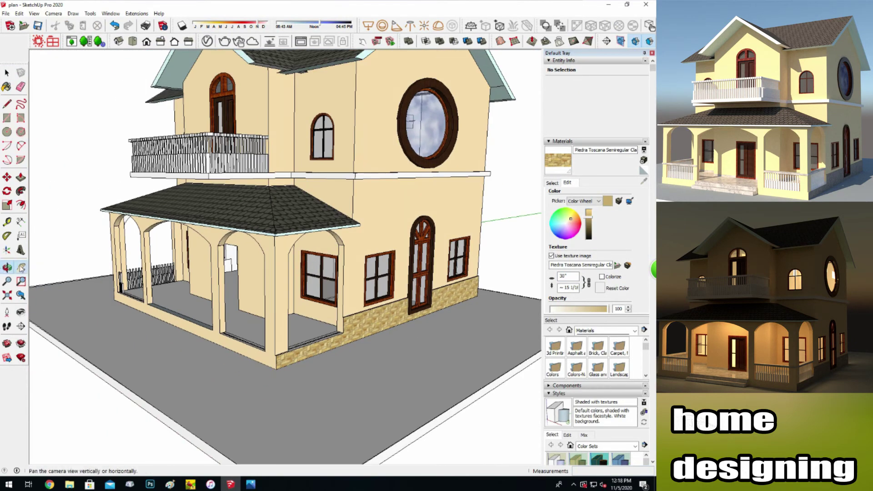
pyautogui.moveTo(476, 266); pyautogui.dragTo(167, 232, button='middle')
pyautogui.scroll(3, 199, 374)
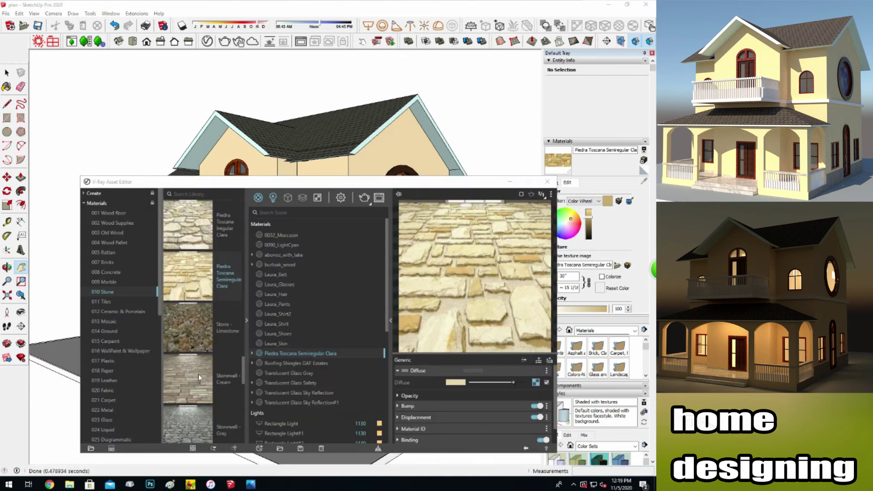
# Drag the Stone_H stone material from the V-Ray library into the model.
pyautogui.scroll(-2, 198, 369)
pyautogui.scroll(-3, 198, 369)
pyautogui.scroll(-2, 198, 370)
pyautogui.moveTo(198, 411); pyautogui.dragTo(318, 391)
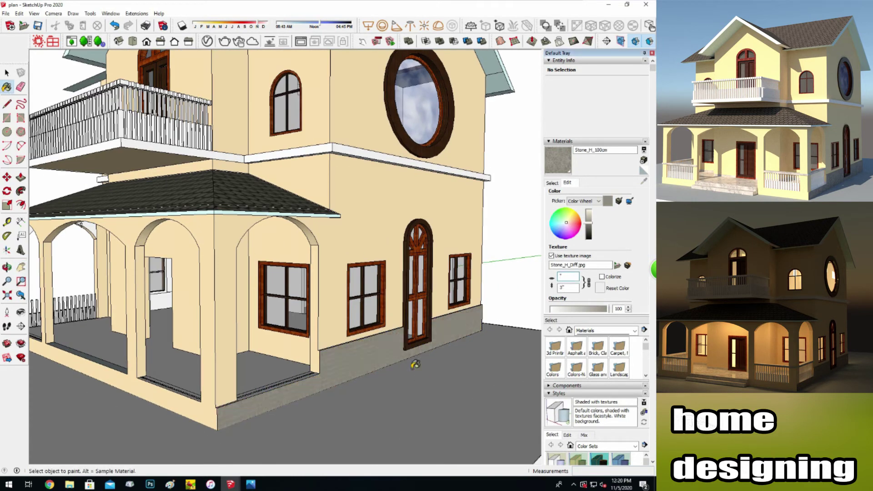
# Paint the side wall's base band with Stone_H, then orbit round to the gable wall.
pyautogui.moveTo(438, 327)
pyautogui.mouseDown()
pyautogui.moveTo(136, 327)
pyautogui.moveTo(257, 346)
pyautogui.mouseUp()
pyautogui.press('b')
pyautogui.press('o')
pyautogui.click(235, 369)
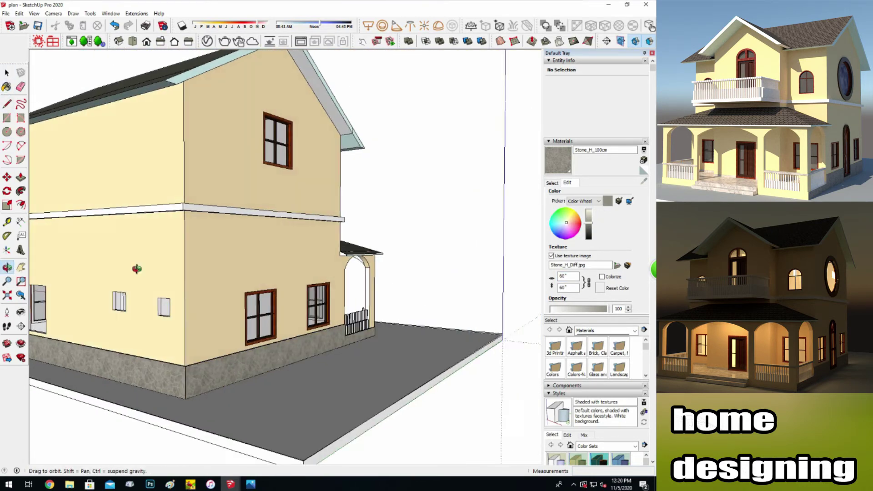
pyautogui.moveTo(219, 267); pyautogui.dragTo(206, 320)
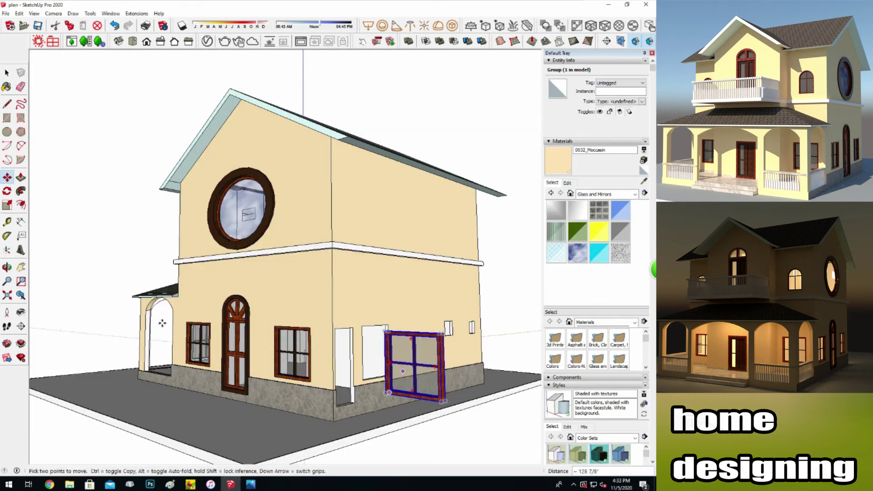
pyautogui.moveTo(375, 368); pyautogui.dragTo(345, 336, button='middle')
pyautogui.press('q')
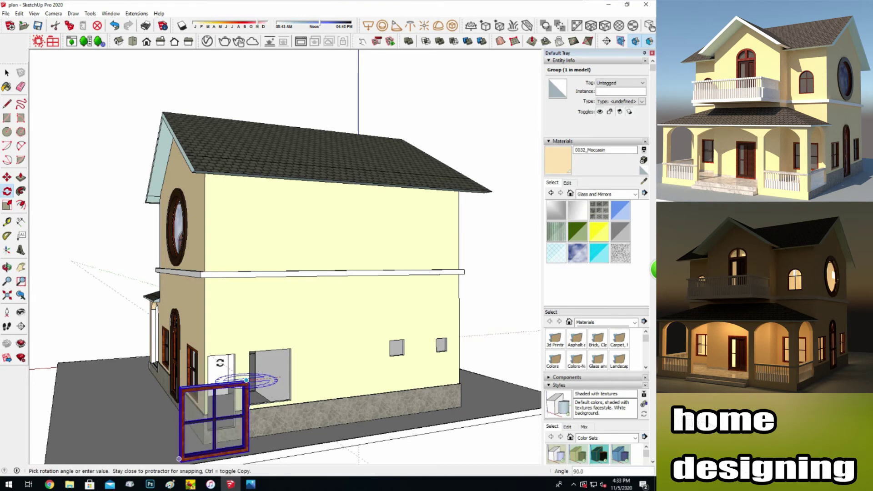
# Rotate the window 90° and move it onto the long side wall beside the door.
pyautogui.click(6, 177)
pyautogui.click(249, 451)
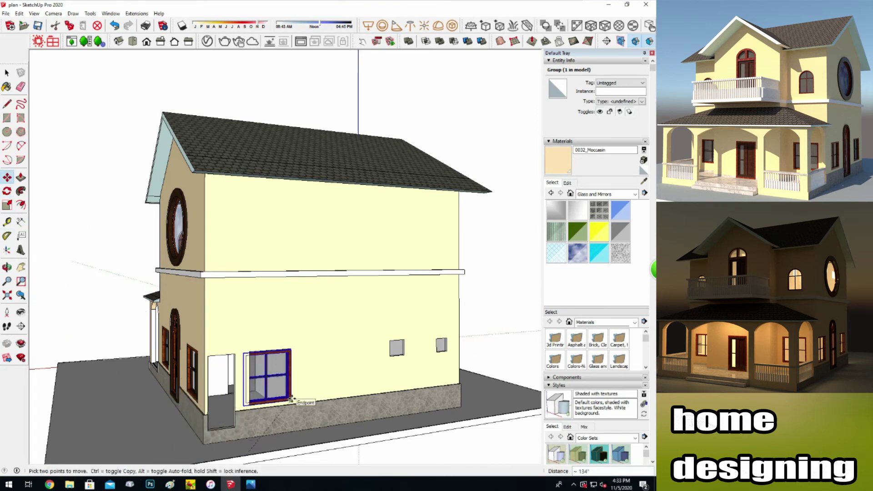
pyautogui.scroll(2, 292, 399)
pyautogui.scroll(3, 292, 400)
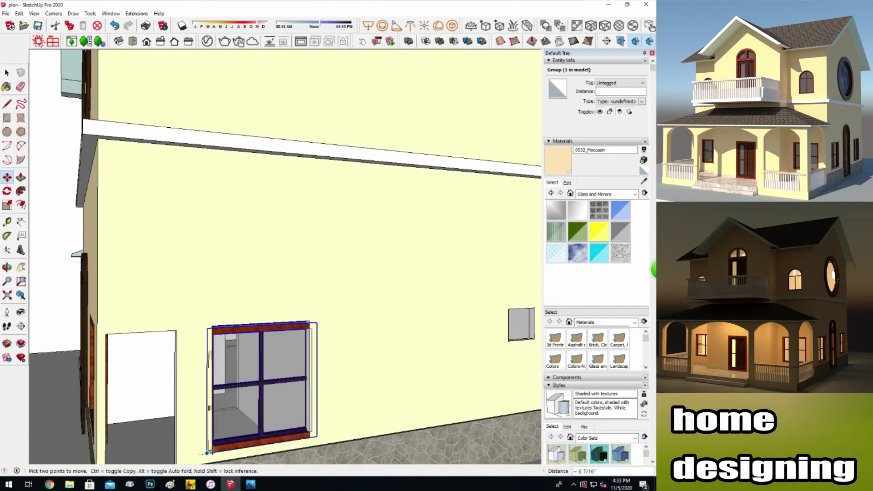
pyautogui.click(317, 391)
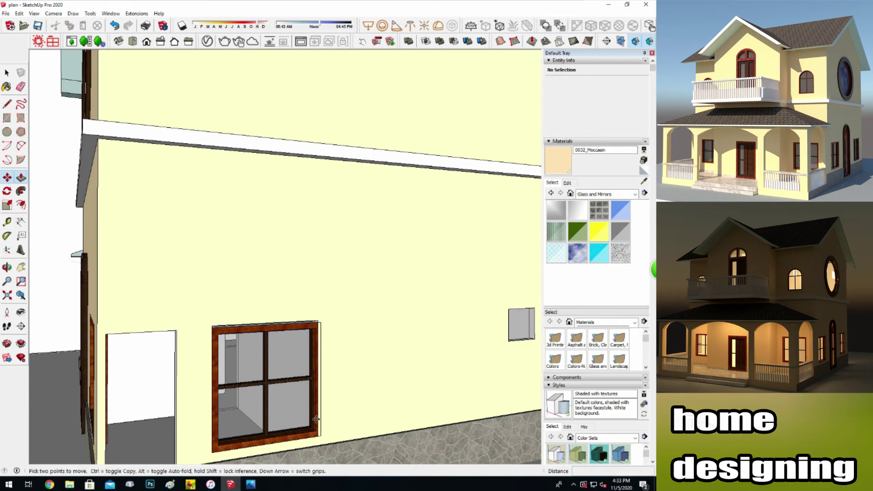
# Push/pull the wall face beside the window to seat it in the opening.
pyautogui.scroll(2, 321, 438)
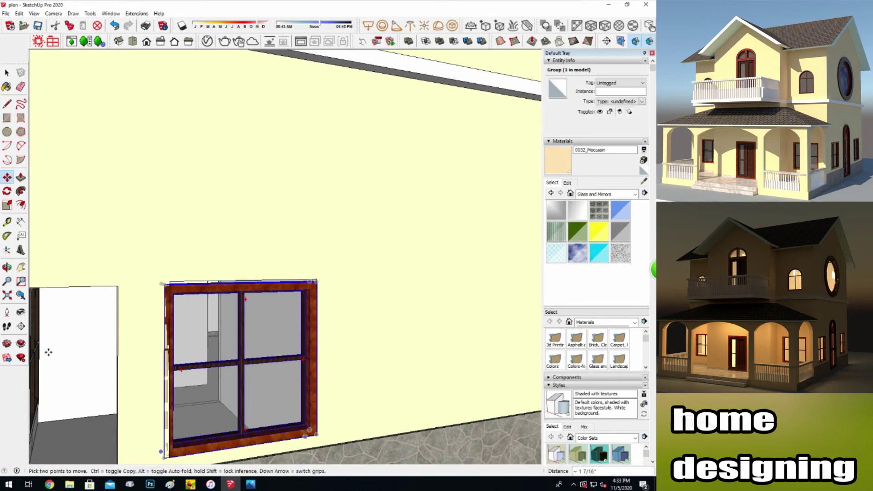
pyautogui.moveTo(142, 318); pyautogui.dragTo(72, 216, button='middle')
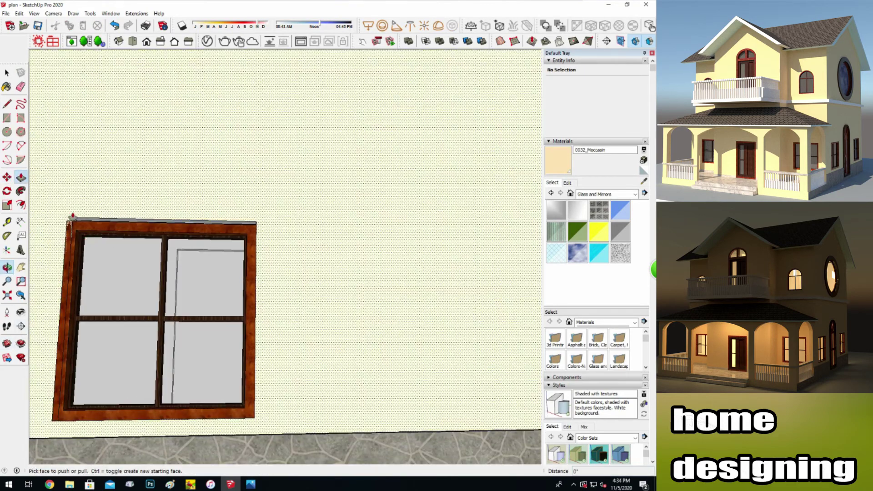
pyautogui.click(72, 216)
pyautogui.click(76, 222)
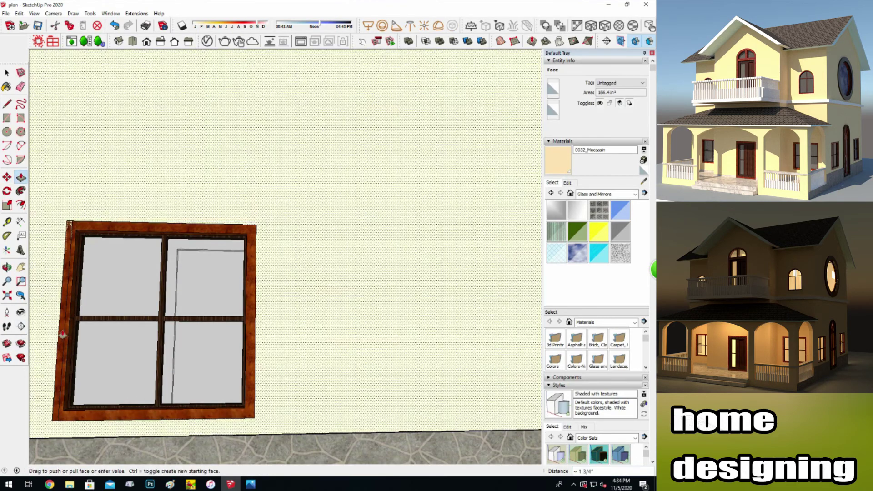
# Orbit out to a frontal view of the whole house and start a V-Ray render.
pyautogui.moveTo(77, 217)
pyautogui.mouseDown(button='middle')
pyautogui.moveTo(137, 297)
pyautogui.moveTo(122, 291)
pyautogui.moveTo(153, 274)
pyautogui.mouseUp(button='middle')
pyautogui.scroll(-5, 155, 274)
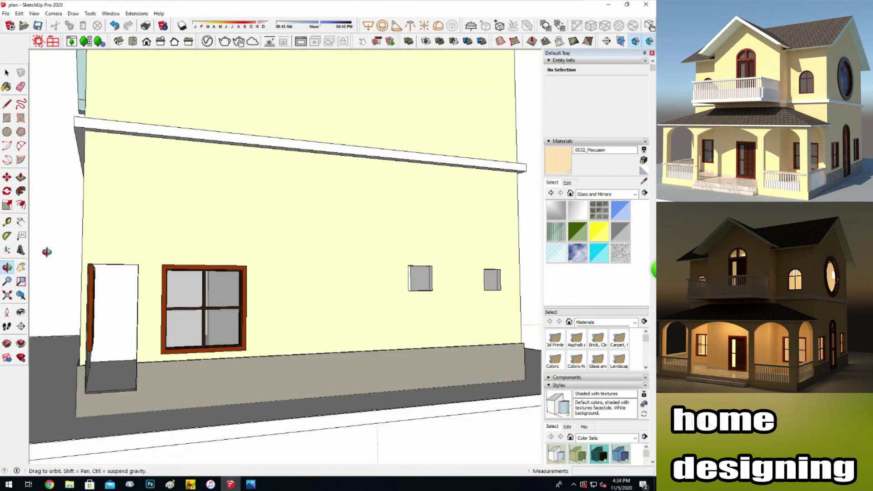
pyautogui.moveTo(155, 273); pyautogui.dragTo(142, 269)
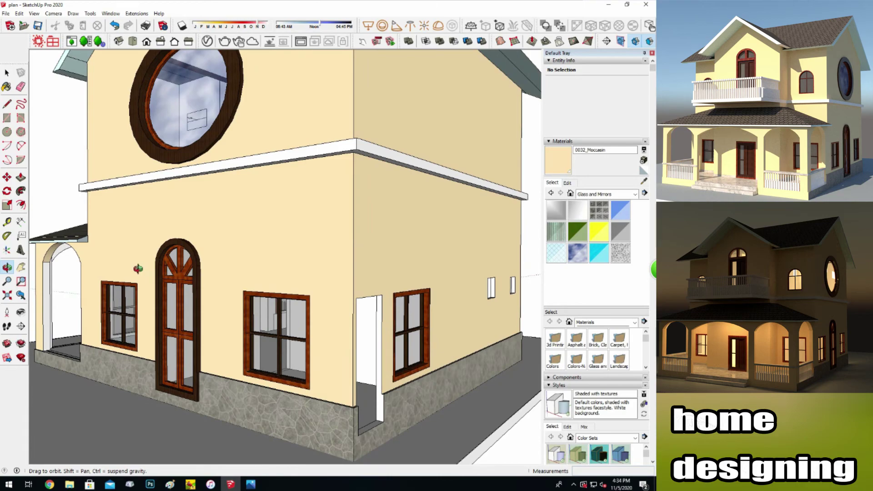
pyautogui.scroll(-3, 105, 292)
pyautogui.moveTo(105, 292)
pyautogui.mouseDown()
pyautogui.moveTo(279, 290)
pyautogui.moveTo(220, 262)
pyautogui.mouseUp()
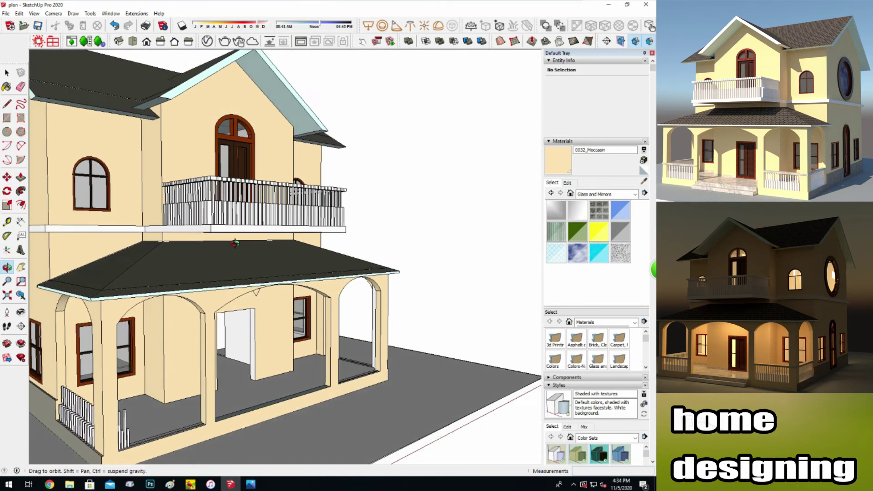
pyautogui.scroll(-2, 221, 262)
pyautogui.moveTo(220, 262); pyautogui.dragTo(251, 264)
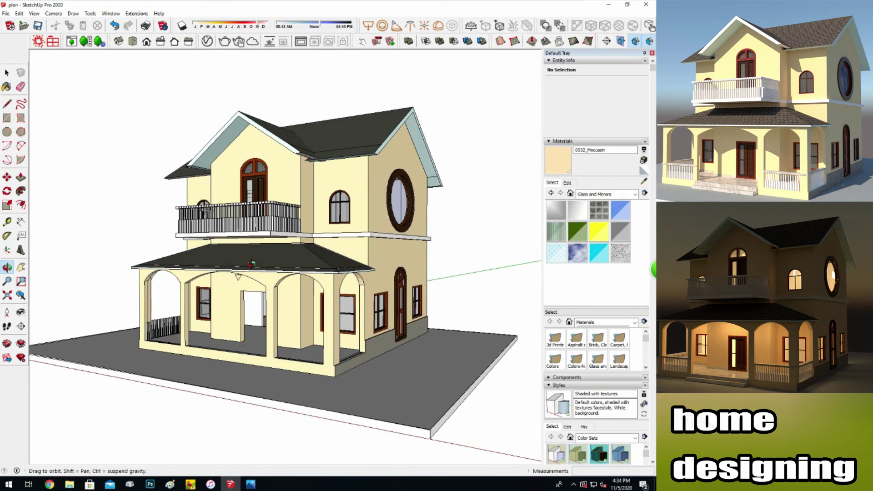
pyautogui.click(225, 42)
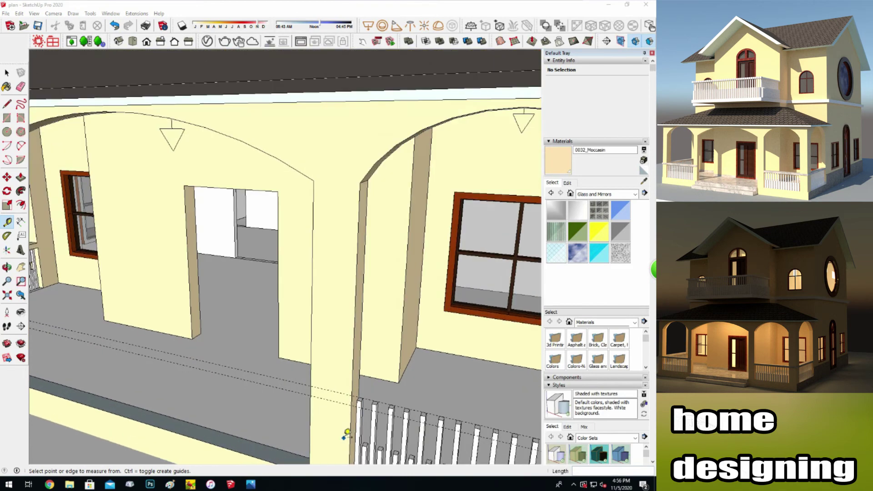
# Pull a small porch face into a ledge along the railing and erase unwanted edges.
pyautogui.scroll(3, 347, 434)
pyautogui.moveTo(347, 434); pyautogui.dragTo(209, 370, button='middle')
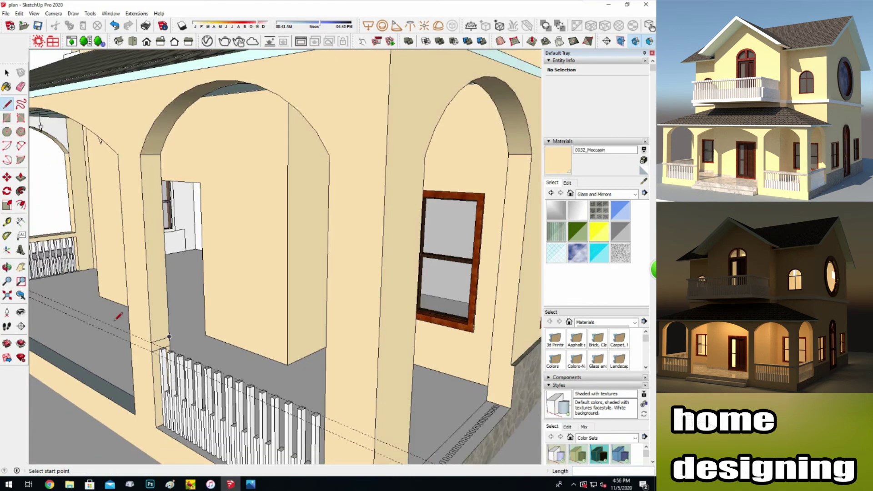
pyautogui.moveTo(166, 345); pyautogui.dragTo(325, 430)
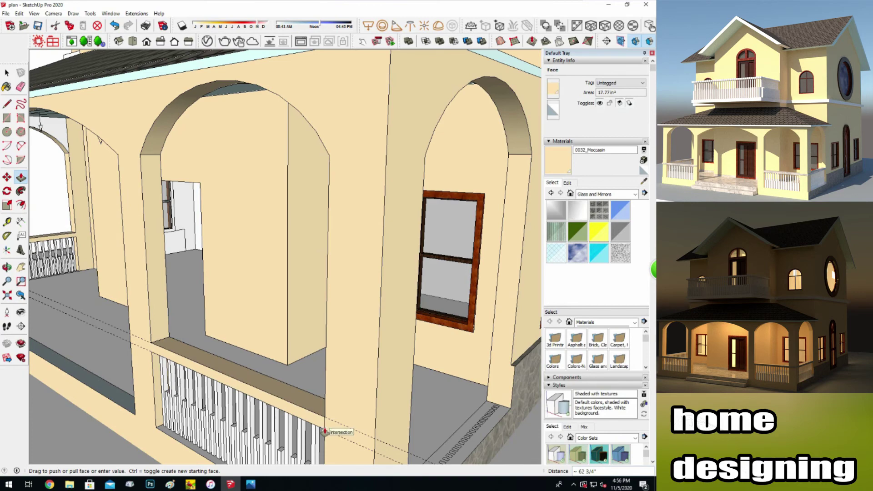
pyautogui.click(20, 87)
pyautogui.keyDown('shift'); pyautogui.moveTo(50, 311); pyautogui.dragTo(340, 293, button='middle'); pyautogui.keyUp('shift')
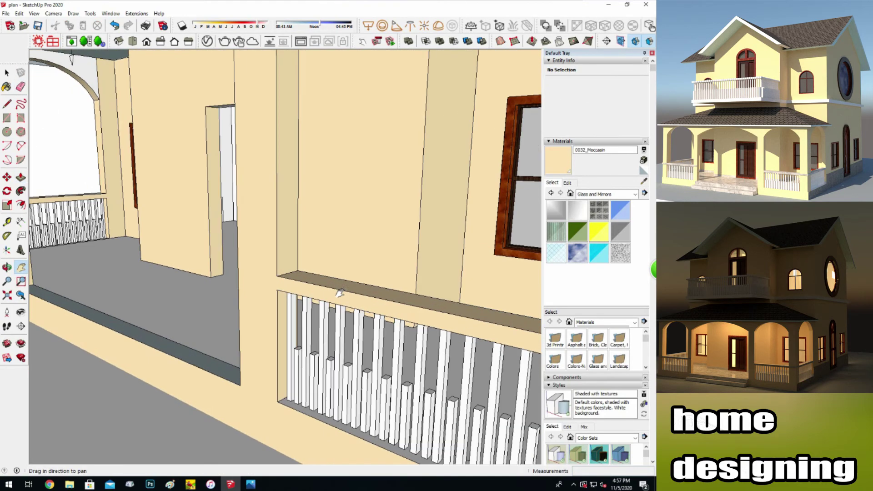
pyautogui.scroll(-5, 280, 284)
pyautogui.scroll(3, 277, 291)
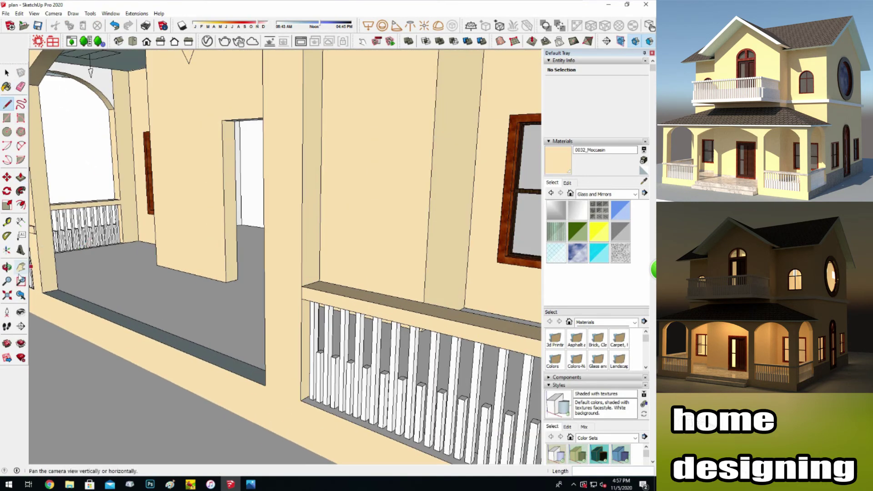
pyautogui.scroll(-2, 194, 288)
# Push/pull the inner porch wall faces into shape.
pyautogui.click(20, 177)
pyautogui.scroll(-2, 273, 273)
pyautogui.scroll(4, 356, 306)
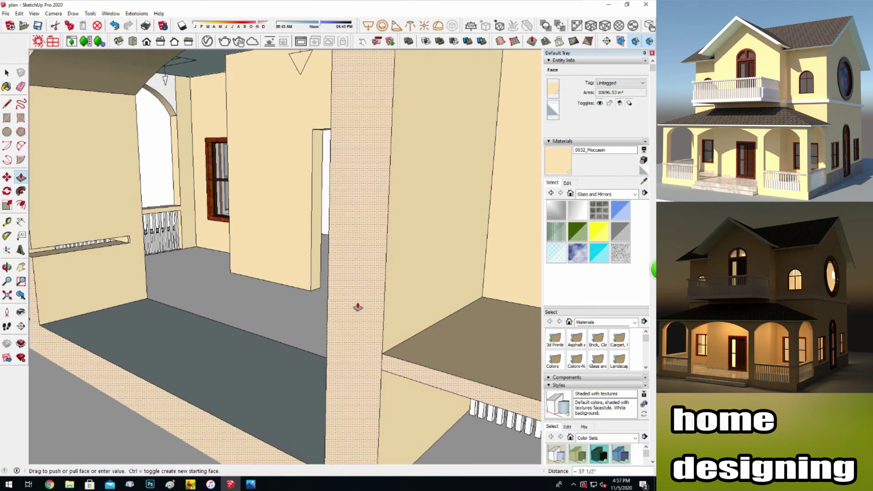
pyautogui.scroll(-4, 173, 249)
pyautogui.scroll(3, 455, 304)
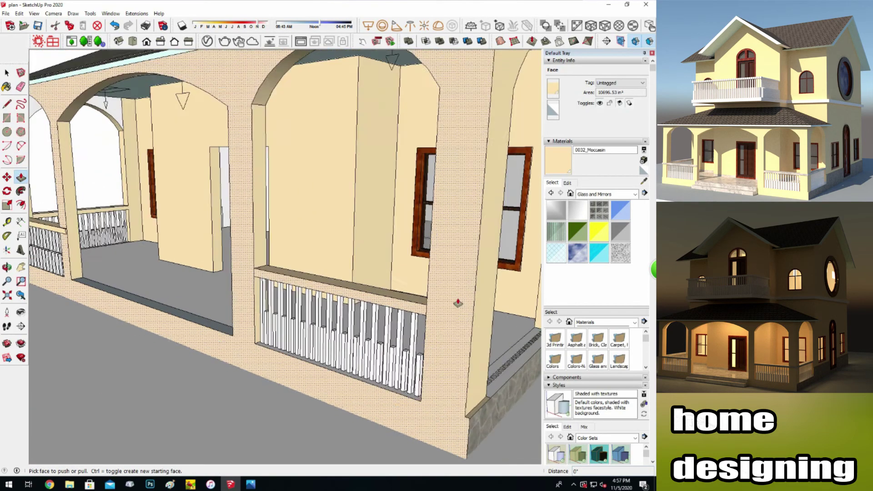
pyautogui.scroll(2, 180, 272)
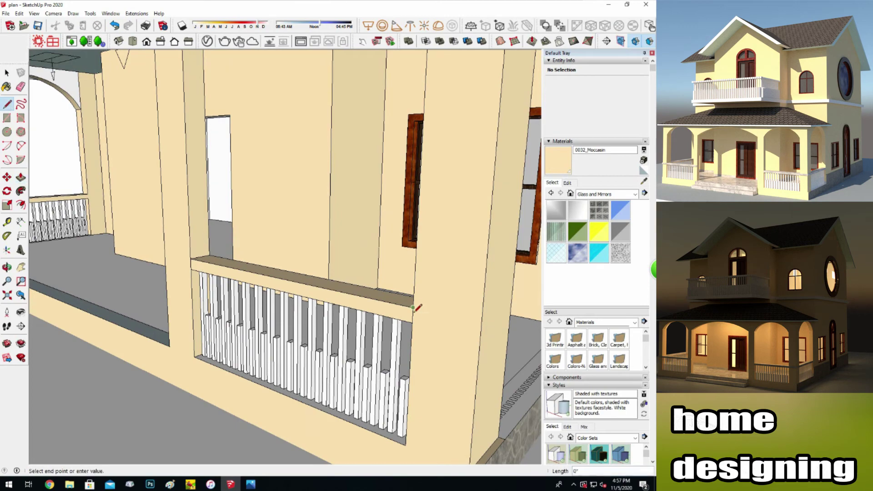
pyautogui.click(20, 179)
pyautogui.scroll(-3, 318, 273)
pyautogui.scroll(-3, 363, 296)
# Orbit around the porch and push a small face beside the doorway.
pyautogui.moveTo(441, 361)
pyautogui.mouseDown(button='middle')
pyautogui.moveTo(475, 258)
pyautogui.moveTo(468, 254)
pyautogui.mouseUp(button='middle')
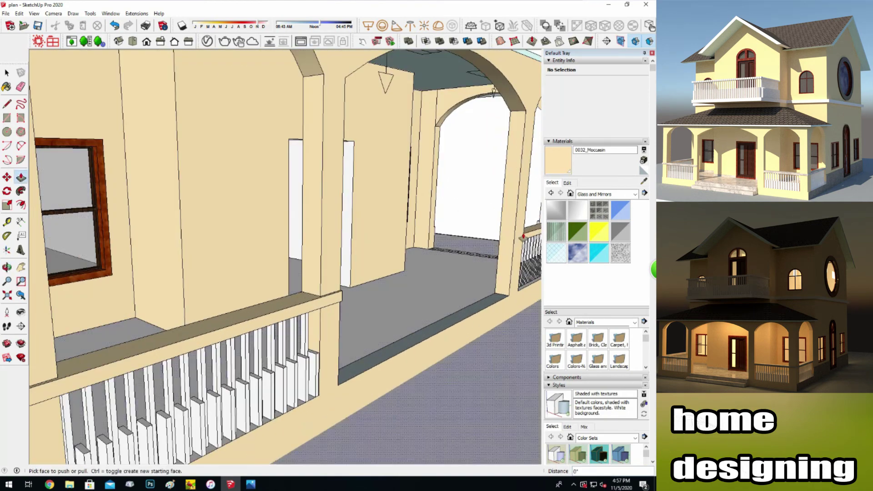
pyautogui.scroll(5, 335, 296)
pyautogui.scroll(2, 537, 236)
pyautogui.click(487, 256)
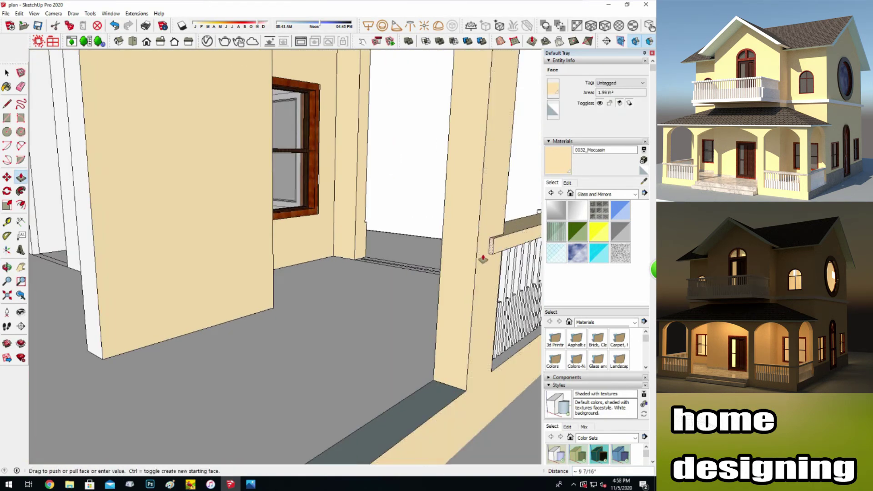
pyautogui.scroll(-5, 306, 285)
# Zoom extents and orbit to a lower, more frontal view of the whole house.
pyautogui.moveTo(305, 285); pyautogui.dragTo(183, 276, button='middle')
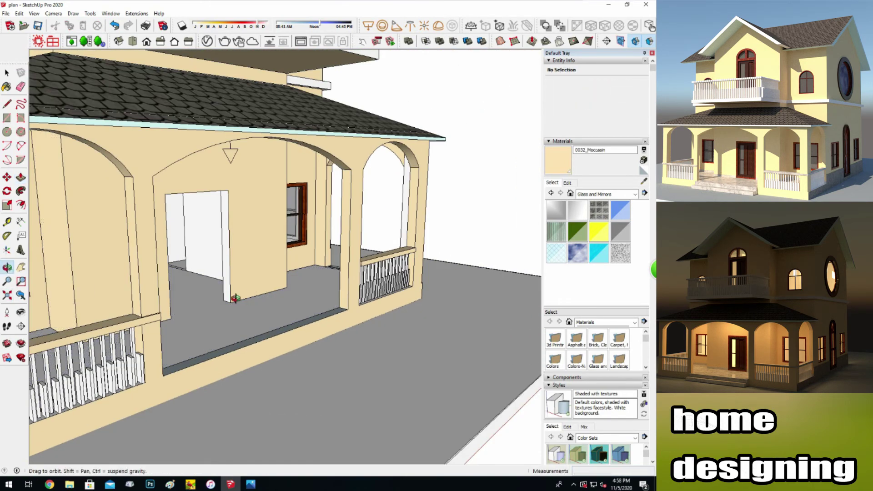
pyautogui.scroll(3, 184, 276)
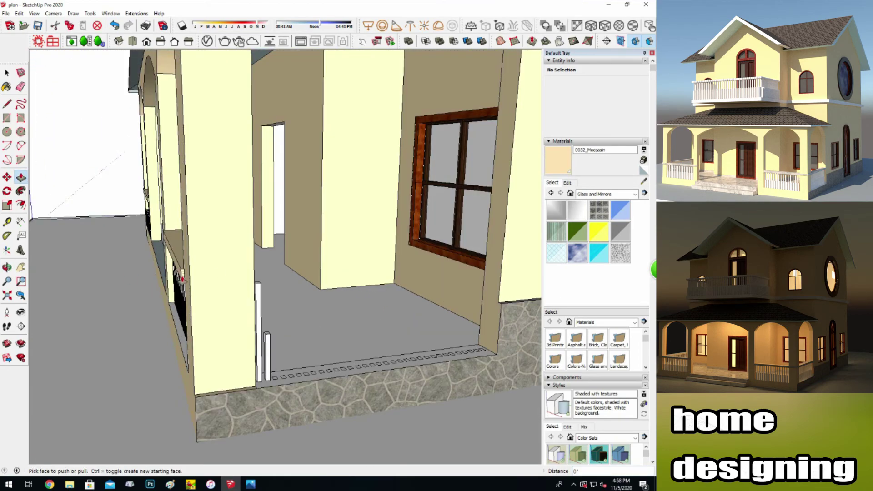
pyautogui.scroll(-4, 111, 315)
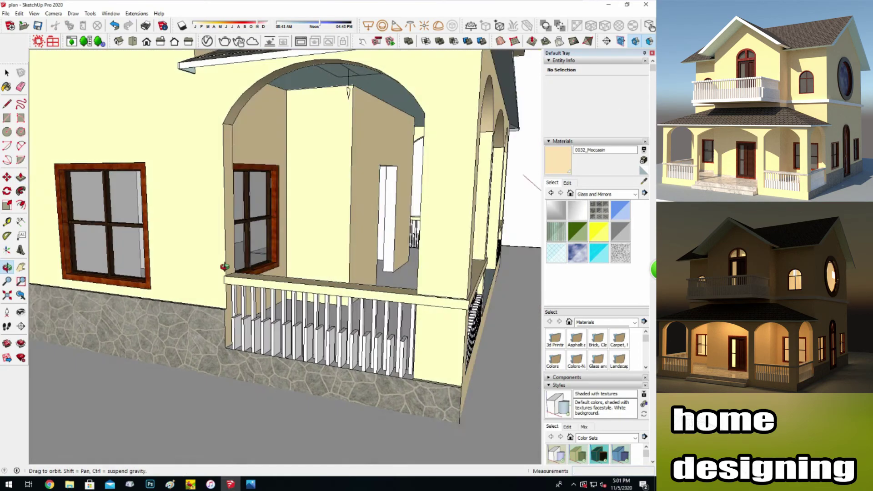
pyautogui.moveTo(111, 316)
pyautogui.mouseDown(button='middle')
pyautogui.moveTo(241, 287)
pyautogui.moveTo(191, 273)
pyautogui.mouseUp(button='middle')
pyautogui.scroll(-5, 241, 287)
pyautogui.click(7, 294)
pyautogui.moveTo(7, 294); pyautogui.dragTo(249, 475, button='middle')
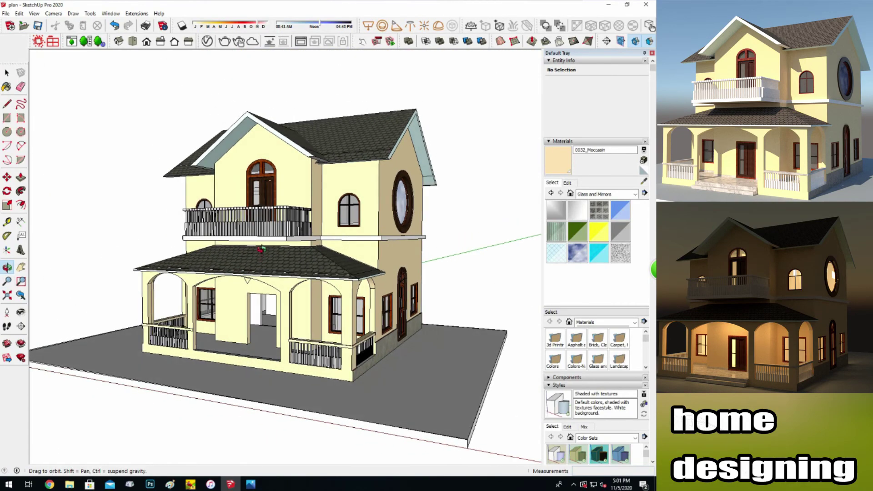
# Zoom in on the porch and draw a line along the porch base.
pyautogui.scroll(5, 263, 318)
pyautogui.scroll(3, 264, 318)
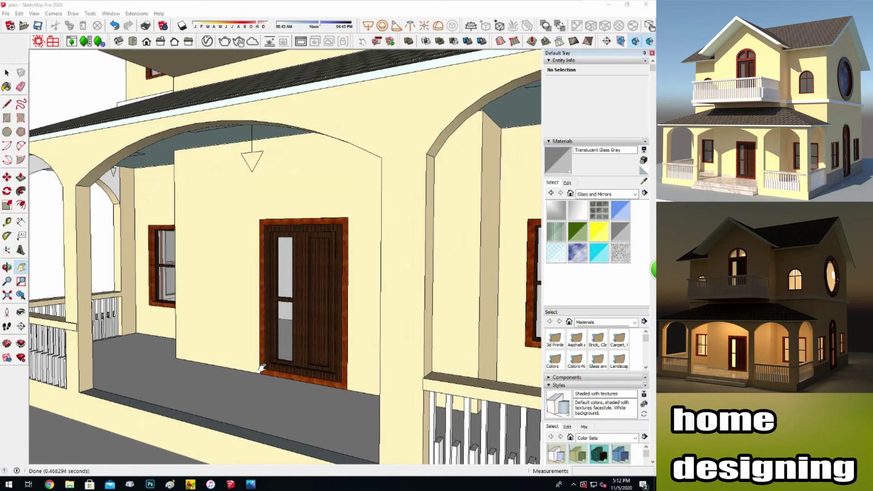
pyautogui.moveTo(264, 318); pyautogui.dragTo(282, 296, button='middle')
pyautogui.press('l')
pyautogui.scroll(1, 141, 339)
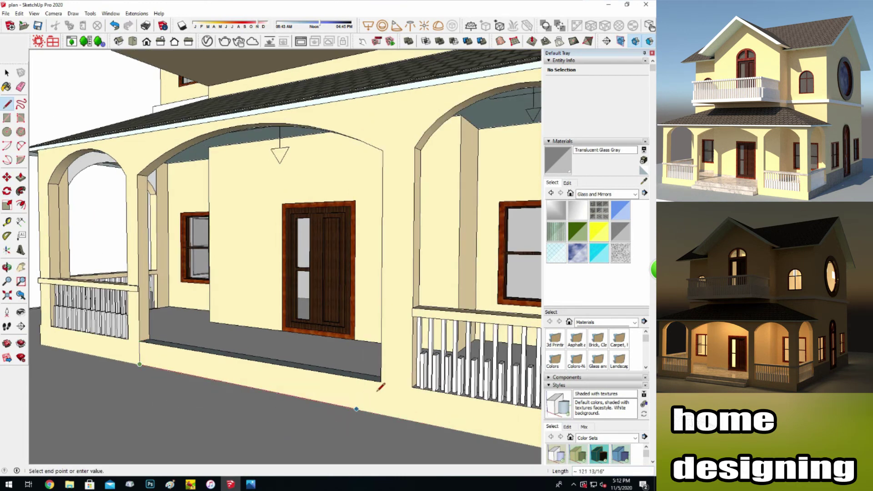
pyautogui.press('Escape')
pyautogui.press('Escape')
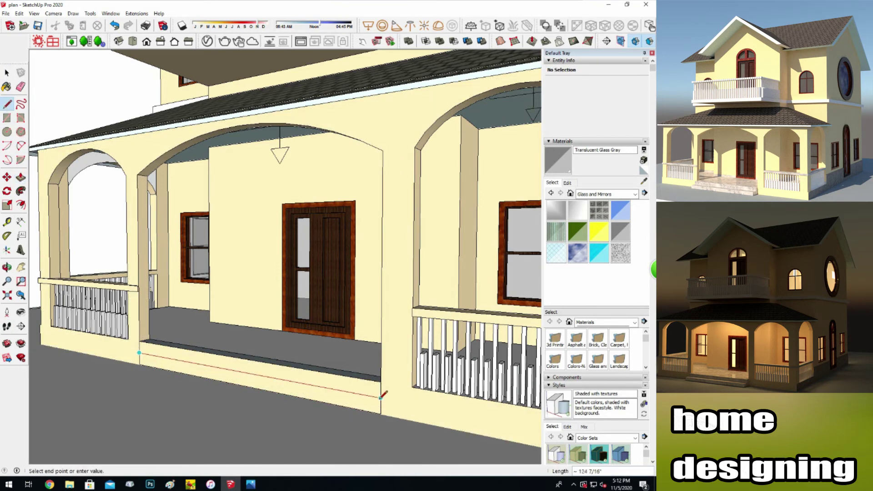
# Push/pull the strip in front of the porch out into two stacked steps.
pyautogui.press('p')
pyautogui.click(266, 387)
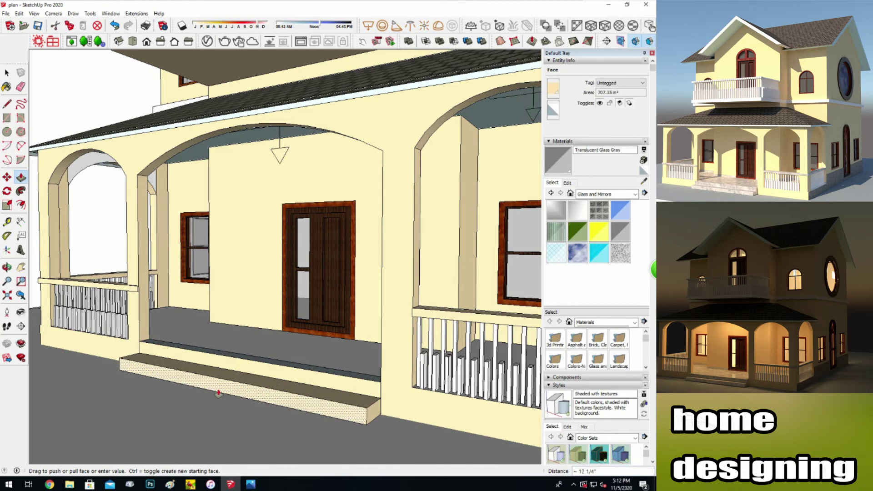
pyautogui.click(266, 375)
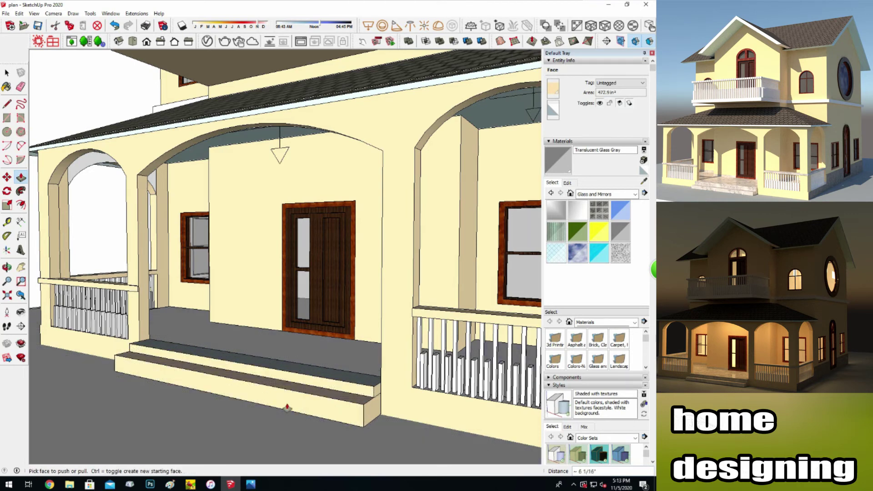
pyautogui.moveTo(284, 402); pyautogui.dragTo(199, 395, button='middle')
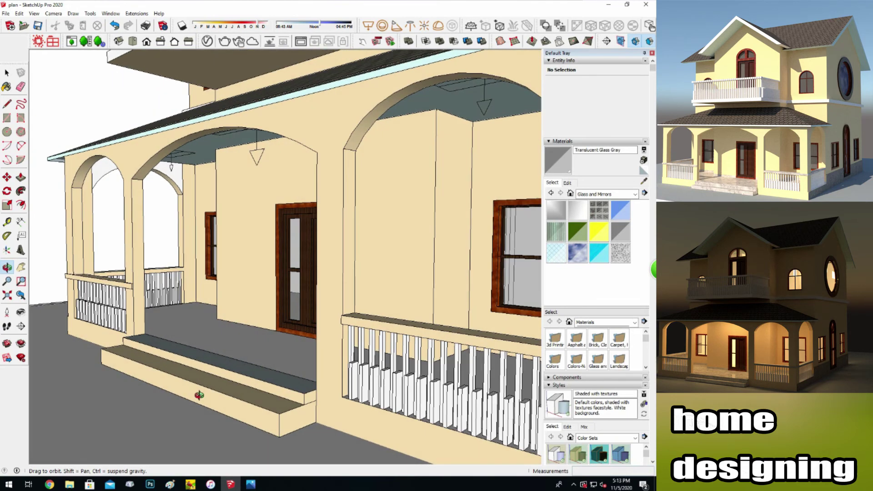
pyautogui.click(199, 396)
pyautogui.doubleClick(198, 395)
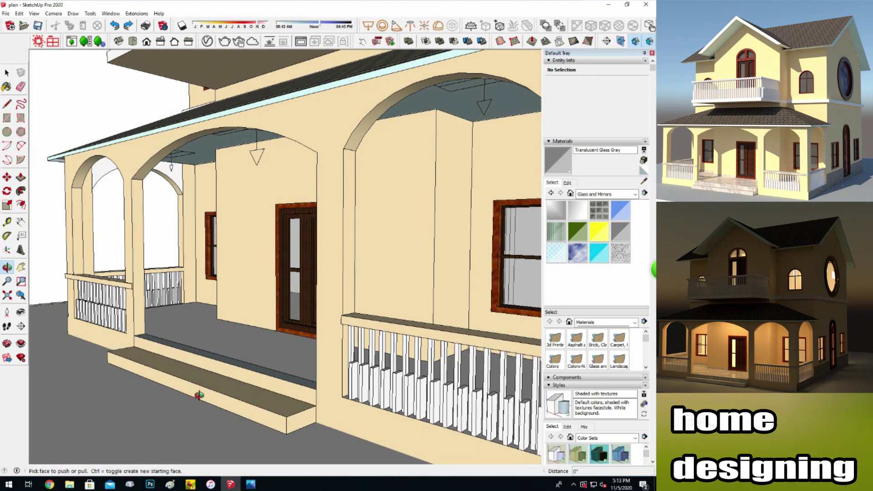
pyautogui.click(21, 177)
pyautogui.click(174, 354)
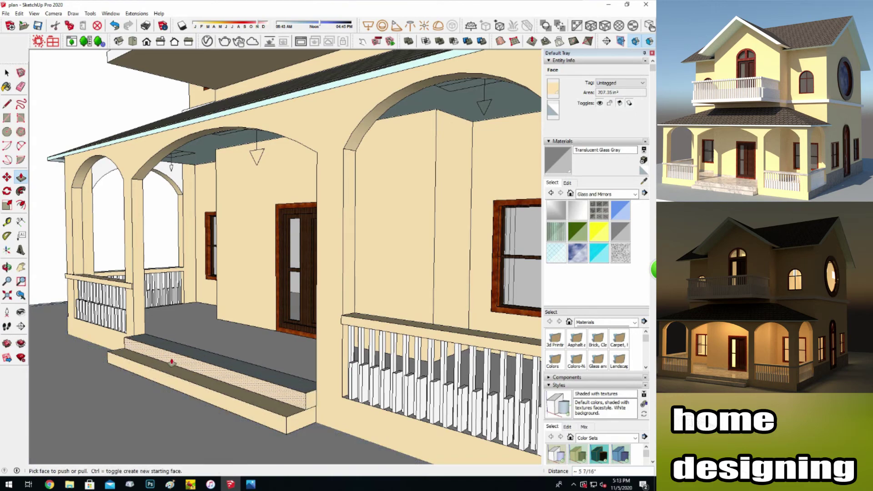
pyautogui.scroll(-5, 173, 363)
pyautogui.moveTo(164, 345)
pyautogui.mouseDown(button='middle')
pyautogui.moveTo(69, 230)
pyautogui.moveTo(76, 218)
pyautogui.mouseUp(button='middle')
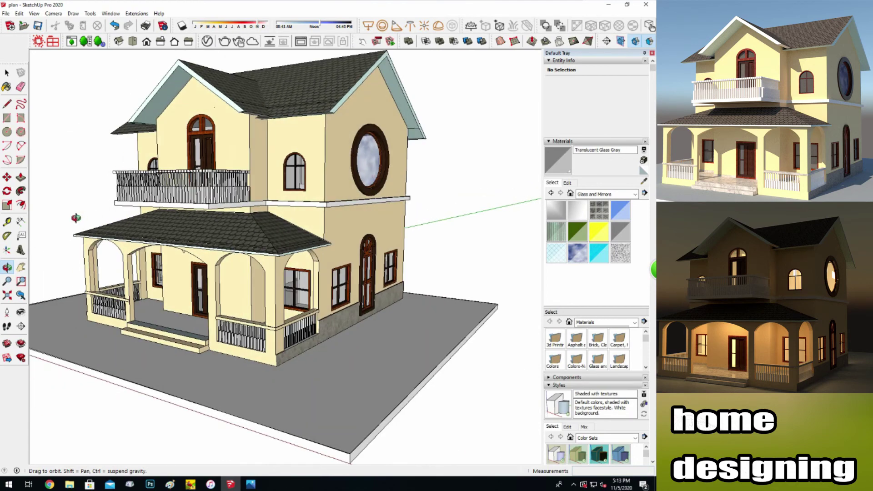
pyautogui.scroll(2, 185, 238)
# Select Carrera Marble from the Stone materials collection.
pyautogui.scroll(3, 186, 237)
pyautogui.click(635, 194)
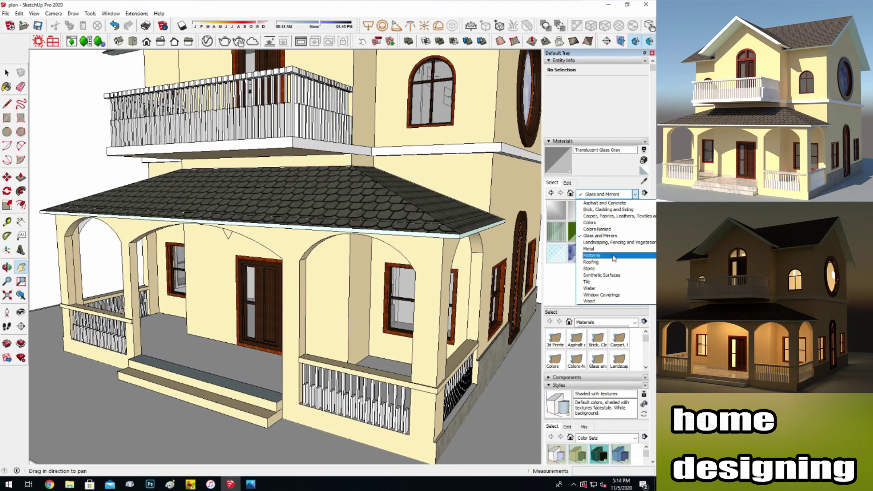
pyautogui.click(612, 272)
pyautogui.click(556, 210)
# Paint the porch floor, both steps and risers, railing cap and pillar side with marble.
pyautogui.scroll(3, 243, 366)
pyautogui.click(242, 391)
pyautogui.click(212, 398)
pyautogui.click(212, 428)
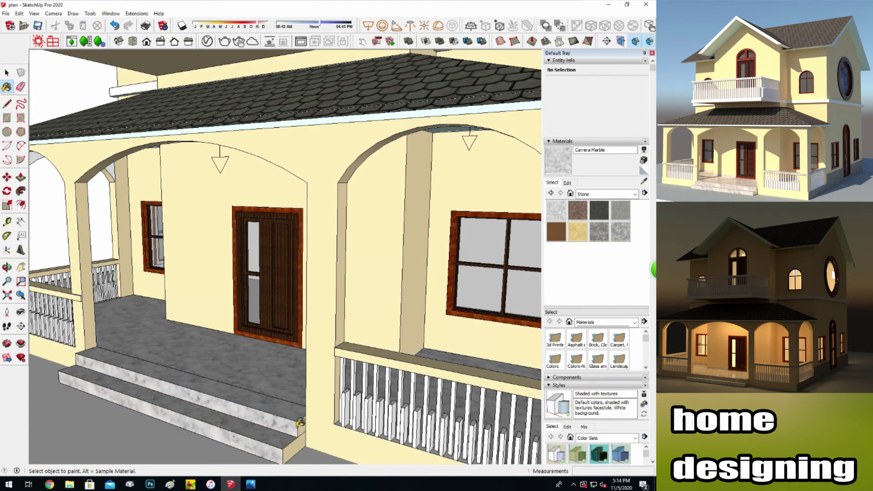
pyautogui.moveTo(194, 417); pyautogui.dragTo(346, 398, button='middle')
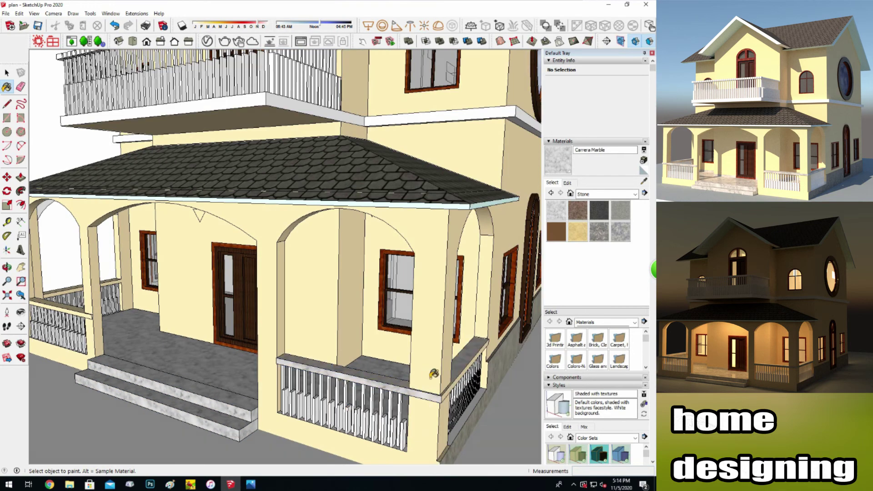
pyautogui.scroll(3, 156, 360)
pyautogui.scroll(2, 103, 312)
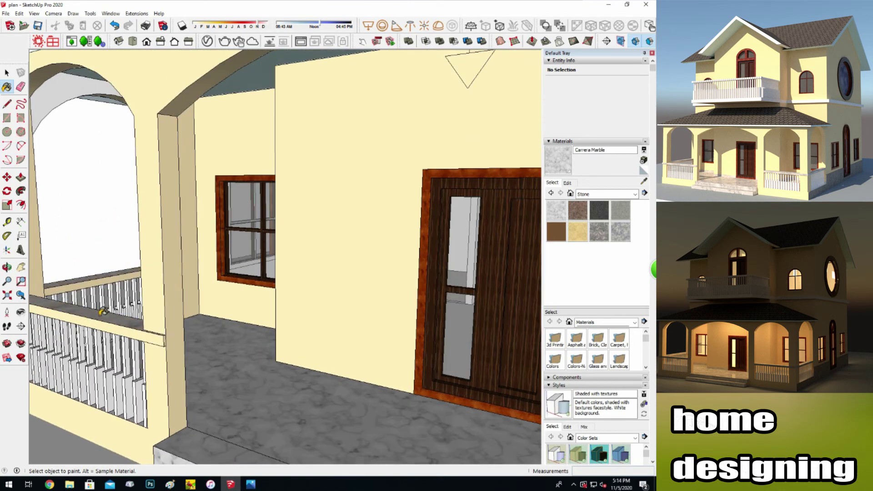
pyautogui.click(94, 276)
# Orbit around the pillar, porch and balcony corner to inspect the marble.
pyautogui.click(7, 267)
pyautogui.moveTo(137, 254); pyautogui.dragTo(199, 262)
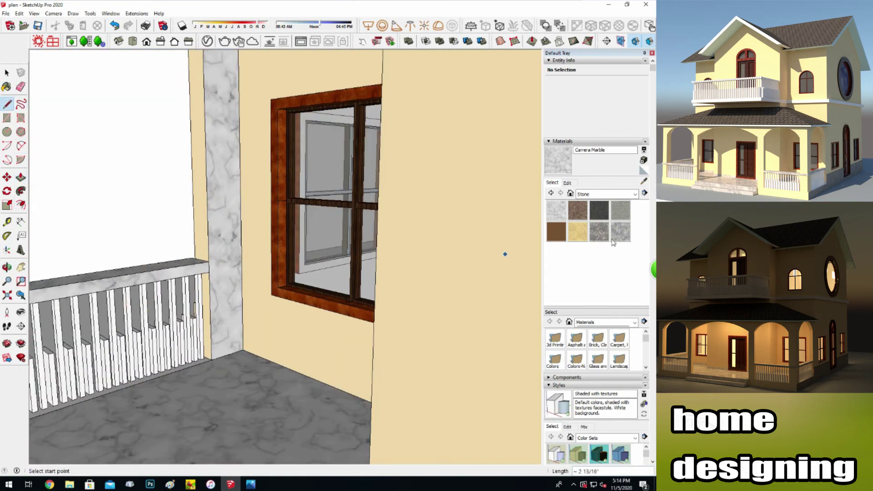
pyautogui.moveTo(214, 302); pyautogui.dragTo(261, 327, button='middle')
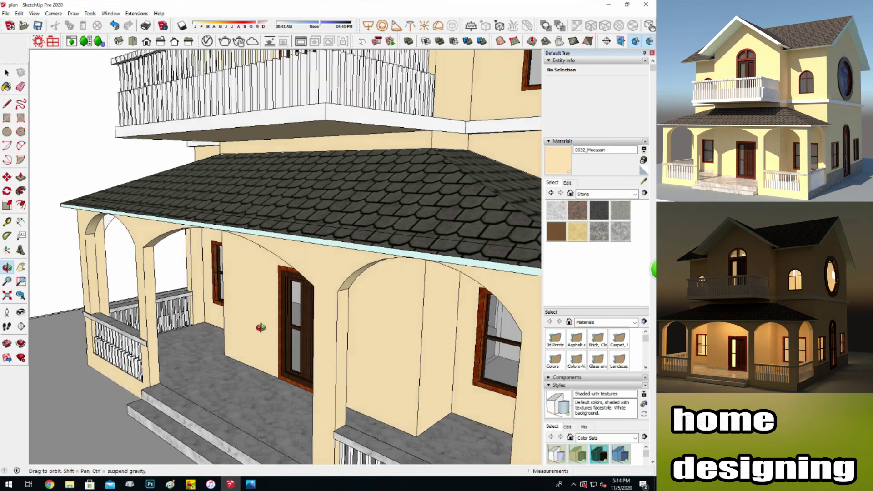
pyautogui.moveTo(261, 327); pyautogui.dragTo(592, 210)
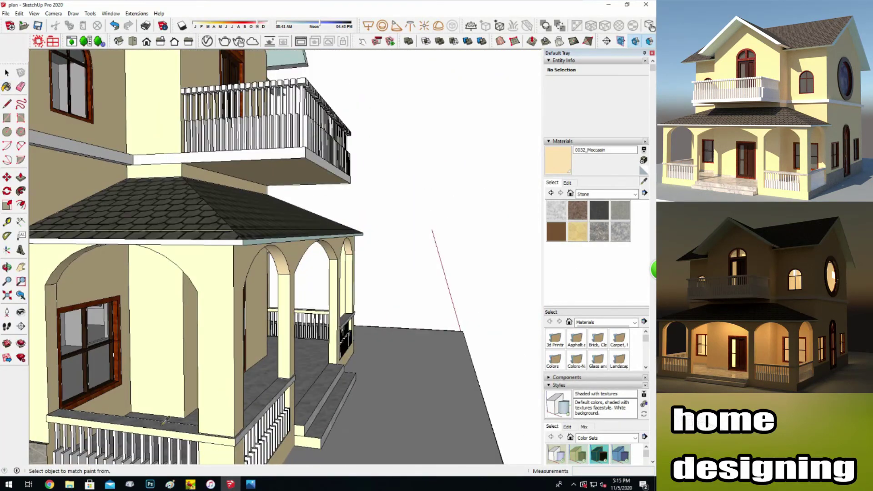
# Raise Carrera Marble's V-Ray refraction IOR to 25 in the Asset Editor.
pyautogui.moveTo(151, 423); pyautogui.dragTo(263, 401, button='middle')
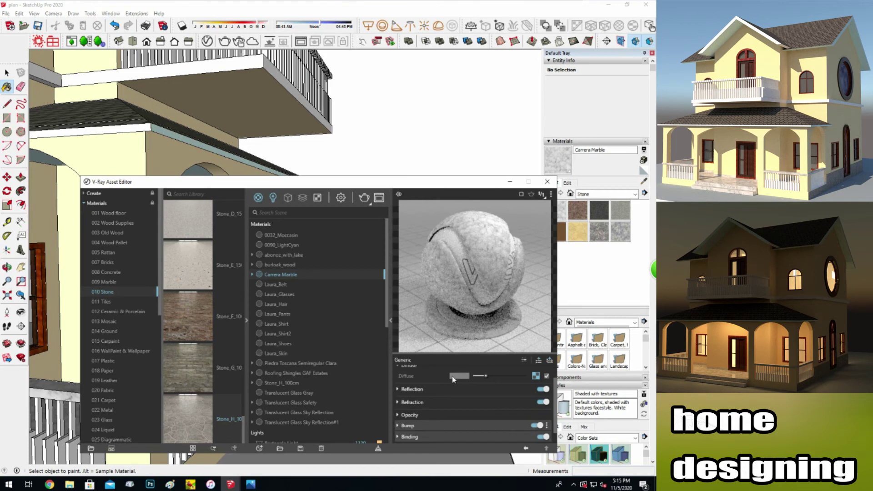
pyautogui.click(399, 375)
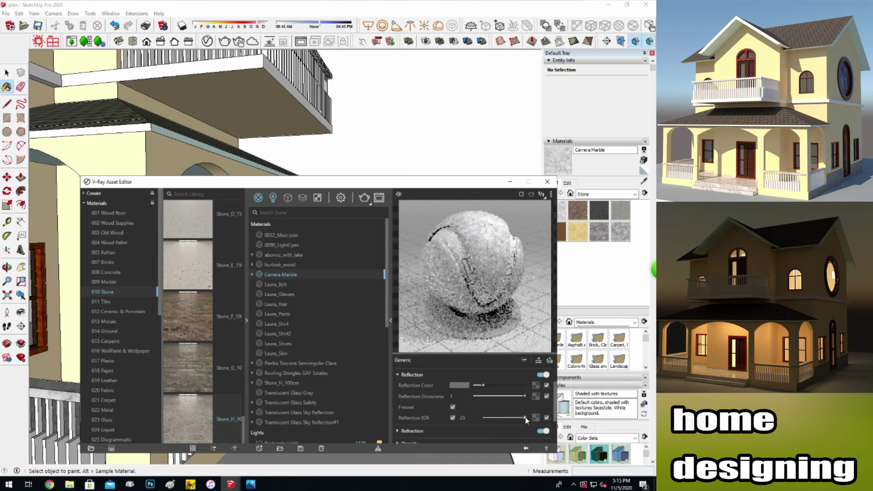
pyautogui.click(453, 430)
pyautogui.scroll(-1, 453, 431)
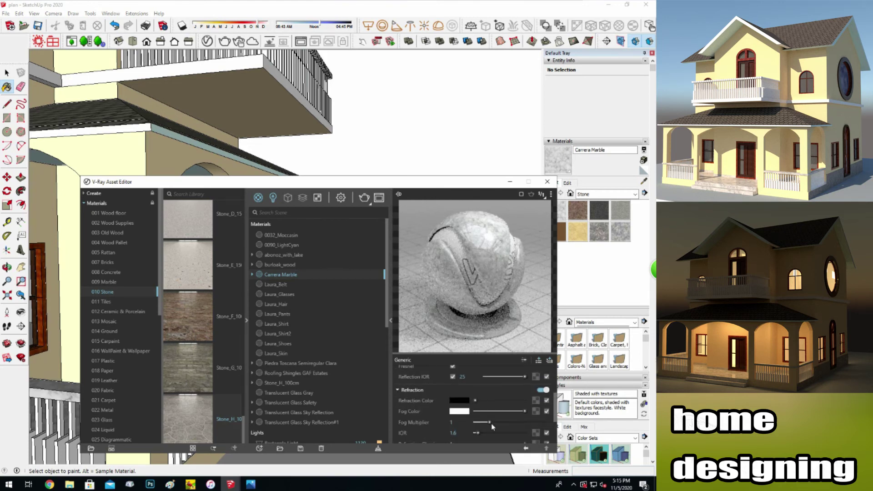
pyautogui.moveTo(481, 432); pyautogui.dragTo(510, 435)
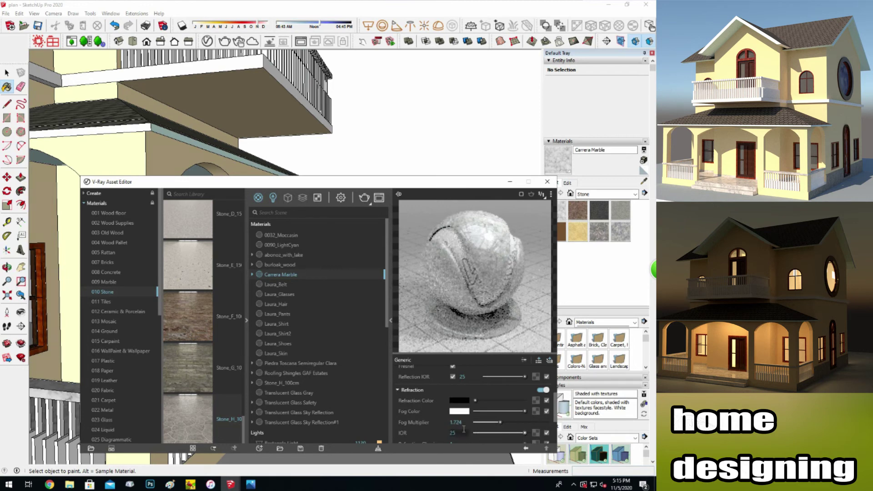
pyautogui.scroll(-2, 471, 429)
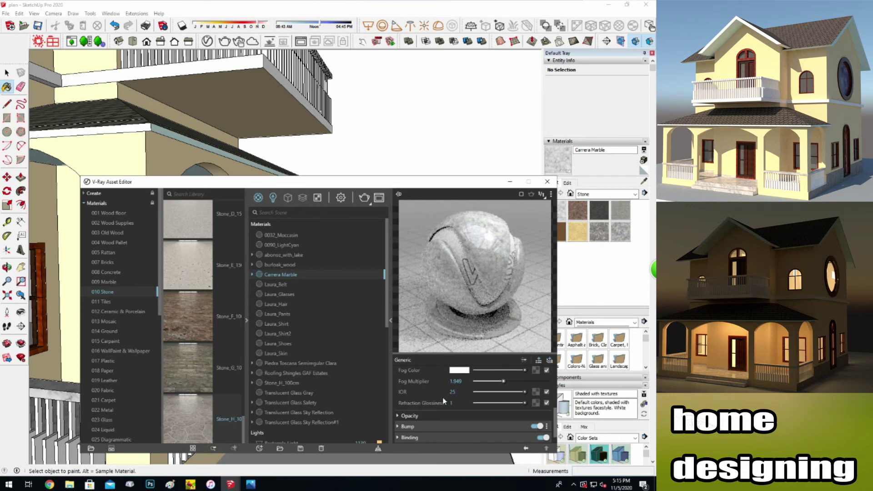
pyautogui.scroll(2, 443, 397)
pyautogui.scroll(2, 443, 400)
pyautogui.click(547, 182)
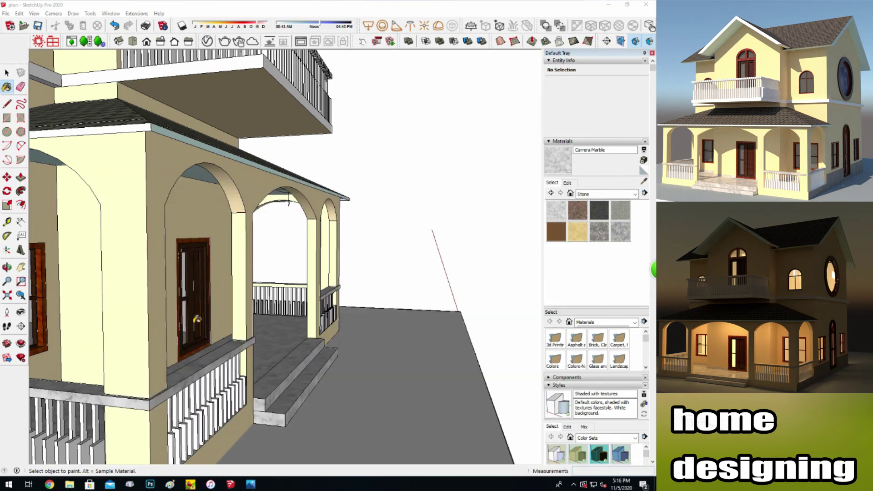
pyautogui.click(567, 183)
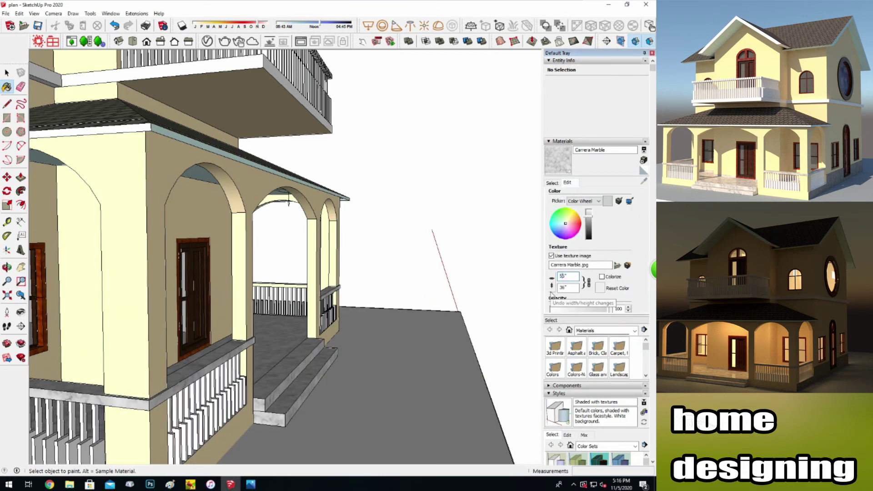
# Reset the marble texture to 56-inch squares and render the porch view in V-Ray.
pyautogui.click(551, 294)
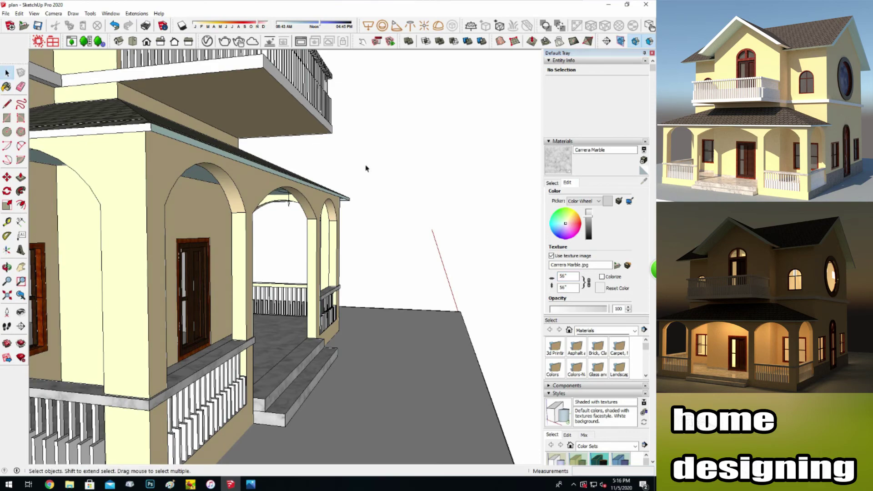
pyautogui.moveTo(178, 287); pyautogui.dragTo(183, 333)
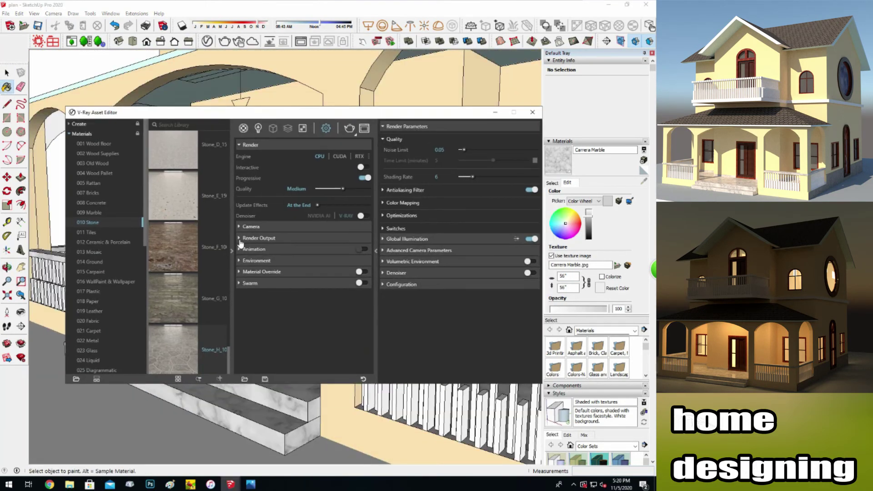
pyautogui.click(240, 239)
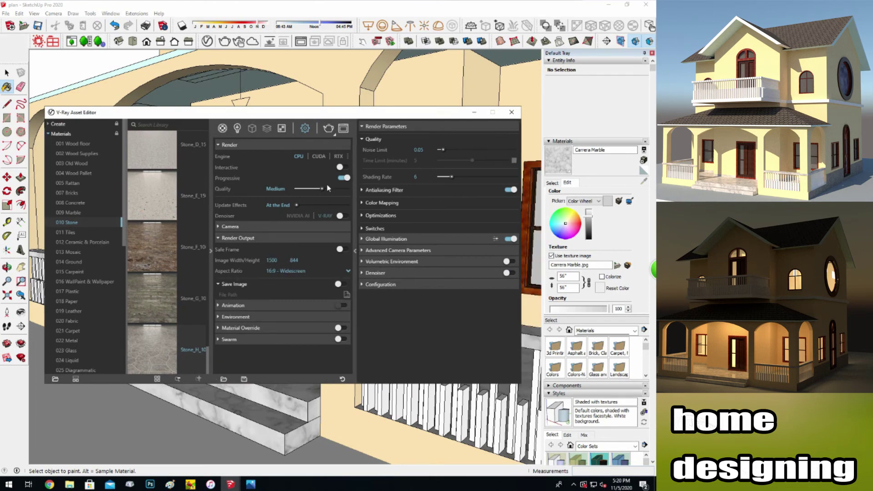
pyautogui.click(329, 129)
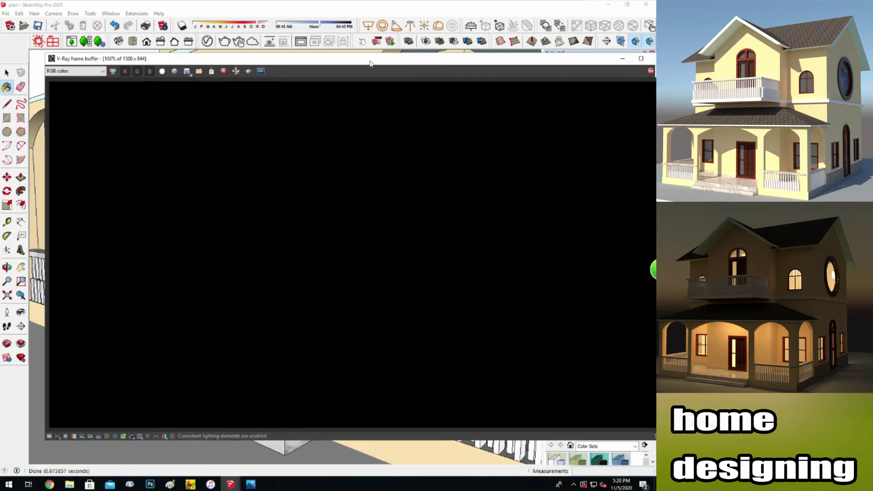
pyautogui.moveTo(370, 64); pyautogui.dragTo(342, 65)
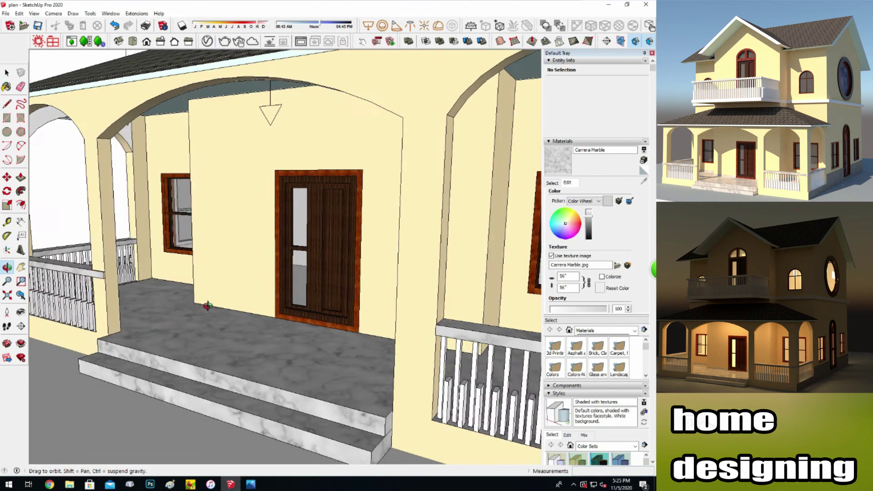
pyautogui.moveTo(208, 306)
pyautogui.mouseDown()
pyautogui.moveTo(220, 296)
pyautogui.moveTo(272, 301)
pyautogui.mouseUp()
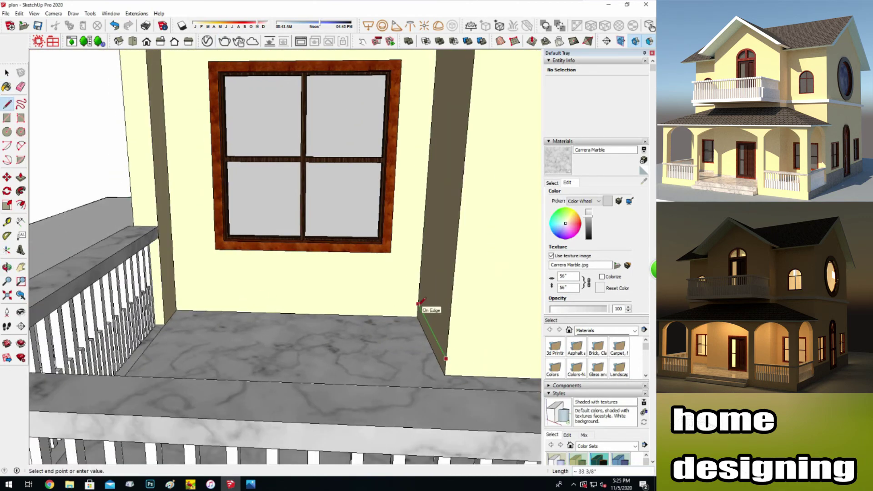
# Pull the long skirting strip out from the wall base and paint it Carrera Marble.
pyautogui.click(175, 296)
pyautogui.press('p')
pyautogui.scroll(3, 136, 309)
pyautogui.click(115, 315)
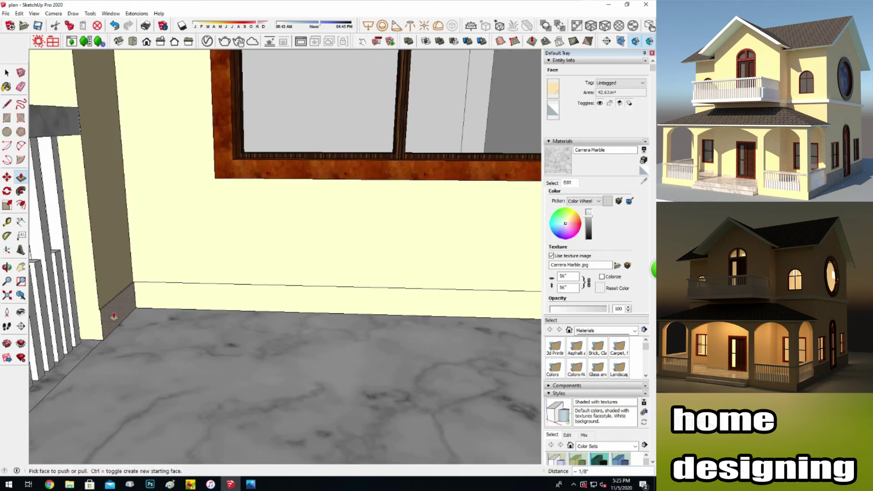
pyautogui.click(127, 304)
pyautogui.click(124, 303)
pyautogui.scroll(2, 114, 318)
pyautogui.scroll(2, 104, 332)
pyautogui.press('b')
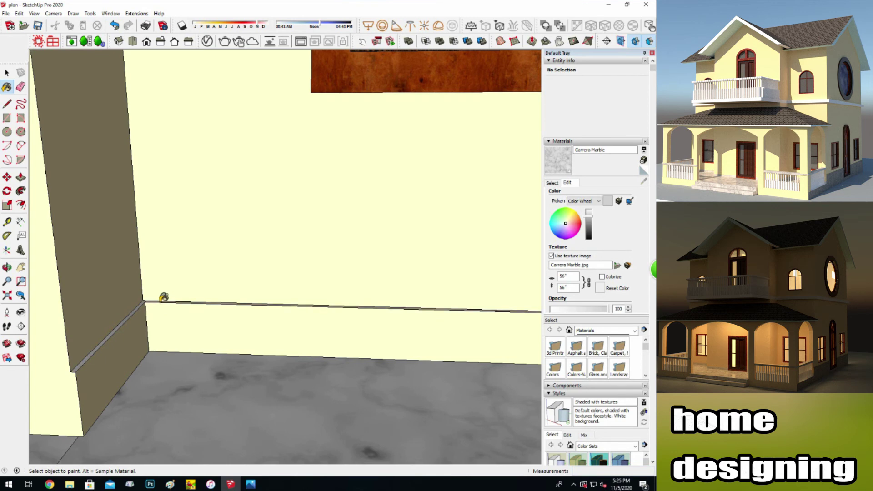
pyautogui.click(163, 298)
# Pull out the thin skirting face at the corner of the wall under the window.
pyautogui.scroll(-3, 70, 386)
pyautogui.moveTo(70, 343)
pyautogui.keyDown('shift'); pyautogui.mouseDown(button='middle')
pyautogui.moveTo(126, 290)
pyautogui.moveTo(136, 314)
pyautogui.mouseUp(button='middle'); pyautogui.keyUp('shift')
pyautogui.moveTo(159, 341)
pyautogui.mouseDown(button='middle')
pyautogui.moveTo(364, 390)
pyautogui.moveTo(224, 374)
pyautogui.moveTo(383, 336)
pyautogui.moveTo(182, 273)
pyautogui.moveTo(46, 191)
pyautogui.mouseUp(button='middle')
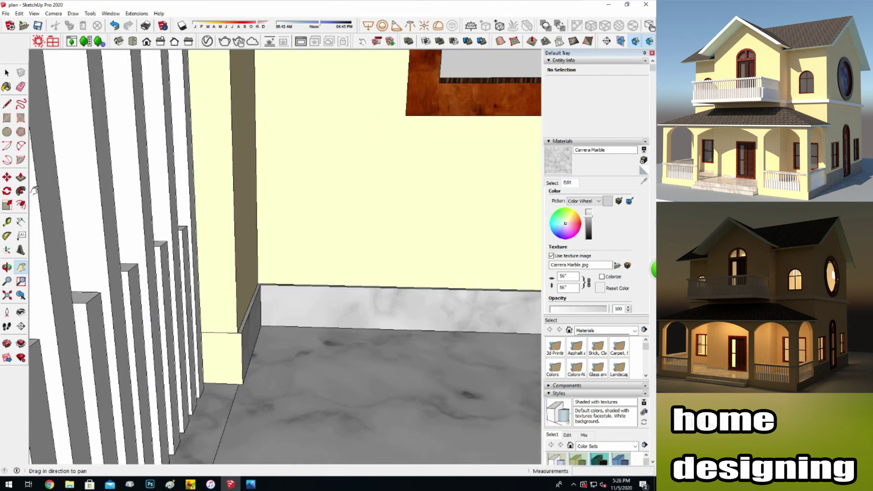
pyautogui.click(21, 178)
pyautogui.moveTo(212, 321)
pyautogui.mouseDown(button='middle')
pyautogui.moveTo(241, 339)
pyautogui.moveTo(244, 381)
pyautogui.moveTo(367, 397)
pyautogui.mouseUp(button='middle')
pyautogui.press('b')
pyautogui.scroll(3, 367, 397)
pyautogui.press('p')
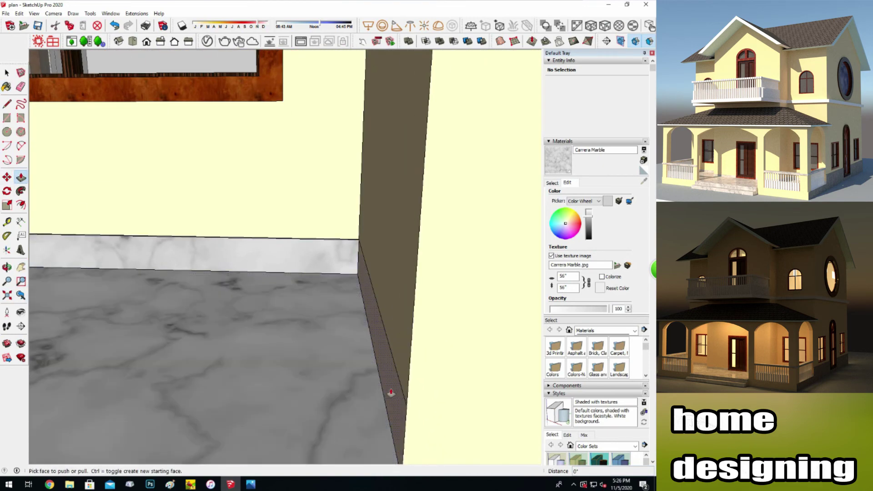
pyautogui.click(393, 395)
pyautogui.press('b')
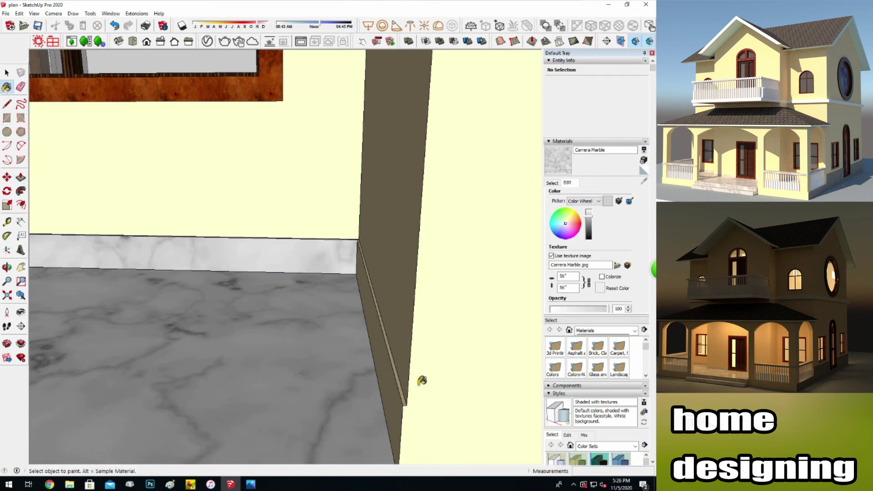
# Draw the skirting line along the bottom of the plain wall beside the door.
pyautogui.moveTo(403, 393); pyautogui.dragTo(156, 340, button='middle')
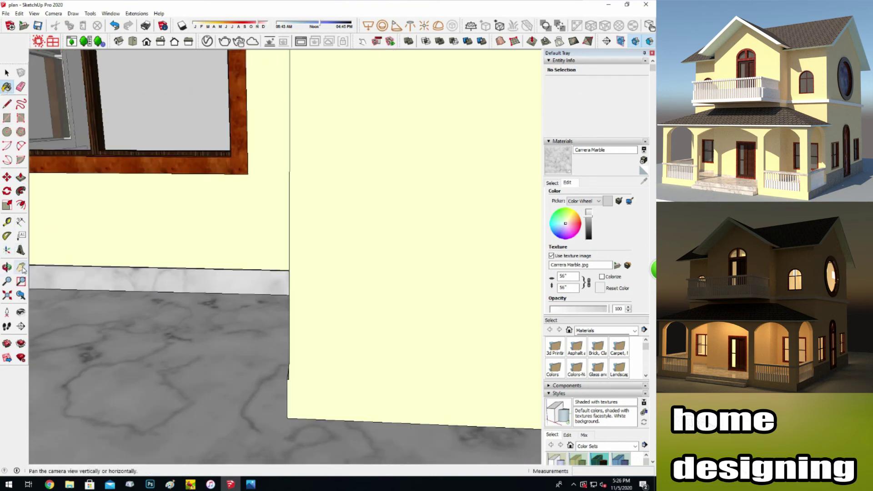
pyautogui.moveTo(318, 273); pyautogui.dragTo(108, 204, button='middle')
pyautogui.press('l')
pyautogui.scroll(-3, 51, 281)
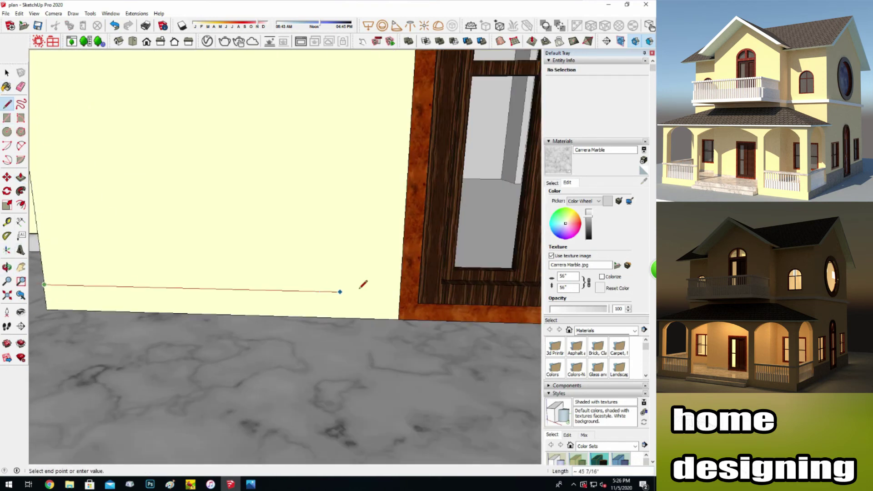
pyautogui.click(400, 293)
pyautogui.keyDown('shift'); pyautogui.moveTo(400, 293); pyautogui.dragTo(21, 205, button='middle'); pyautogui.keyUp('shift')
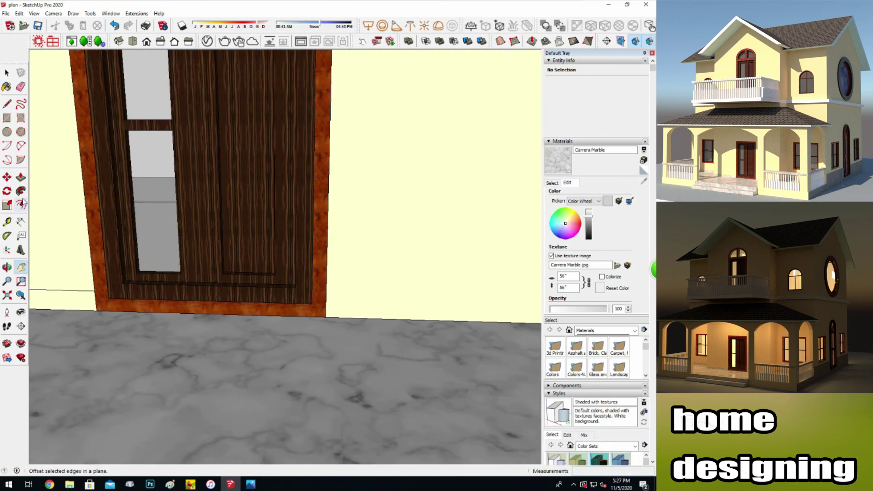
pyautogui.scroll(-3, 337, 291)
pyautogui.scroll(3, 123, 289)
pyautogui.scroll(2, 129, 288)
# Pull that wall-base strip out about 1/4" and paint it with marble.
pyautogui.press('p')
pyautogui.moveTo(228, 325); pyautogui.dragTo(230, 331)
pyautogui.scroll(2, 230, 332)
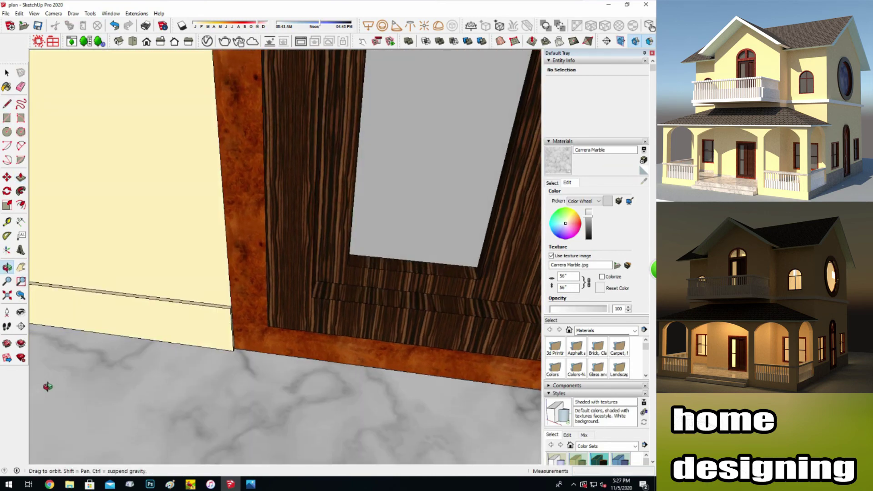
pyautogui.moveTo(191, 331); pyautogui.dragTo(27, 119, button='middle')
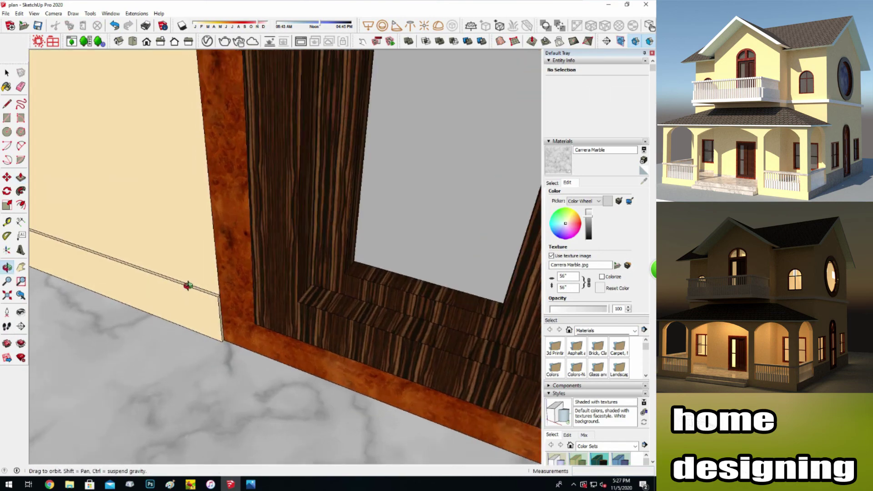
pyautogui.click(126, 286)
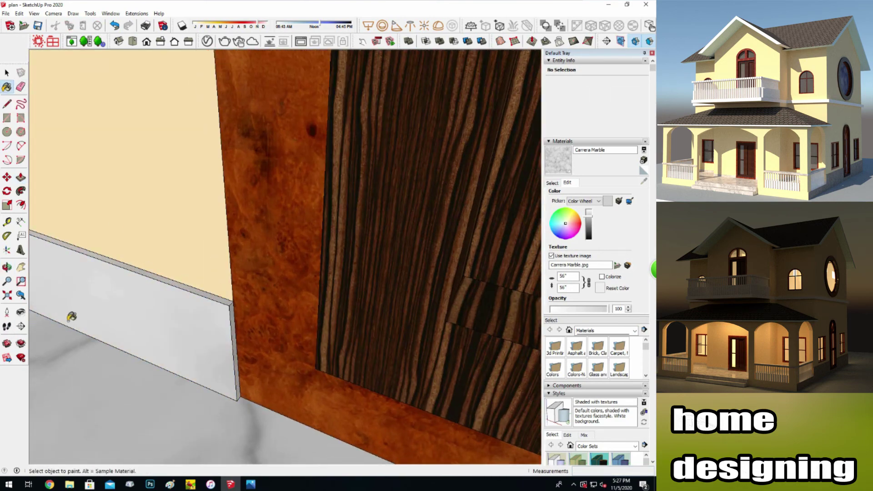
pyautogui.scroll(-3, 205, 316)
pyautogui.moveTo(88, 302)
pyautogui.keyDown('shift'); pyautogui.mouseDown(button='middle')
pyautogui.moveTo(318, 292)
pyautogui.moveTo(152, 283)
pyautogui.mouseUp(button='middle'); pyautogui.keyUp('shift')
pyautogui.scroll(-2, 369, 351)
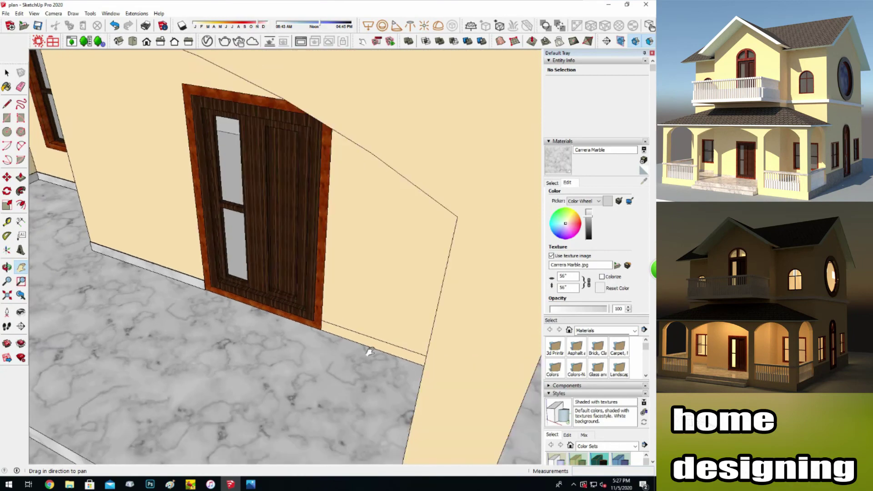
pyautogui.scroll(3, 369, 352)
# Paint the skirting's small end face by the door with marble.
pyautogui.press('p')
pyautogui.scroll(3, 291, 329)
pyautogui.press('o')
pyautogui.moveTo(156, 335); pyautogui.dragTo(449, 303)
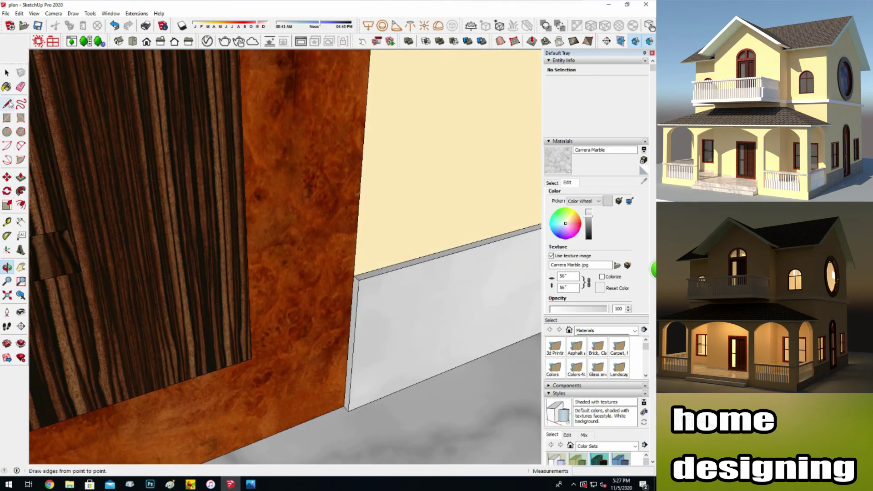
pyautogui.click(359, 288)
pyautogui.moveTo(359, 288)
pyautogui.mouseDown(button='middle')
pyautogui.moveTo(73, 302)
pyautogui.moveTo(98, 304)
pyautogui.mouseUp(button='middle')
pyautogui.moveTo(122, 359)
pyautogui.mouseDown(button='middle')
pyautogui.moveTo(361, 245)
pyautogui.moveTo(171, 209)
pyautogui.moveTo(127, 247)
pyautogui.moveTo(178, 212)
pyautogui.moveTo(165, 249)
pyautogui.mouseUp(button='middle')
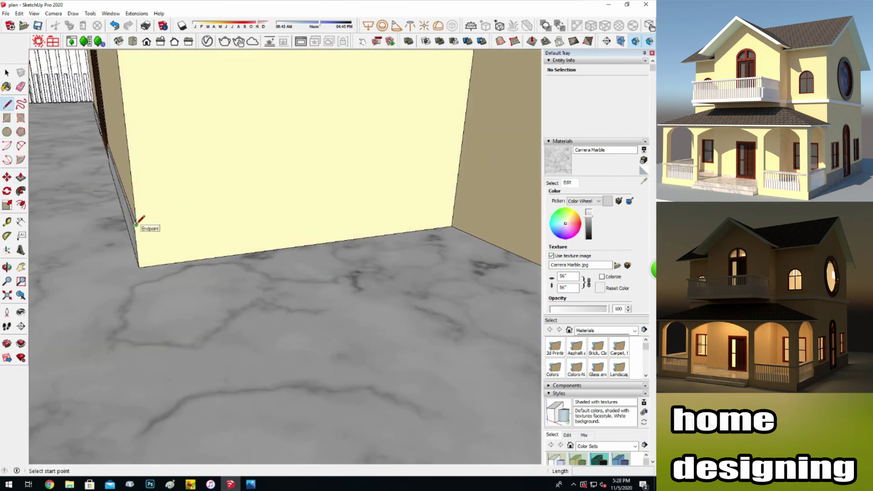
# Finish pulling out the corner skirting strip by the marble floor and paint it marble.
pyautogui.moveTo(215, 203)
pyautogui.mouseDown(button='middle')
pyautogui.moveTo(68, 193)
pyautogui.moveTo(127, 277)
pyautogui.moveTo(417, 354)
pyautogui.moveTo(123, 259)
pyautogui.moveTo(29, 298)
pyautogui.moveTo(35, 259)
pyautogui.moveTo(216, 328)
pyautogui.moveTo(312, 249)
pyautogui.moveTo(66, 270)
pyautogui.mouseUp(button='middle')
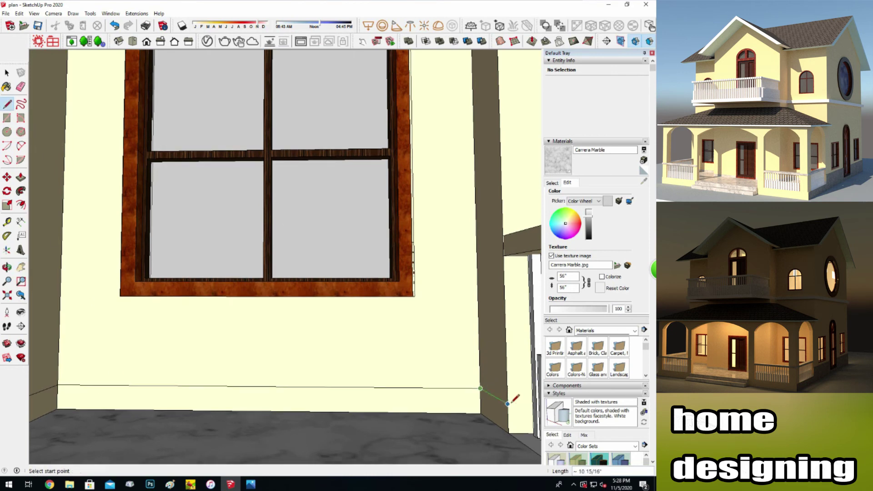
pyautogui.moveTo(210, 409)
pyautogui.mouseDown(button='middle')
pyautogui.moveTo(255, 345)
pyautogui.moveTo(277, 282)
pyautogui.moveTo(146, 312)
pyautogui.moveTo(117, 406)
pyautogui.moveTo(136, 354)
pyautogui.mouseUp(button='middle')
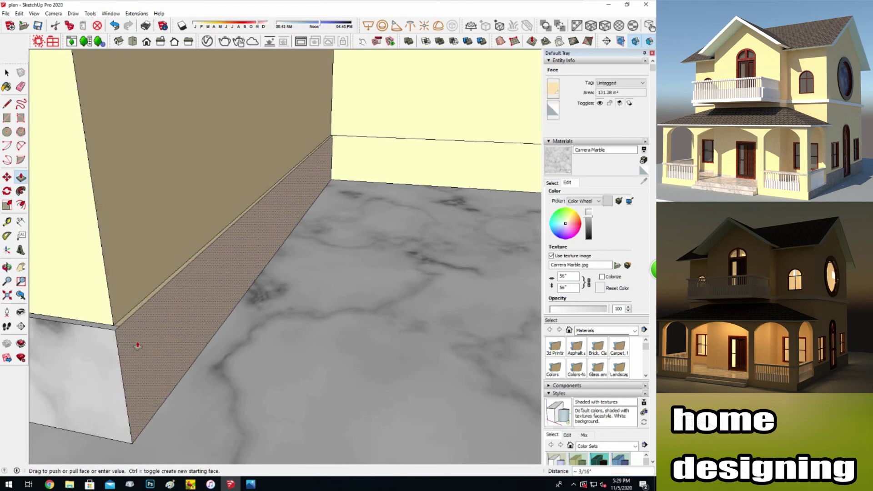
pyautogui.click(135, 345)
pyautogui.press('b')
pyautogui.click(145, 321)
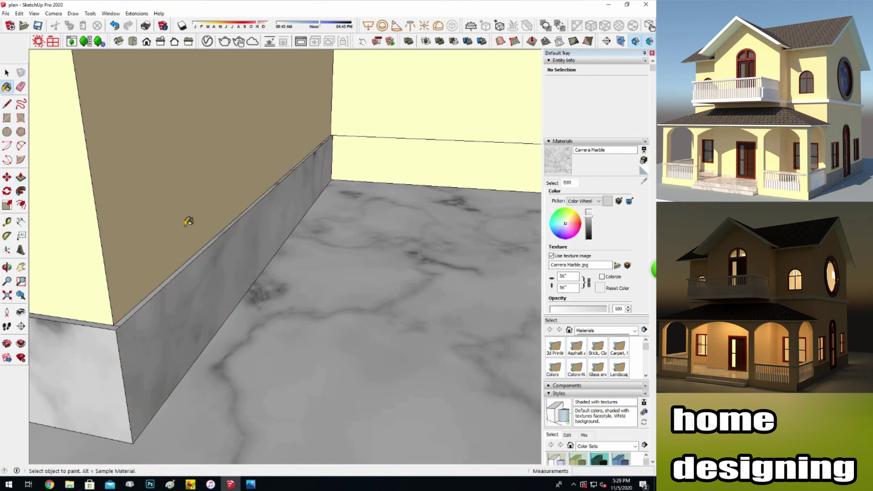
# Pull the lower strip of the large yellow wall out about 1/4".
pyautogui.moveTo(210, 207)
pyautogui.keyDown('shift'); pyautogui.mouseDown(button='middle')
pyautogui.moveTo(272, 380)
pyautogui.moveTo(47, 191)
pyautogui.mouseUp(button='middle'); pyautogui.keyUp('shift')
pyautogui.press('p')
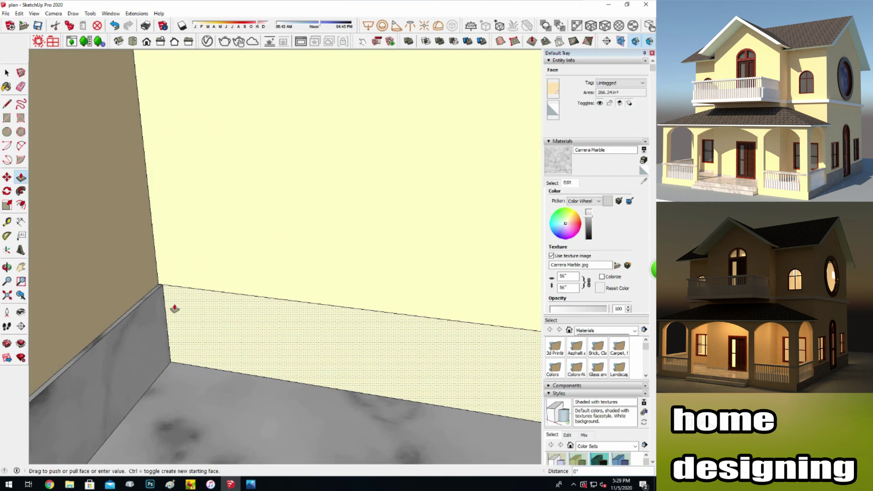
pyautogui.moveTo(171, 308); pyautogui.dragTo(171, 306)
pyautogui.moveTo(106, 305)
pyautogui.mouseDown(button='middle')
pyautogui.moveTo(222, 308)
pyautogui.moveTo(234, 364)
pyautogui.moveTo(165, 279)
pyautogui.mouseUp(button='middle')
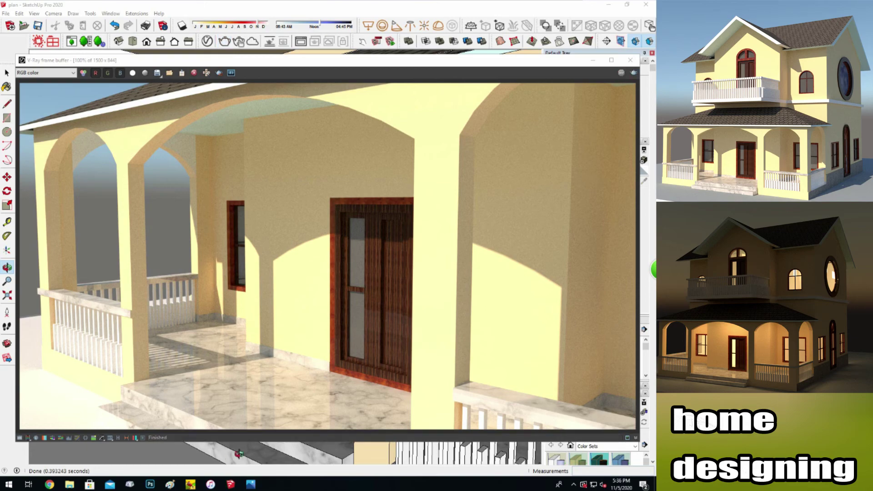
# Frame the camera inside the porch corridor and render it with V-Ray.
pyautogui.click(250, 484)
pyautogui.scroll(-3, 287, 298)
pyautogui.moveTo(286, 299); pyautogui.dragTo(324, 426)
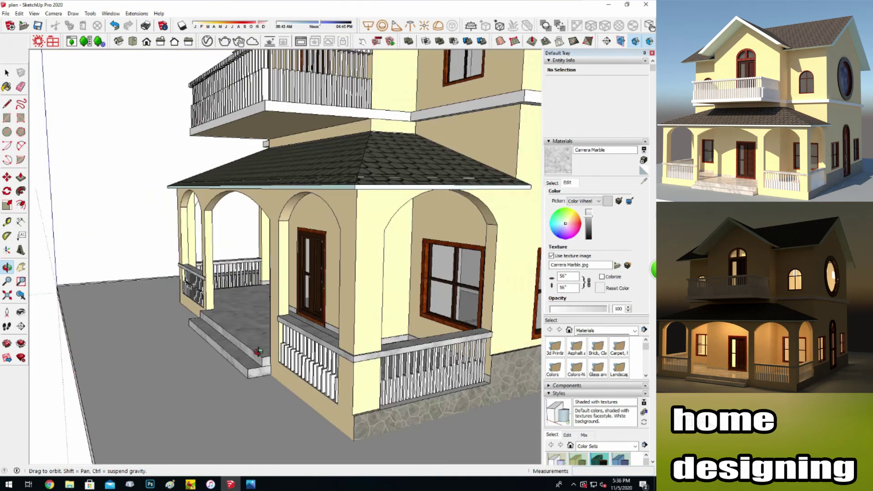
pyautogui.scroll(5, 324, 426)
pyautogui.scroll(5, 324, 426)
pyautogui.scroll(5, 302, 355)
pyautogui.moveTo(302, 355); pyautogui.dragTo(343, 347)
pyautogui.hotkey('ctrl', 'r')
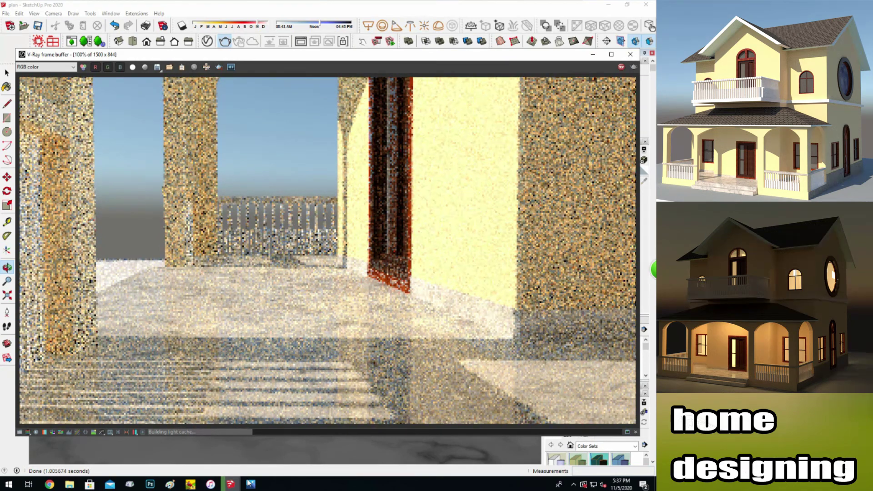
pyautogui.click(191, 453)
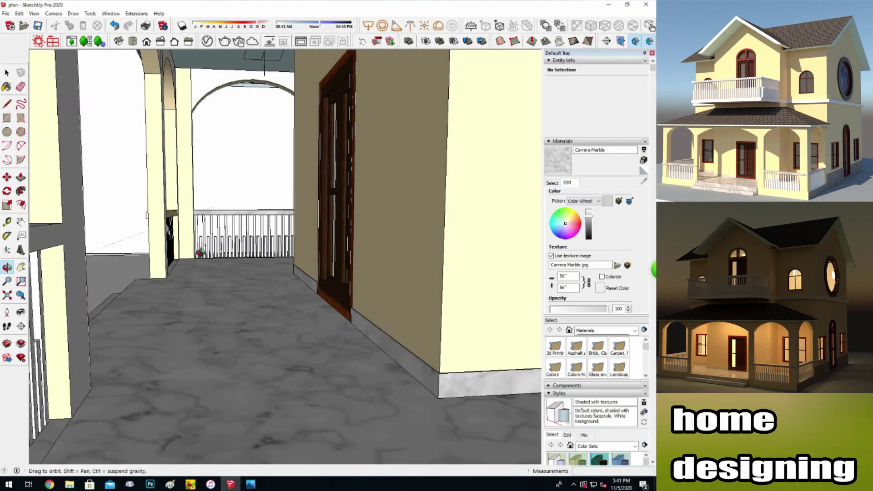
pyautogui.moveTo(200, 252); pyautogui.dragTo(326, 288)
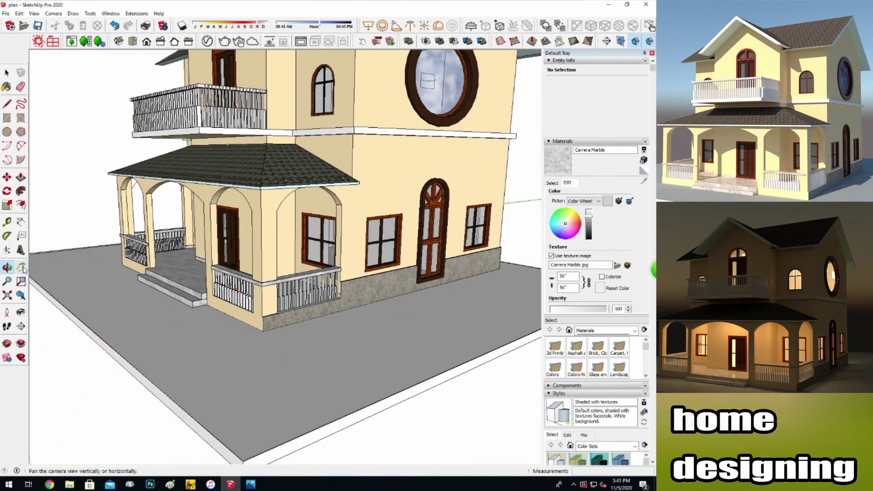
pyautogui.hotkey('shift', 'z')
pyautogui.click(7, 268)
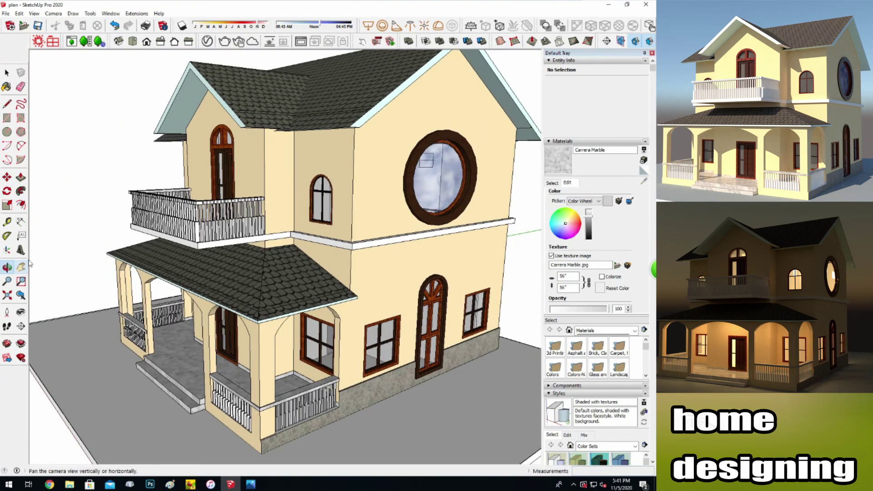
pyautogui.moveTo(136, 318); pyautogui.dragTo(264, 414)
pyautogui.click(250, 484)
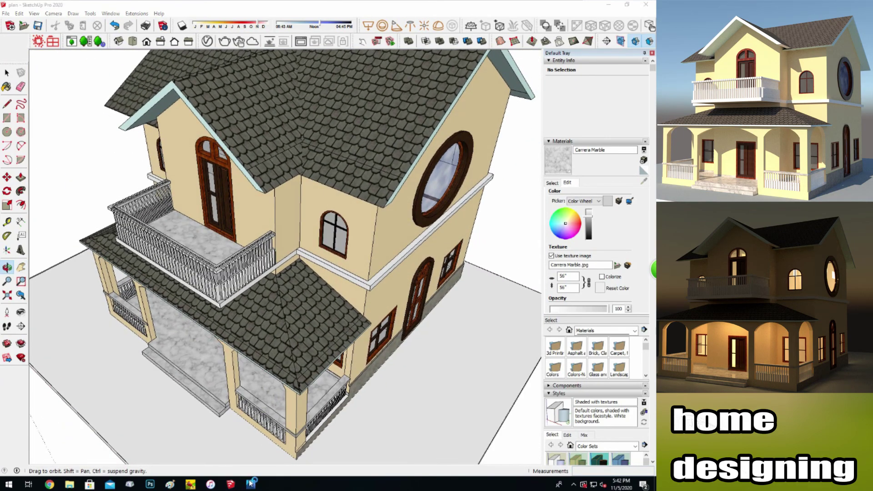